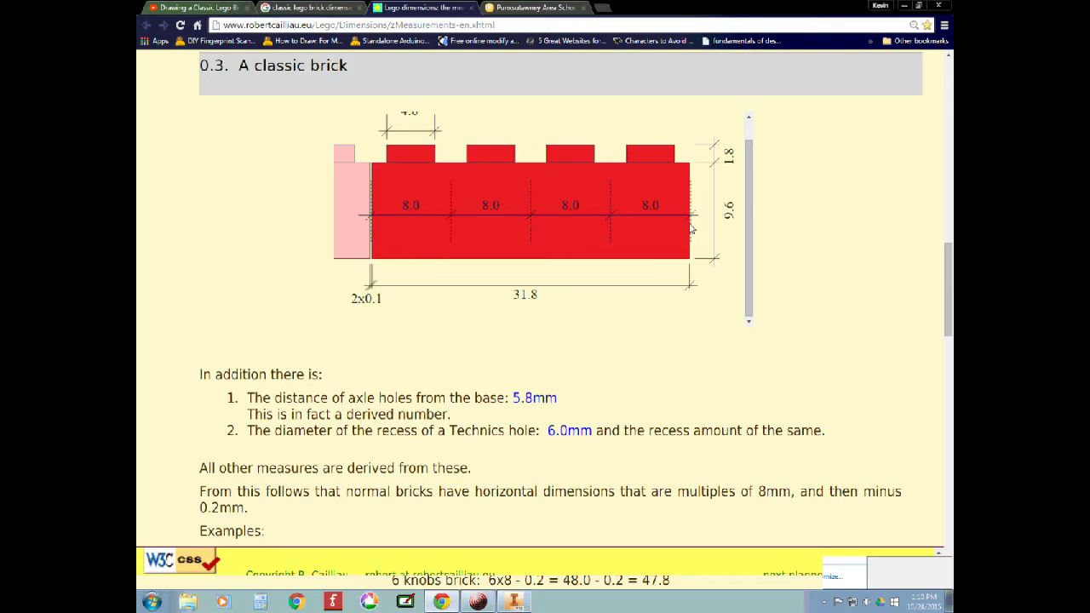
# Step: Switch to Inventor and sketch a two-point rectangle 31.8 mm wide and 9.6 mm high just above the origin
pyautogui.hotkey('alt', 'Tab')
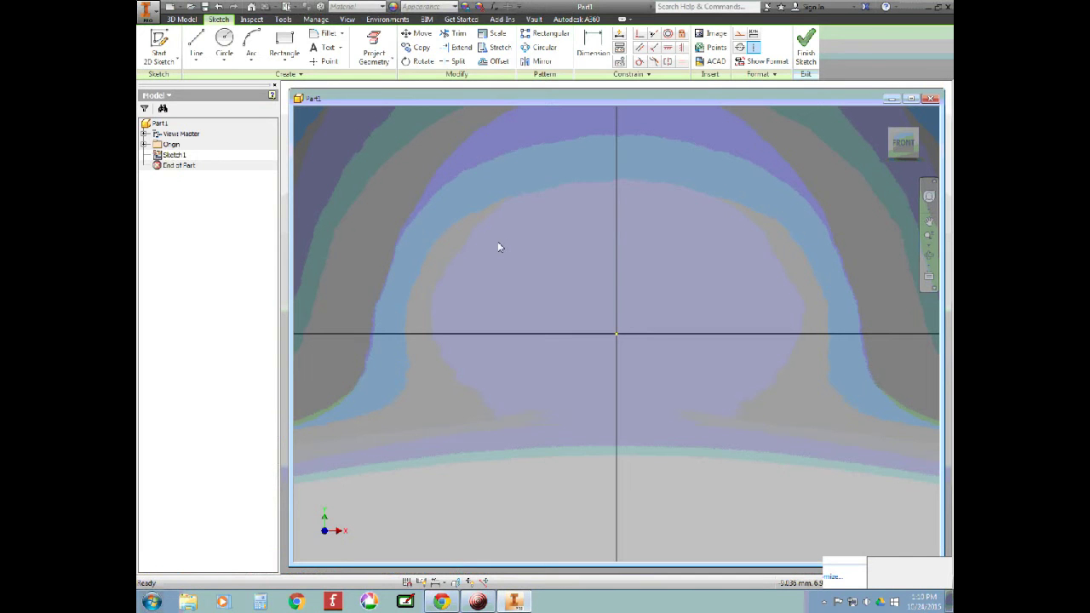
pyautogui.click(195, 53)
pyautogui.click(196, 61)
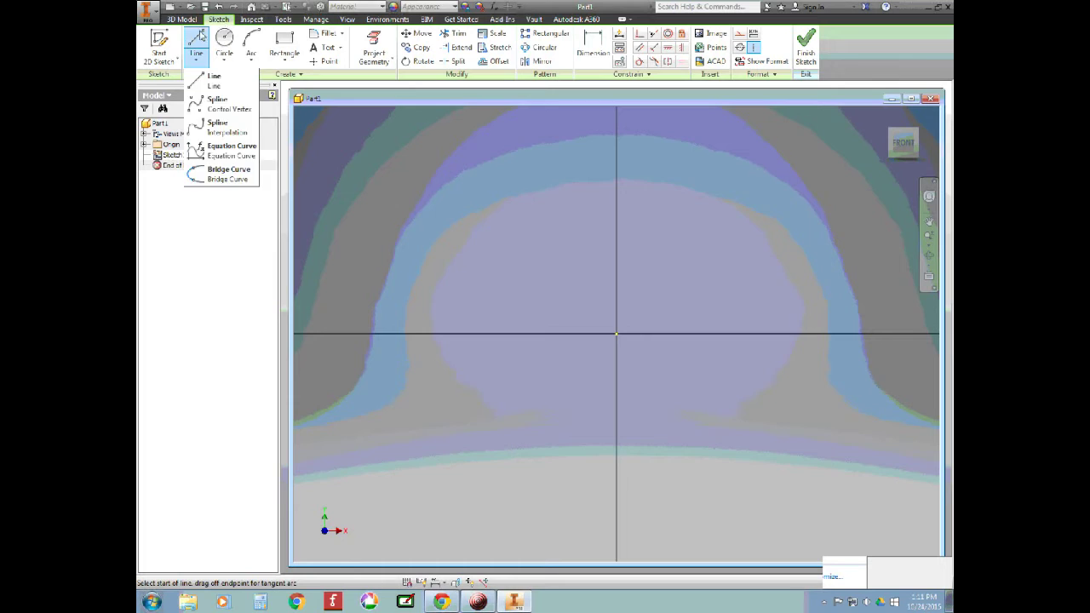
pyautogui.click(201, 35)
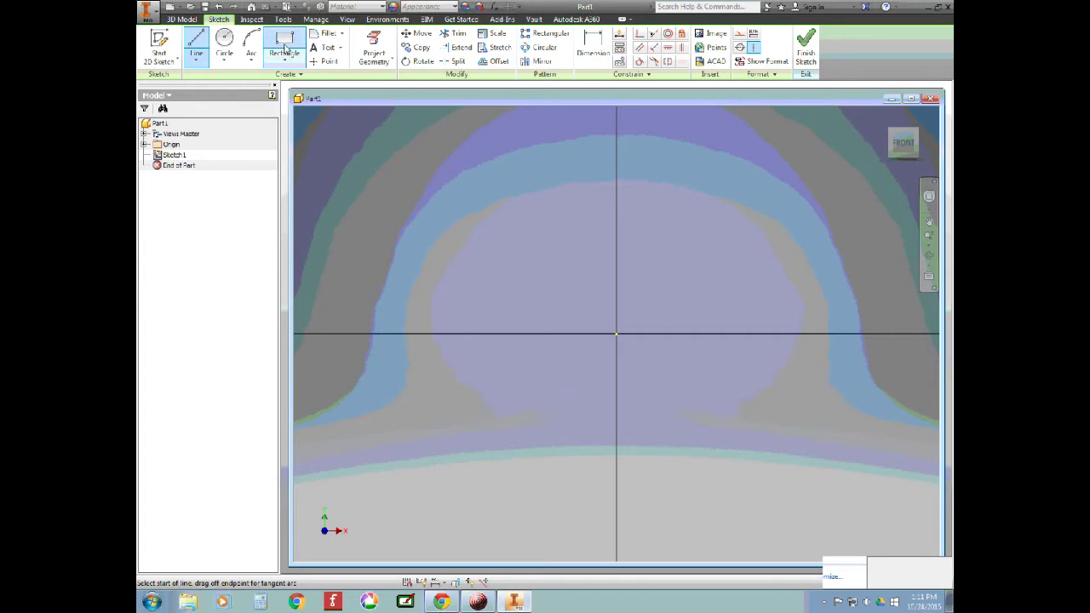
pyautogui.click(285, 62)
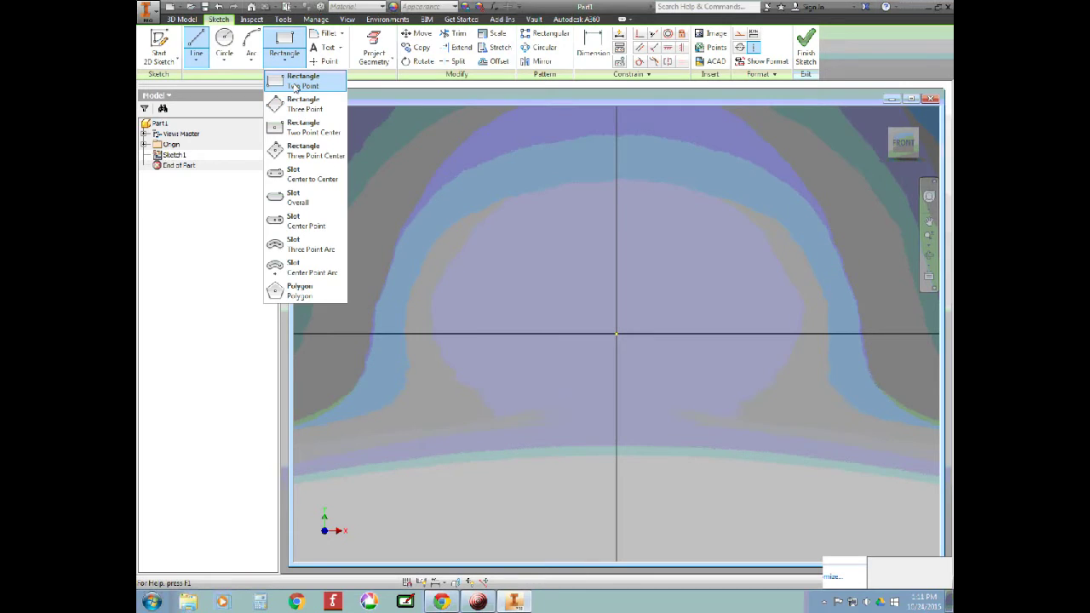
pyautogui.click(296, 88)
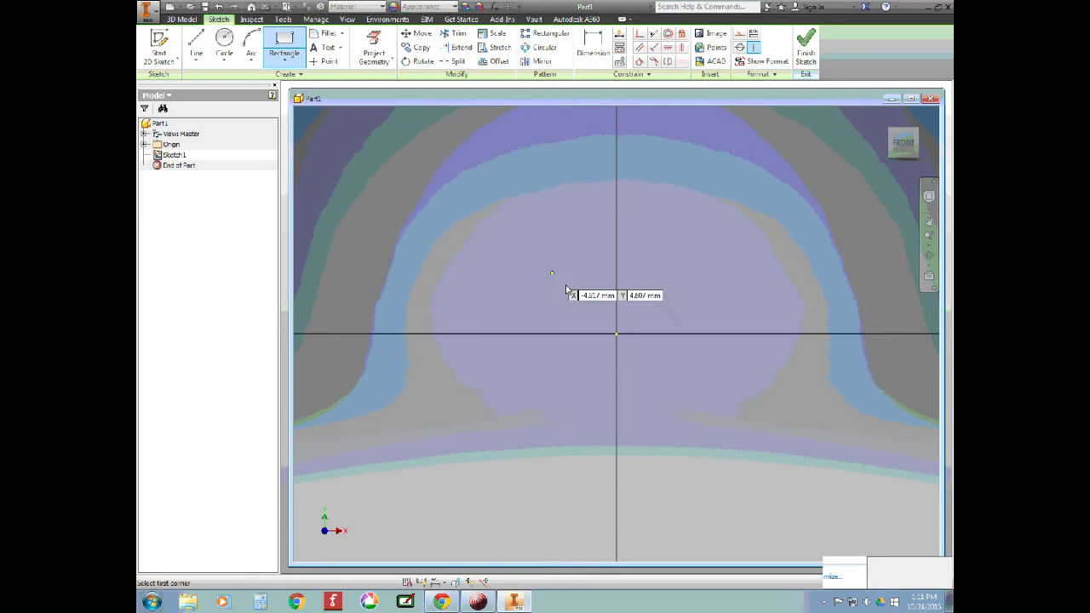
pyautogui.scroll(3, 646, 325)
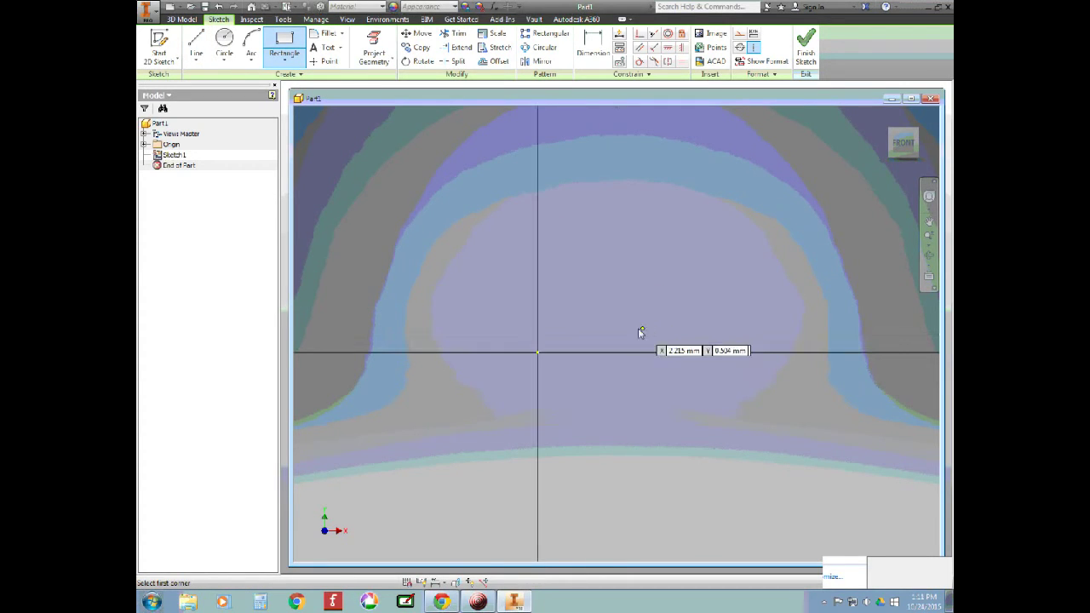
pyautogui.click(549, 302)
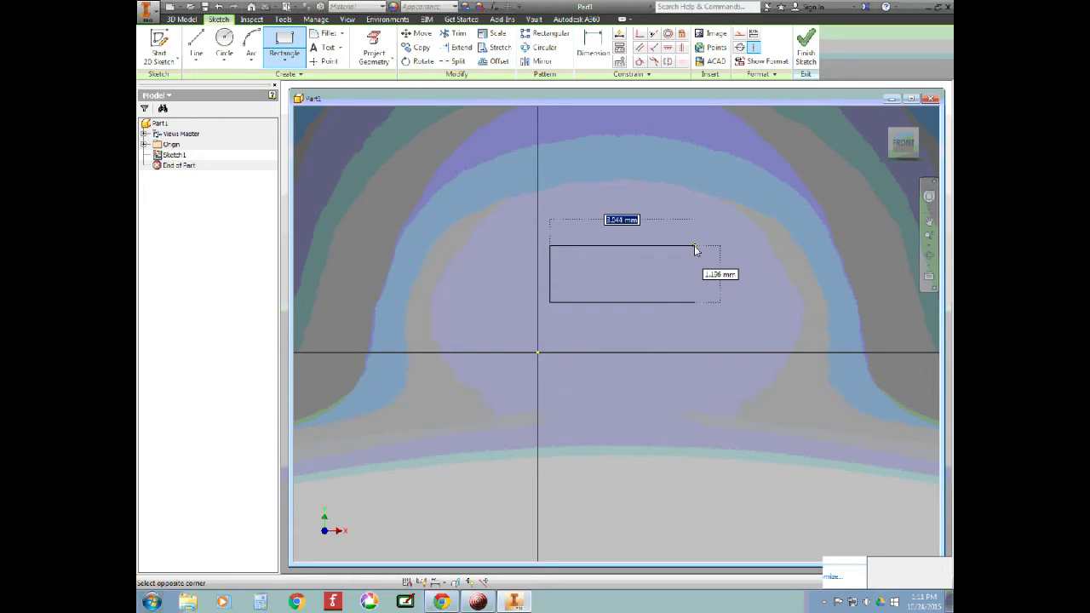
pyautogui.write('31.8')
pyautogui.press('Tab')
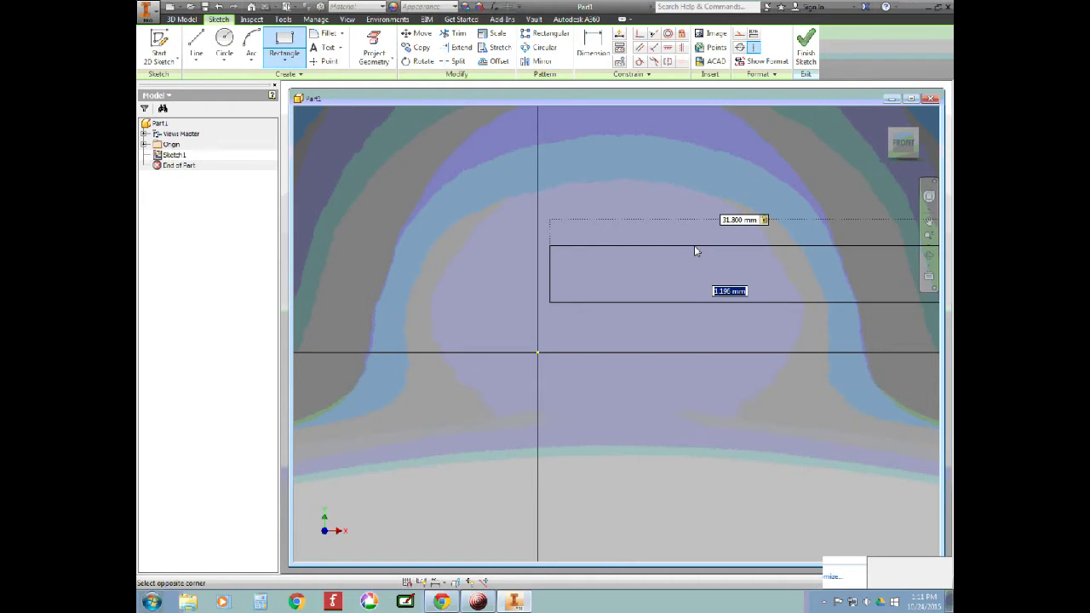
pyautogui.write('9.6')
pyautogui.press('Return')
pyautogui.scroll(-5, 694, 247)
pyautogui.scroll(-3, 754, 252)
pyautogui.scroll(6, 805, 242)
pyautogui.scroll(3, 806, 244)
pyautogui.scroll(-3, 806, 244)
pyautogui.scroll(3, 562, 283)
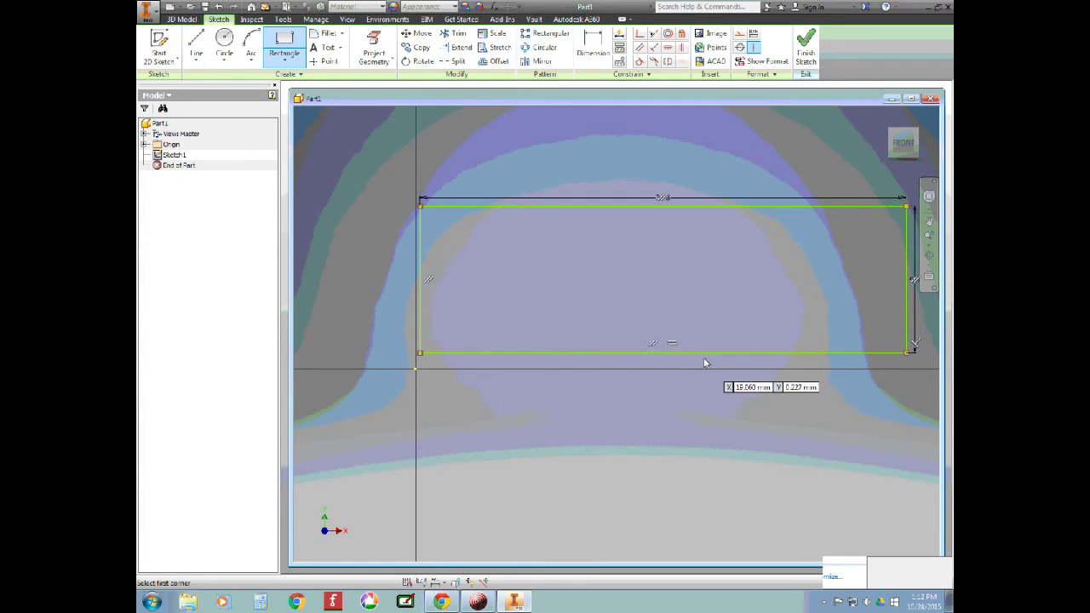
pyautogui.scroll(2, 667, 334)
pyautogui.scroll(-3, 666, 332)
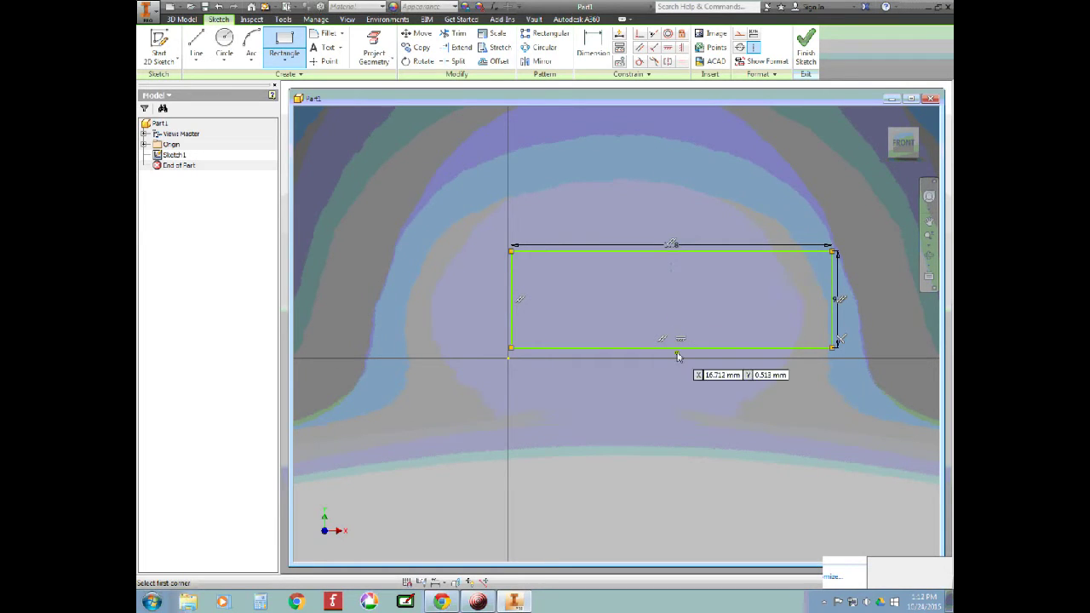
pyautogui.scroll(2, 672, 346)
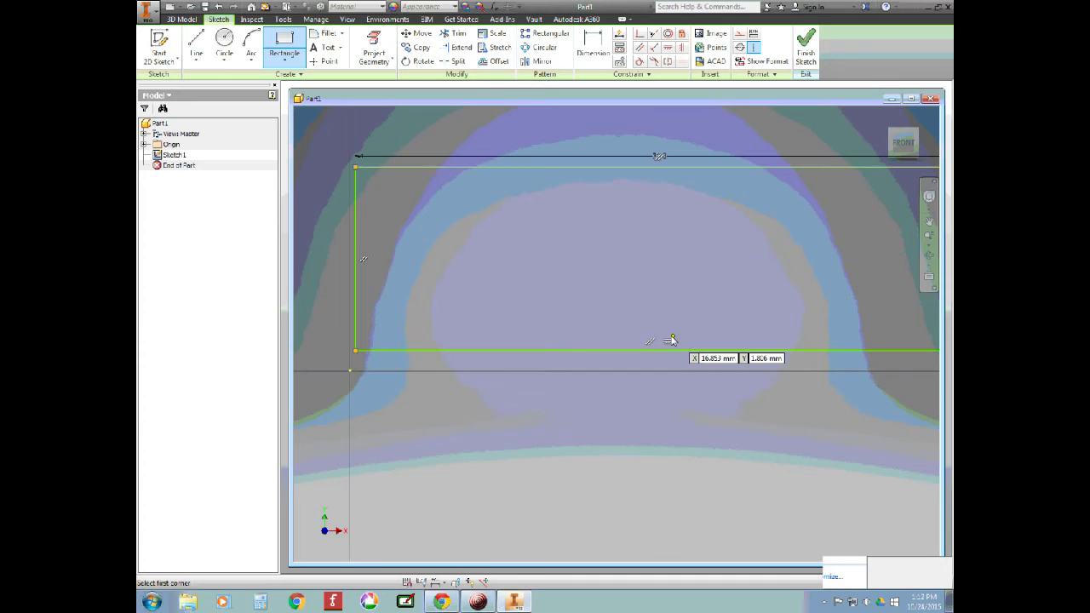
pyautogui.scroll(-2, 680, 341)
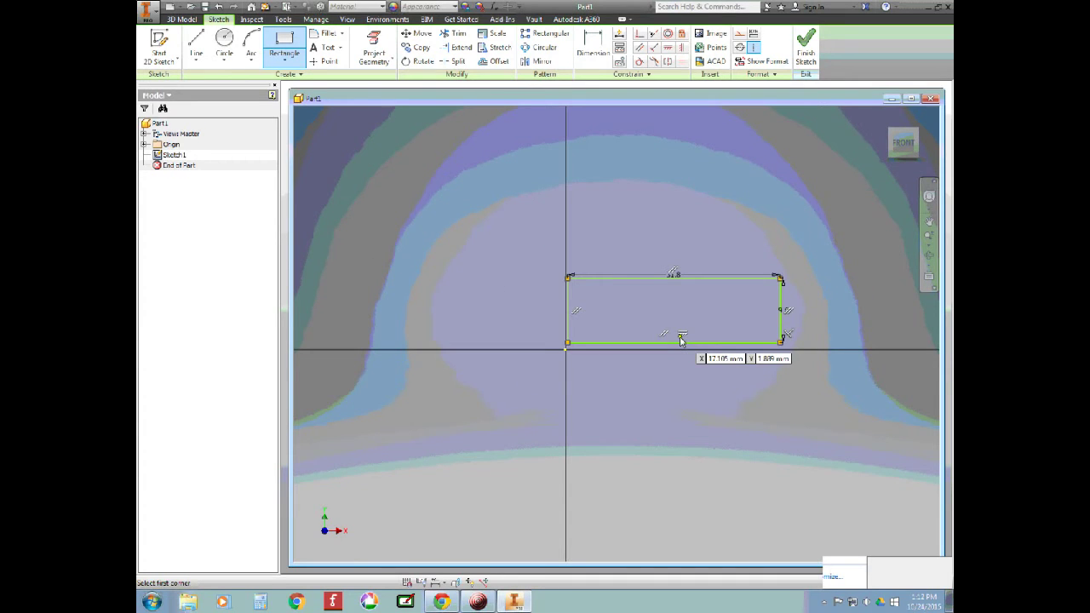
pyautogui.scroll(2, 802, 339)
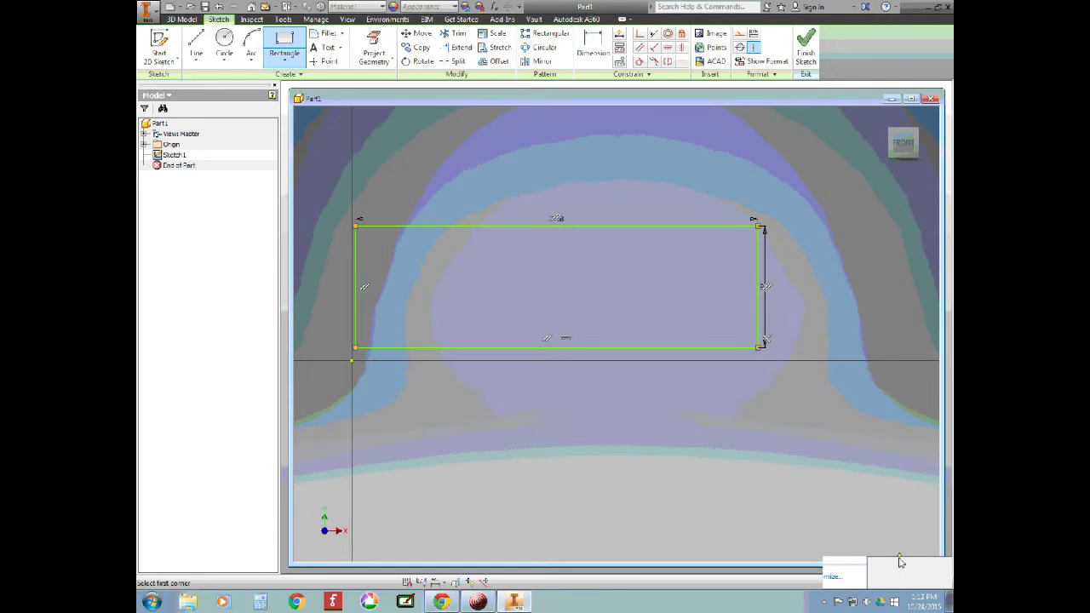
# Step: Restore the application window to a shorter size that ends above the taskbar, and maximize the part document inside it
pyautogui.click(937, 7)
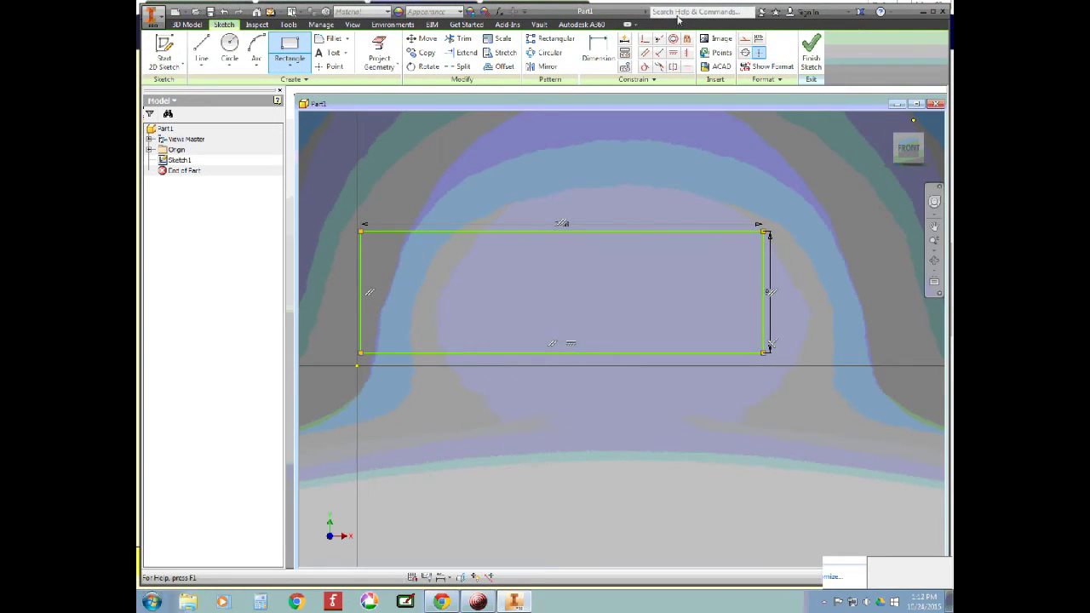
pyautogui.moveTo(607, 10)
pyautogui.mouseDown()
pyautogui.moveTo(548, 10)
pyautogui.moveTo(539, 65)
pyautogui.moveTo(490, 2)
pyautogui.moveTo(609, 5)
pyautogui.mouseUp()
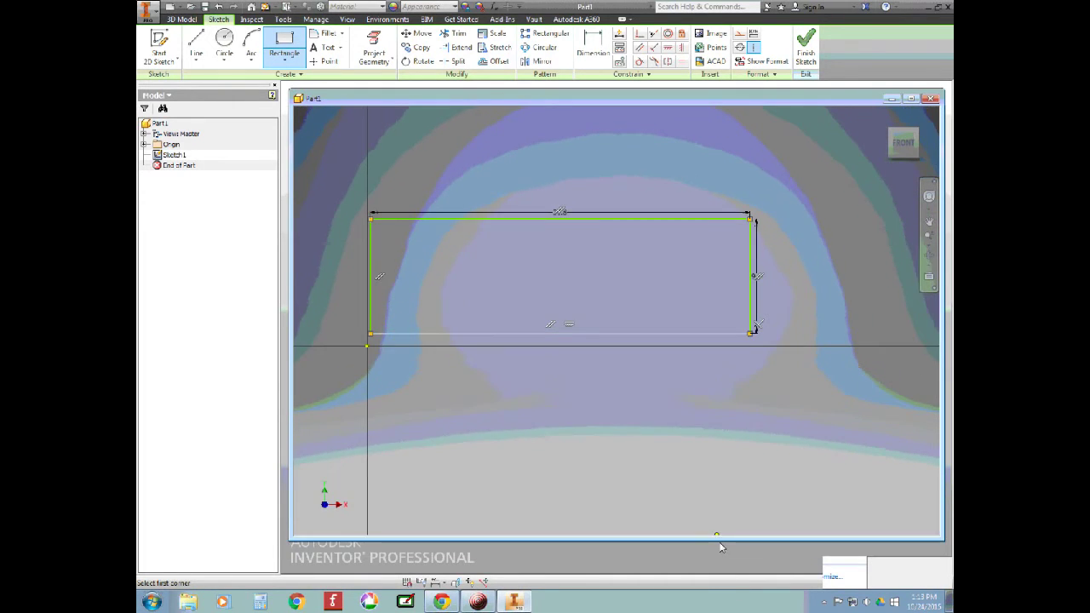
pyautogui.moveTo(707, 595)
pyautogui.mouseDown()
pyautogui.moveTo(712, 549)
pyautogui.moveTo(706, 588)
pyautogui.mouseUp()
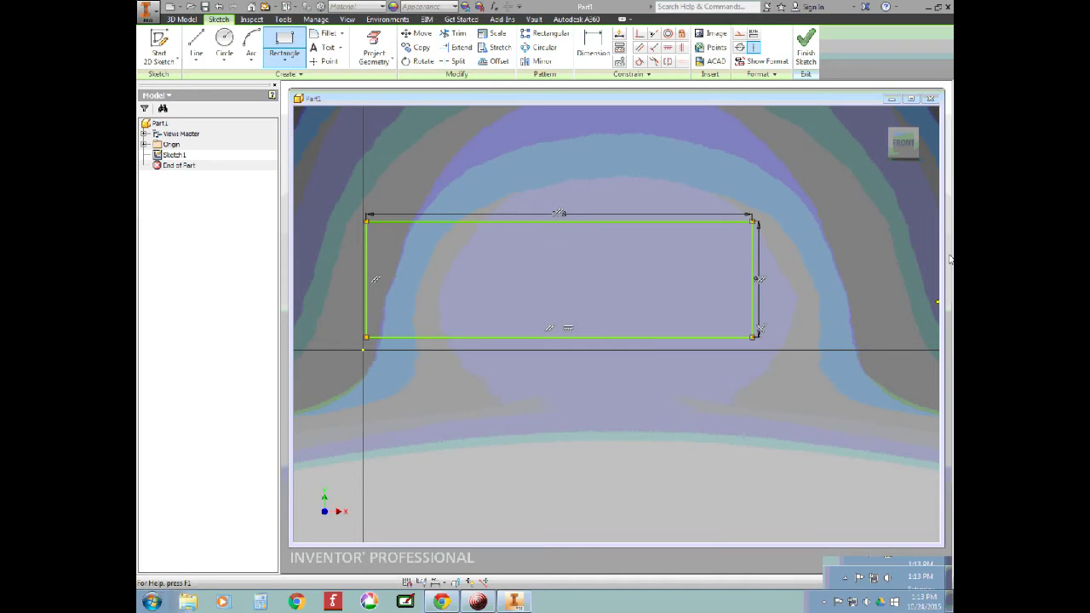
pyautogui.click(939, 7)
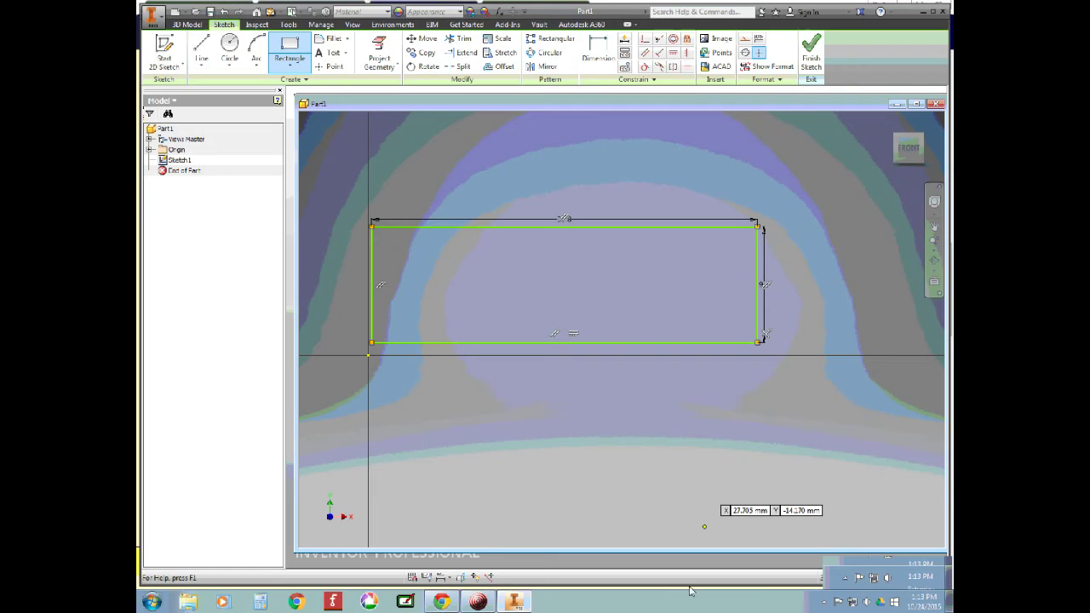
pyautogui.moveTo(691, 587); pyautogui.dragTo(693, 558)
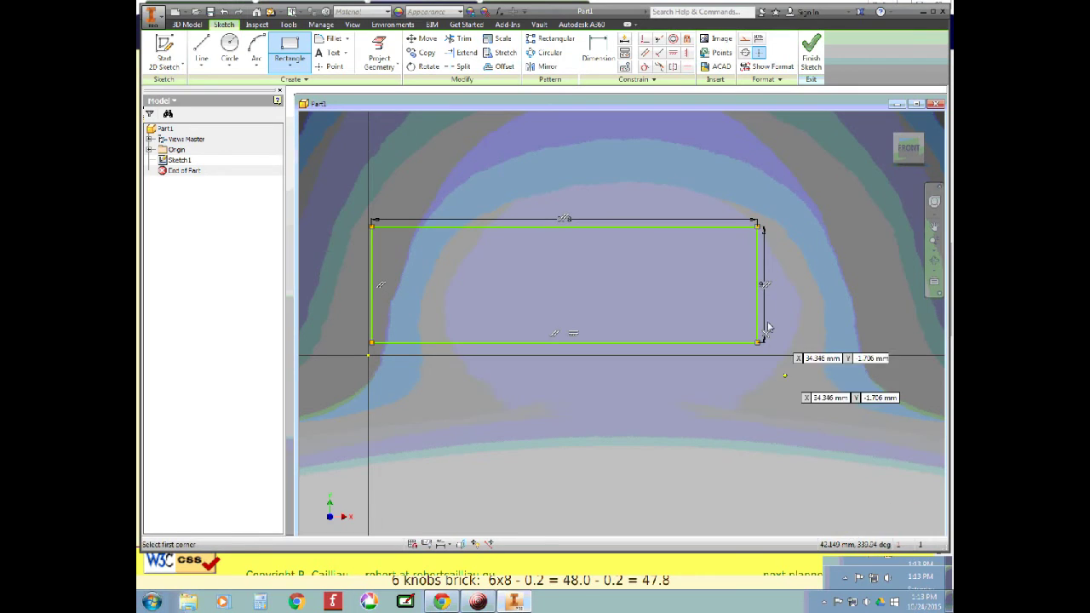
pyautogui.click(916, 104)
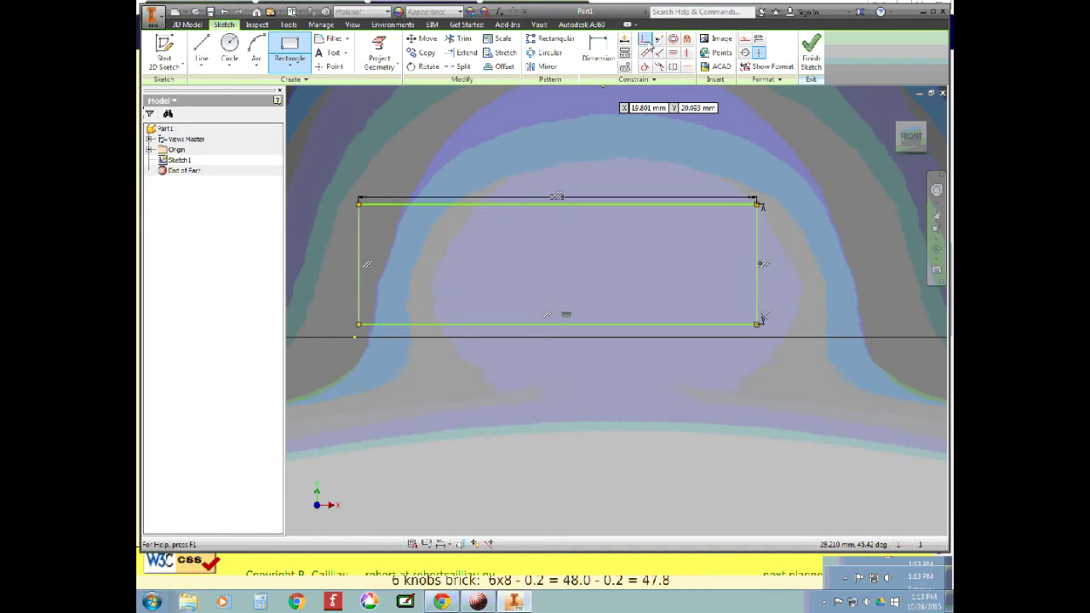
# Step: Apply a coincident constraint between the rectangle's lower-left corner and the sketch origin point
pyautogui.press('Escape')
pyautogui.click(645, 41)
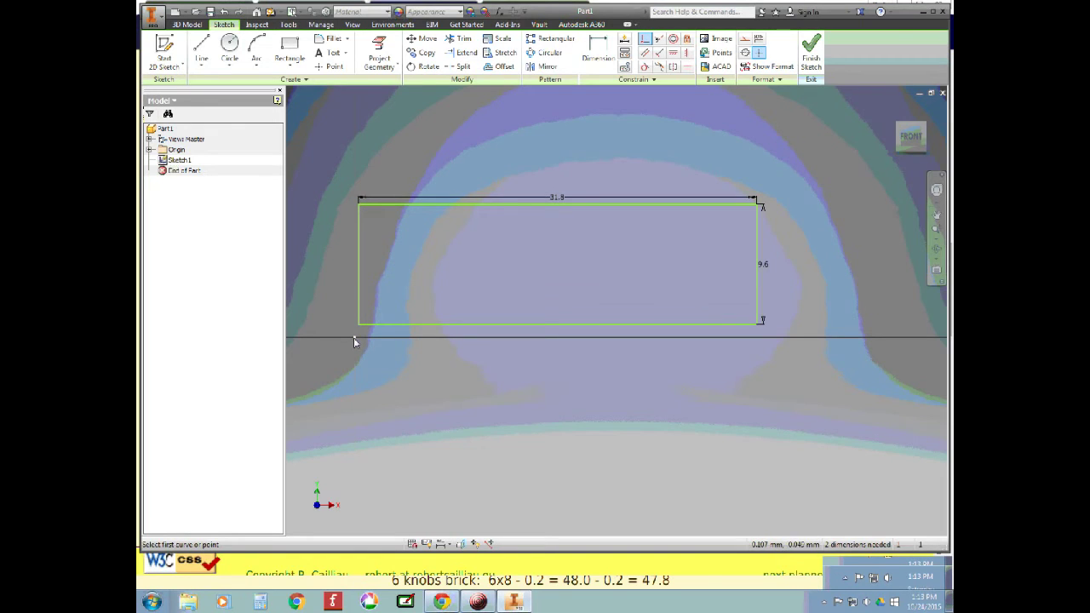
pyautogui.click(149, 150)
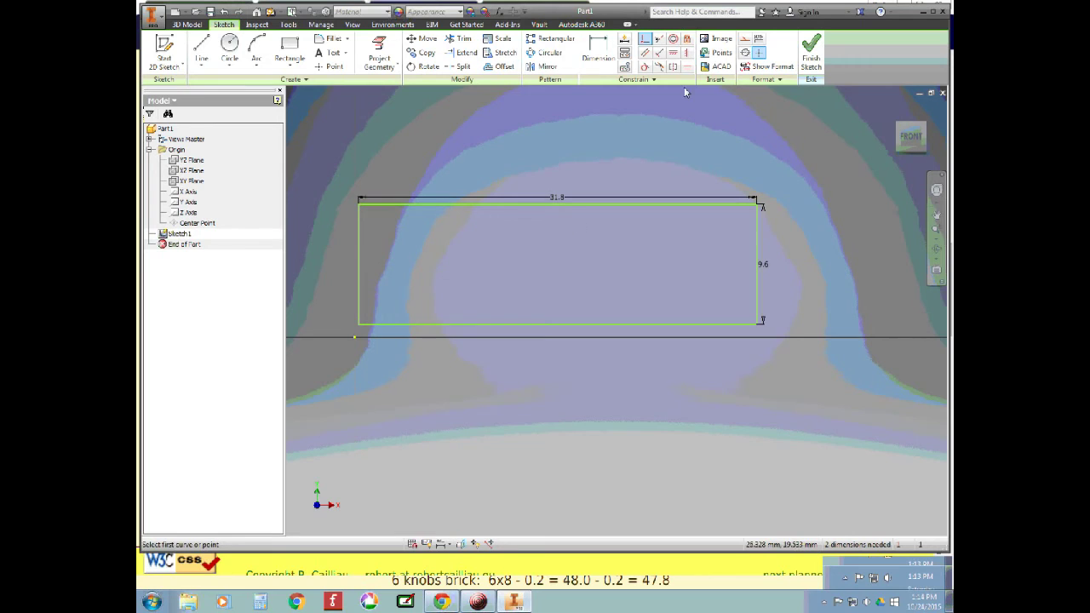
pyautogui.click(375, 323)
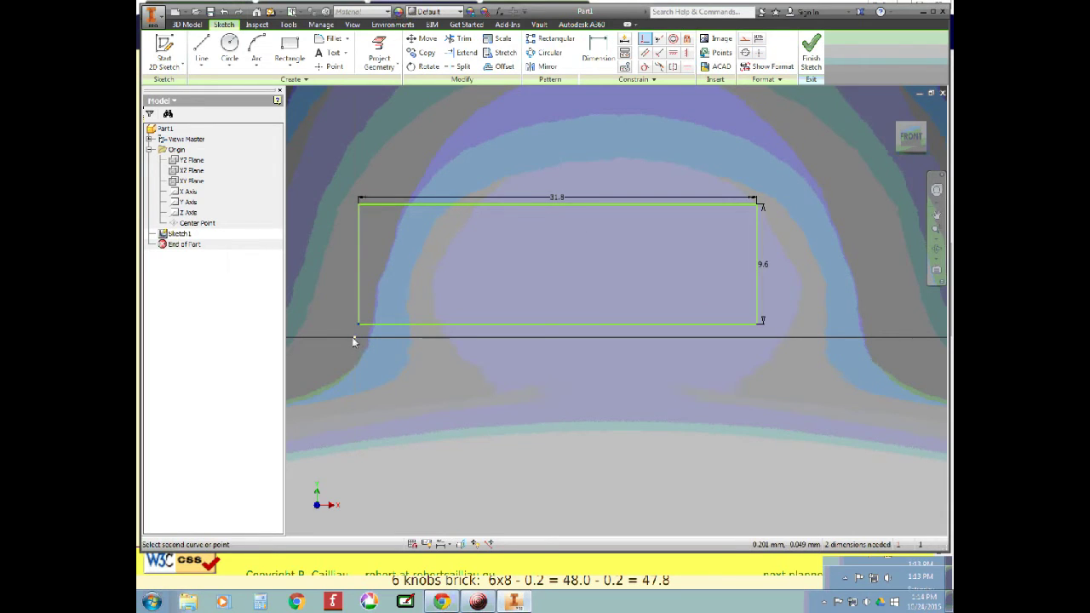
pyautogui.click(355, 338)
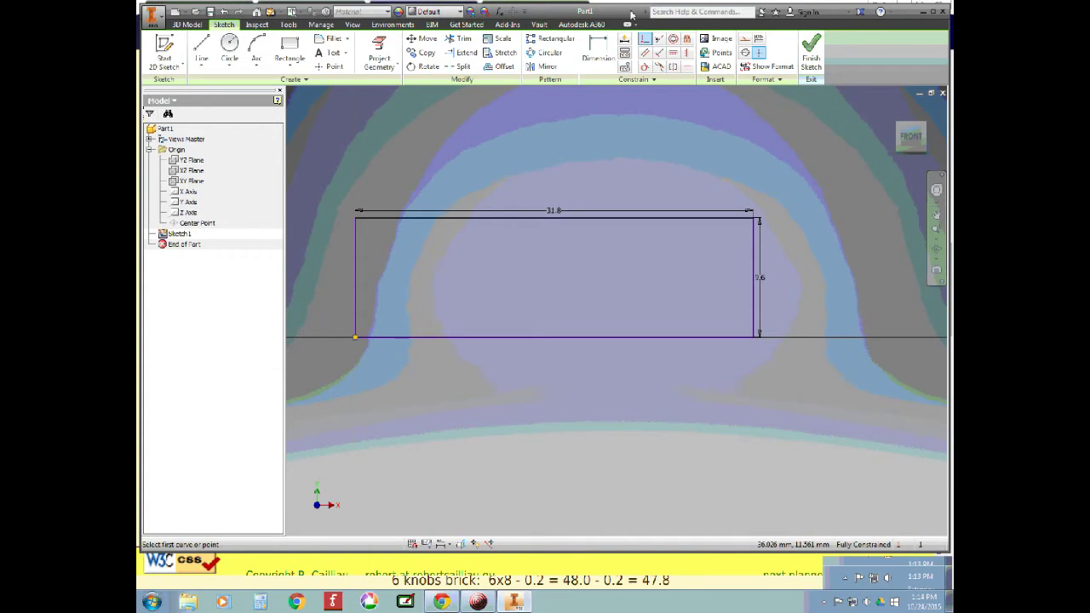
pyautogui.press('Escape')
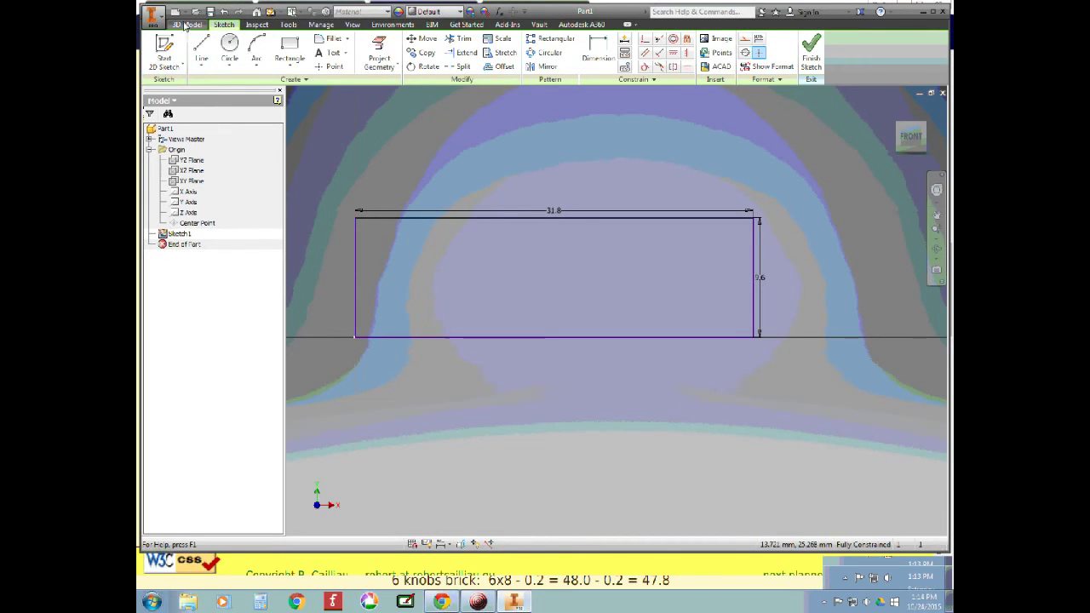
# Step: Finish the rectangle sketch and return to the 3D part environment
pyautogui.click(814, 66)
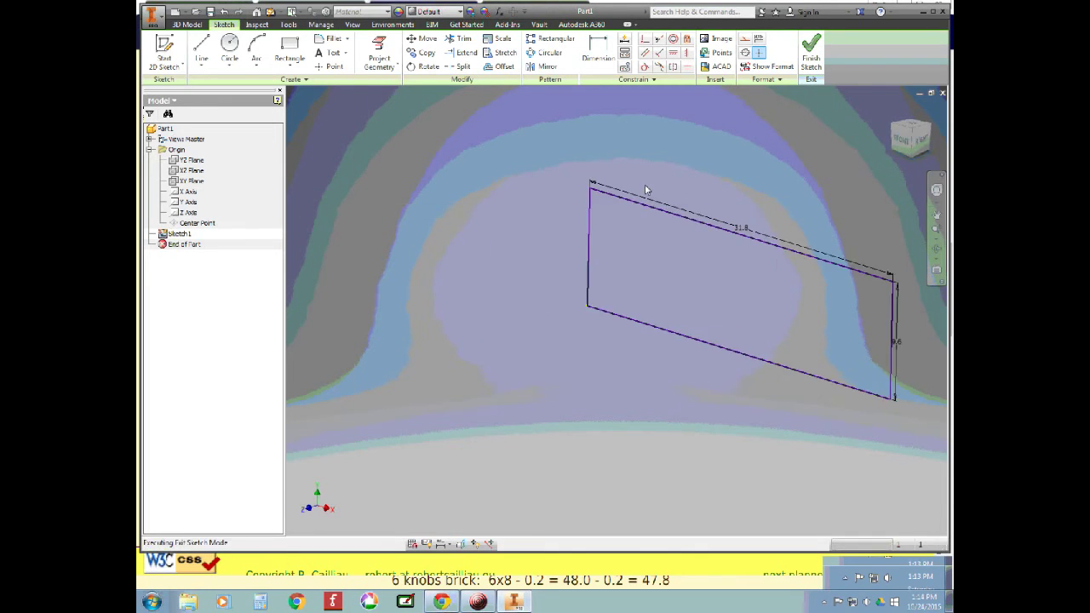
pyautogui.scroll(3, 917, 349)
pyautogui.scroll(-4, 916, 349)
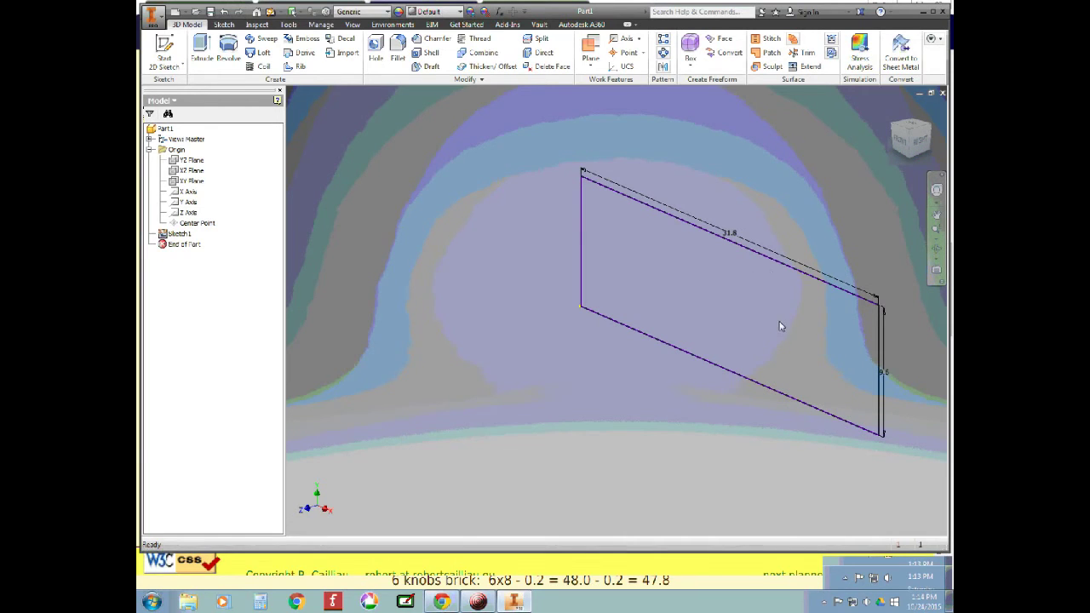
# Step: Switch to the Lego dimensions page in Chrome and look up the classic brick's overall depth in the underside drawing
pyautogui.hotkey('alt', 'Tab')
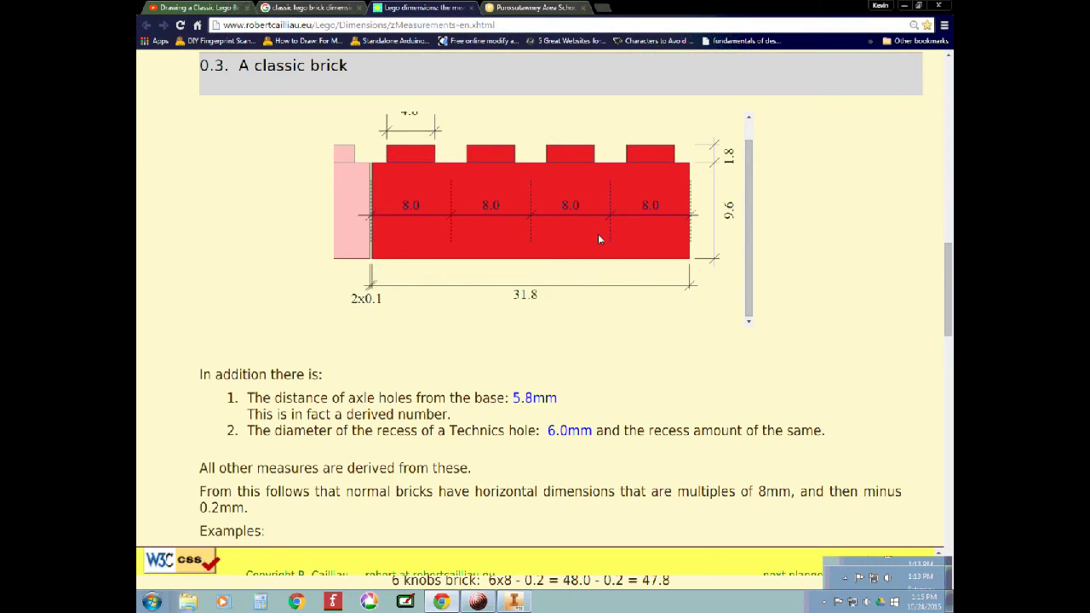
pyautogui.scroll(2, 600, 238)
pyautogui.scroll(-1, 621, 218)
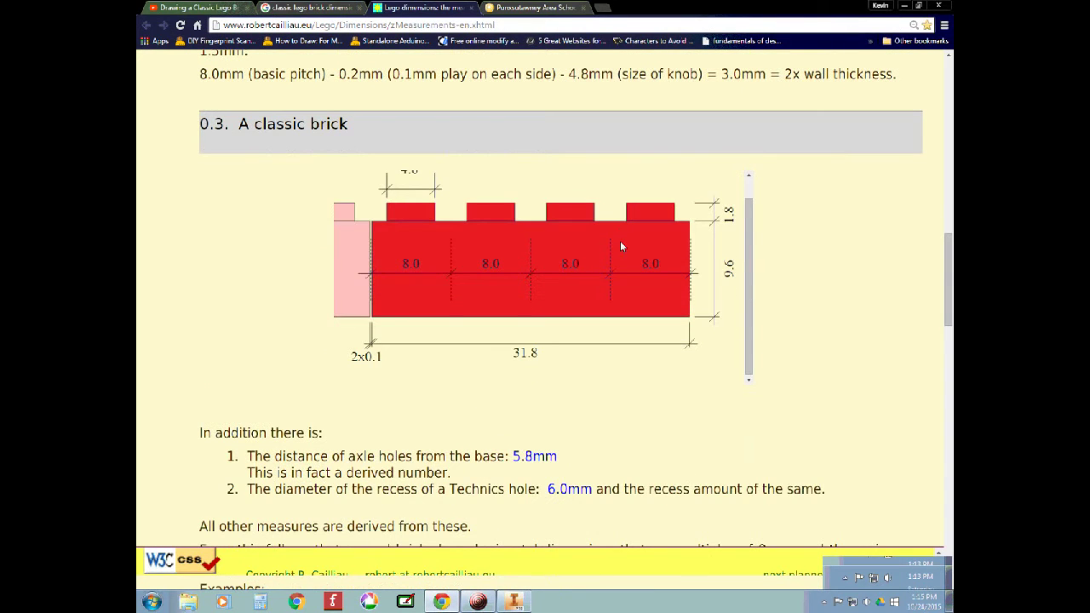
pyautogui.scroll(-5, 621, 247)
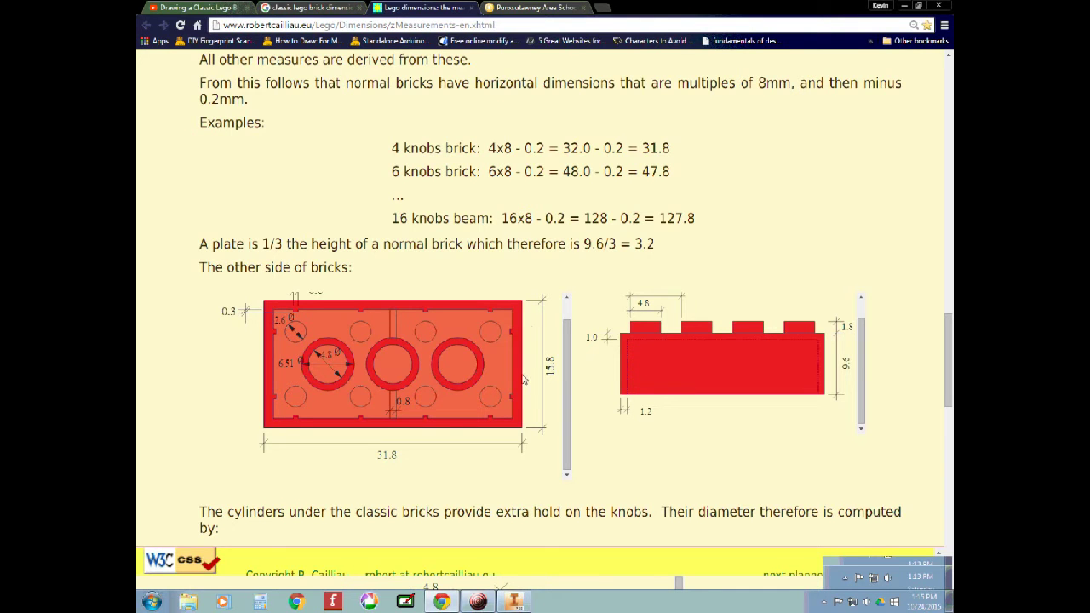
# Step: Switch back to Inventor and extrude the rectangle profile 15.8 mm in the reversed direction, behind the sketch plane
pyautogui.hotkey('alt', 'Tab')
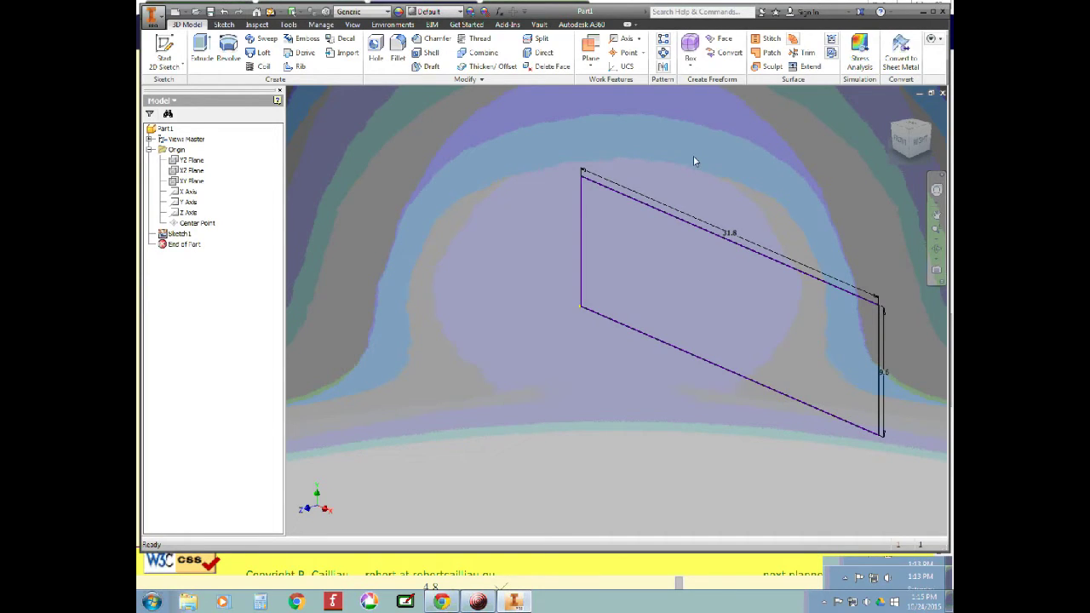
pyautogui.press('e')
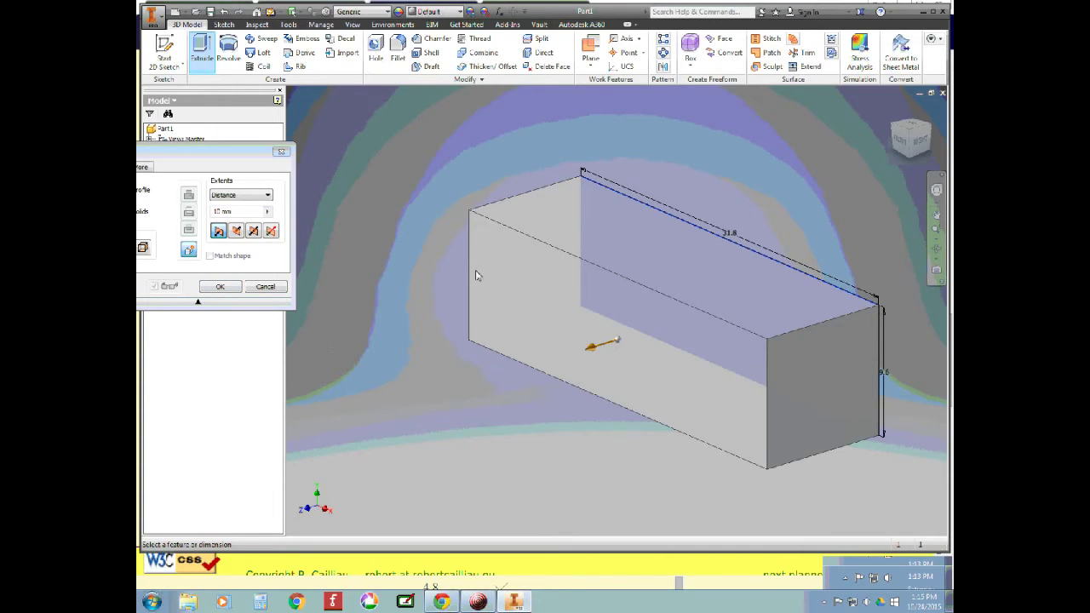
pyautogui.click(270, 231)
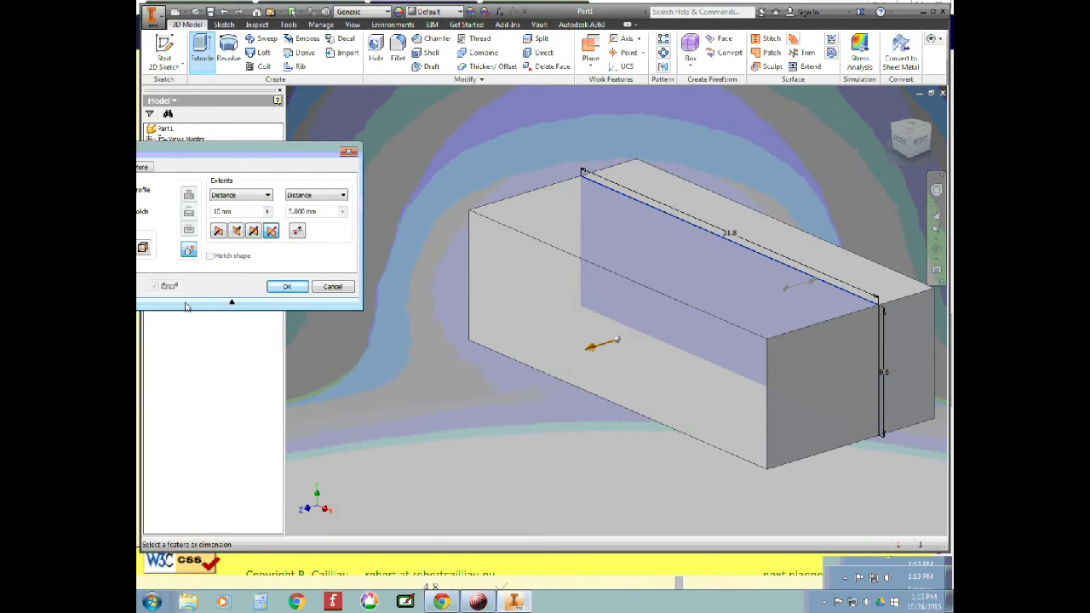
pyautogui.moveTo(196, 145); pyautogui.dragTo(264, 145)
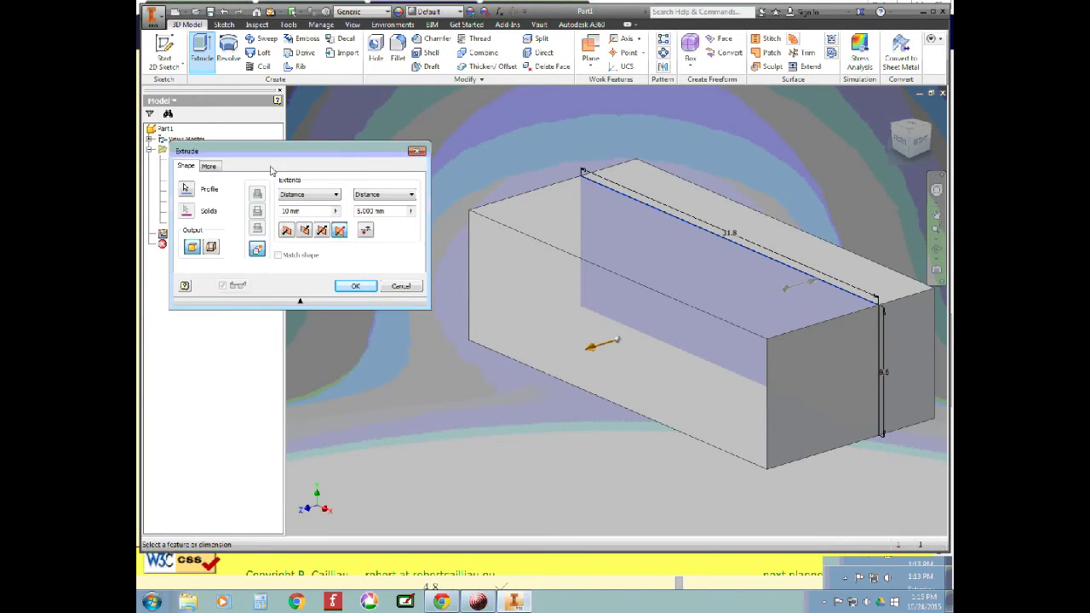
pyautogui.click(393, 211)
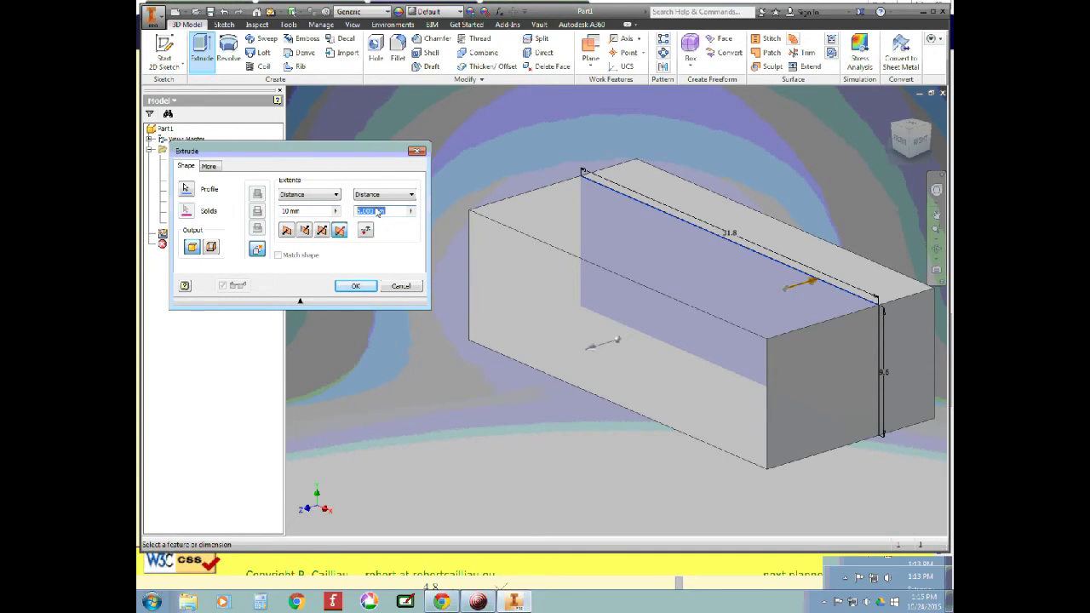
pyautogui.click(305, 231)
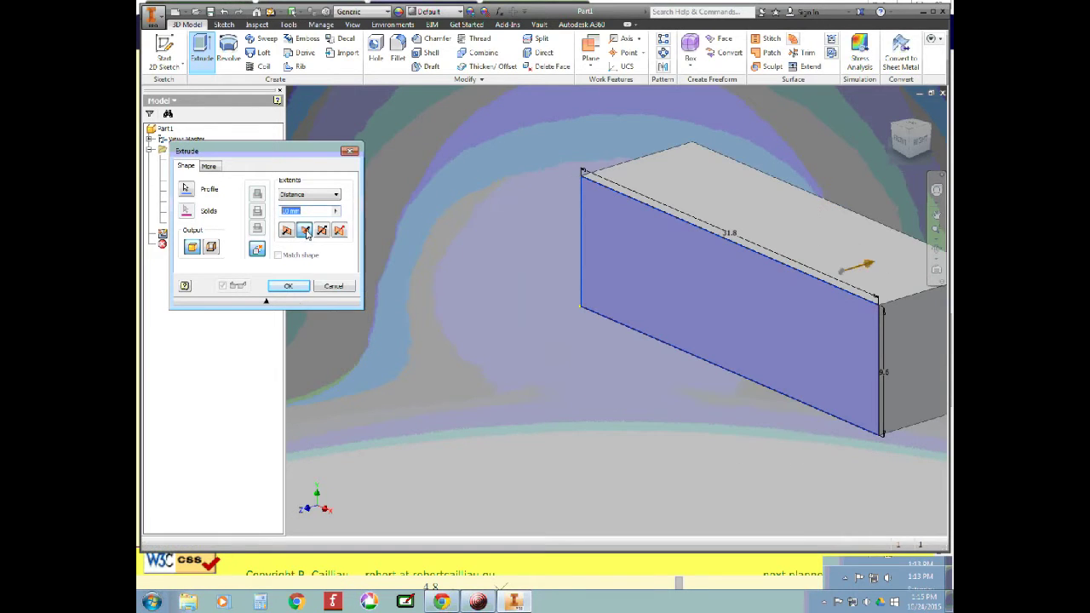
pyautogui.write('15.8')
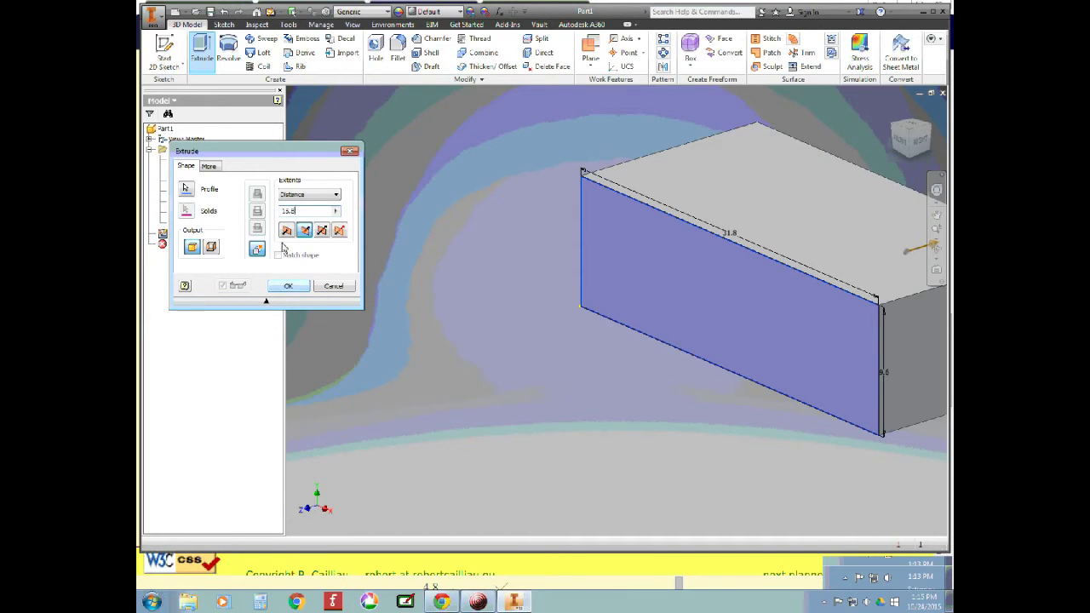
pyautogui.click(288, 285)
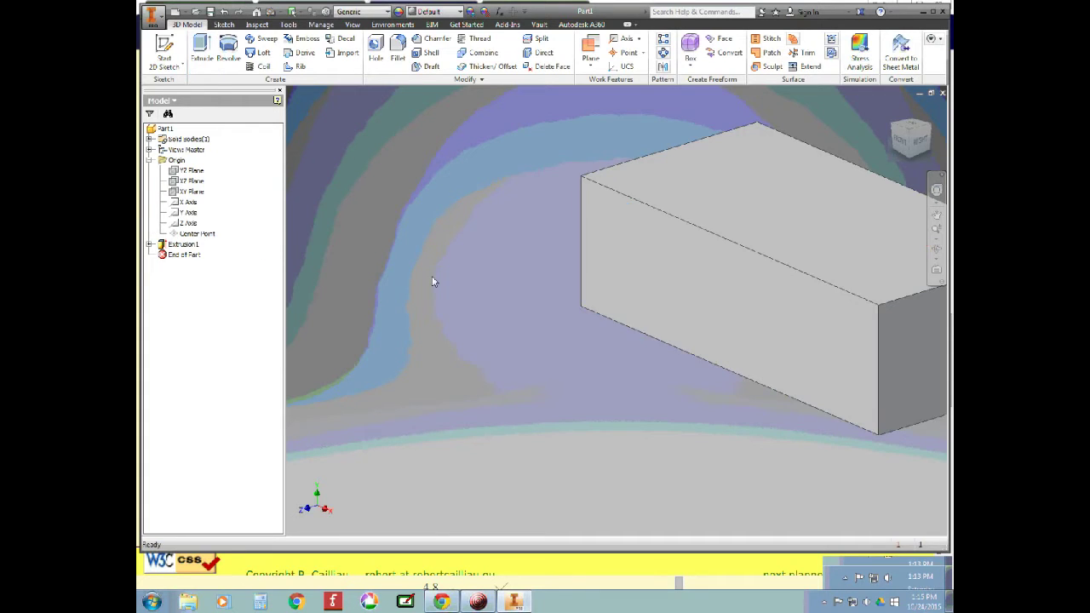
pyautogui.scroll(-5, 754, 301)
pyautogui.scroll(5, 822, 280)
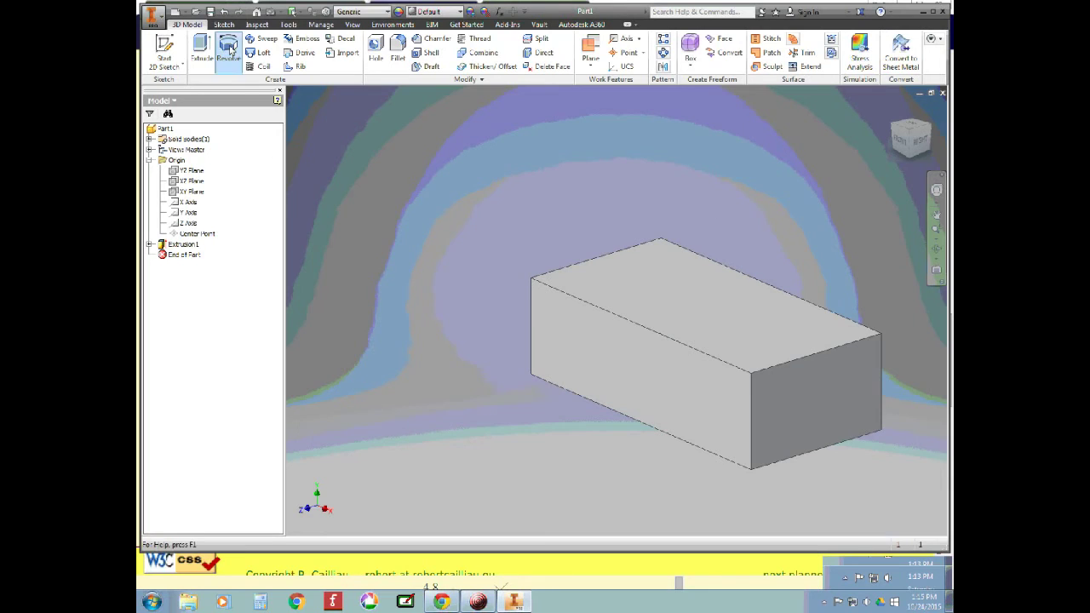
# Step: Undo the extrusion and extrude the rectangle again by 15.8 mm, flipping the direction to go behind the sketch plane
pyautogui.click(225, 13)
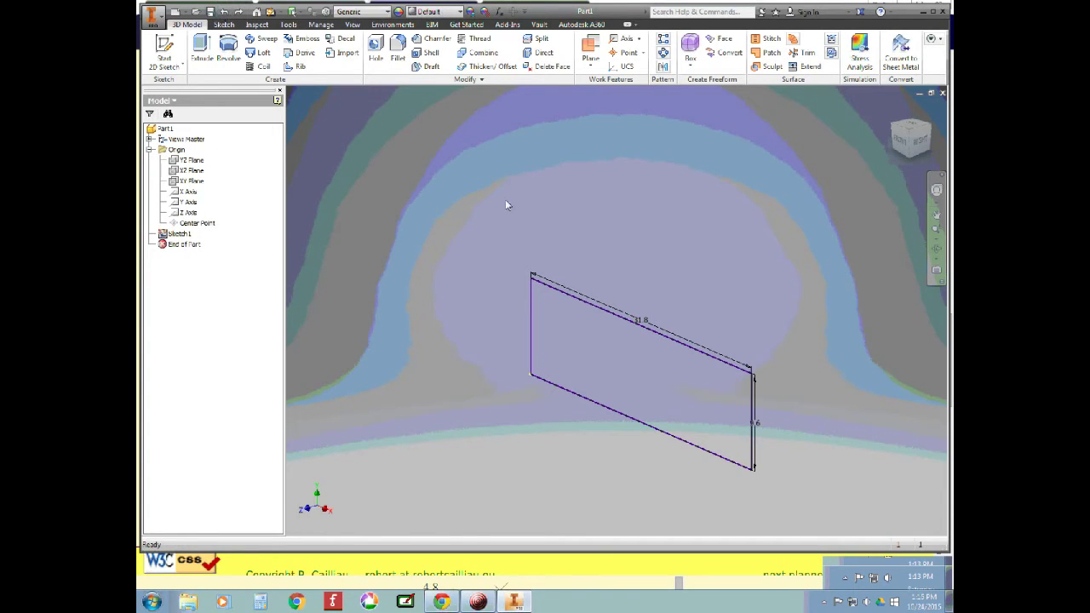
pyautogui.press('e')
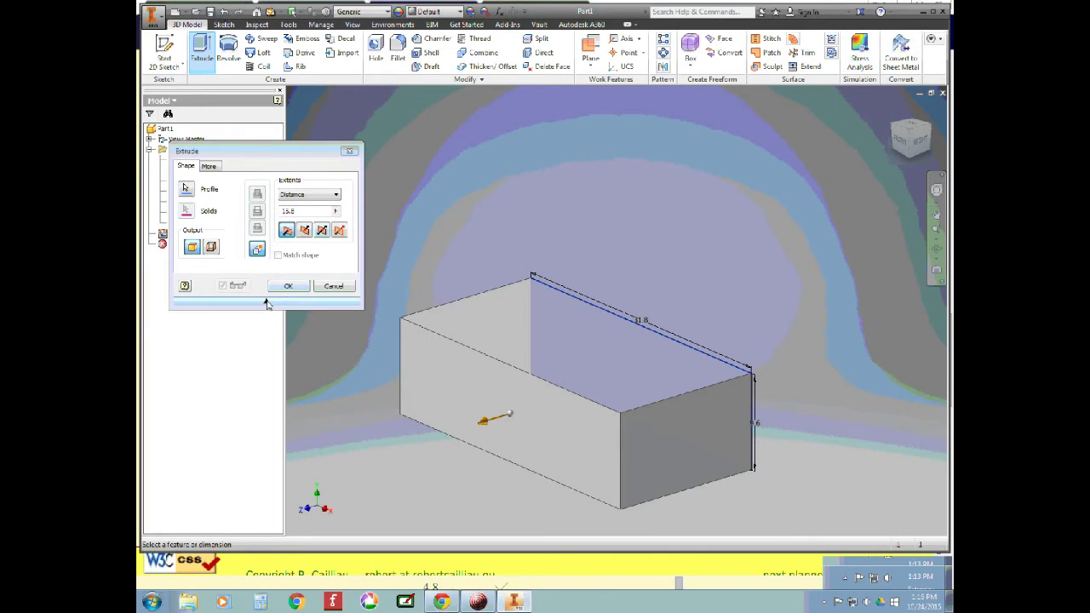
pyautogui.click(266, 302)
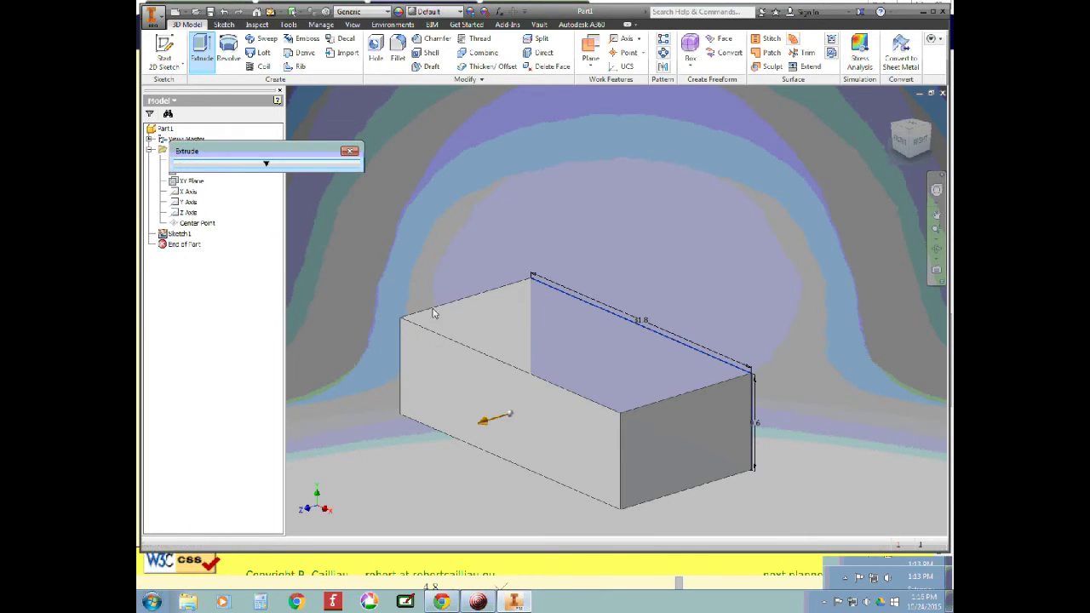
pyautogui.click(266, 165)
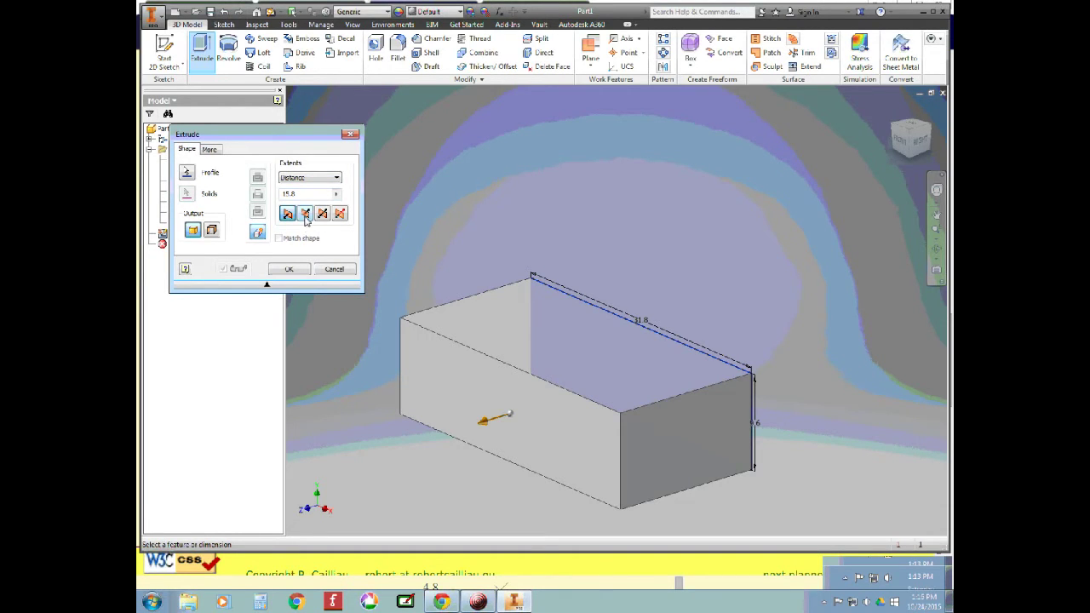
pyautogui.click(305, 216)
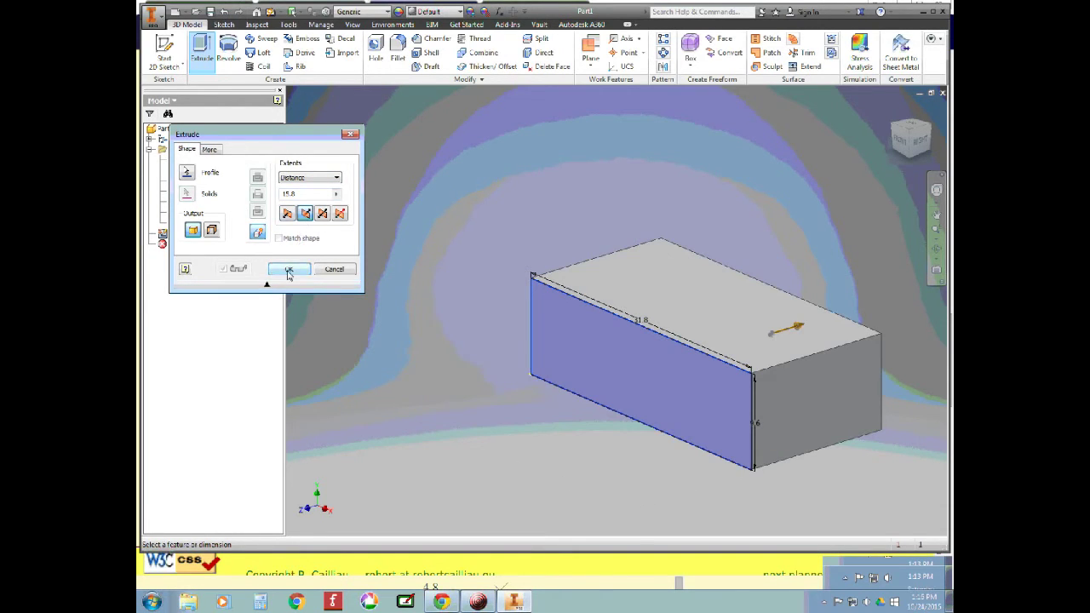
pyautogui.click(288, 269)
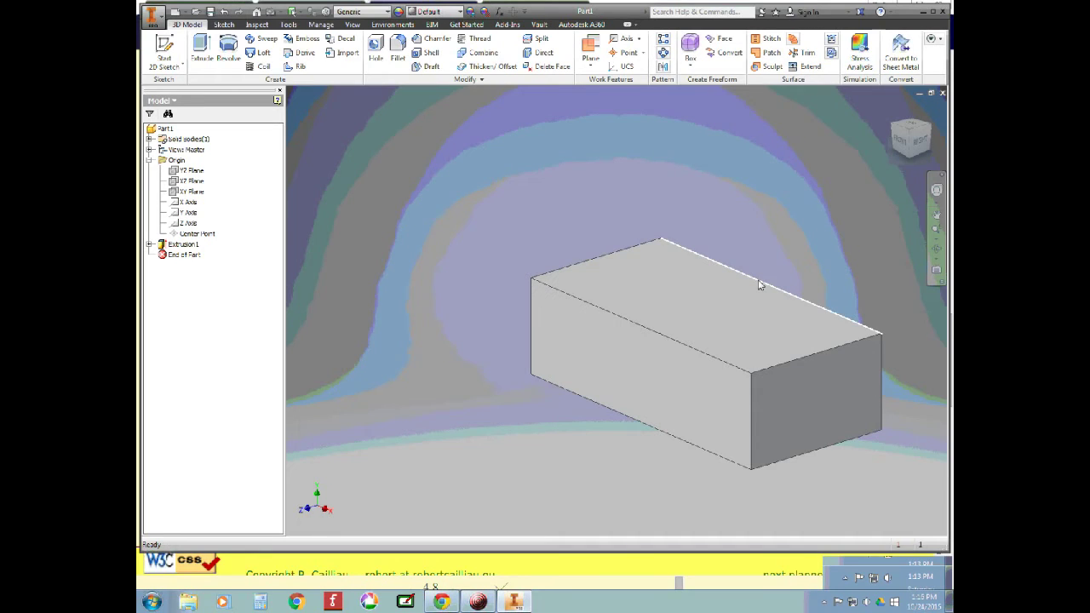
# Step: Orbit the block to examine it from several sides, align it to the front view, and turn it to the top view
pyautogui.click(905, 133)
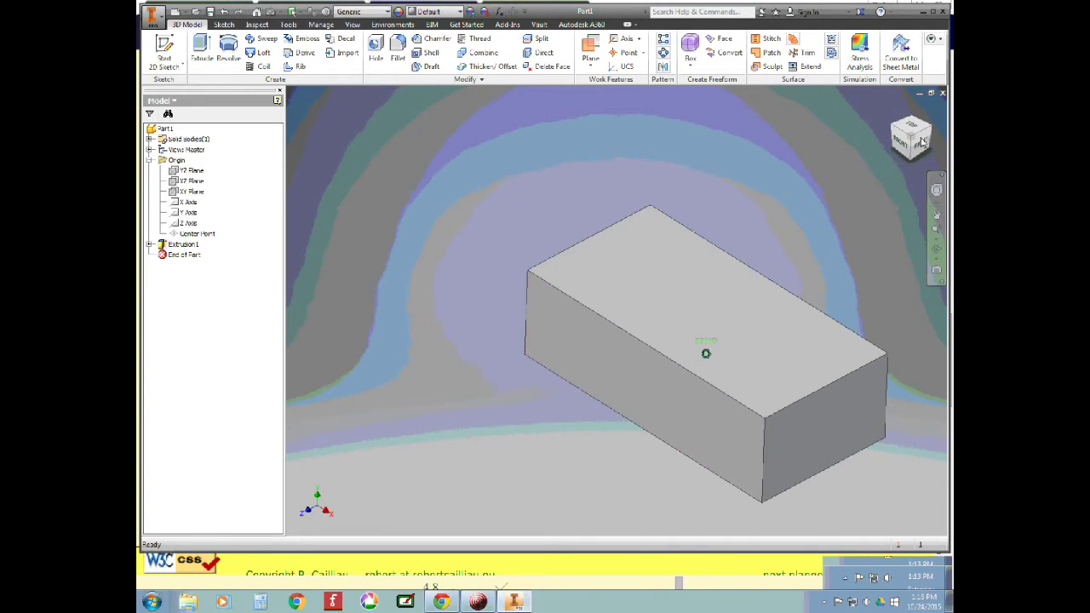
pyautogui.click(904, 147)
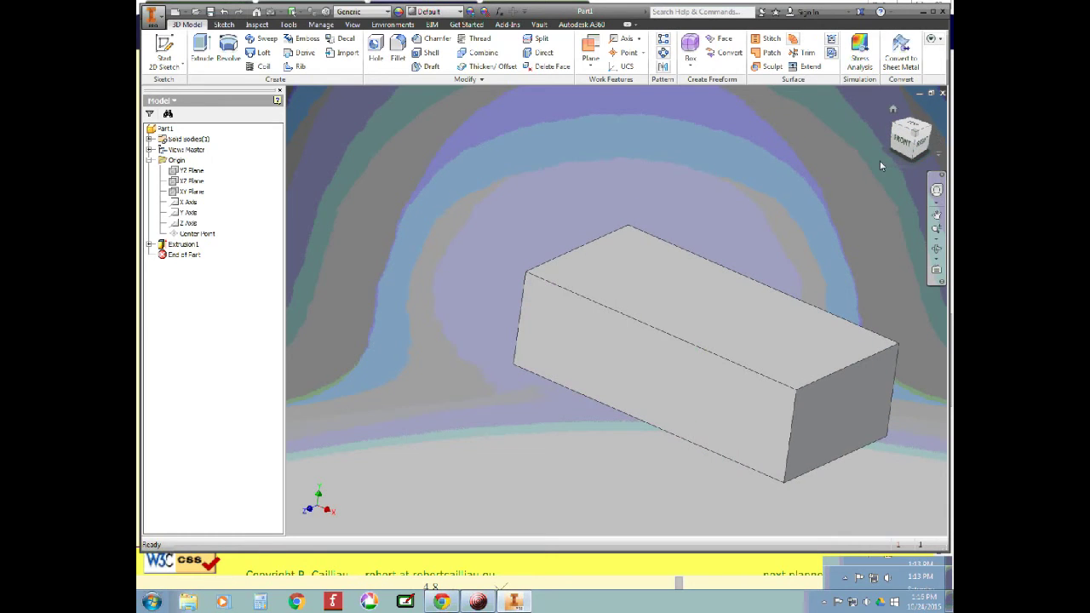
pyautogui.click(901, 143)
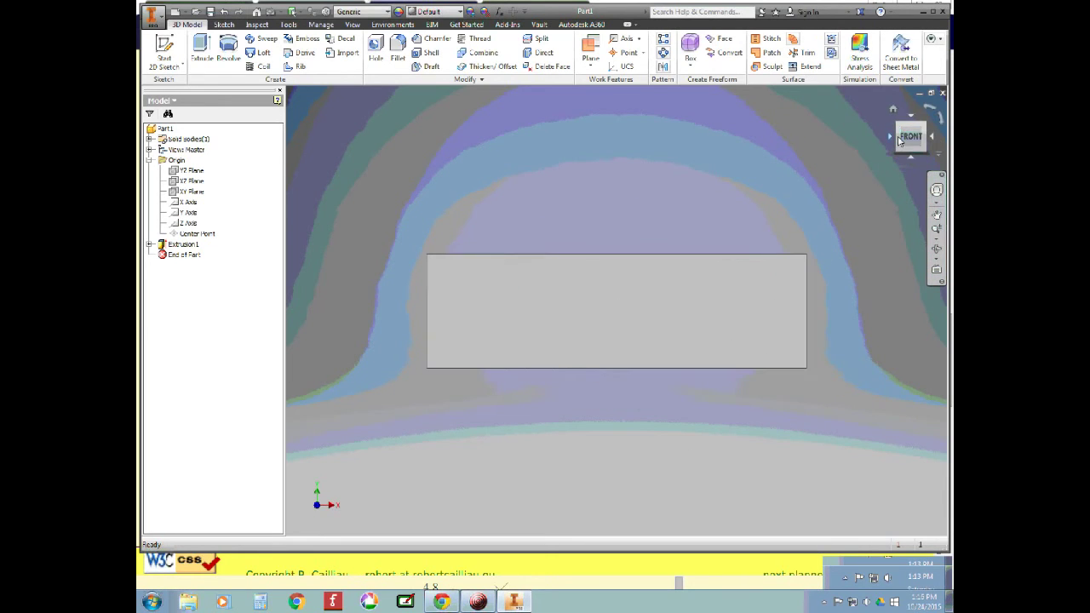
pyautogui.moveTo(908, 128)
pyautogui.mouseDown()
pyautogui.moveTo(917, 191)
pyautogui.moveTo(905, 137)
pyautogui.mouseUp()
pyautogui.click(906, 137)
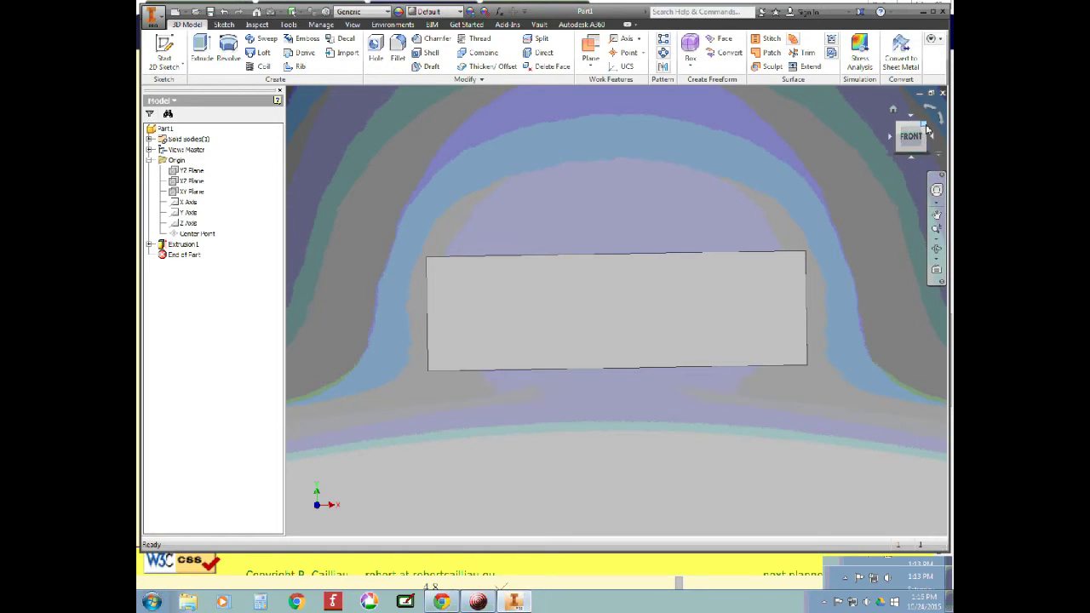
pyautogui.click(927, 126)
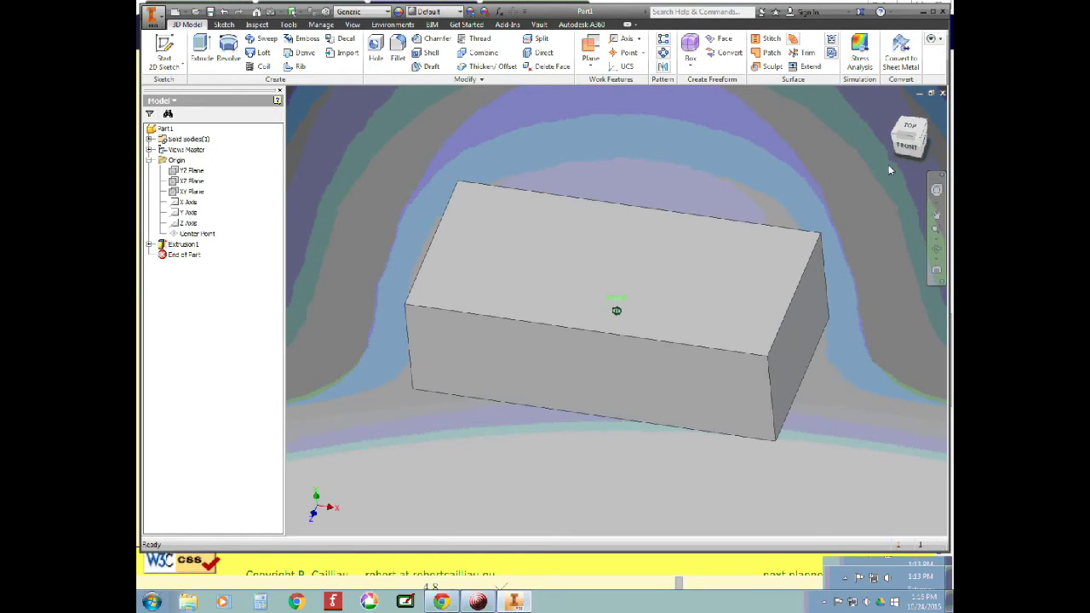
pyautogui.click(933, 117)
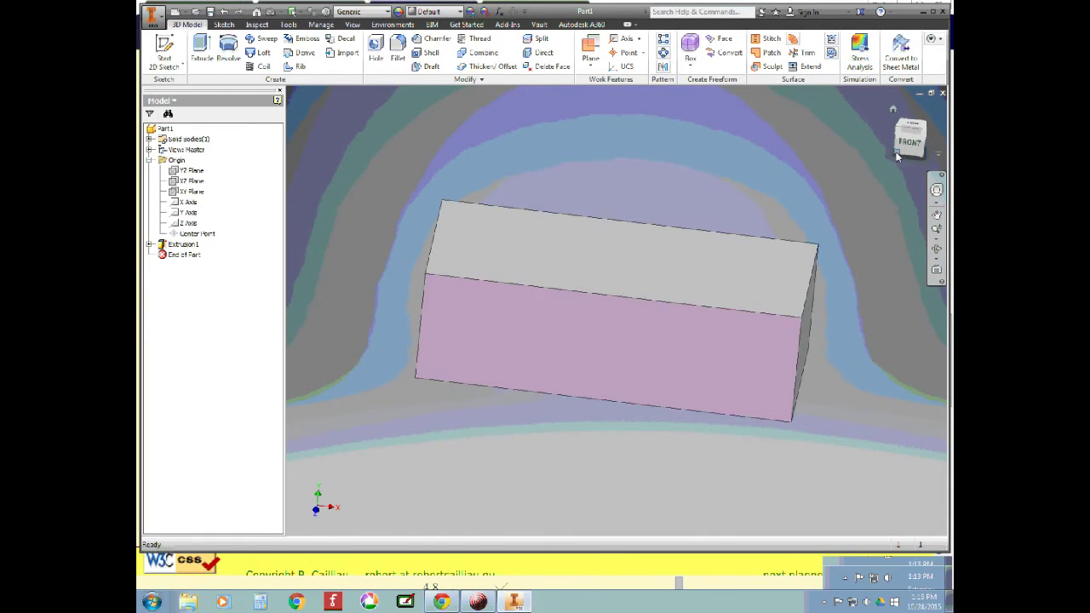
pyautogui.click(912, 143)
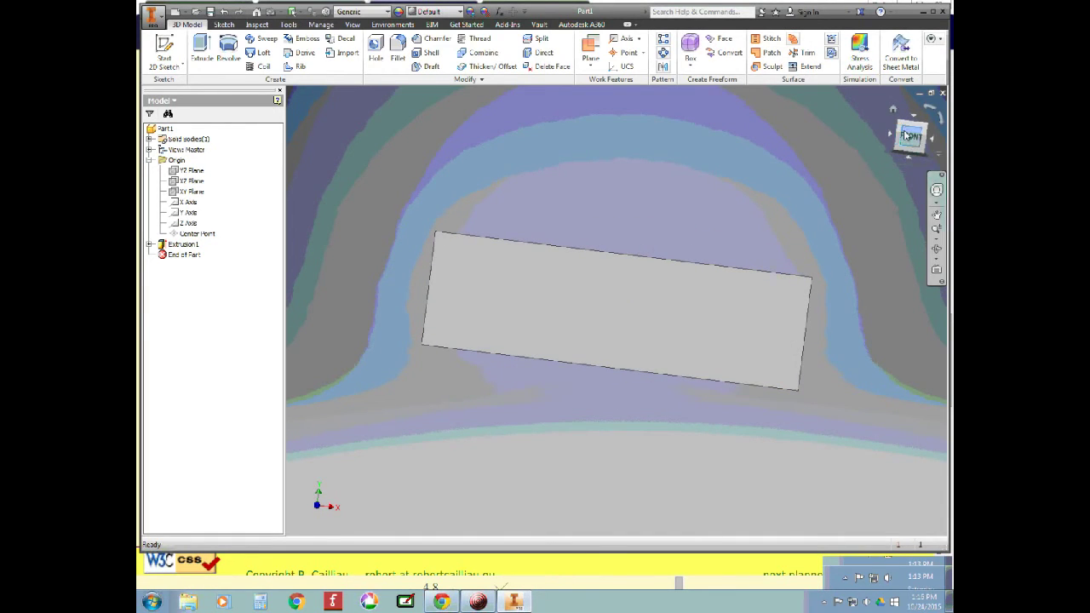
pyautogui.click(911, 134)
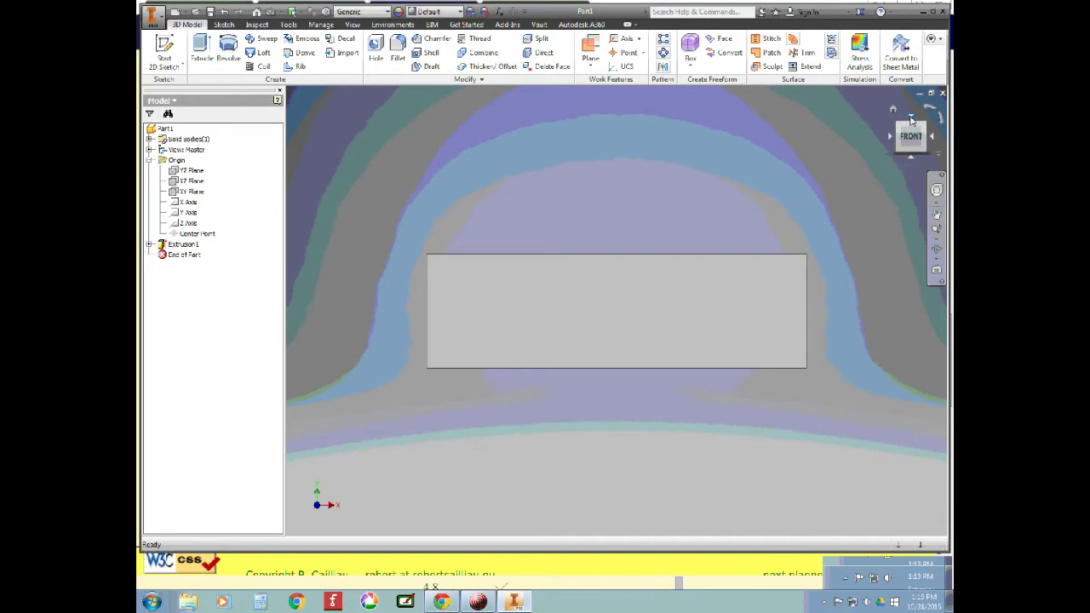
pyautogui.click(911, 118)
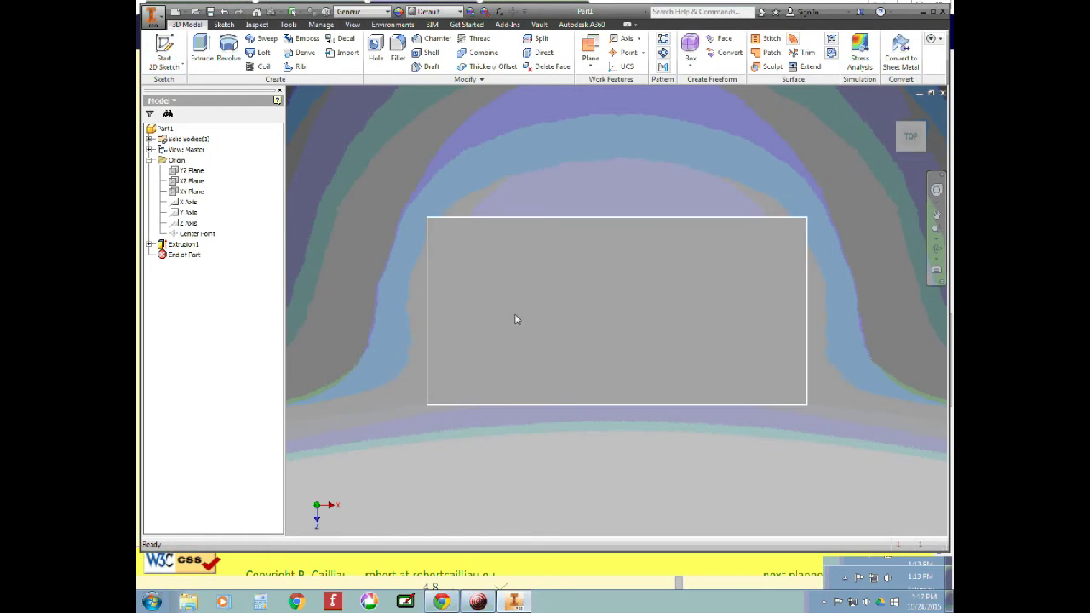
# Step: Start a new 2D sketch on the block's top face
pyautogui.click(561, 274)
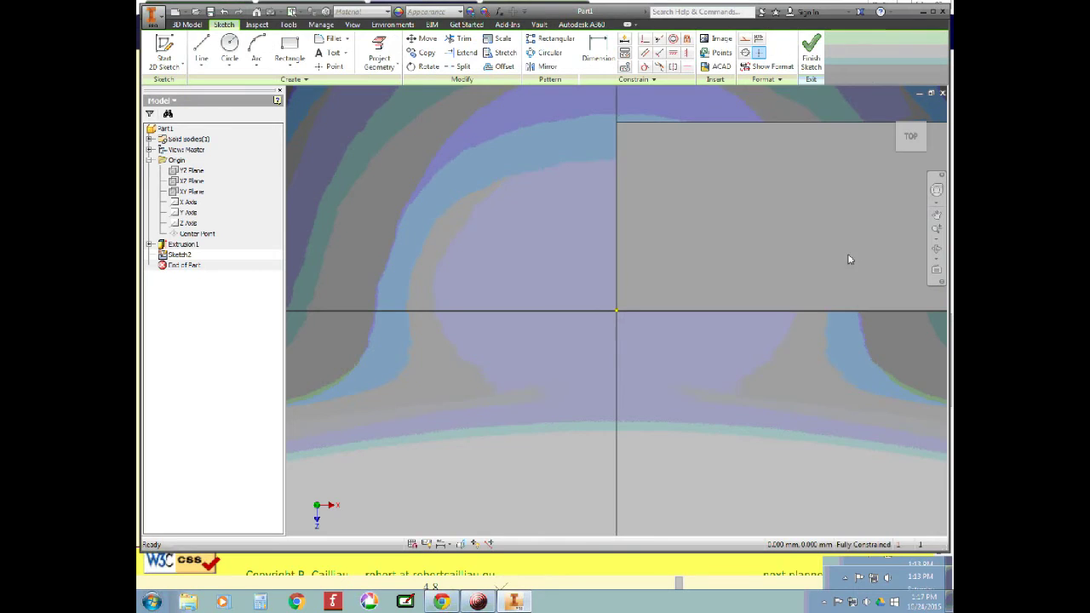
pyautogui.scroll(5, 910, 227)
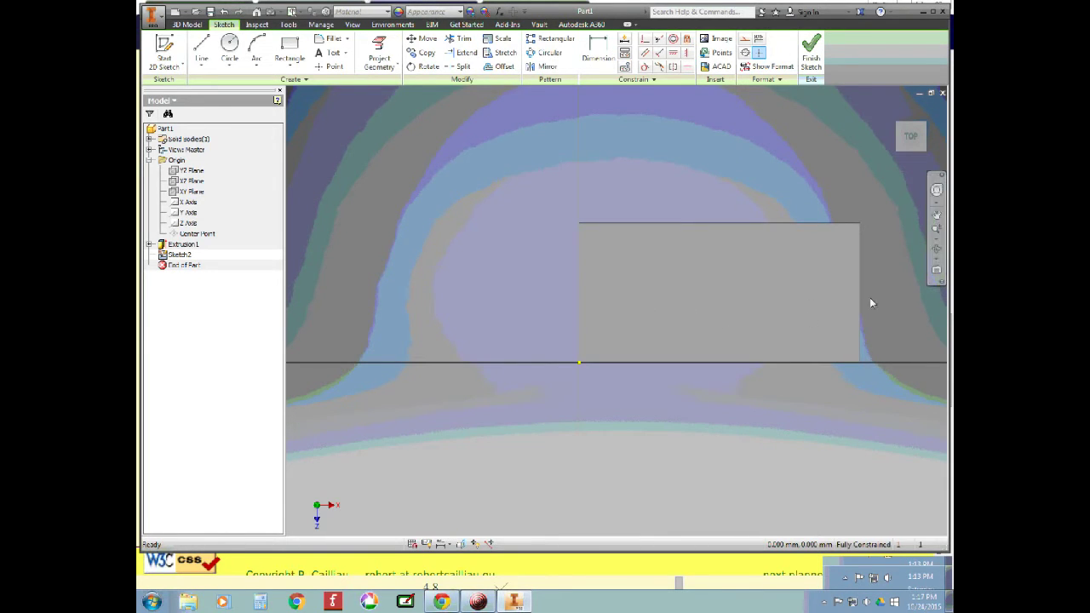
pyautogui.scroll(3, 896, 287)
pyautogui.scroll(-2, 897, 287)
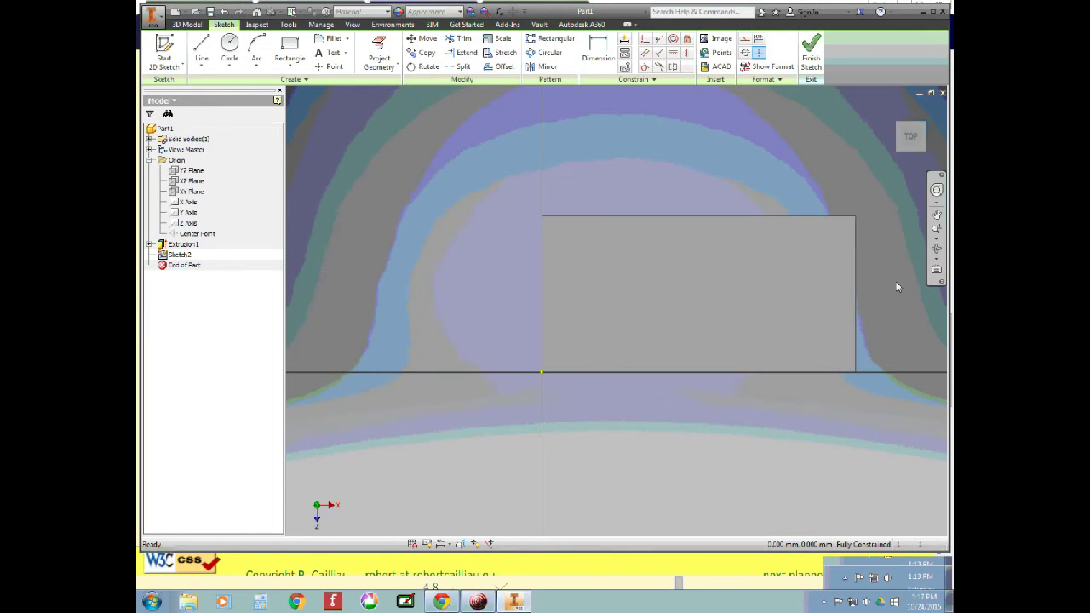
pyautogui.scroll(1, 896, 287)
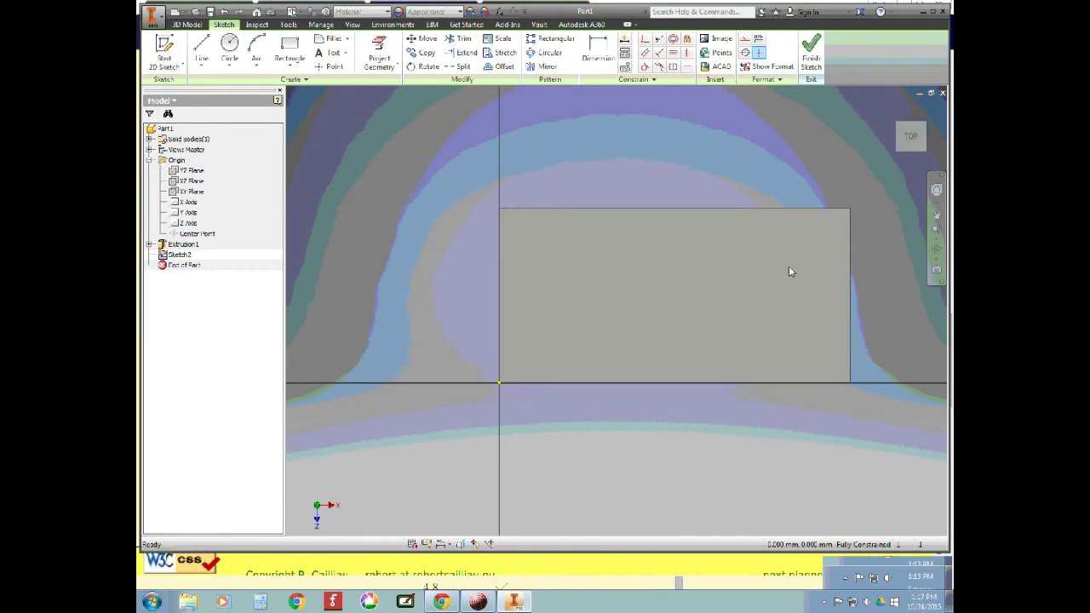
# Step: Switch to the Lego dimensions page in Chrome and examine the knob diameter, height and spacing in the classic brick and underside drawings
pyautogui.hotkey('alt', 'Tab')
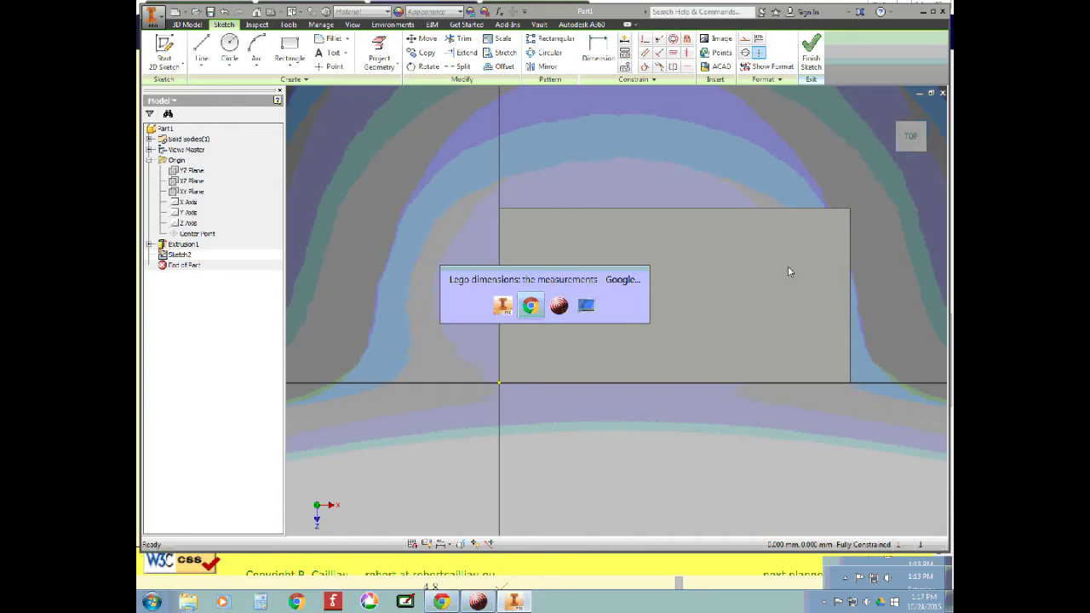
pyautogui.scroll(5, 664, 321)
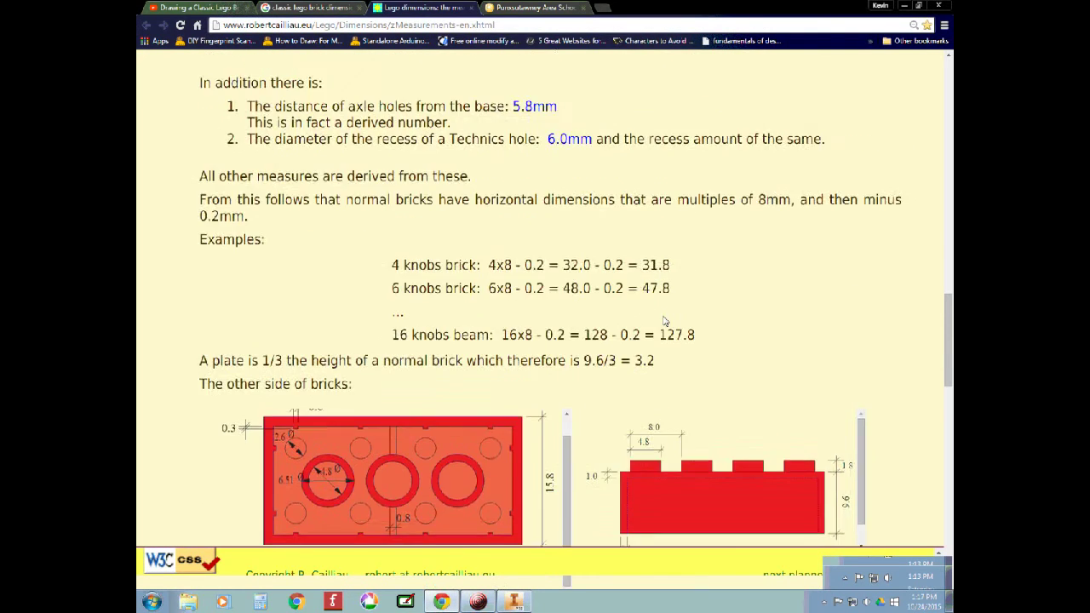
pyautogui.scroll(1, 665, 321)
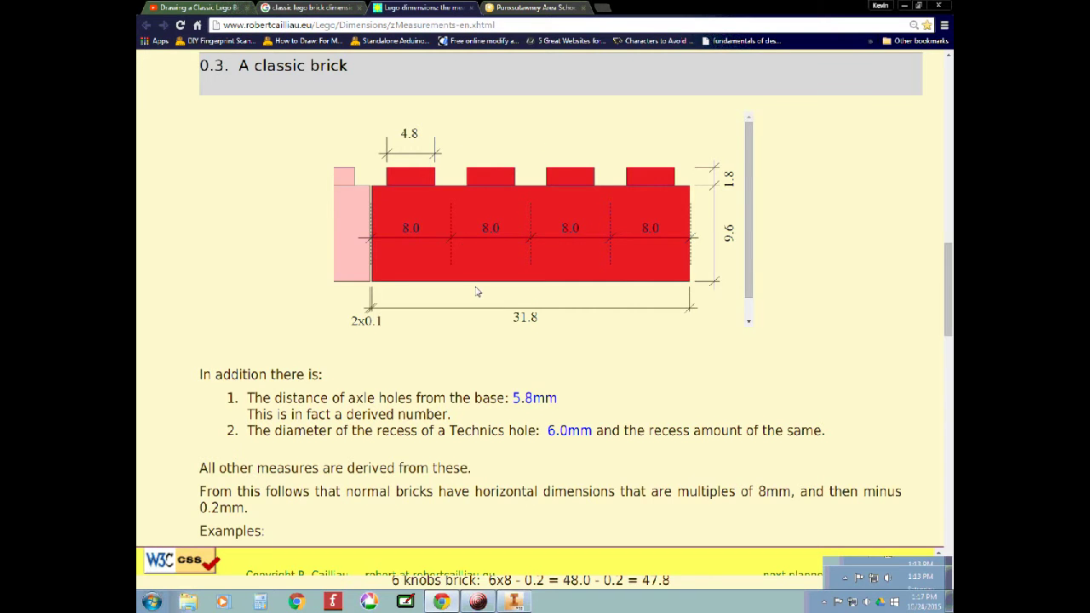
pyautogui.scroll(-2, 477, 292)
pyautogui.scroll(-1, 479, 275)
pyautogui.scroll(1, 480, 275)
pyautogui.scroll(-1, 479, 275)
pyautogui.scroll(2, 479, 275)
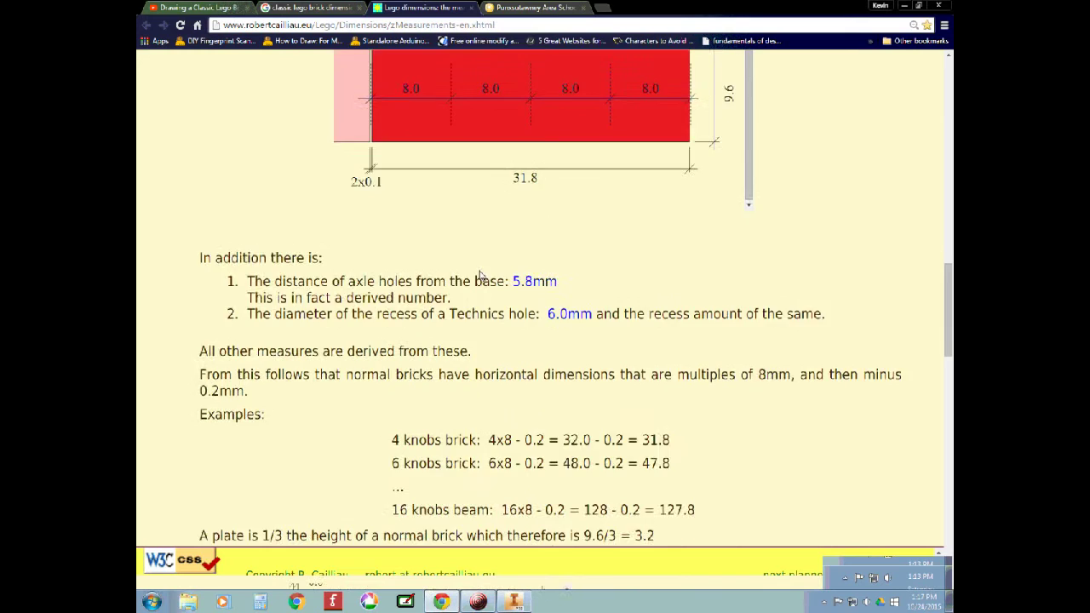
pyautogui.scroll(-3, 480, 274)
pyautogui.scroll(3, 480, 275)
pyautogui.scroll(1, 479, 278)
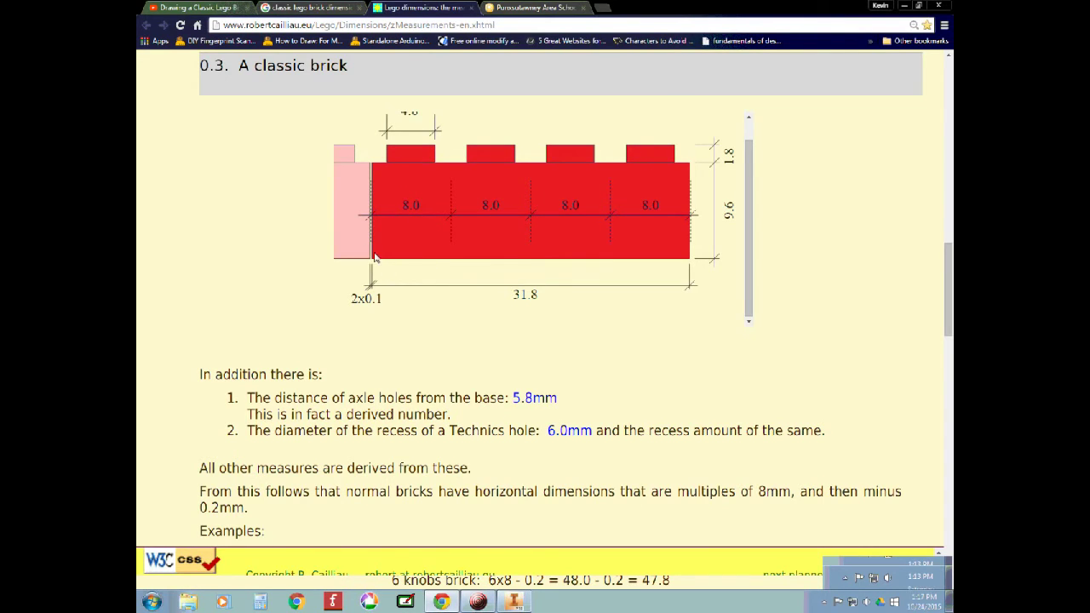
pyautogui.scroll(1, 417, 175)
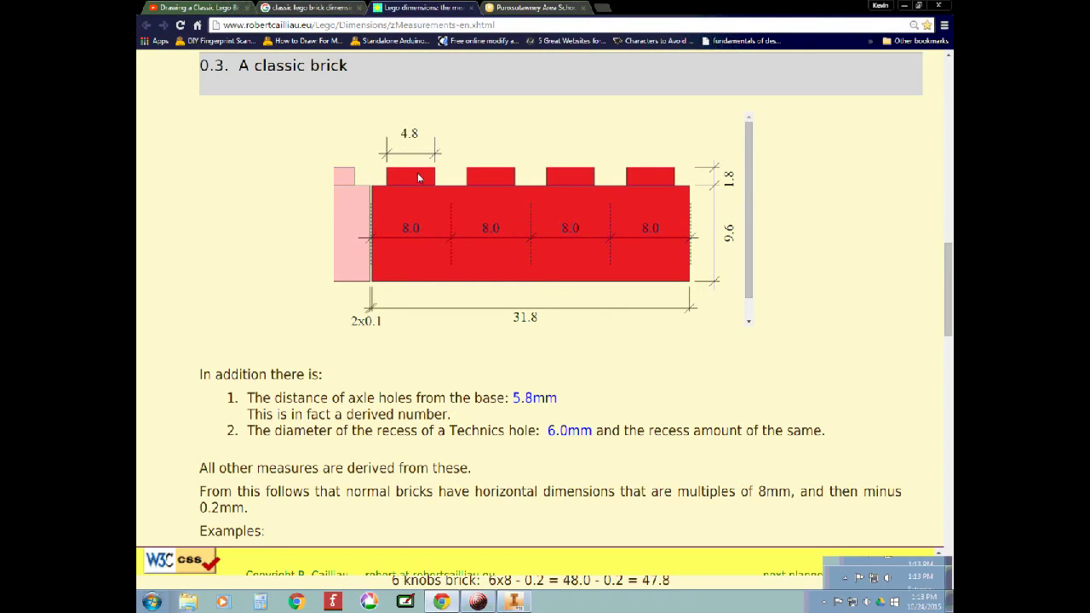
pyautogui.scroll(-4, 565, 380)
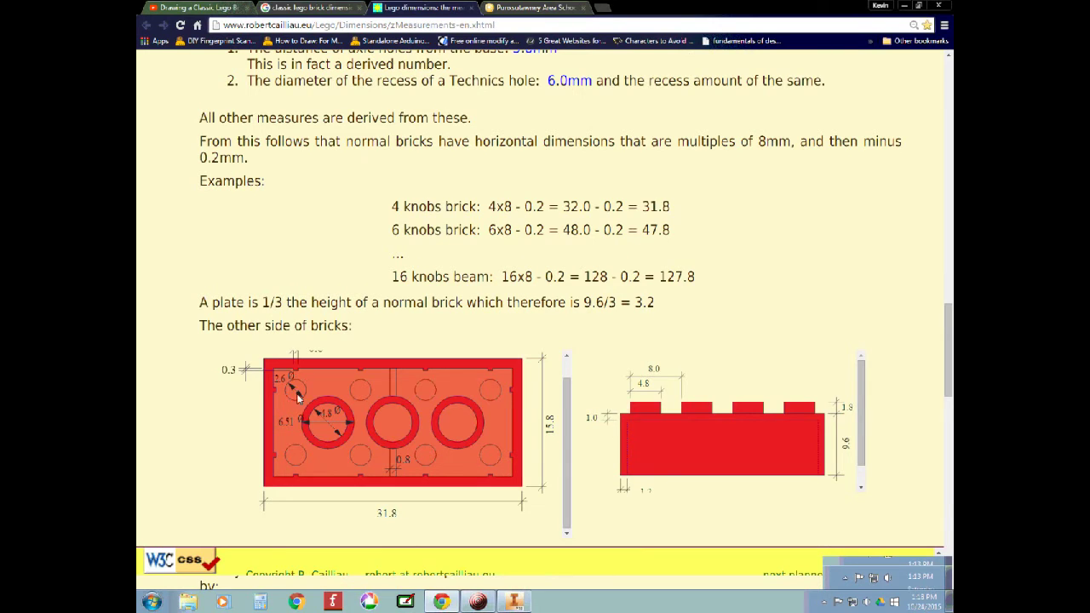
# Step: Review the list of basic brick dimensions and the classic brick drawing for the knob diameter and the 8 mm spacing
pyautogui.scroll(-2, 713, 385)
pyautogui.scroll(-12, 713, 386)
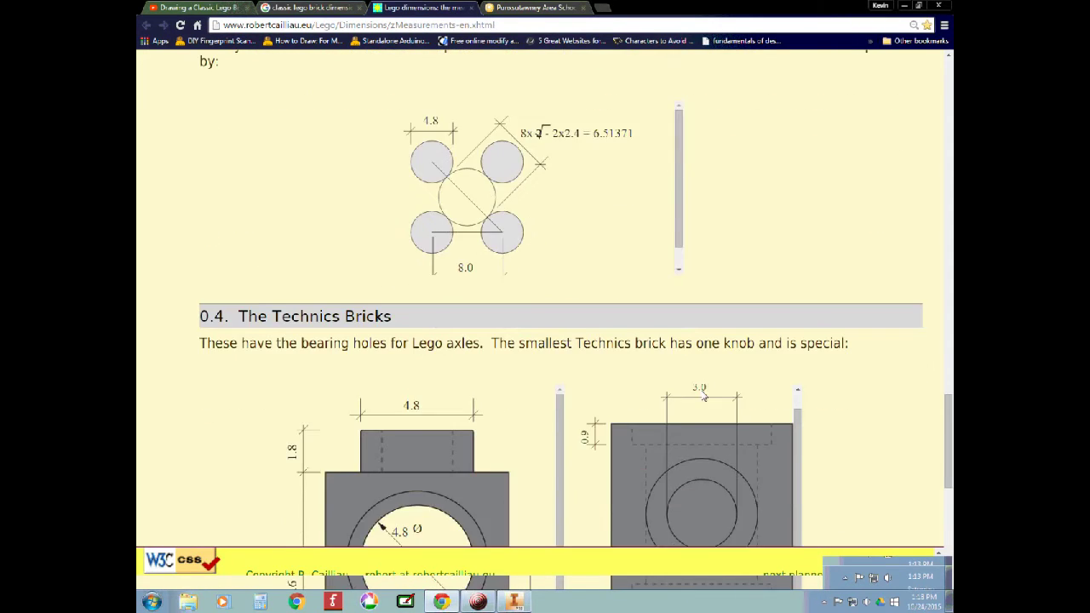
pyautogui.scroll(20, 704, 392)
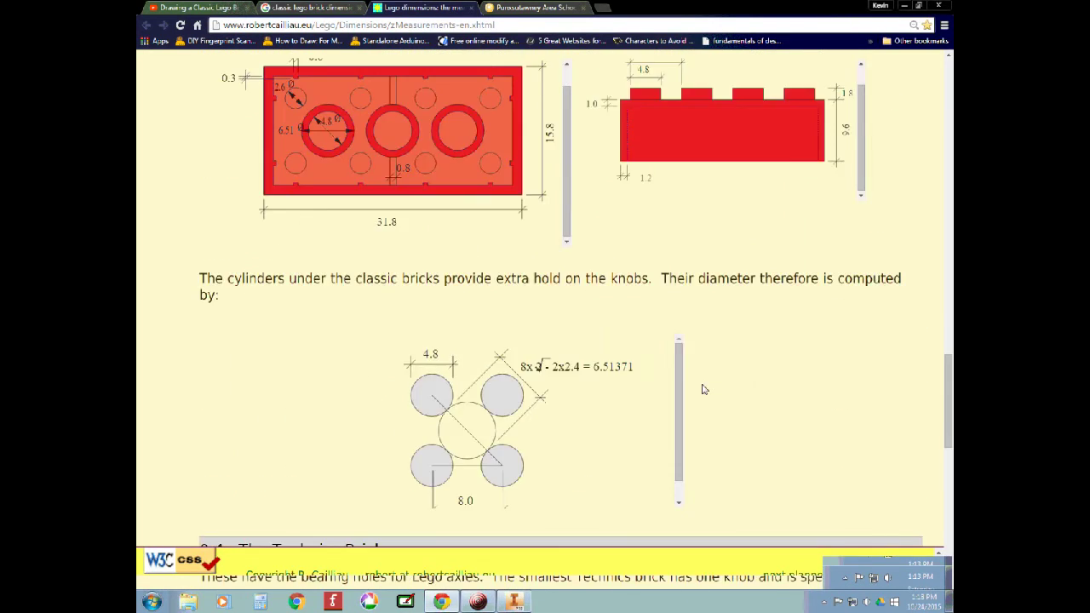
pyautogui.scroll(6, 704, 386)
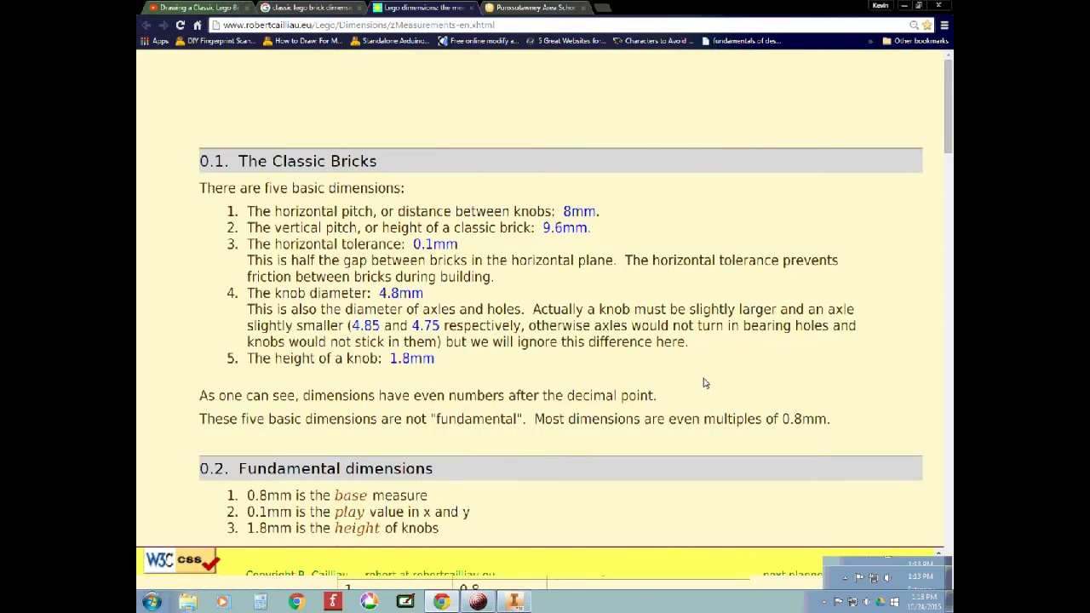
pyautogui.scroll(-10, 704, 385)
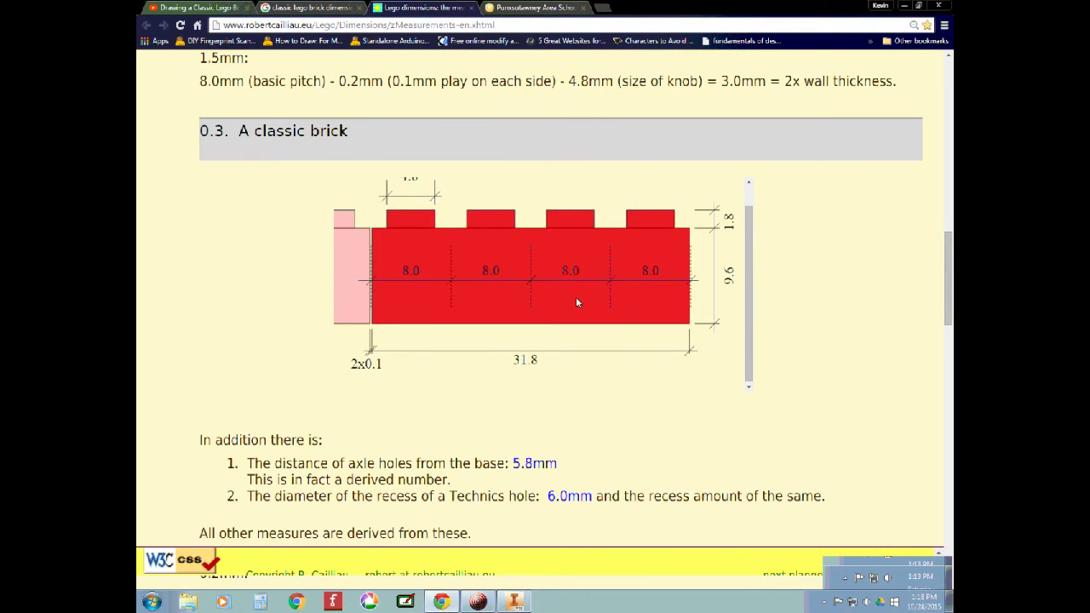
pyautogui.scroll(1, 579, 298)
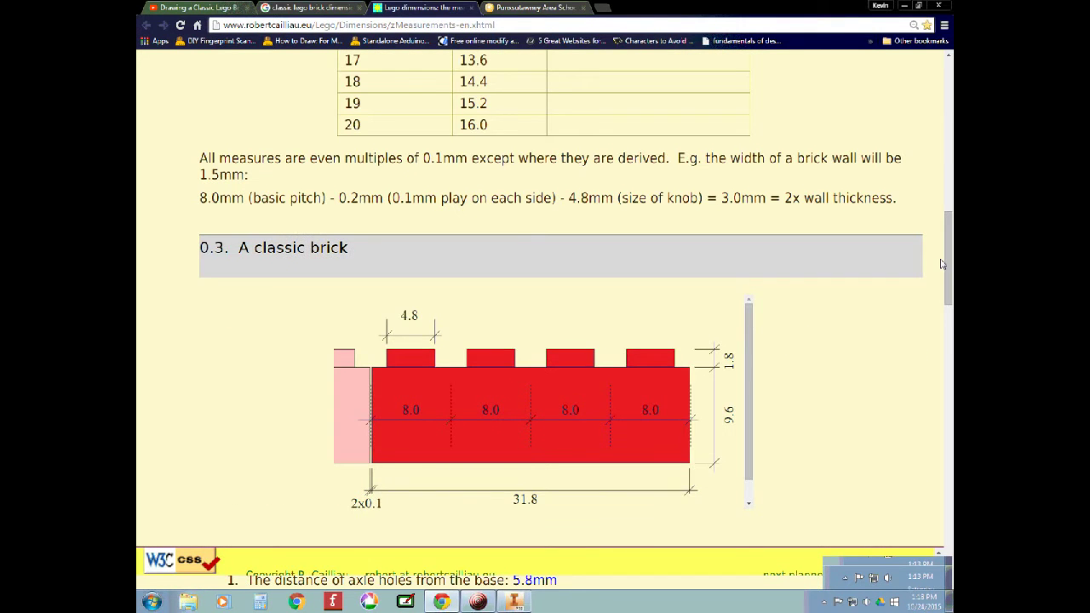
pyautogui.scroll(-2, 916, 326)
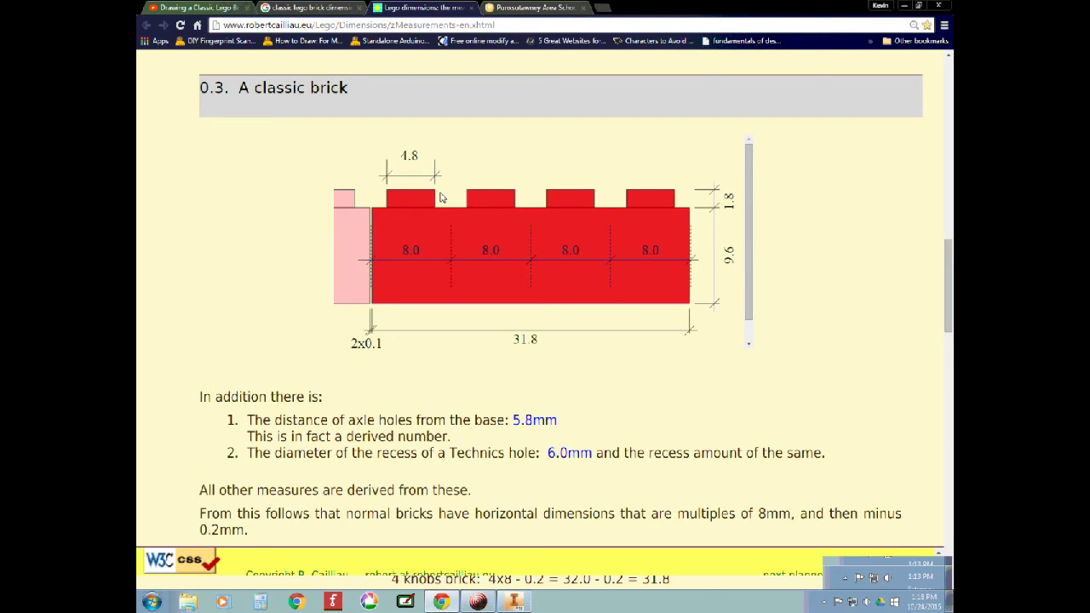
# Step: Switch to Inventor and sketch a circle 4.8 mm in diameter just outside the block's top face
pyautogui.hotkey('alt', 'Tab')
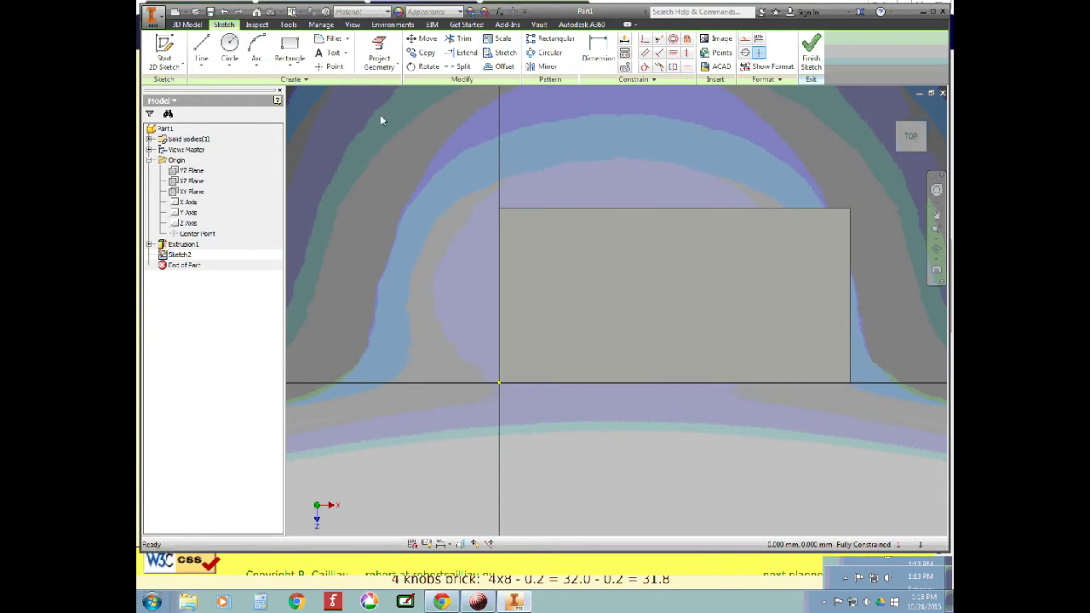
pyautogui.click(229, 47)
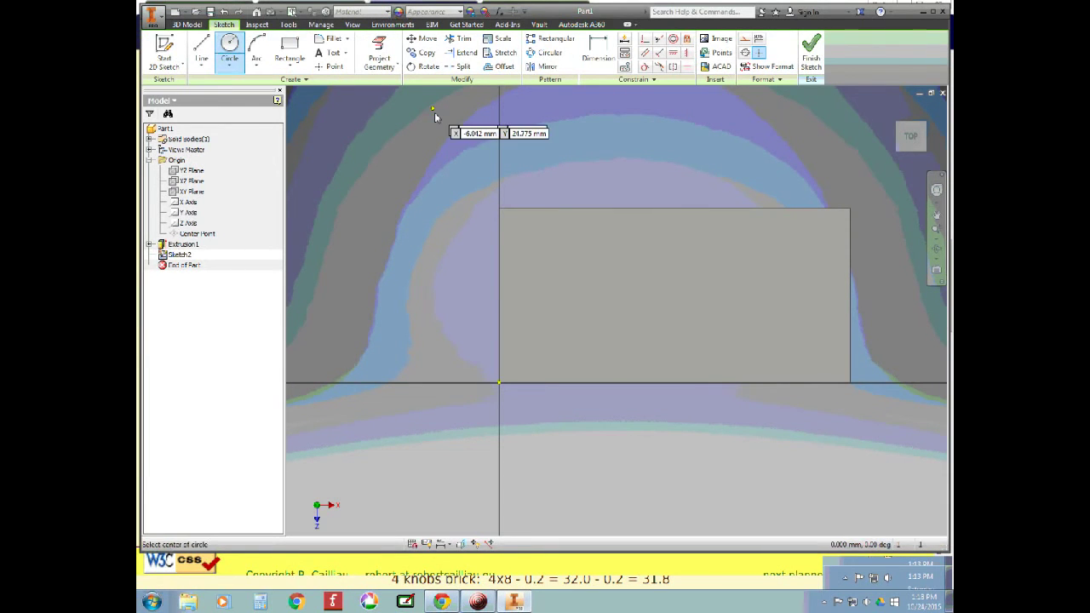
pyautogui.click(522, 147)
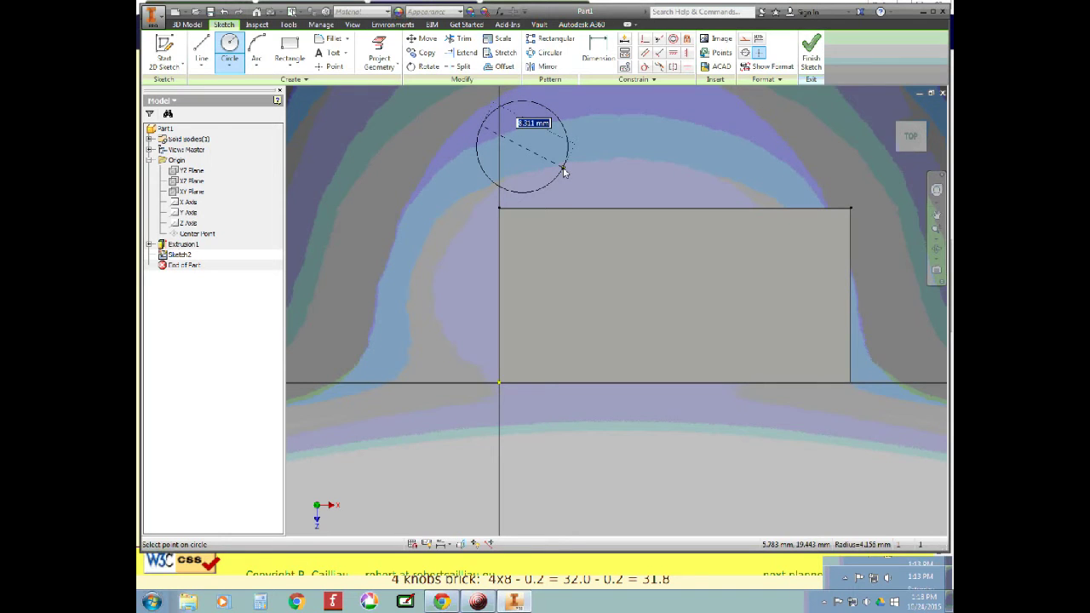
pyautogui.write('4.8')
pyautogui.press('Return')
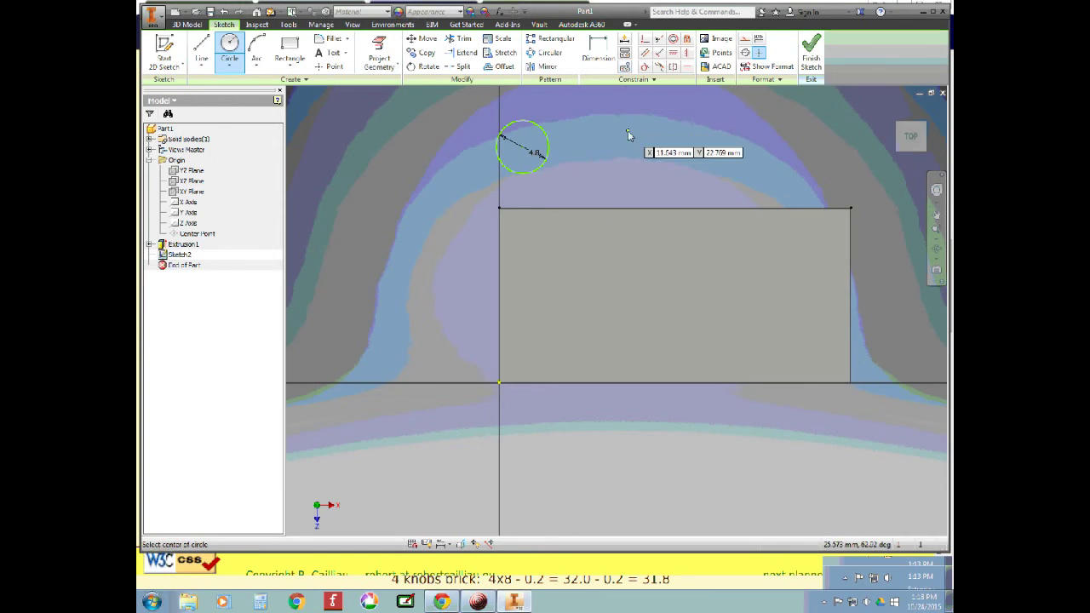
pyautogui.press('Escape')
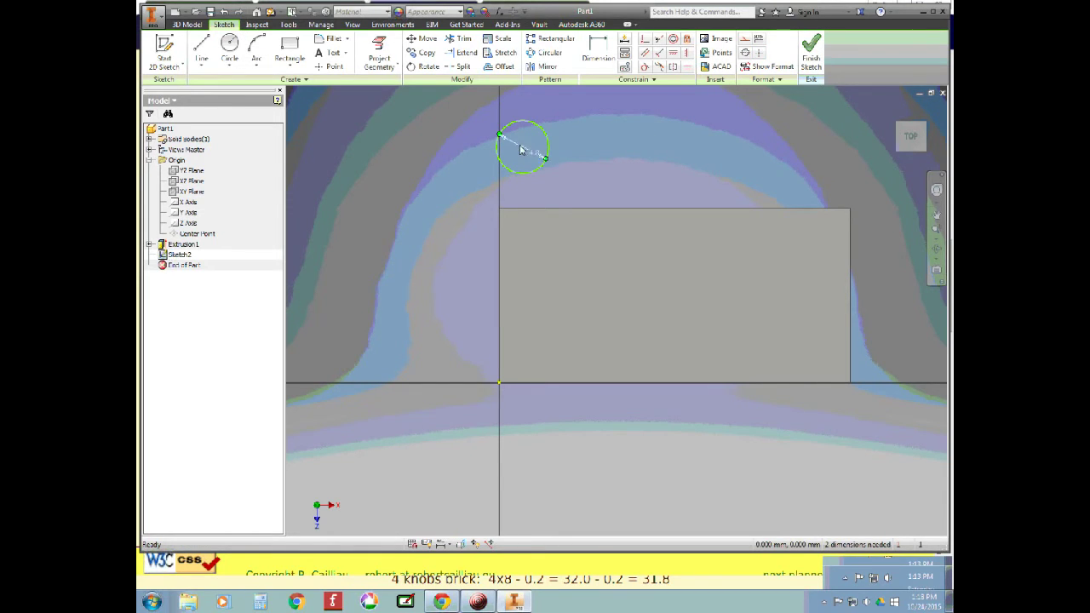
# Step: Move the 4.8 mm circle onto the block's top face, near the upper-left corner of the rectangle
pyautogui.scroll(2, 522, 149)
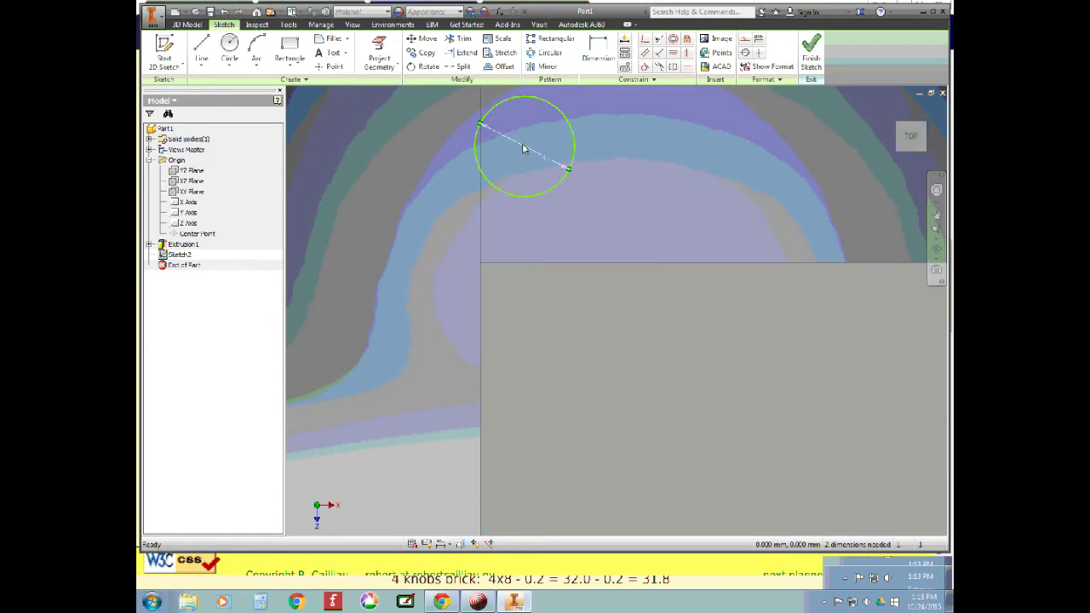
pyautogui.moveTo(524, 152); pyautogui.dragTo(564, 366)
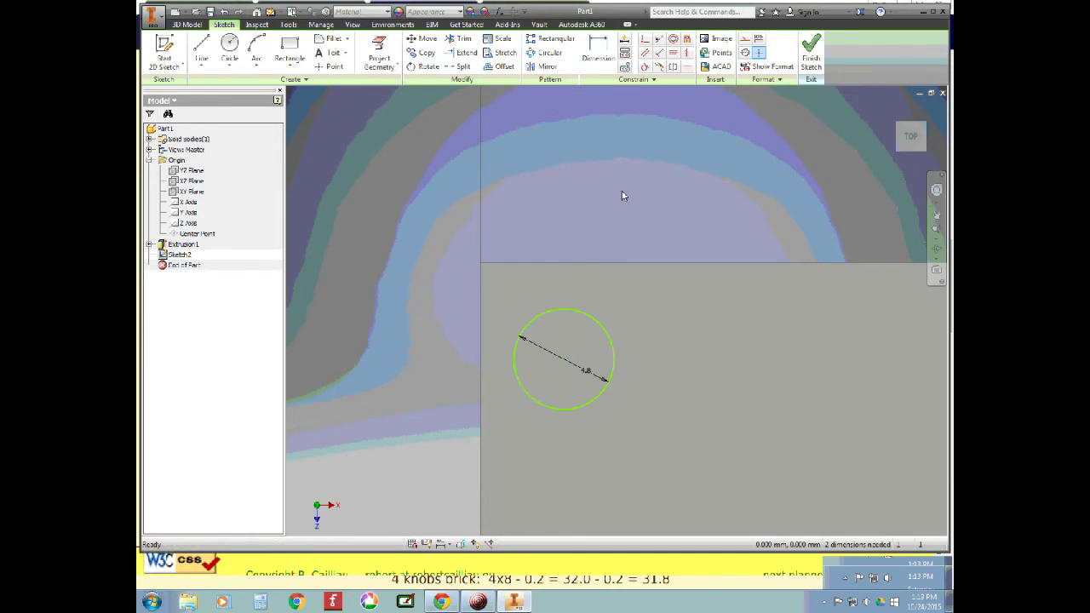
pyautogui.scroll(-2, 641, 223)
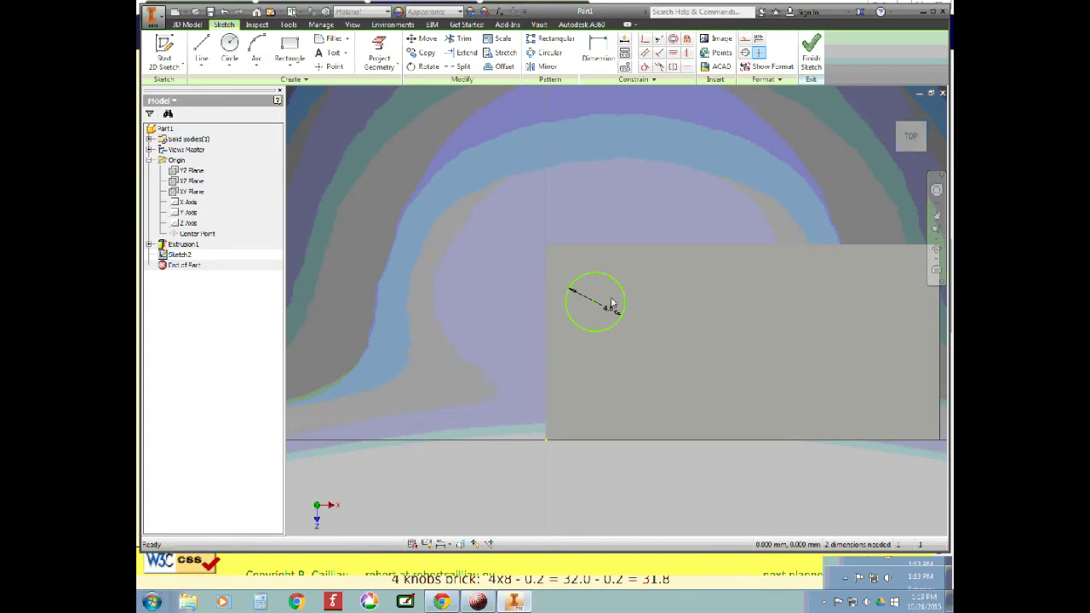
# Step: Dimension the circle's center from the block's left edge and set the distance to 7.9/2
pyautogui.click(602, 58)
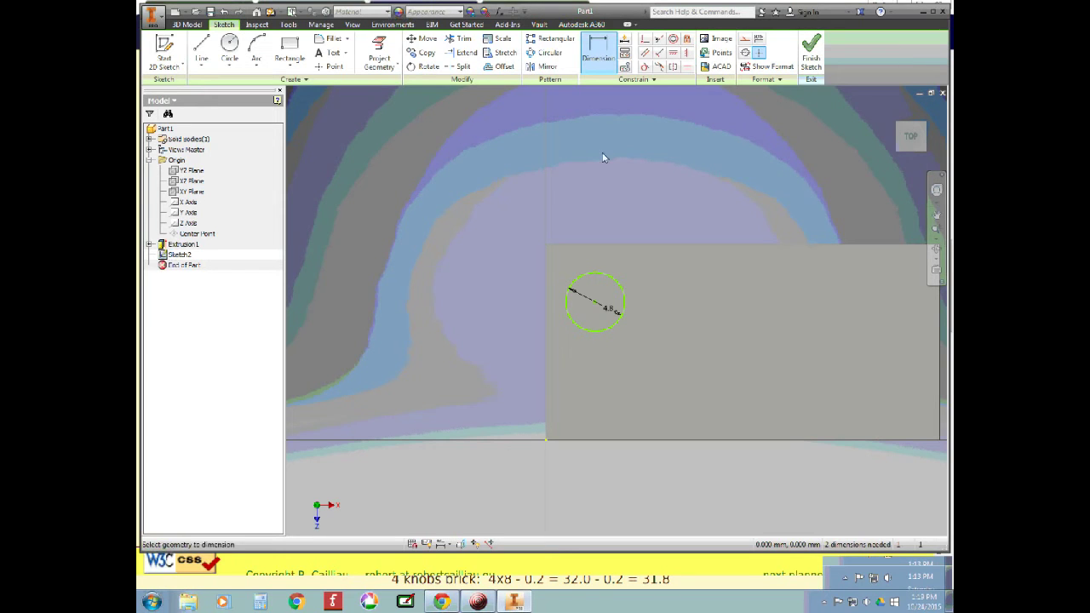
pyautogui.click(548, 302)
pyautogui.click(596, 303)
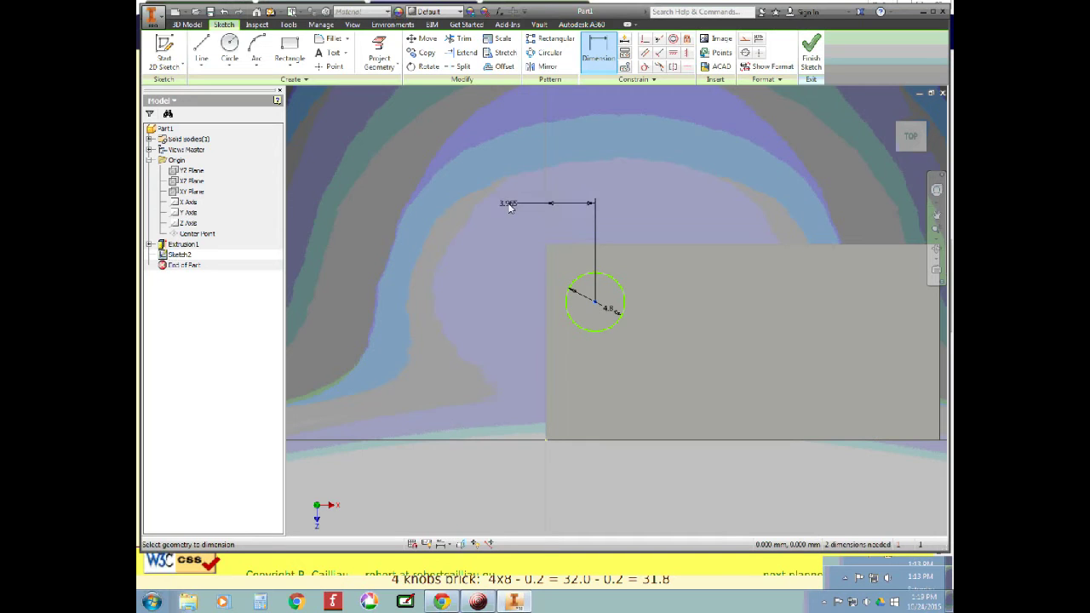
pyautogui.click(507, 199)
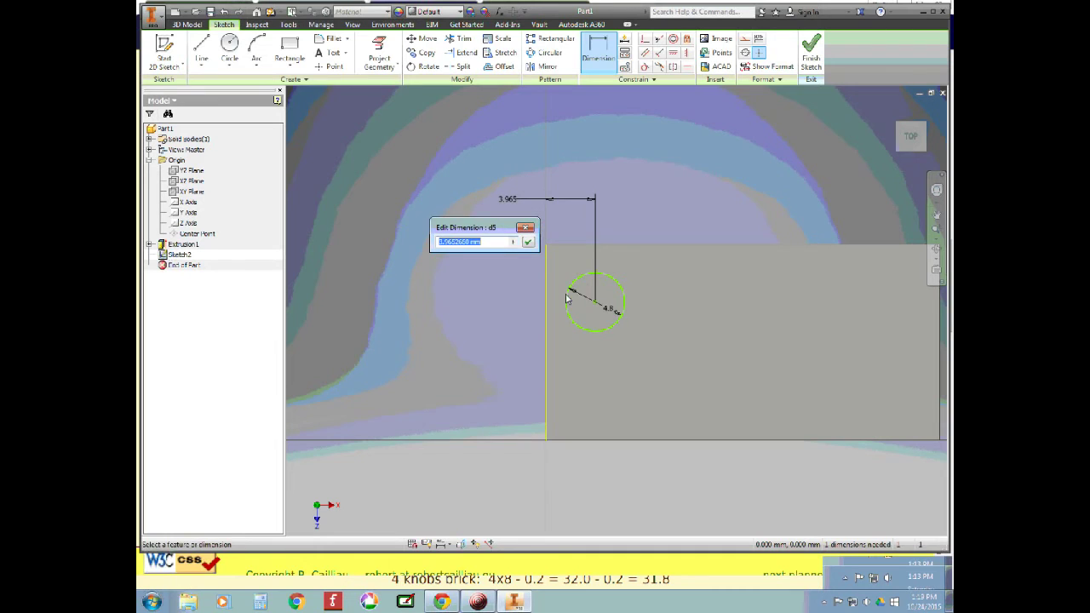
pyautogui.write('7.9/2')
pyautogui.click(528, 242)
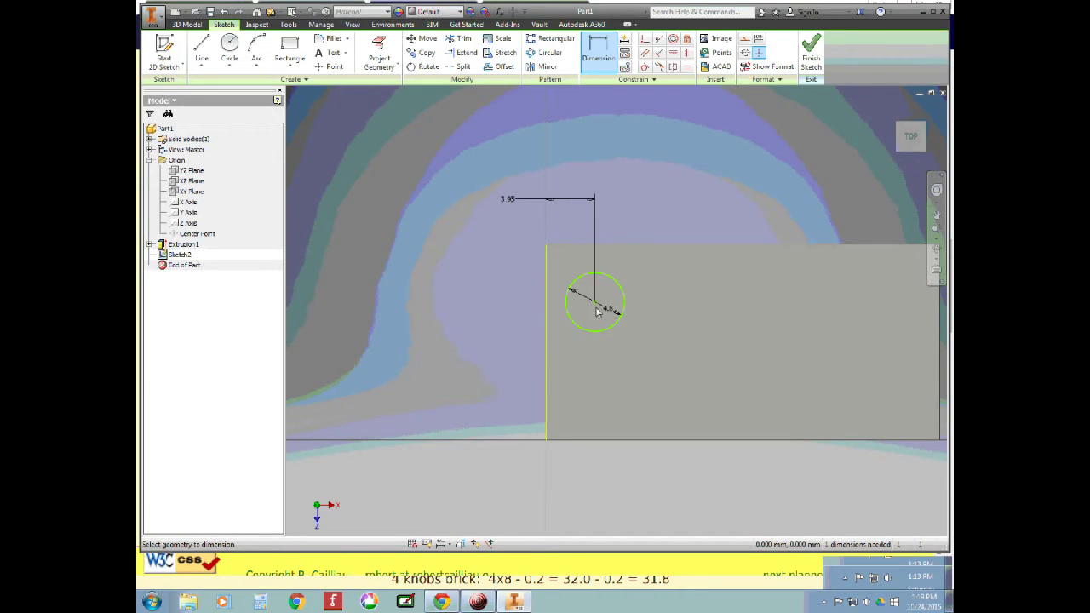
# Step: Dimension the circle's center from the block's upper edge and link the distance to the horizontal offset dimension d5
pyautogui.click(568, 247)
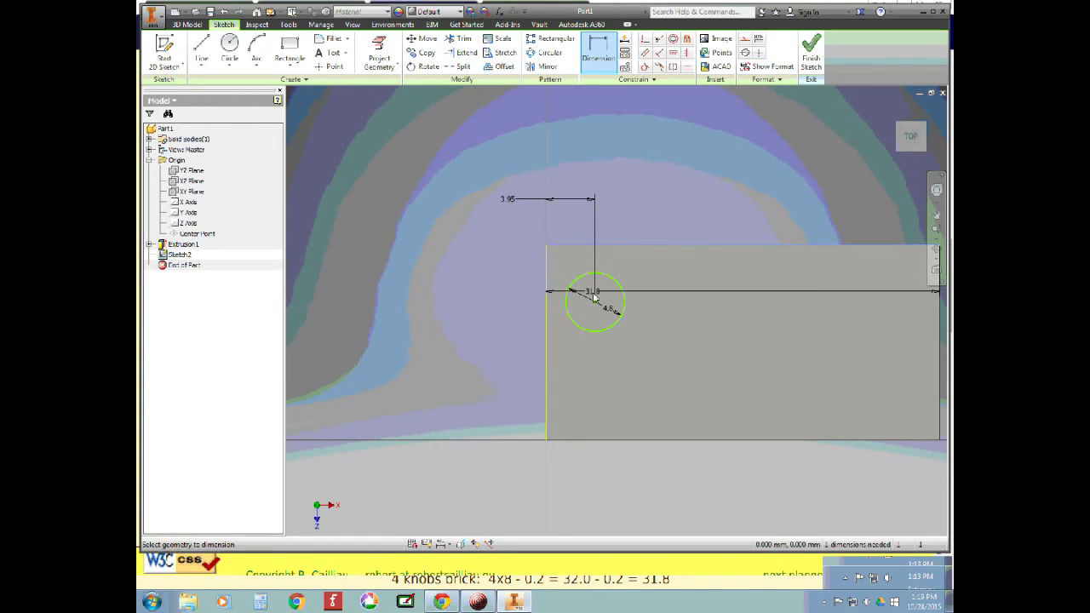
pyautogui.click(595, 303)
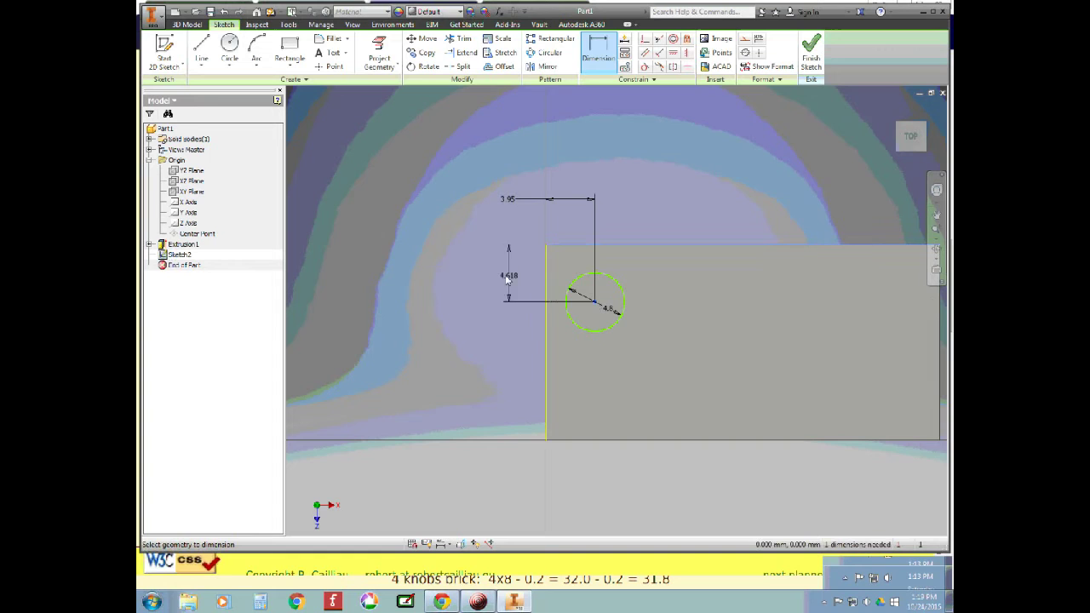
pyautogui.click(491, 272)
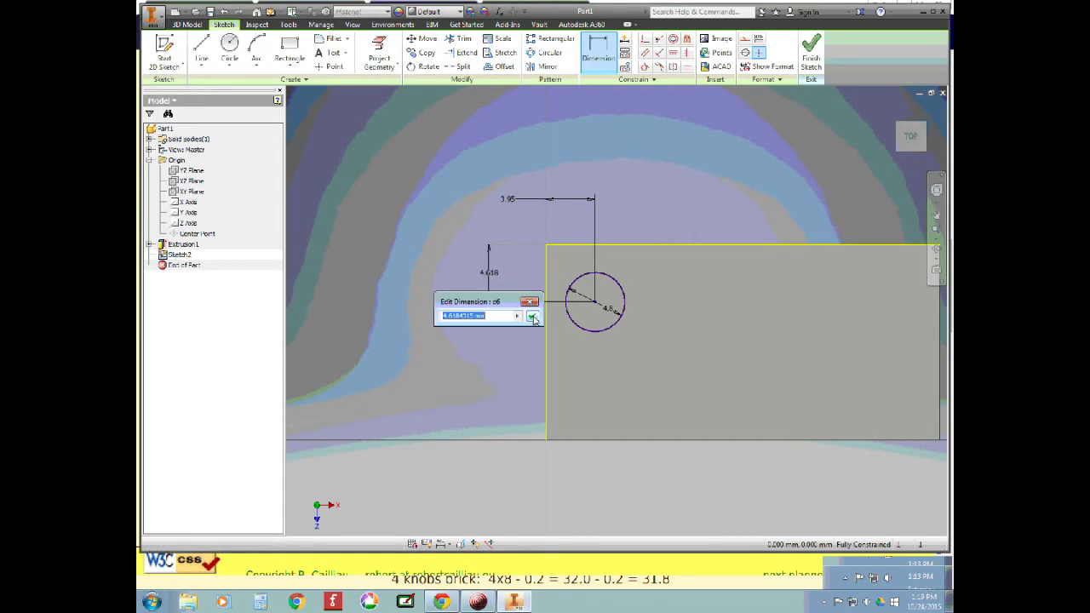
pyautogui.click(507, 199)
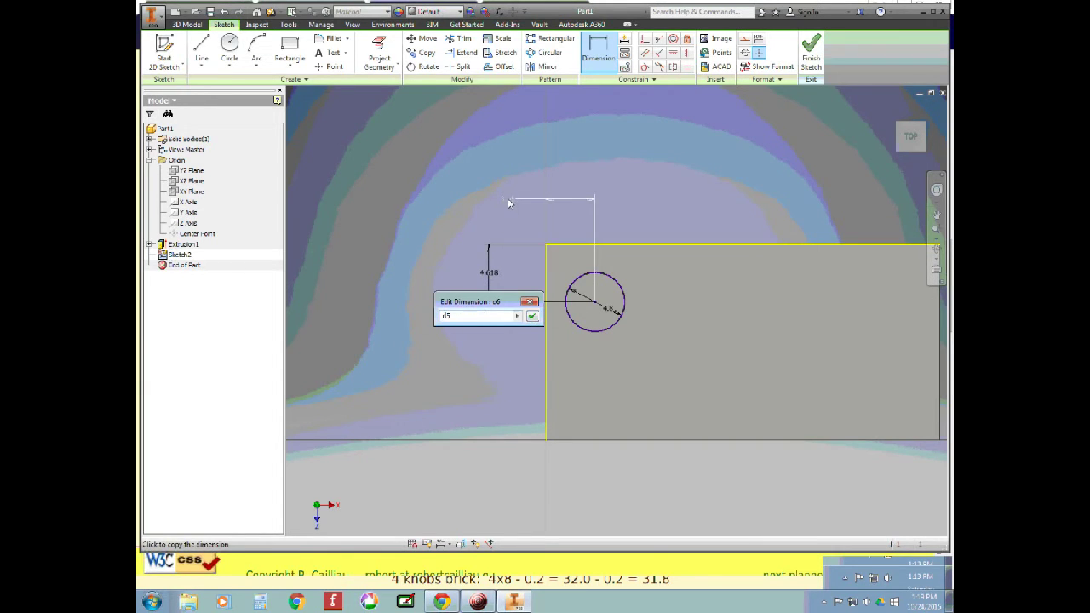
pyautogui.click(531, 316)
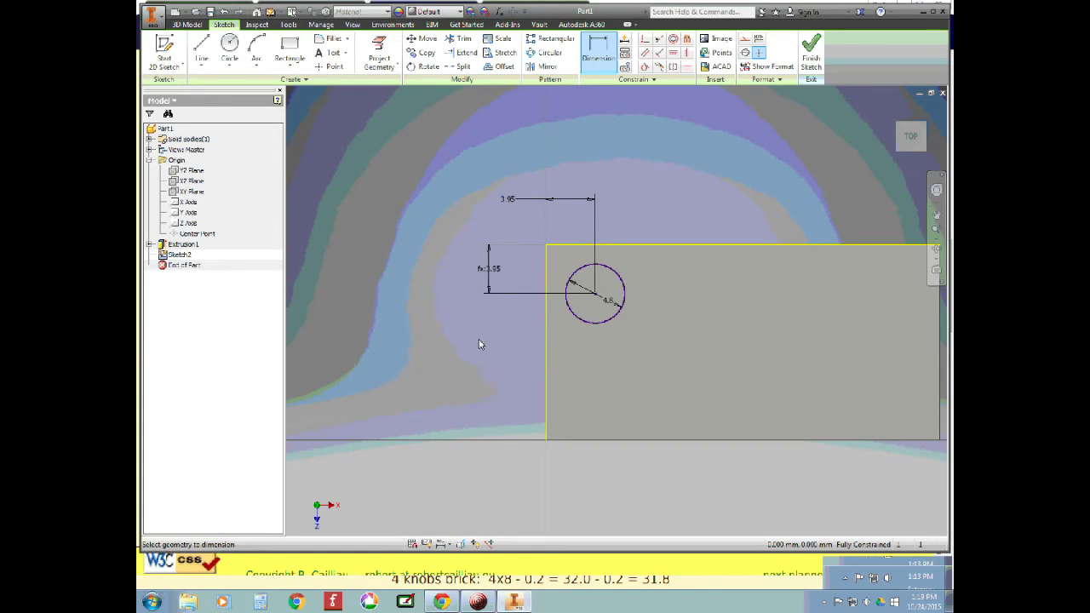
# Step: Inspect the circle's placement dimensions and compare them with the classic brick drawing in Chrome, returning to the Inventor sketch
pyautogui.scroll(4, 493, 255)
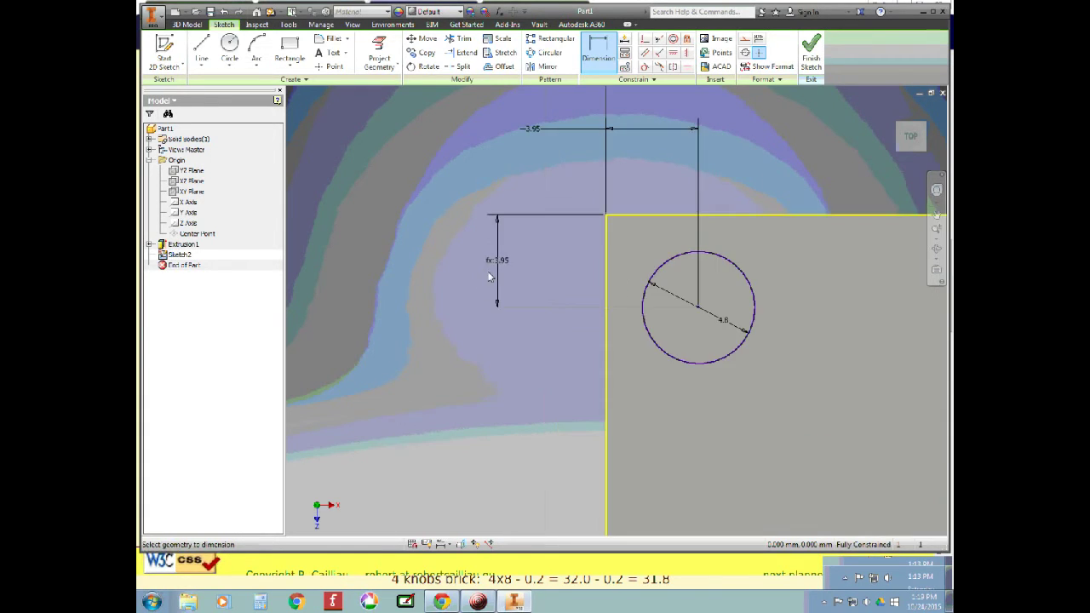
pyautogui.scroll(-4, 494, 262)
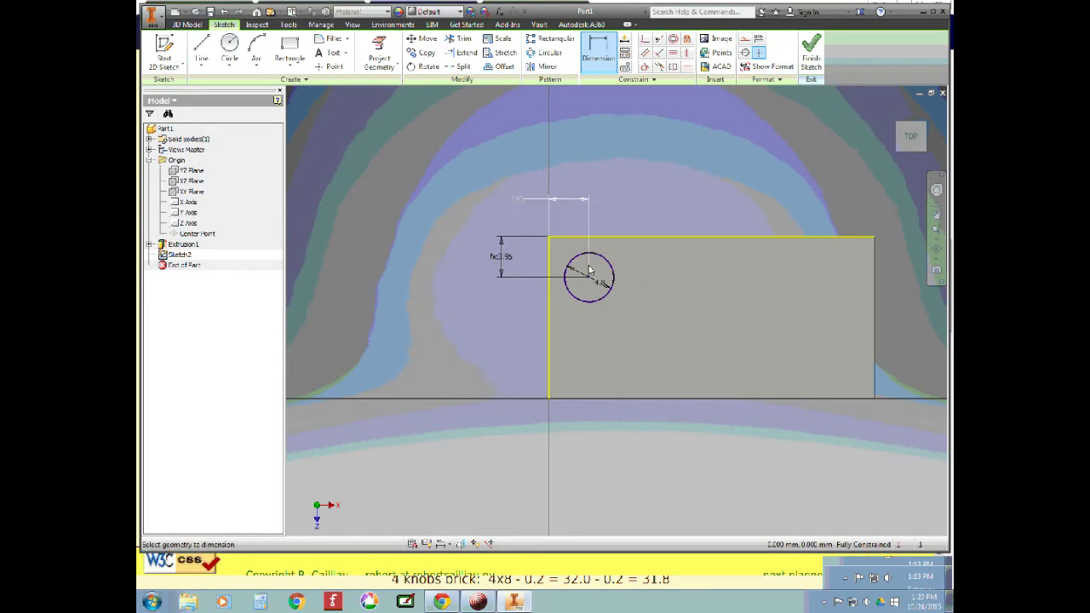
pyautogui.hotkey('alt', 'Tab')
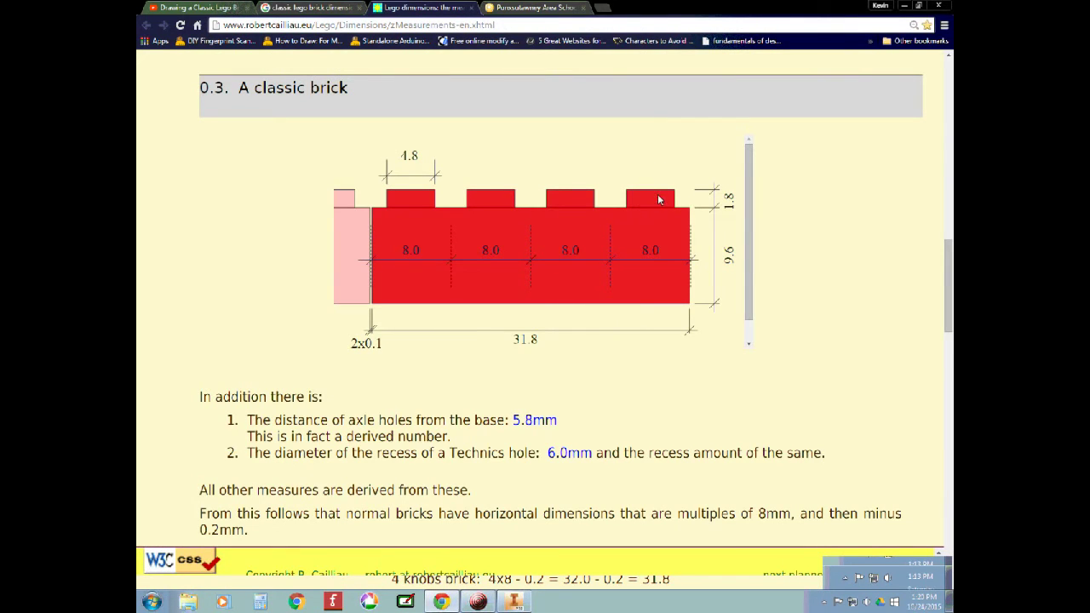
pyautogui.hotkey('alt', 'Tab')
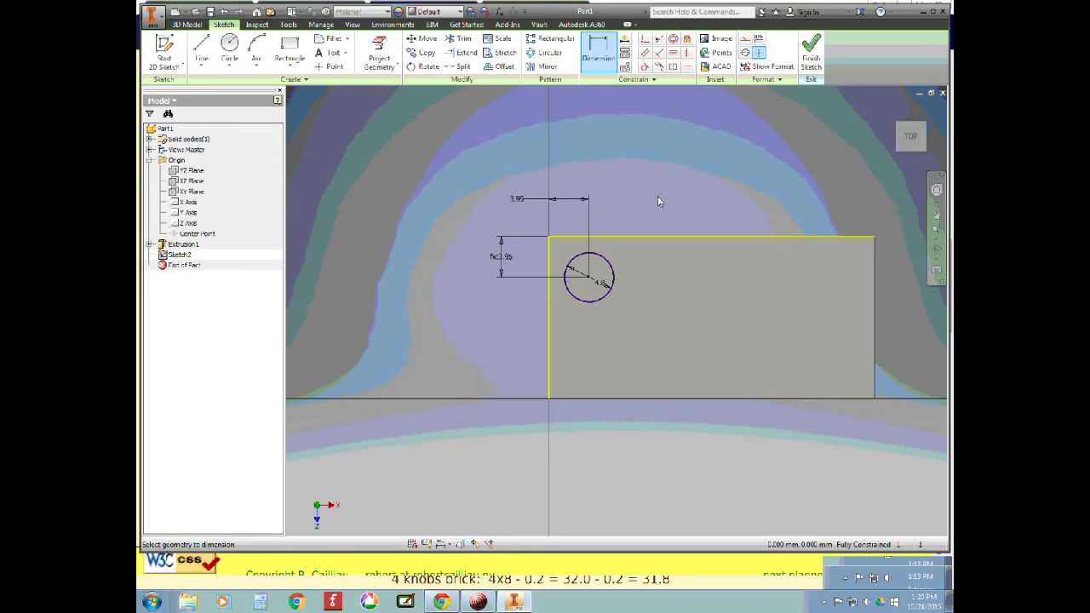
pyautogui.click(603, 241)
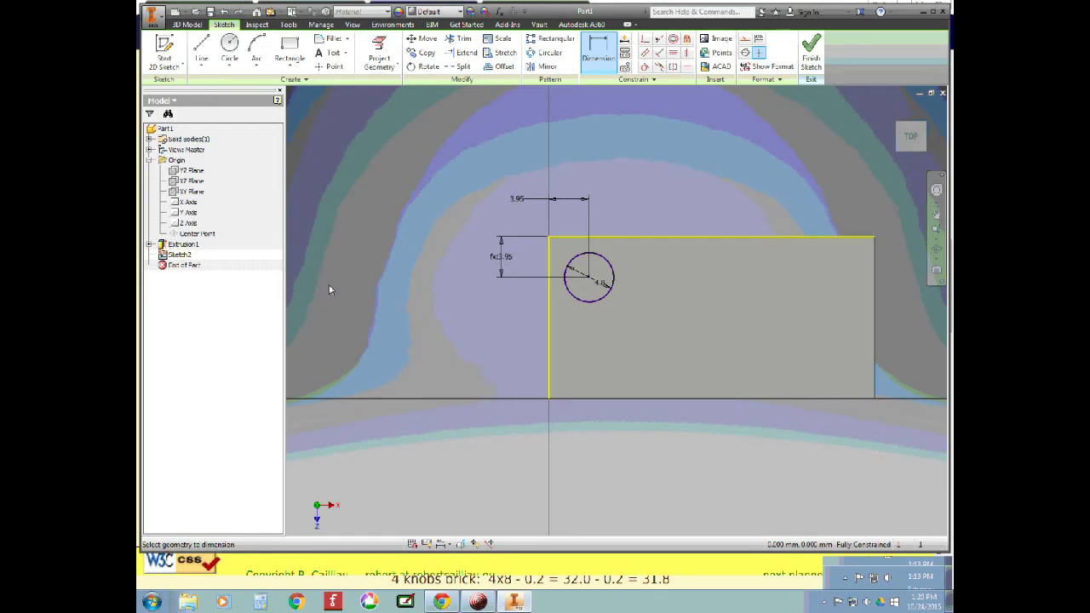
# Step: Finish the circle sketch and rename it "Knob sketch"
pyautogui.moveTo(324, 311); pyautogui.dragTo(323, 280, button='right')
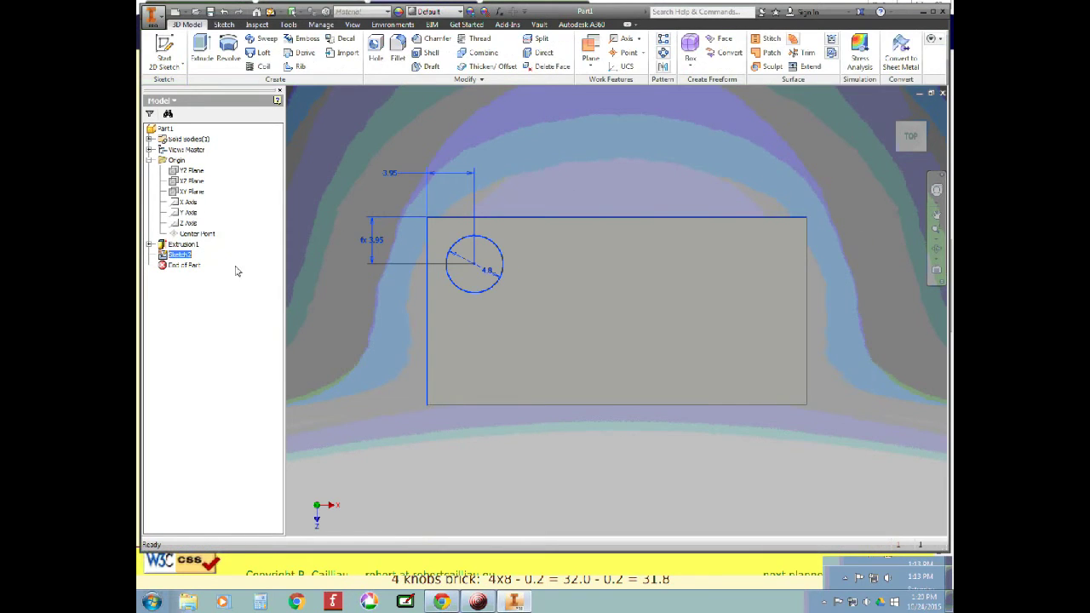
pyautogui.click(183, 257)
pyautogui.click(185, 257)
pyautogui.write('Knob sketchh')
pyautogui.press('Return')
pyautogui.click(561, 116)
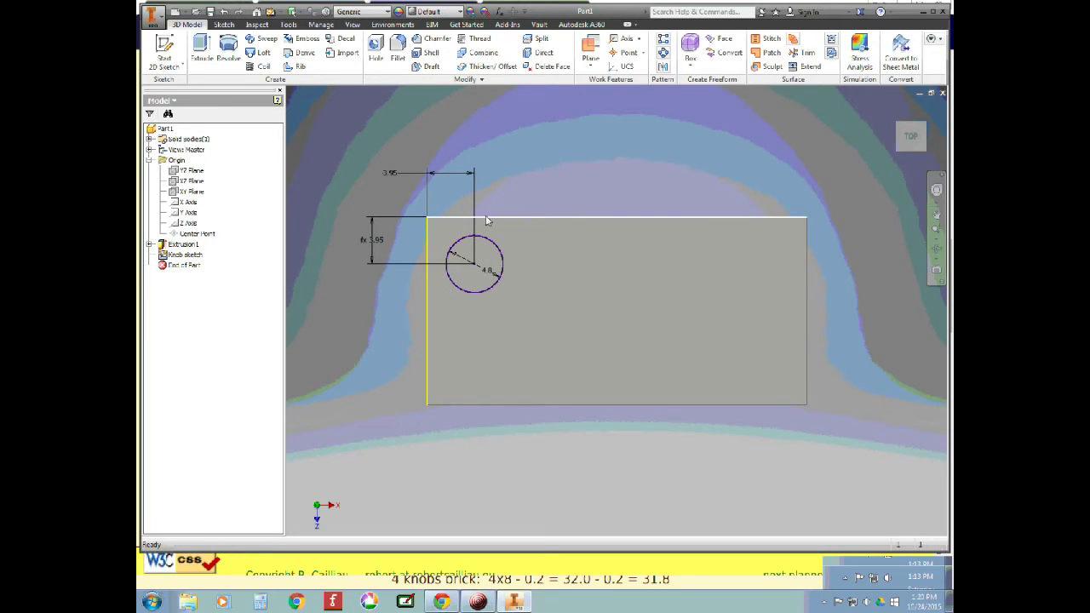
# Step: Check the knob height on the classic brick drawing in Chrome, return to Inventor and extrude the knob circle 1.8 mm outward from the block
pyautogui.hotkey('alt', 'Tab')
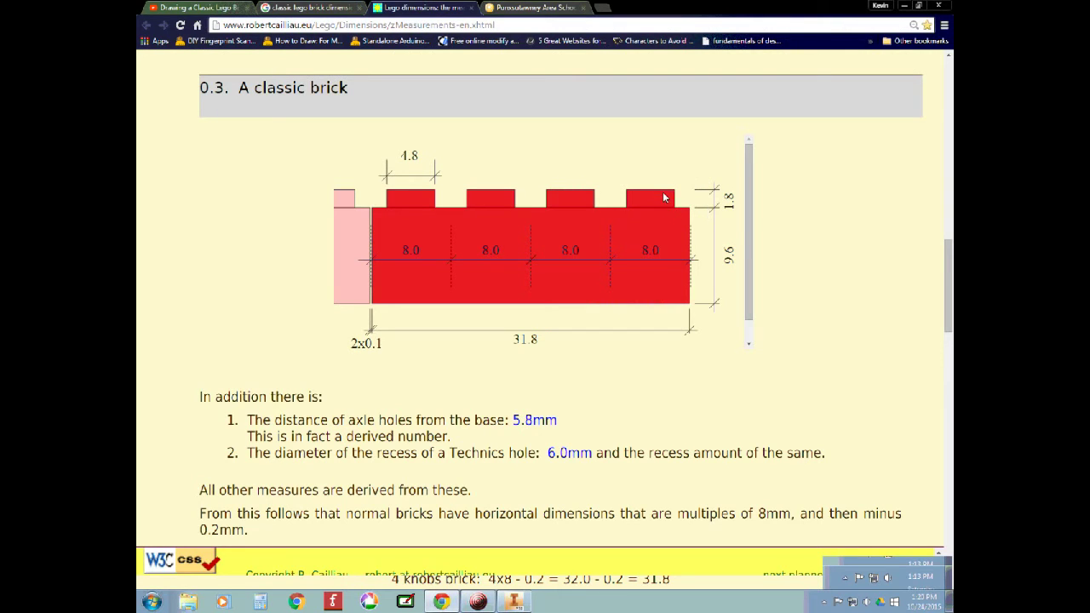
pyautogui.hotkey('alt', 'Tab')
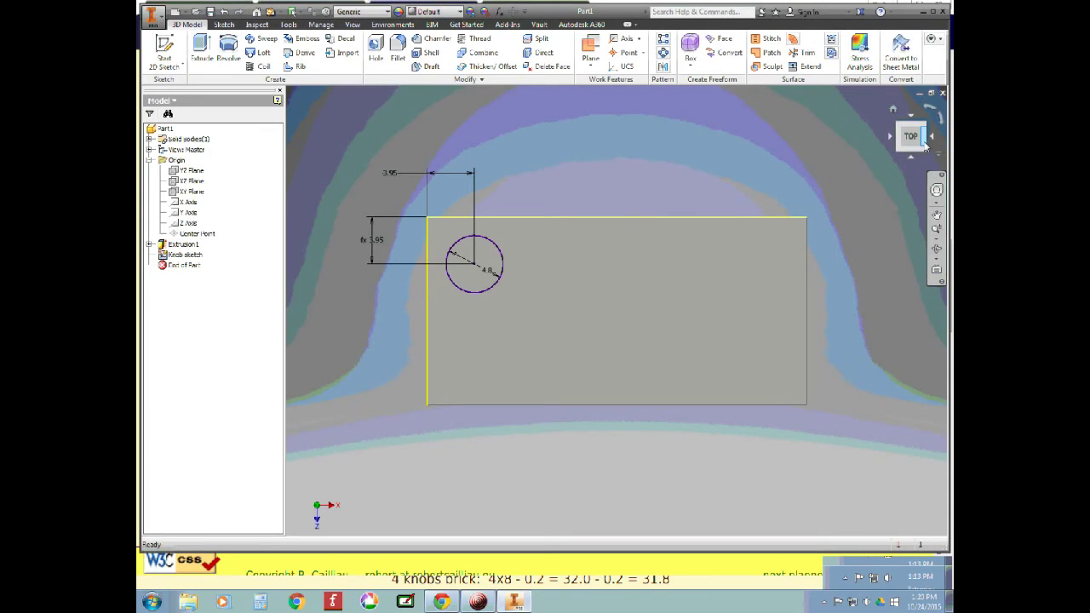
pyautogui.moveTo(928, 128); pyautogui.dragTo(885, 153)
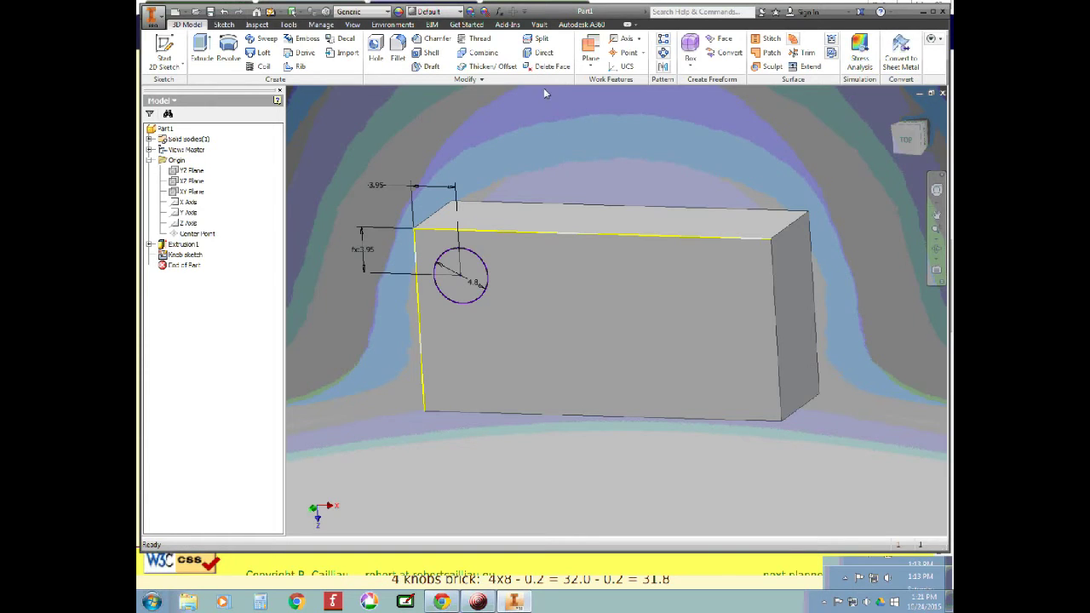
pyautogui.press('e')
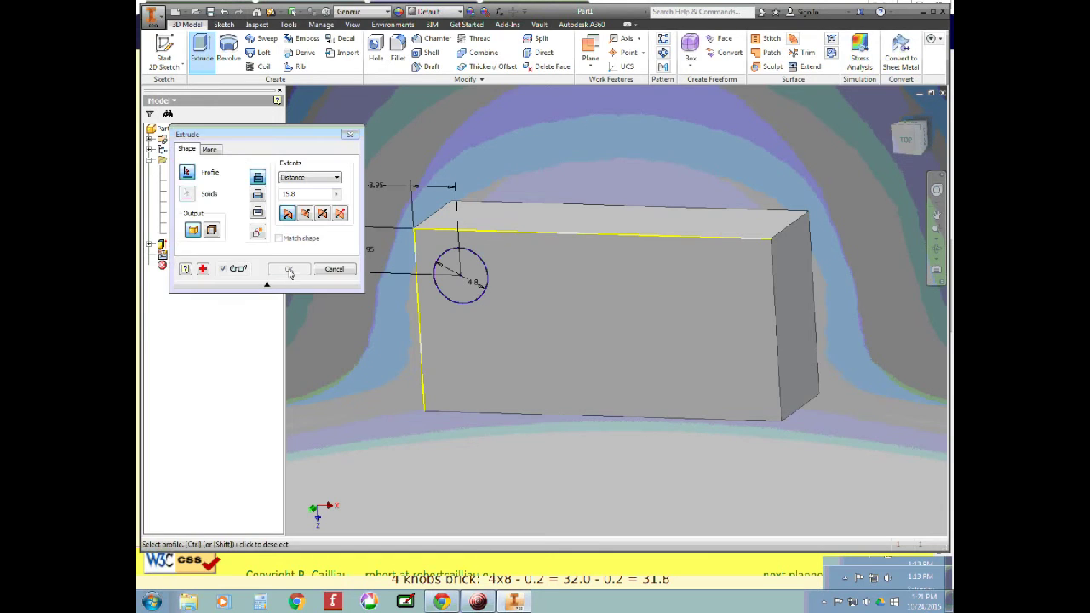
pyautogui.click(457, 273)
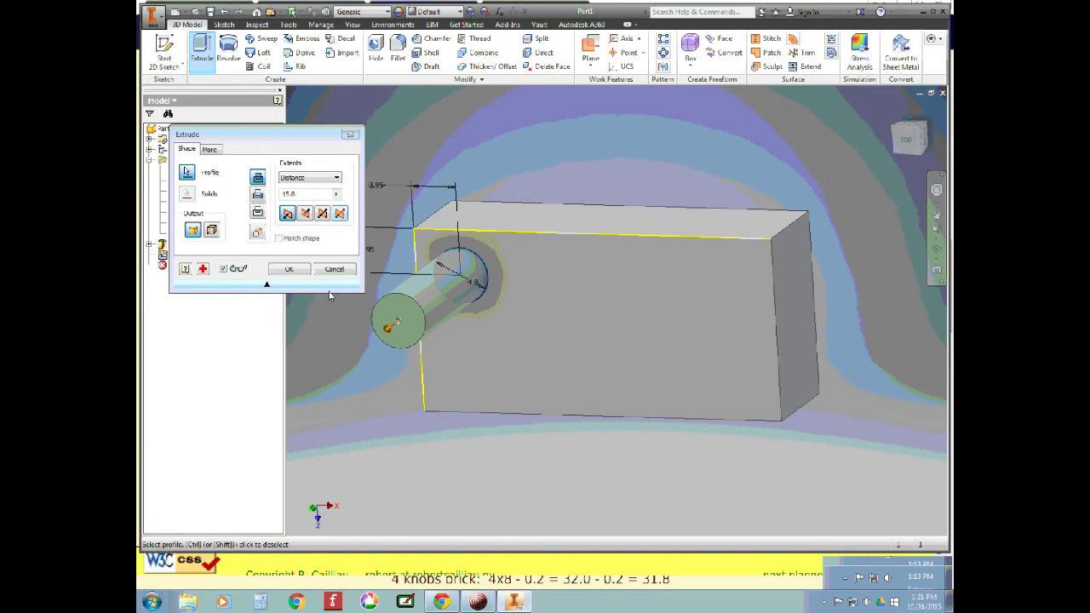
pyautogui.doubleClick(304, 195)
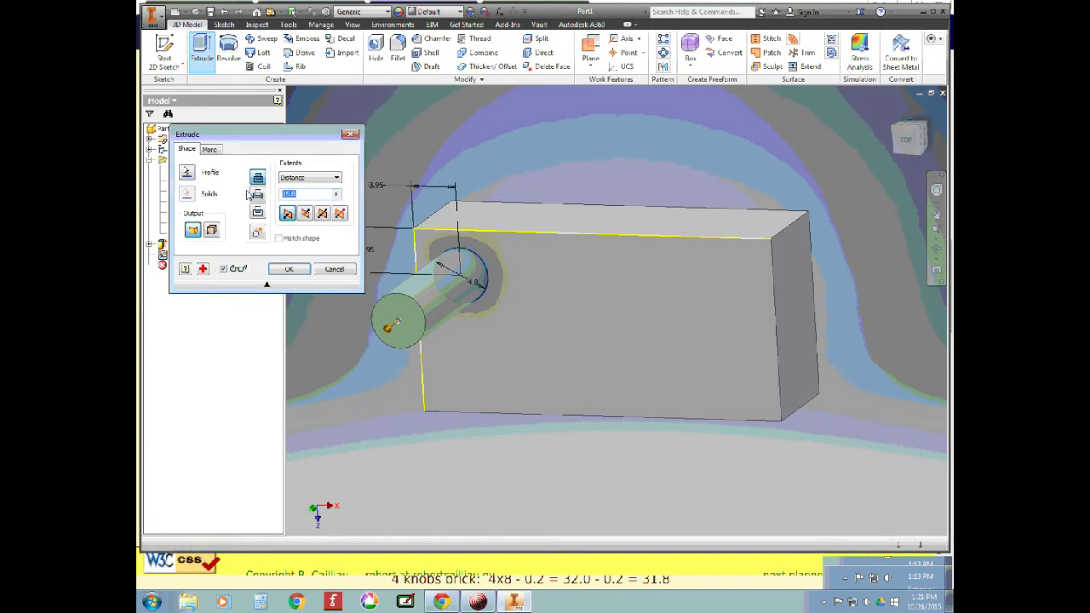
pyautogui.write('1')
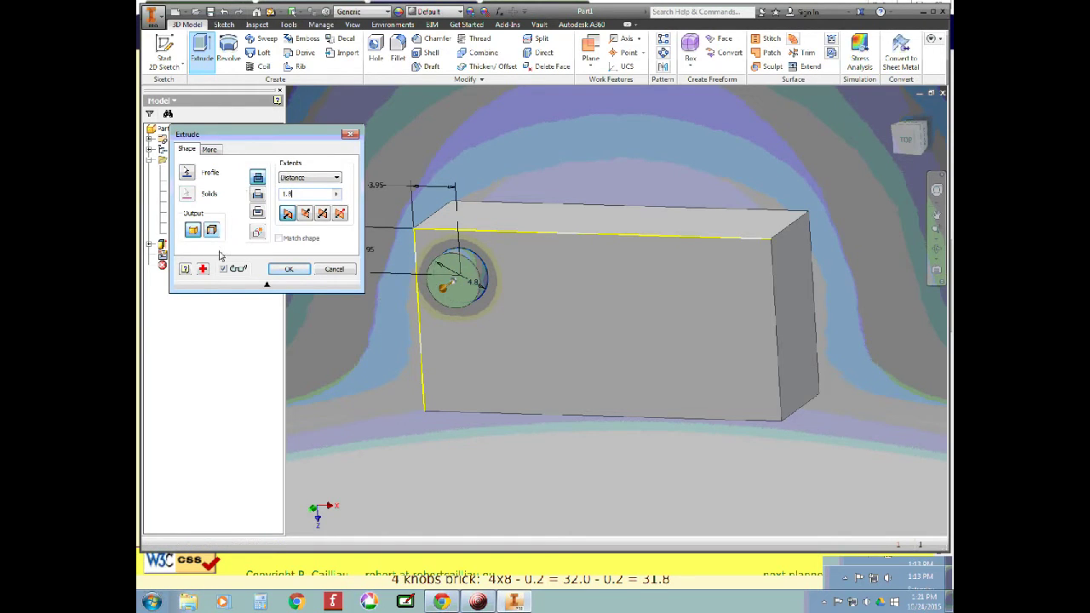
pyautogui.click(288, 270)
# Step: Examine the extruded knob on the block from several angles
pyautogui.hotkey('alt', 'Tab')
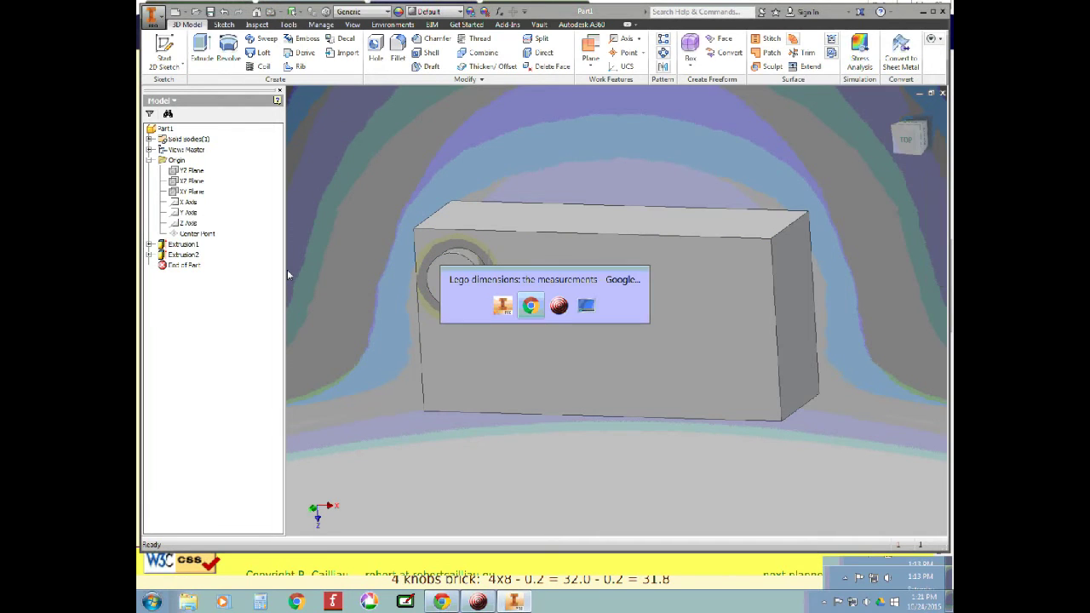
pyautogui.hotkey('alt', 'Tab')
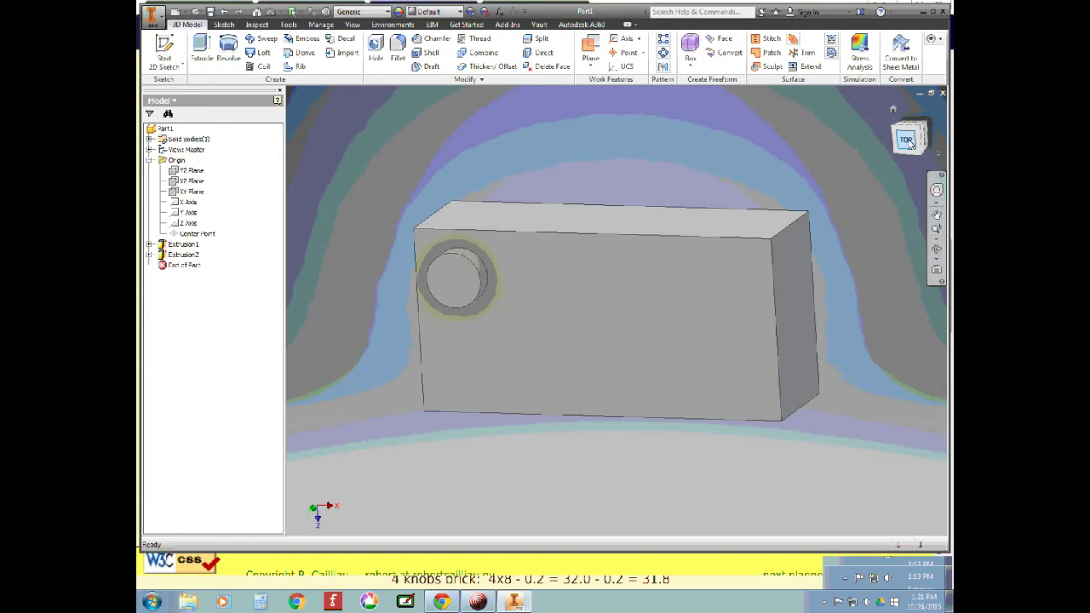
pyautogui.moveTo(909, 154); pyautogui.dragTo(907, 523)
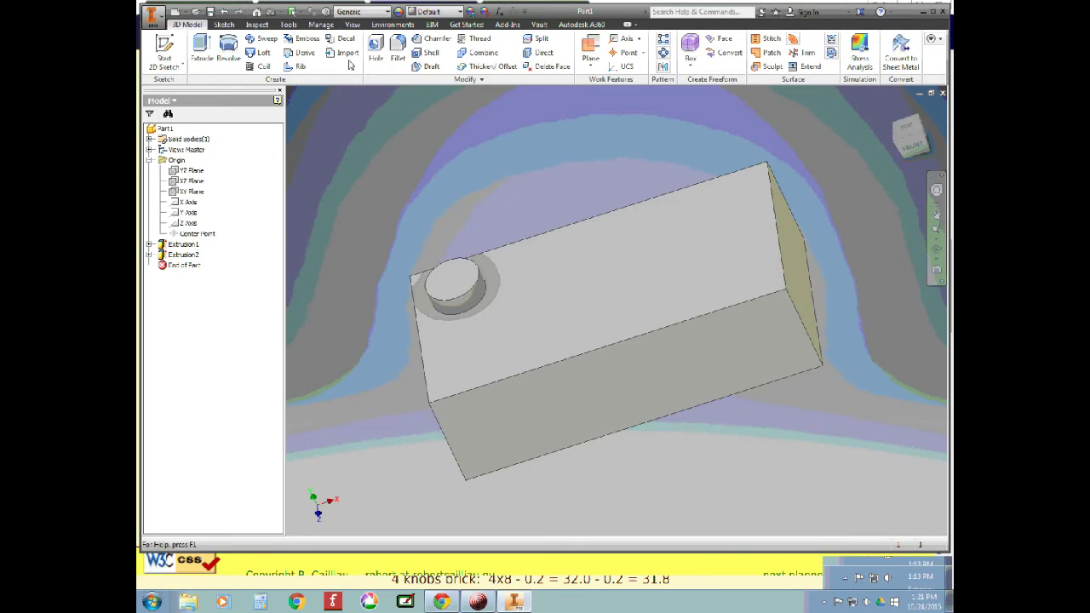
pyautogui.click(352, 23)
pyautogui.click(284, 65)
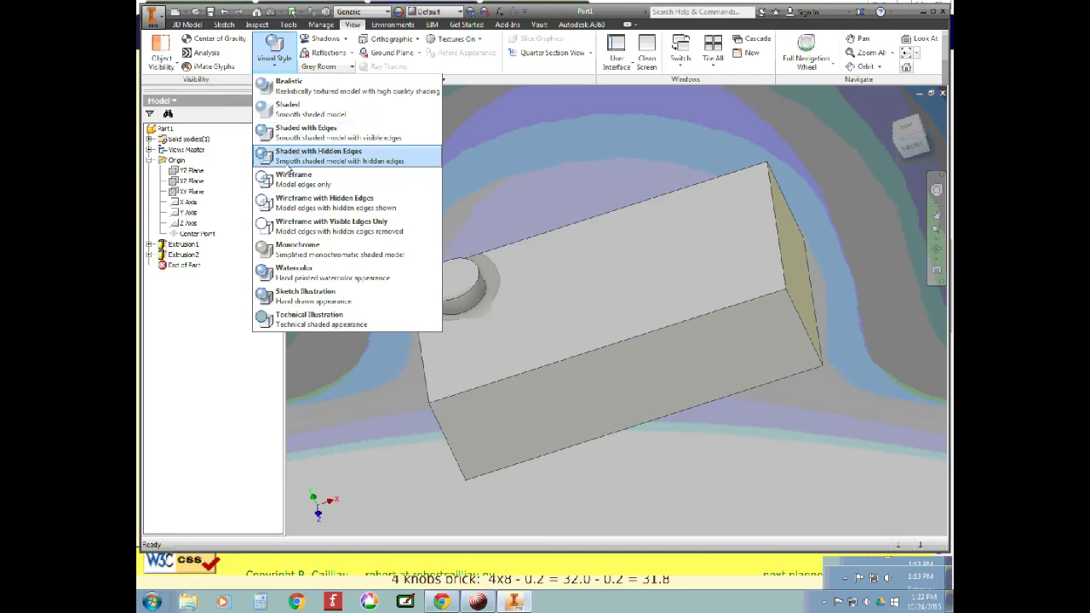
pyautogui.click(521, 160)
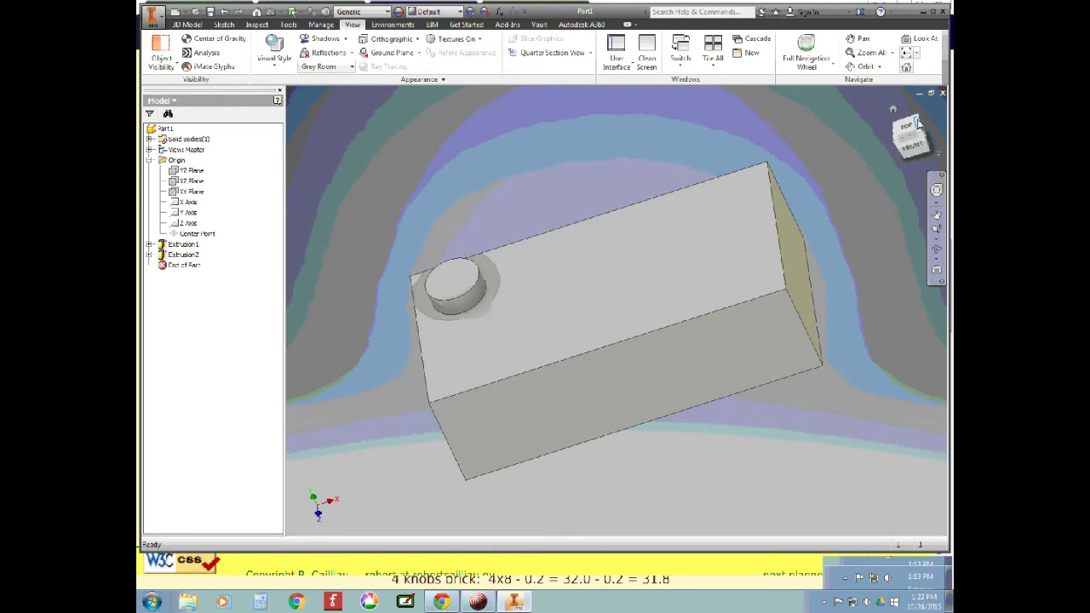
pyautogui.moveTo(907, 126)
pyautogui.mouseDown()
pyautogui.moveTo(909, 182)
pyautogui.moveTo(884, 184)
pyautogui.mouseUp()
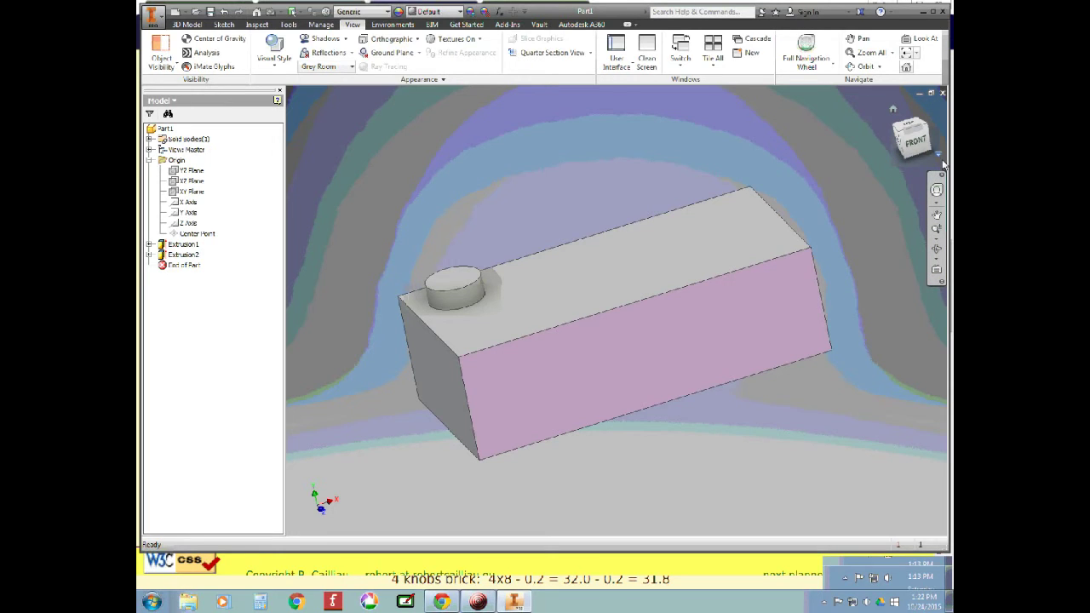
pyautogui.click(910, 134)
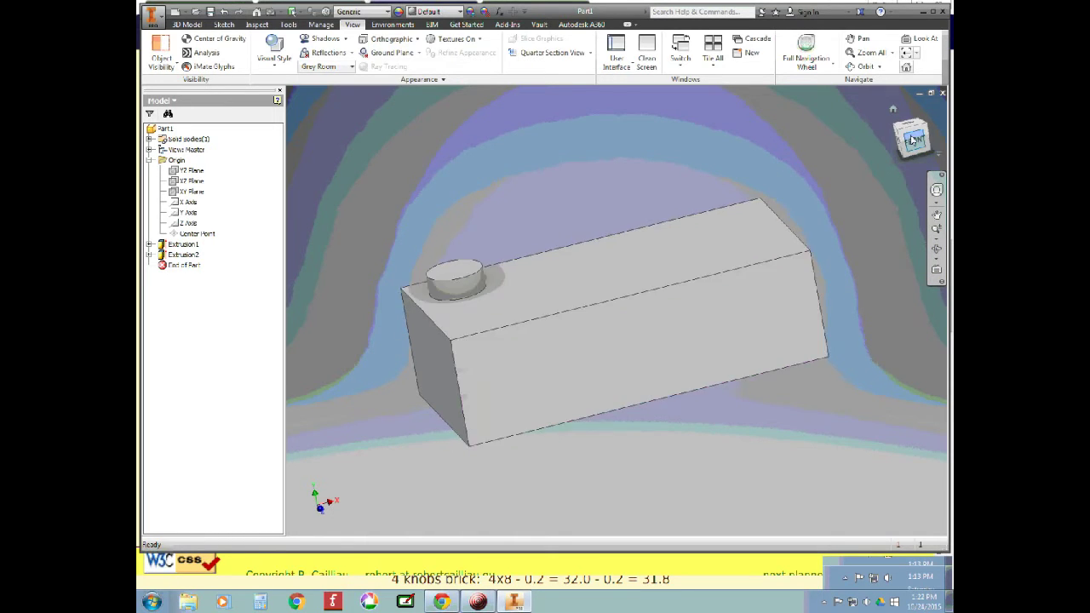
pyautogui.moveTo(911, 130); pyautogui.dragTo(905, 168)
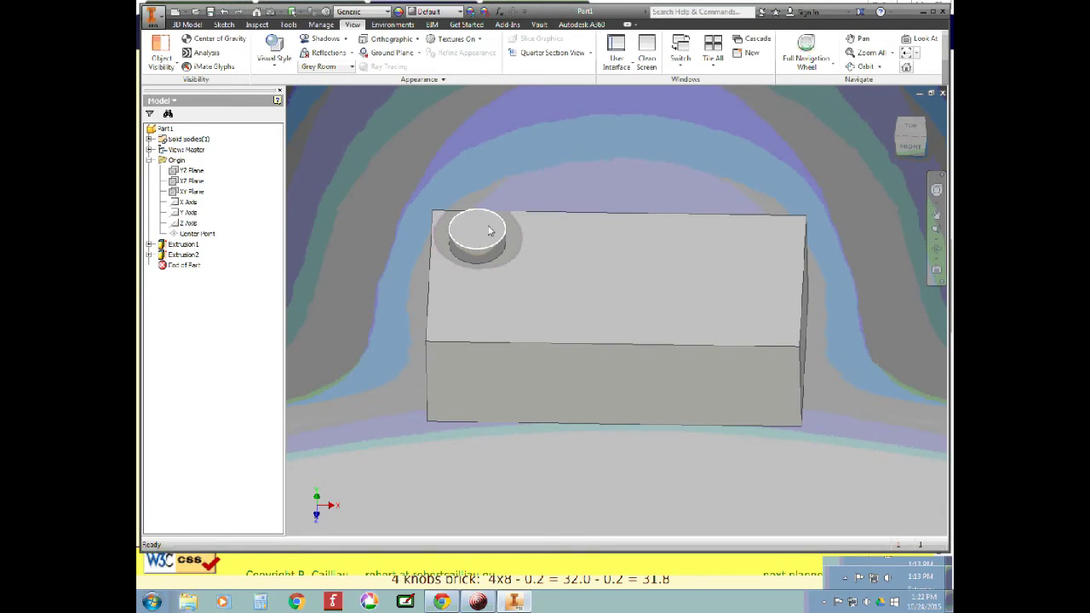
# Step: Start a rectangular pattern of the knob along the block's long upper edge with 4 instances
pyautogui.click(187, 24)
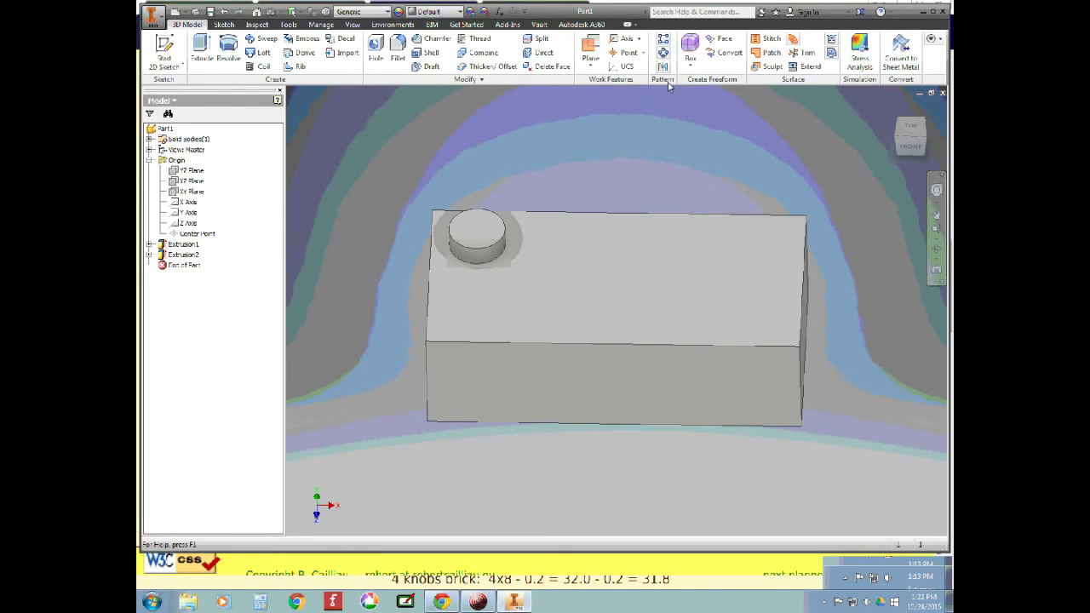
pyautogui.click(663, 42)
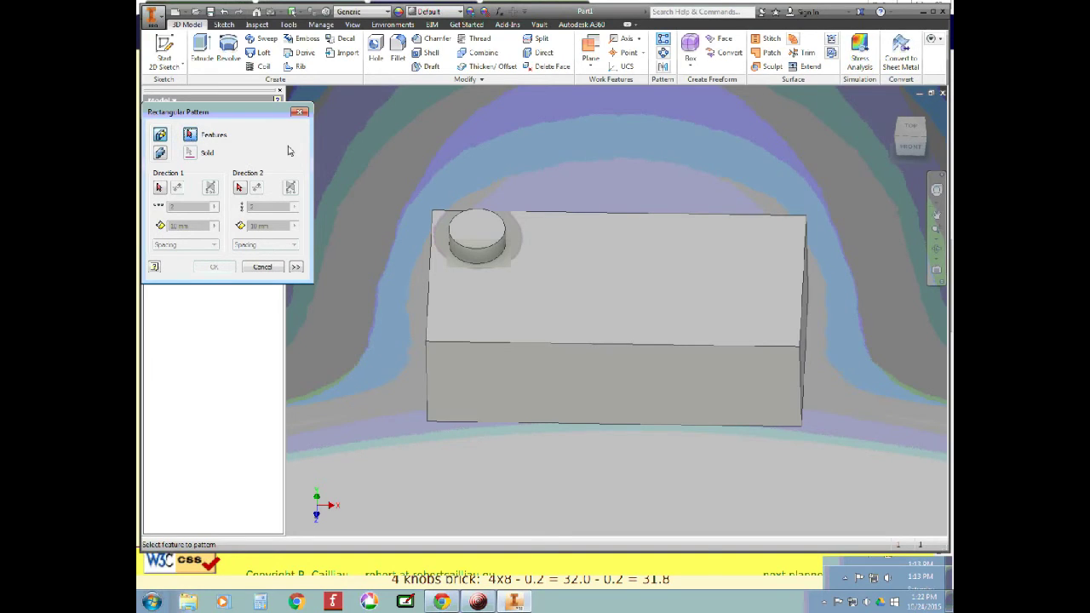
pyautogui.click(478, 239)
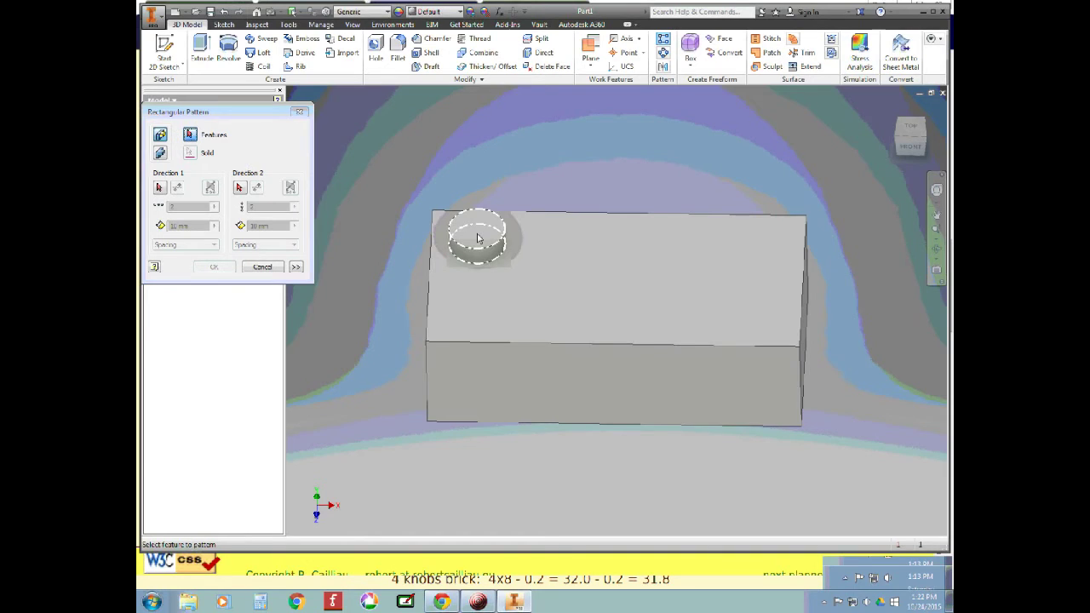
pyautogui.click(157, 189)
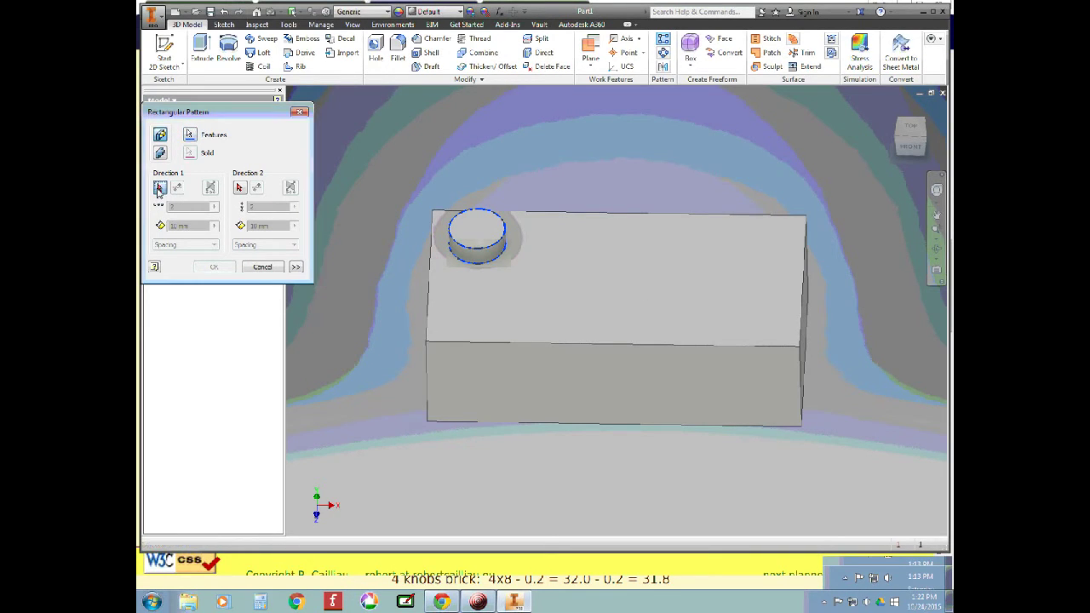
pyautogui.click(564, 215)
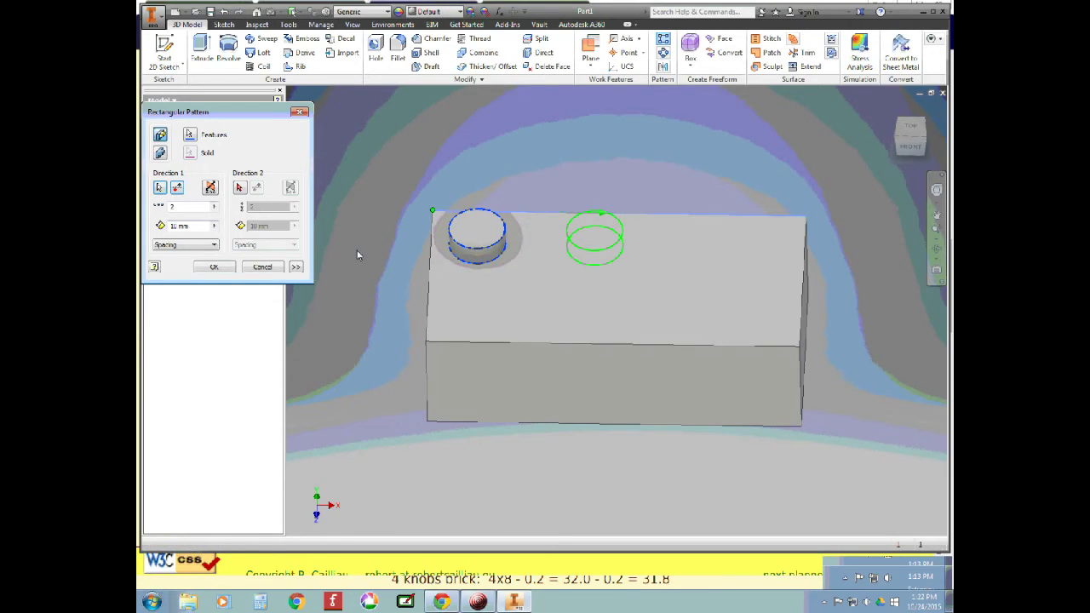
pyautogui.doubleClick(190, 207)
pyautogui.write('4')
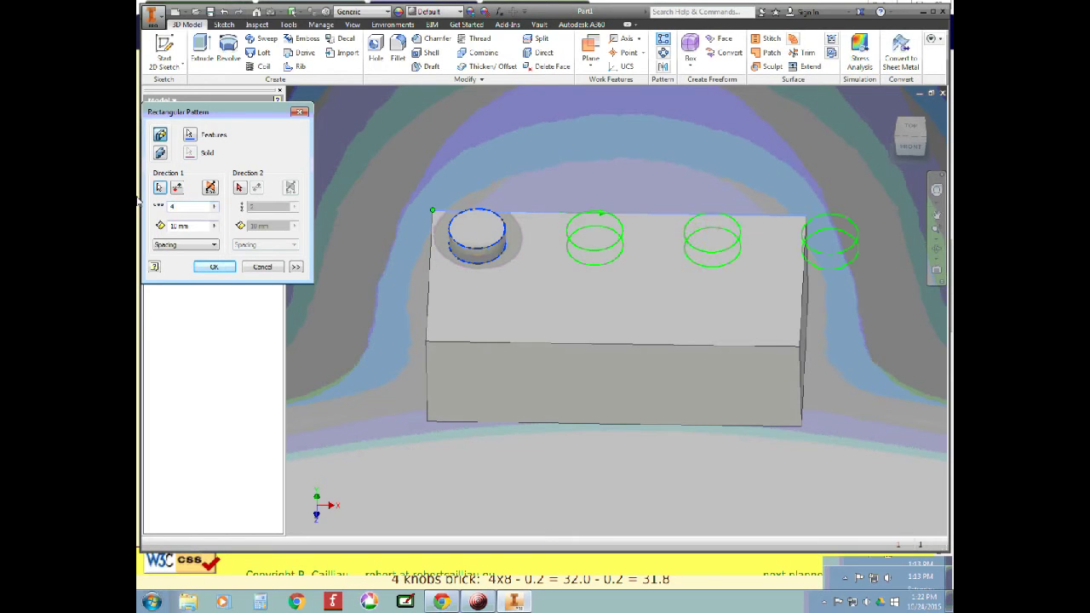
# Step: Look up the distance between knobs on the Lego dimensions page in Chrome and set the pattern's first-direction spacing to 8 mm in Inventor
pyautogui.doubleClick(189, 226)
pyautogui.hotkey('alt', 'Tab')
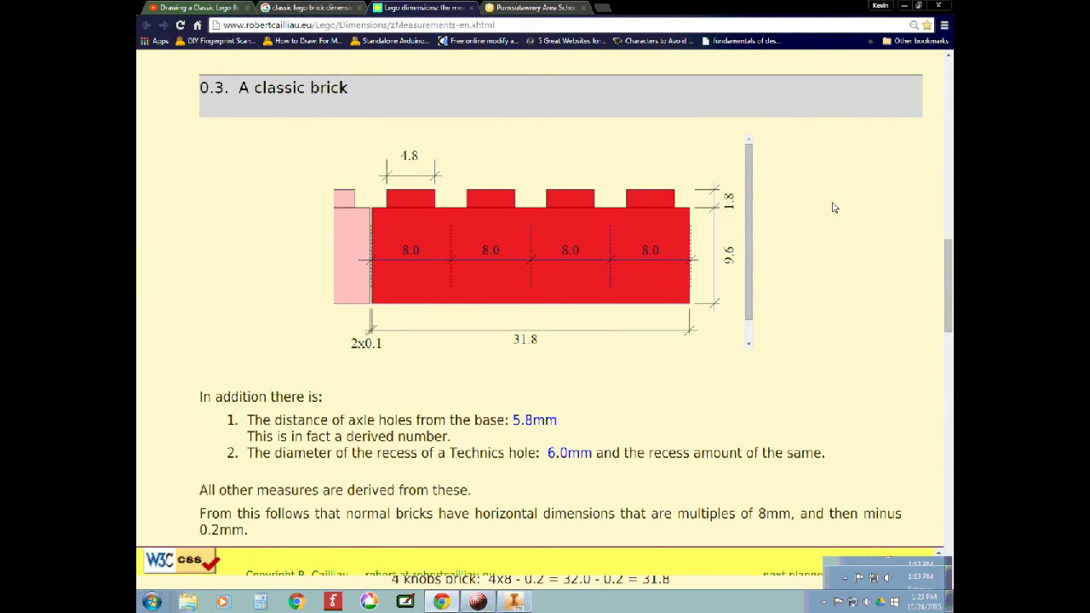
pyautogui.scroll(1, 873, 205)
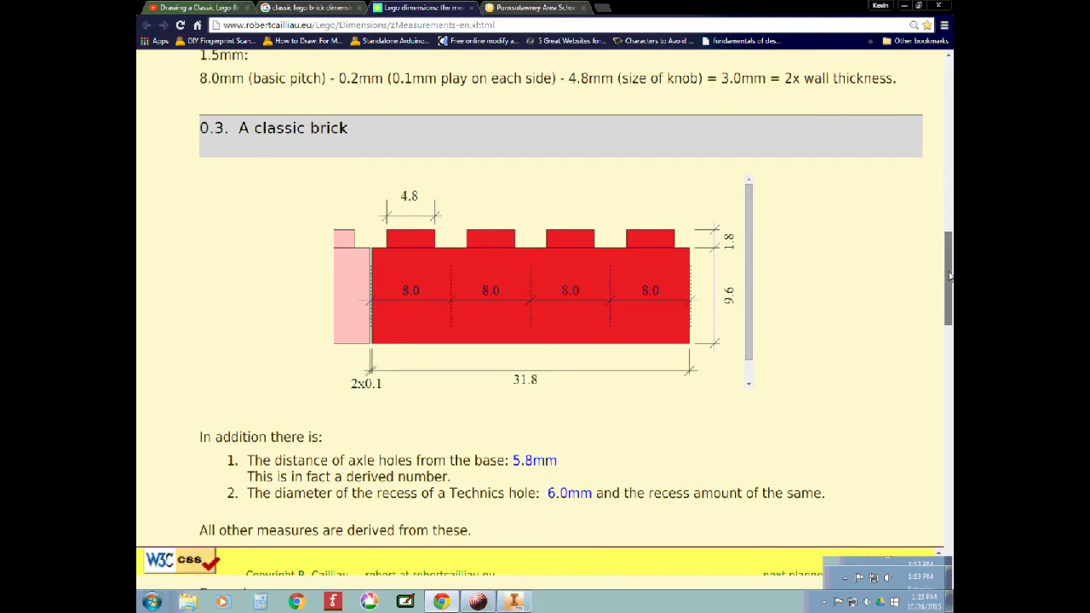
pyautogui.scroll(-1, 950, 284)
pyautogui.moveTo(950, 284); pyautogui.dragTo(947, 348)
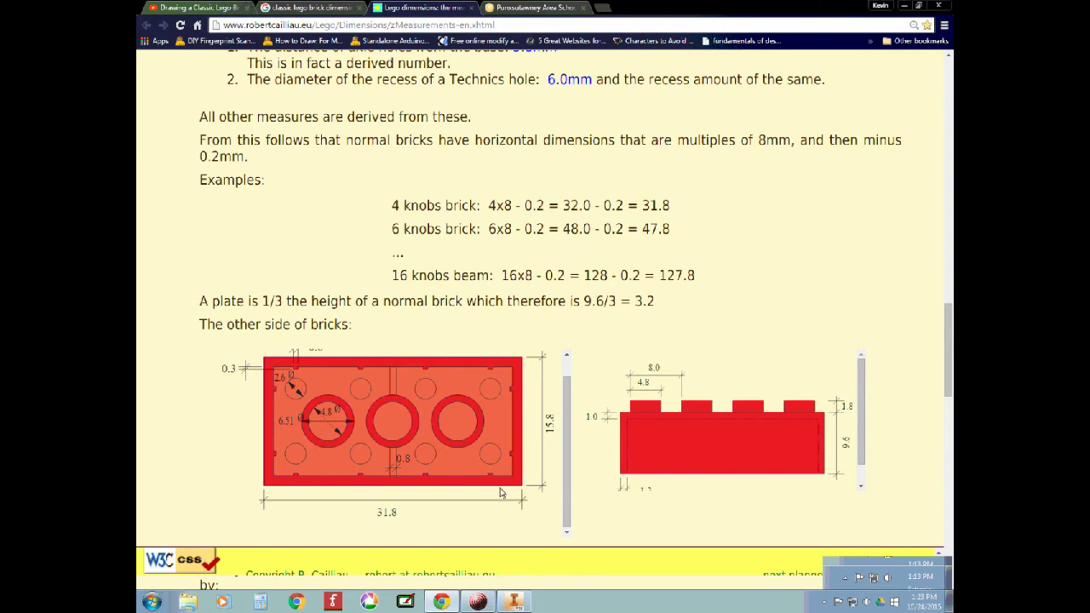
pyautogui.scroll(2, 511, 340)
pyautogui.scroll(5, 514, 323)
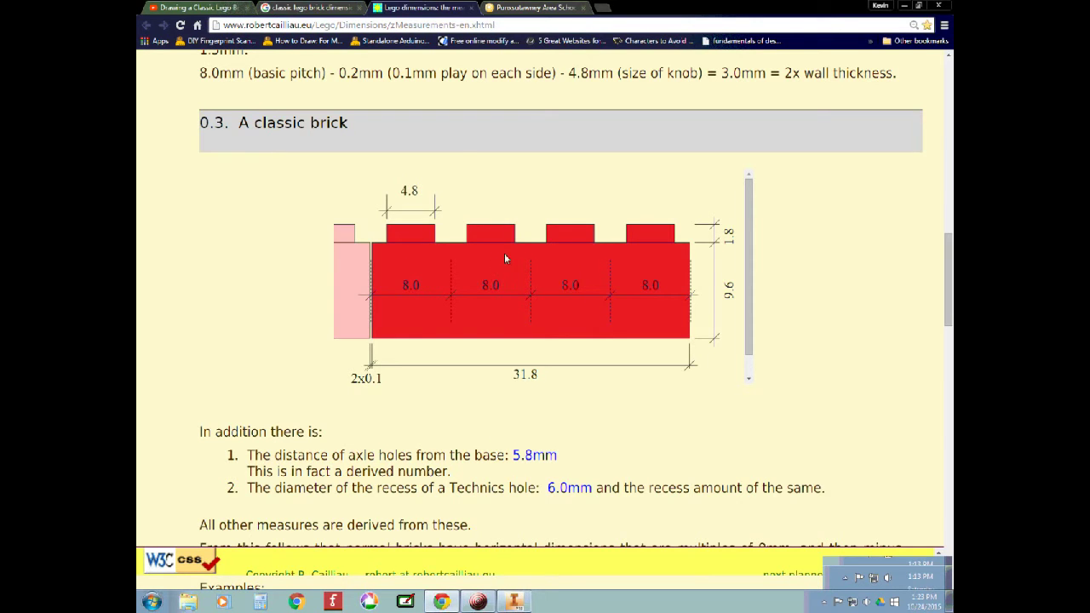
pyautogui.scroll(5, 603, 255)
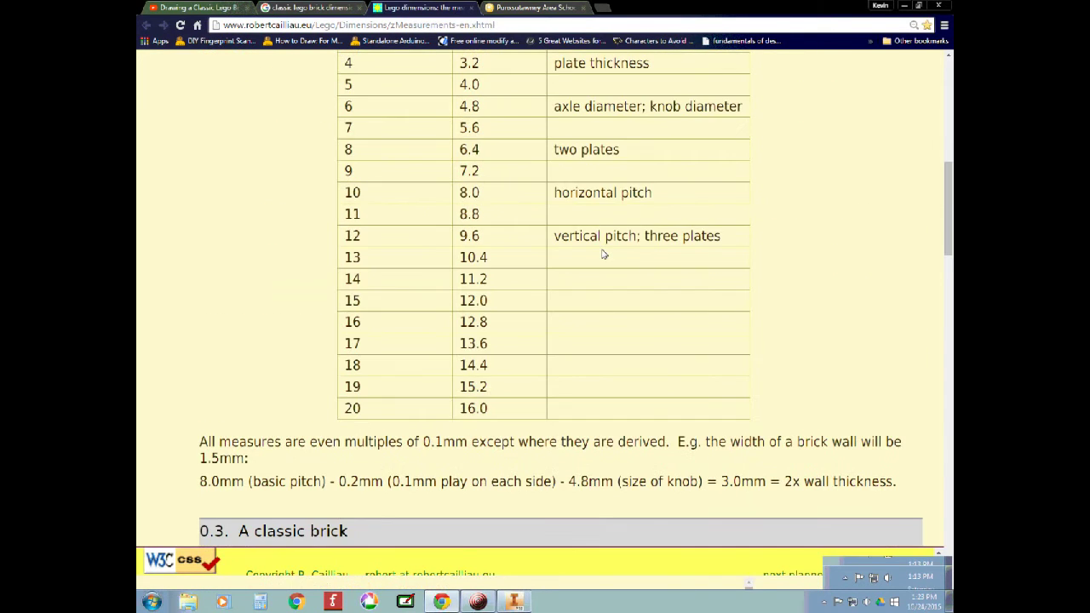
pyautogui.scroll(1, 603, 253)
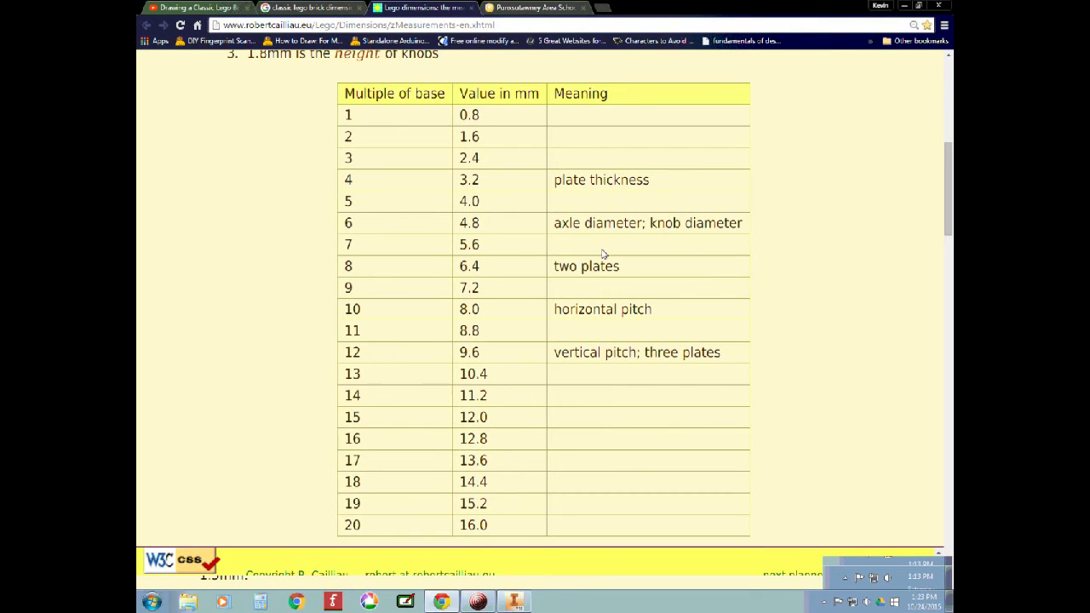
pyautogui.scroll(6, 603, 254)
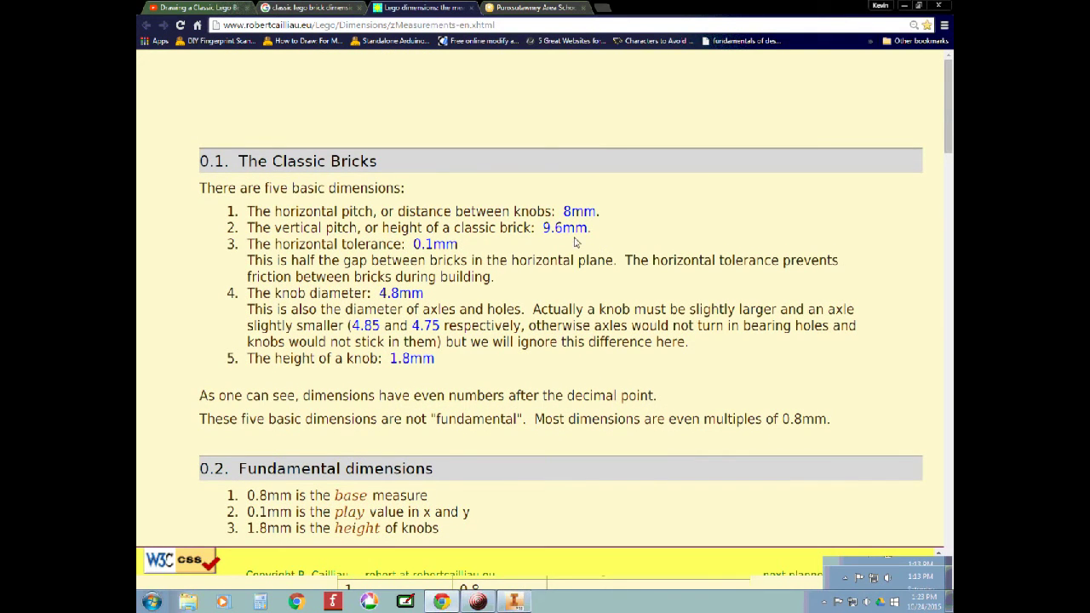
pyautogui.hotkey('alt', 'Tab')
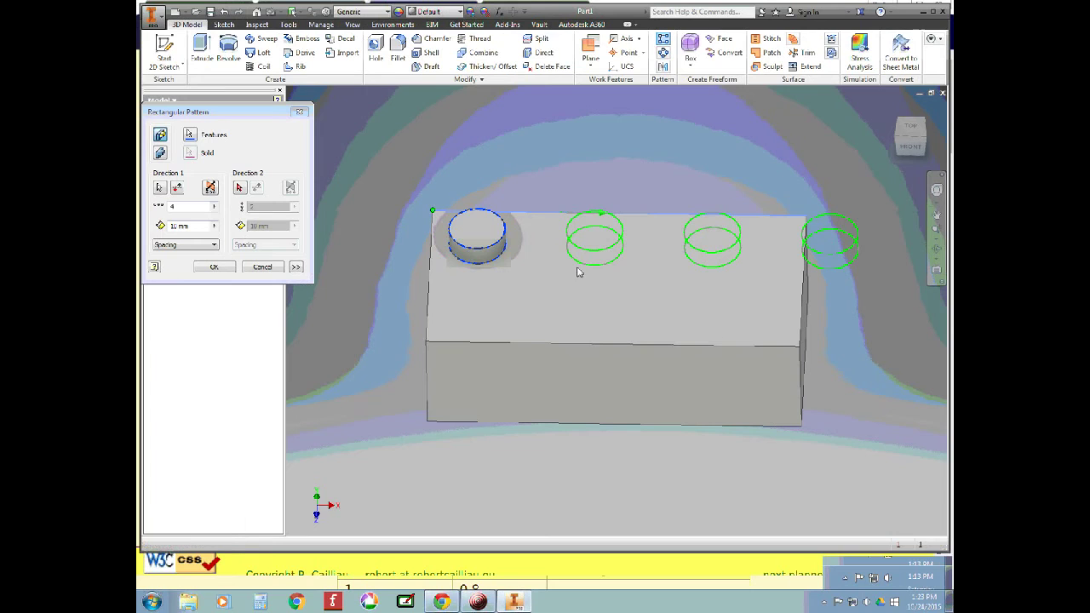
pyautogui.doubleClick(194, 225)
pyautogui.write('8')
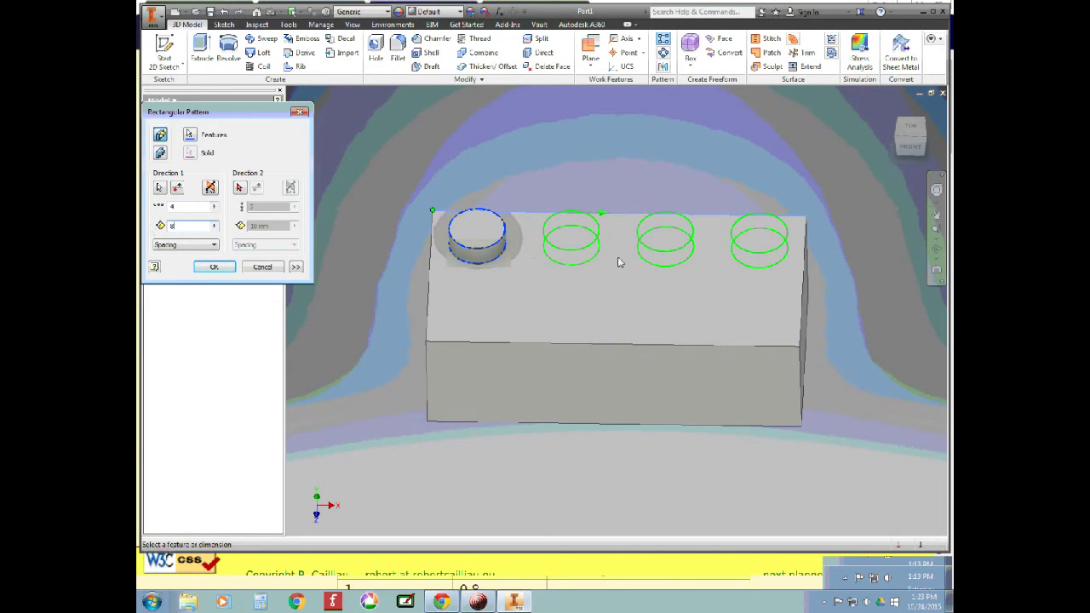
# Step: Add a second pattern direction along the block's short edge, flipped onto the top face, with 2 rows spaced 8 mm, and create the pattern
pyautogui.click(239, 188)
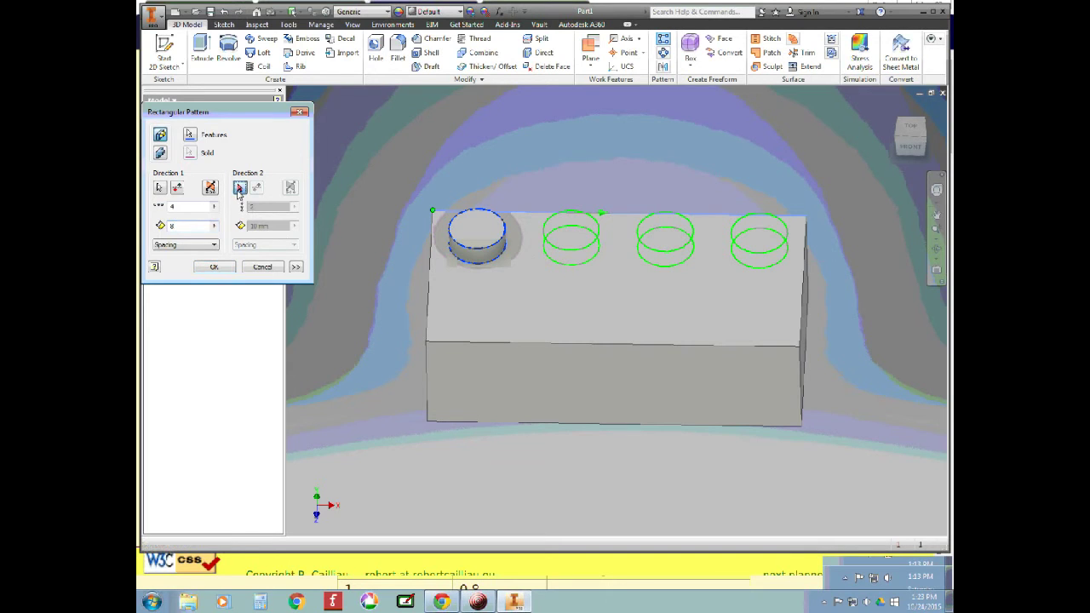
pyautogui.click(431, 275)
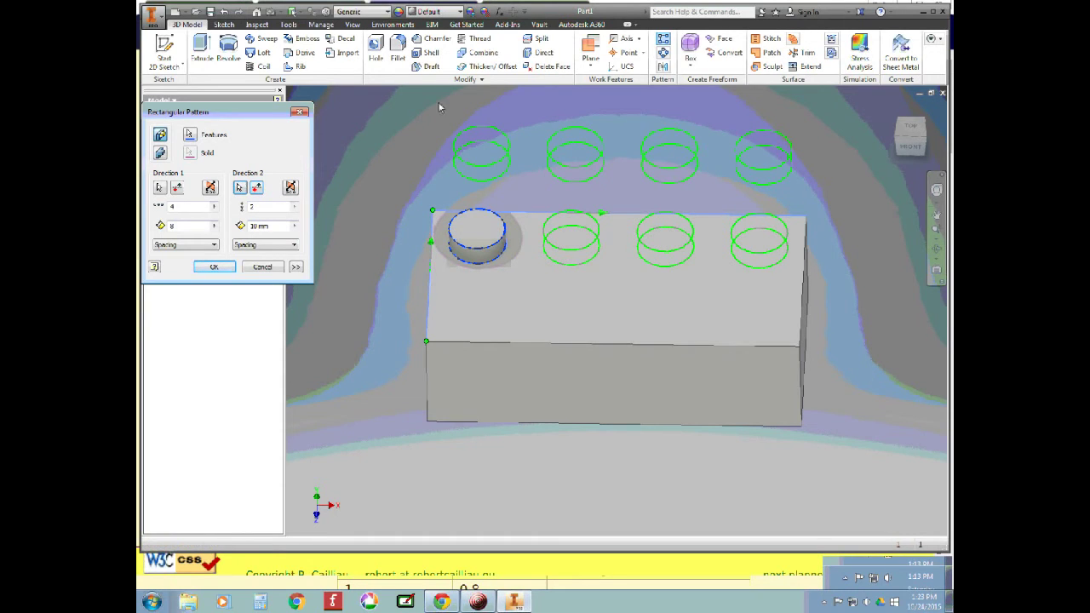
pyautogui.click(257, 189)
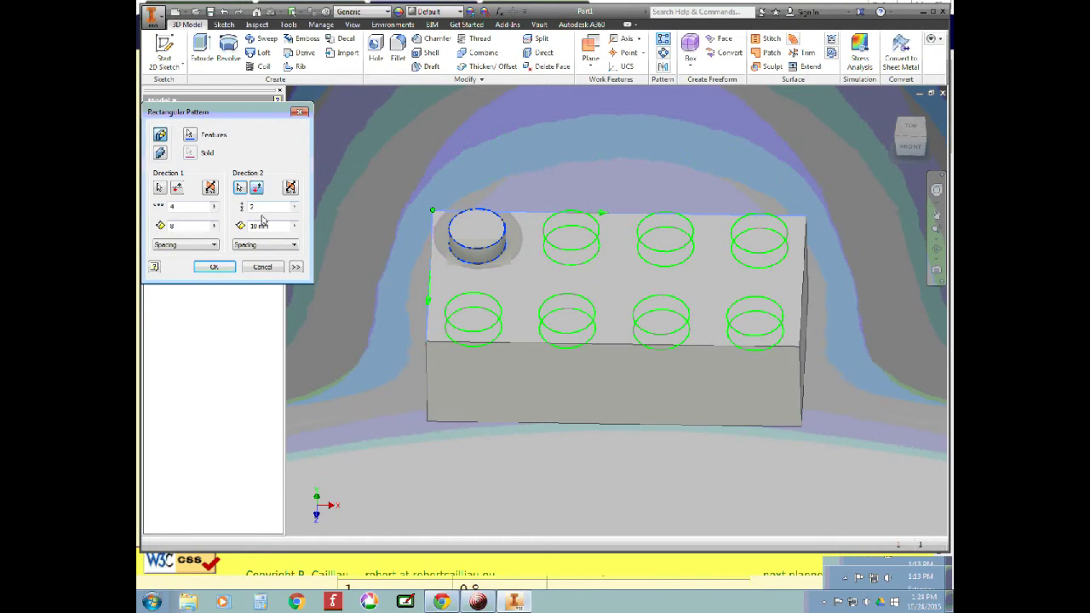
pyautogui.moveTo(271, 227); pyautogui.dragTo(225, 225)
pyautogui.write('8')
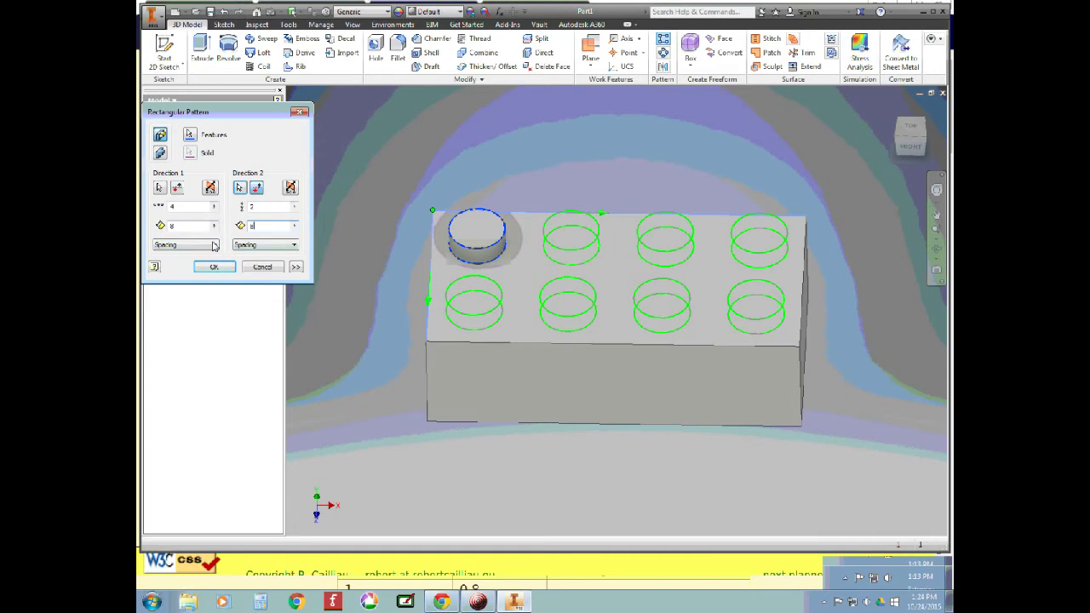
pyautogui.click(216, 267)
pyautogui.click(910, 129)
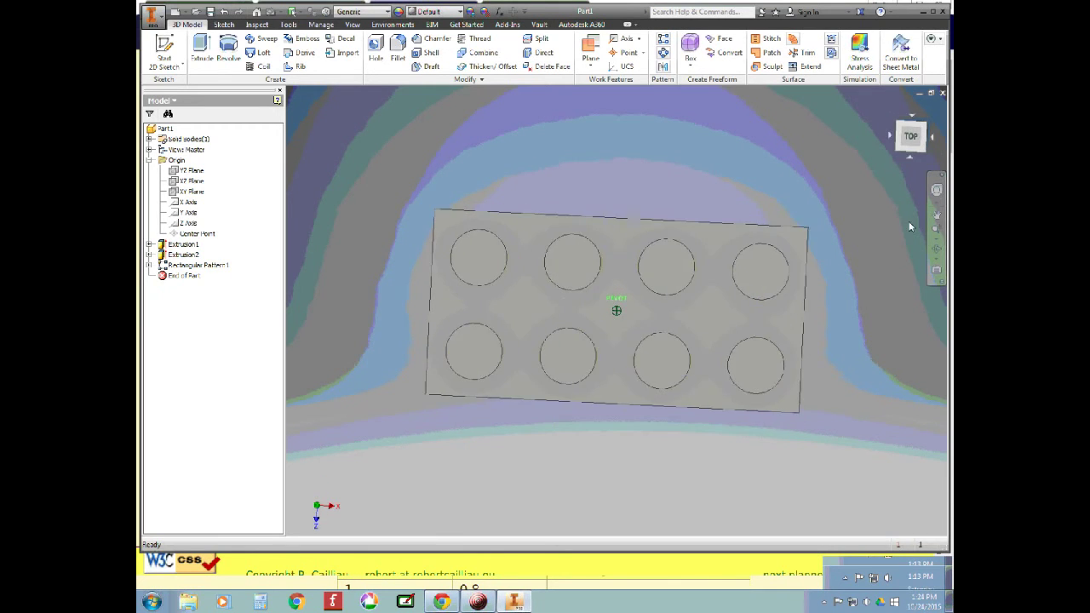
# Step: Turn the block to its bottom face and look up the underside dimensions and wall thickness on the Lego dimensions page in Chrome
pyautogui.click(909, 157)
pyautogui.click(928, 152)
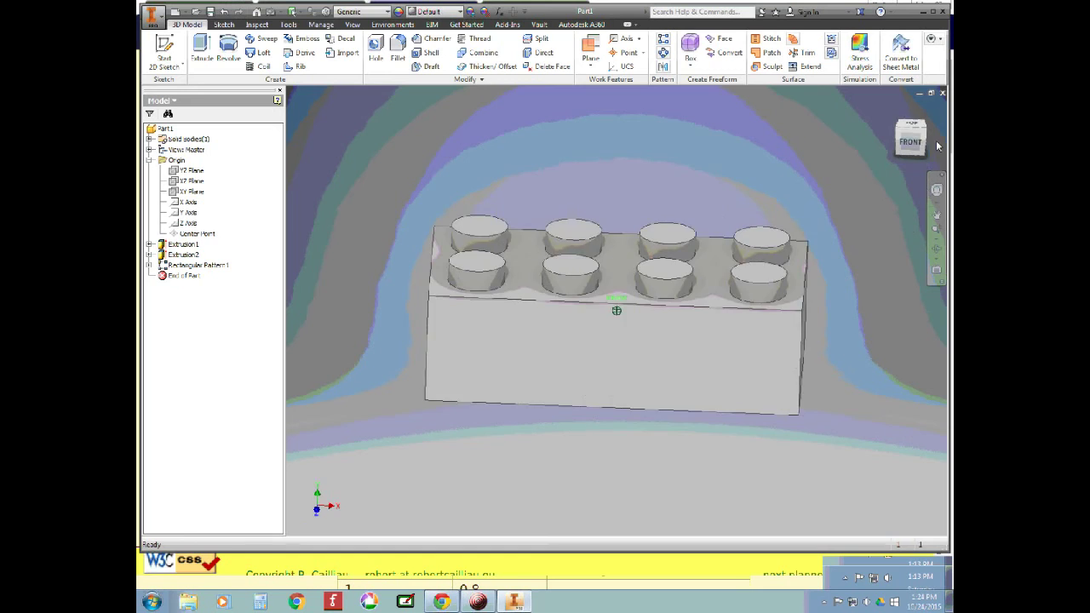
pyautogui.click(910, 141)
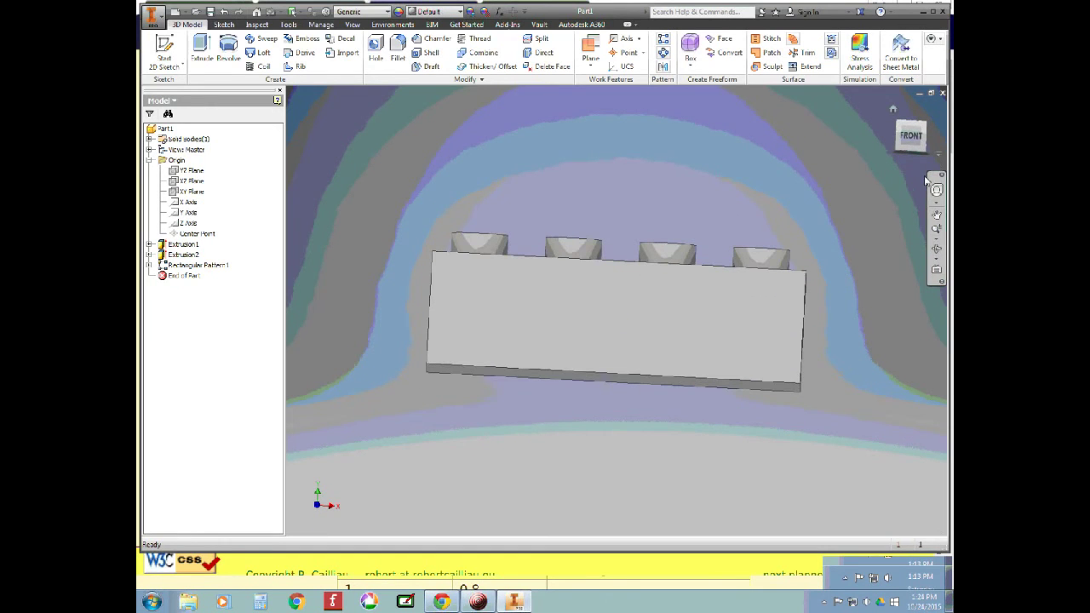
pyautogui.keyDown('shift'); pyautogui.moveTo(926, 181); pyautogui.dragTo(915, 460, button='middle'); pyautogui.keyUp('shift')
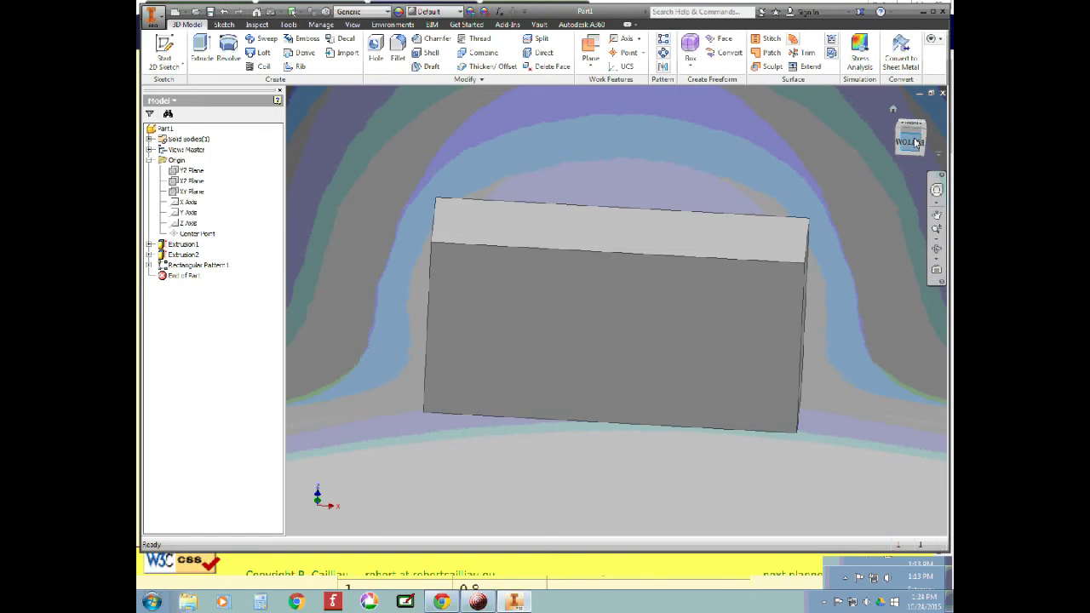
pyautogui.click(913, 139)
pyautogui.hotkey('alt', 'Tab')
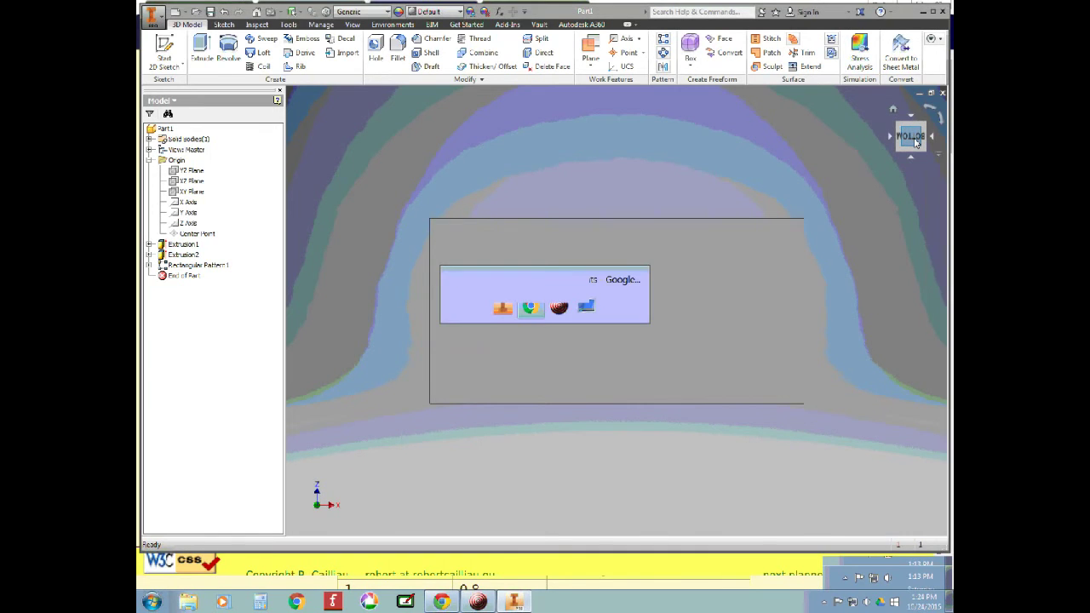
pyautogui.scroll(-4, 660, 330)
pyautogui.scroll(-13, 660, 331)
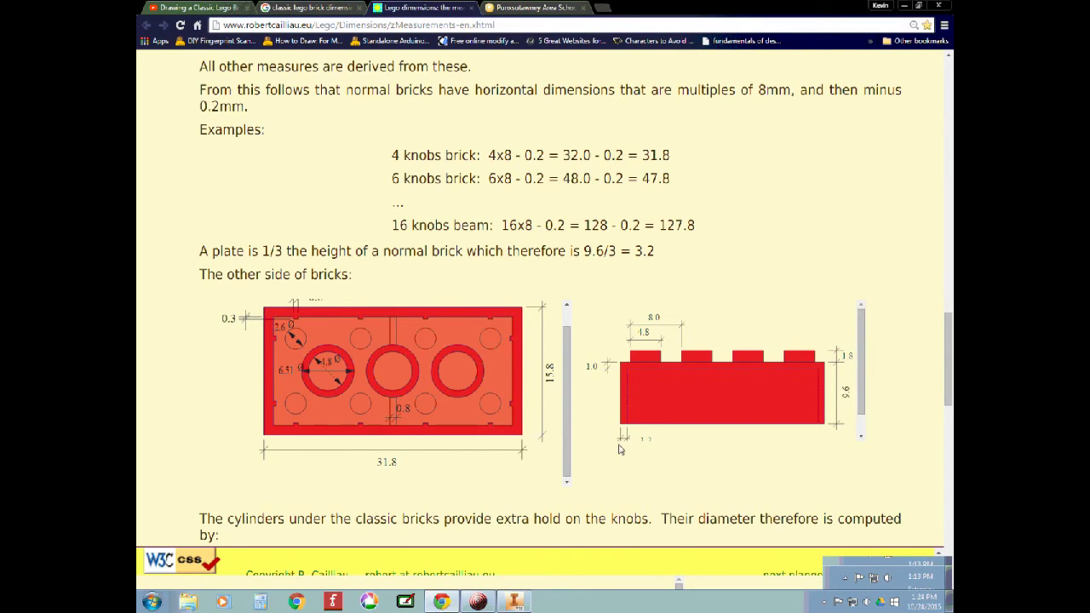
pyautogui.scroll(-1, 626, 409)
pyautogui.scroll(-1, 847, 317)
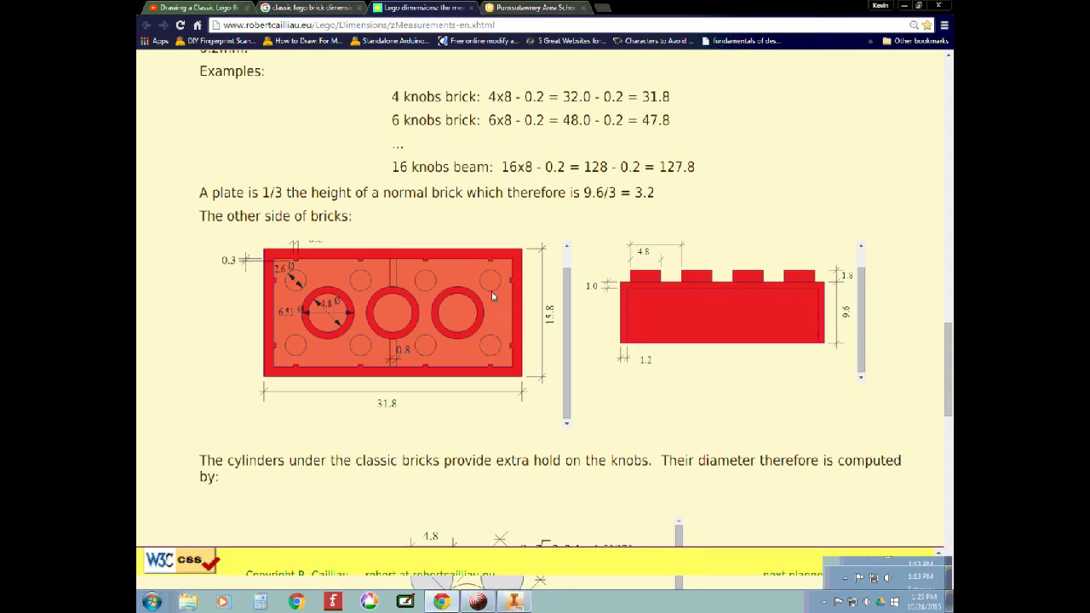
# Step: Switch back to Inventor, start a sketch on the block's bottom face and draw a rectangle about 30 by 14 mm just inside its outline
pyautogui.hotkey('alt', 'Tab')
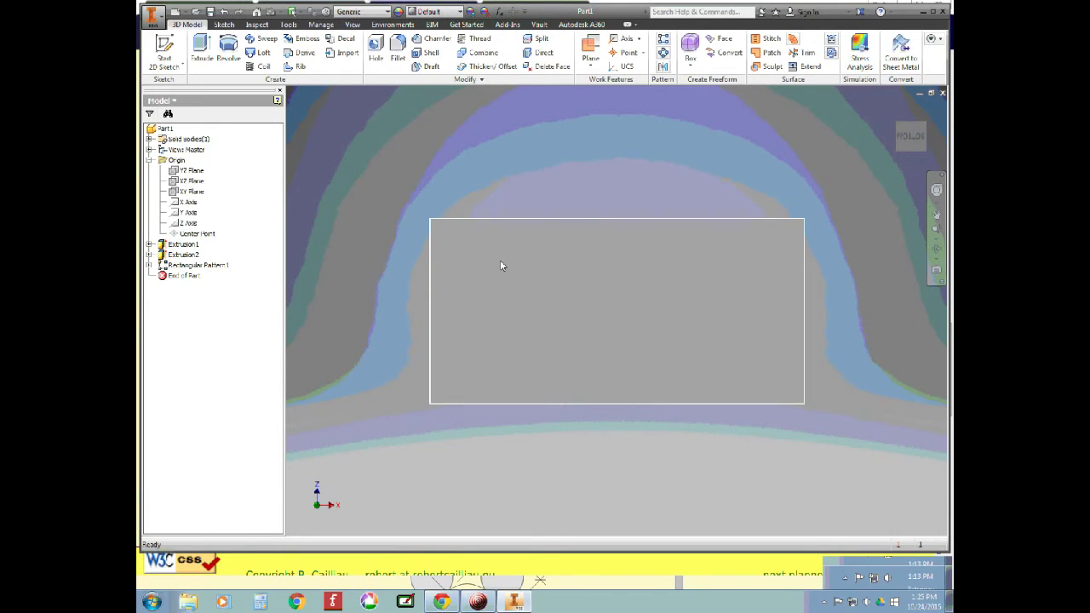
pyautogui.click(525, 276)
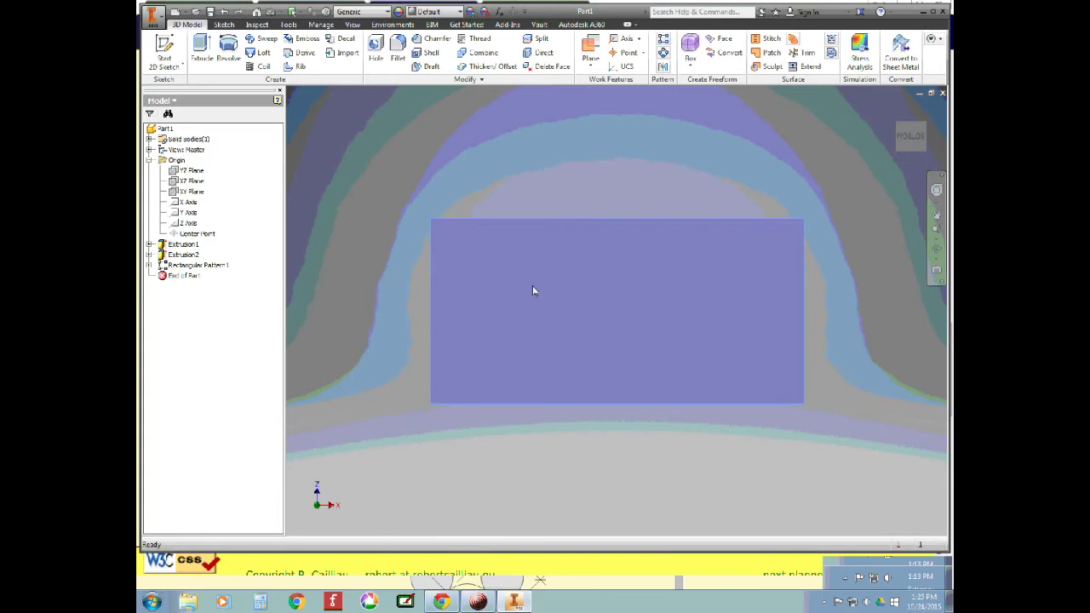
pyautogui.press('s')
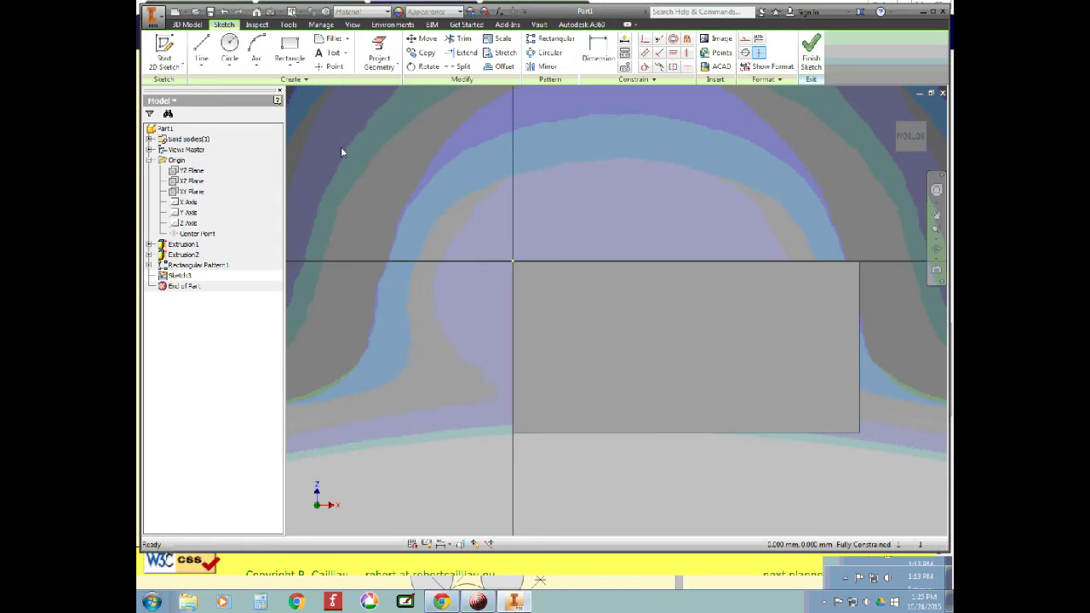
pyautogui.click(289, 48)
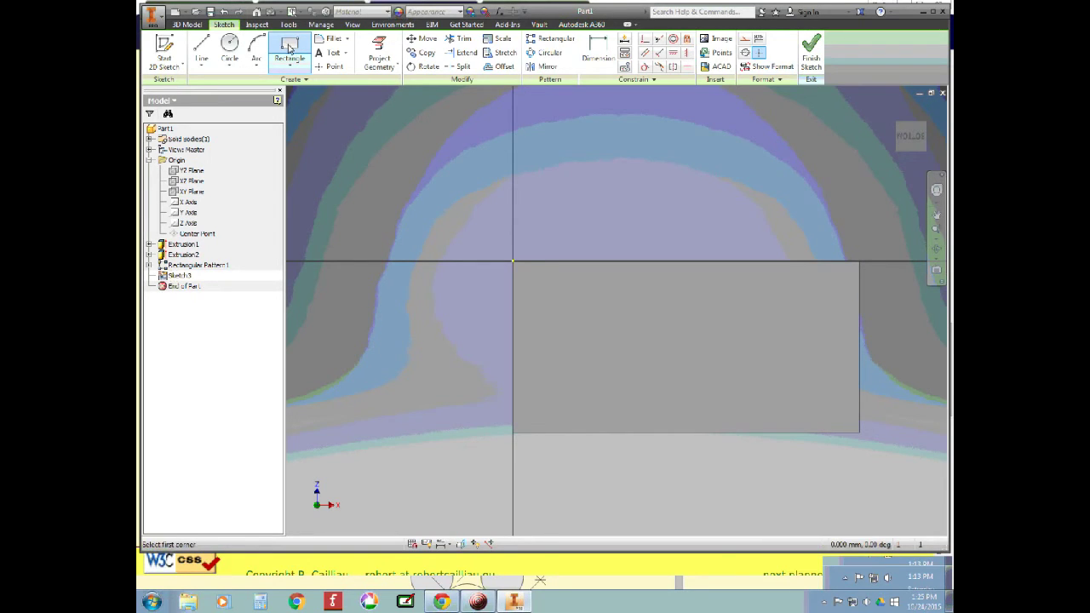
pyautogui.click(525, 272)
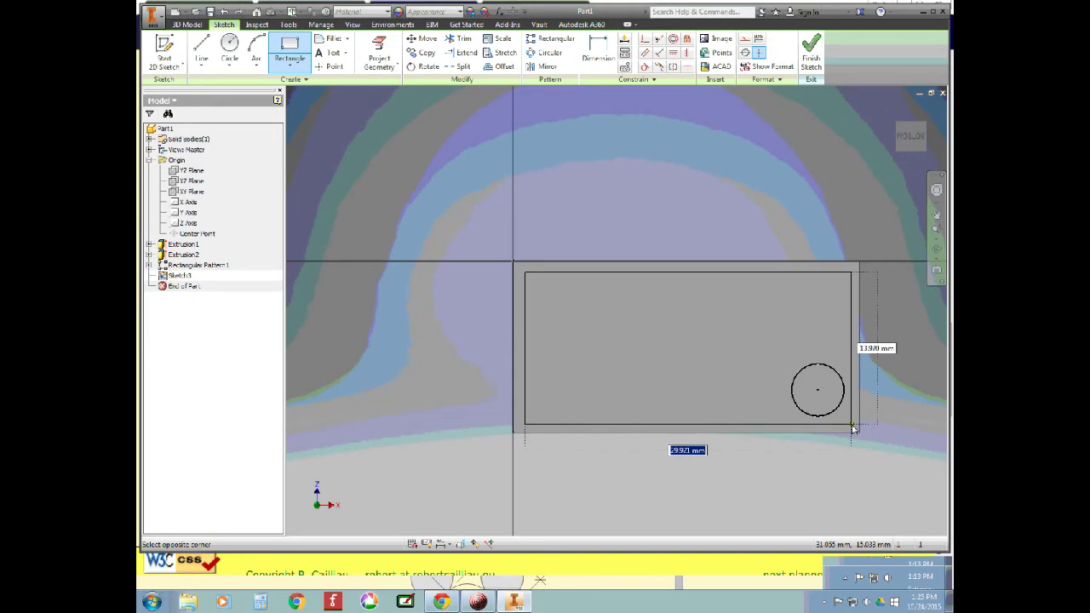
pyautogui.click(852, 427)
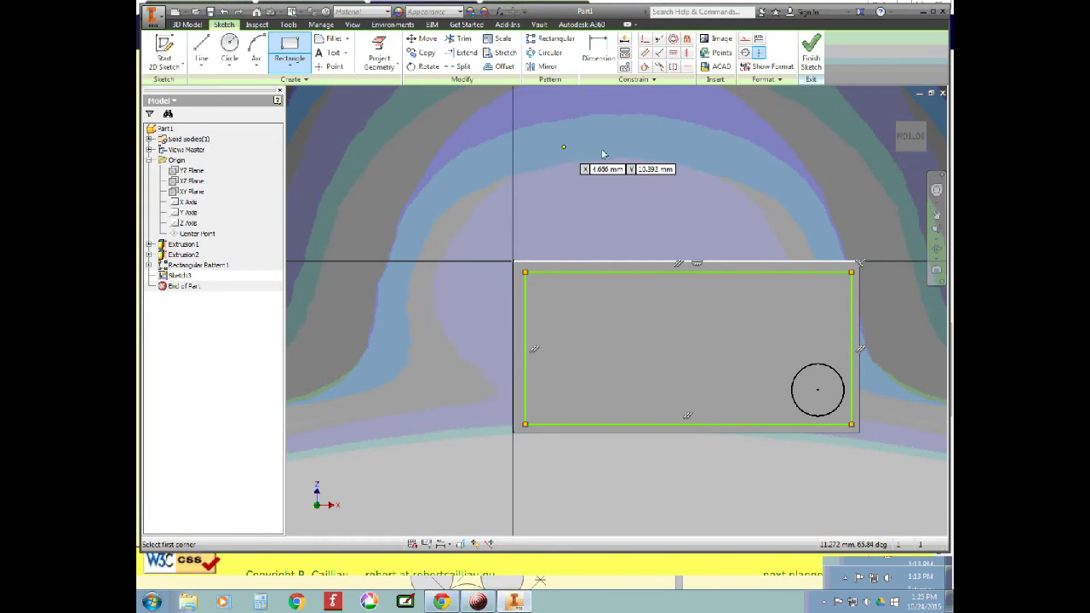
pyautogui.press('Escape')
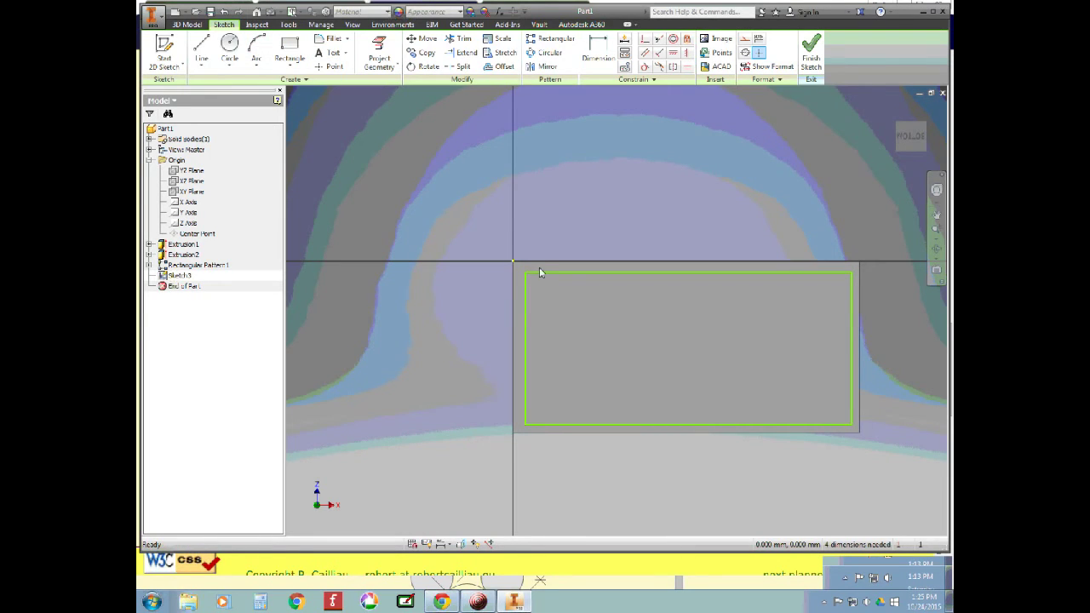
pyautogui.click(551, 303)
pyautogui.click(551, 392)
pyautogui.click(817, 390)
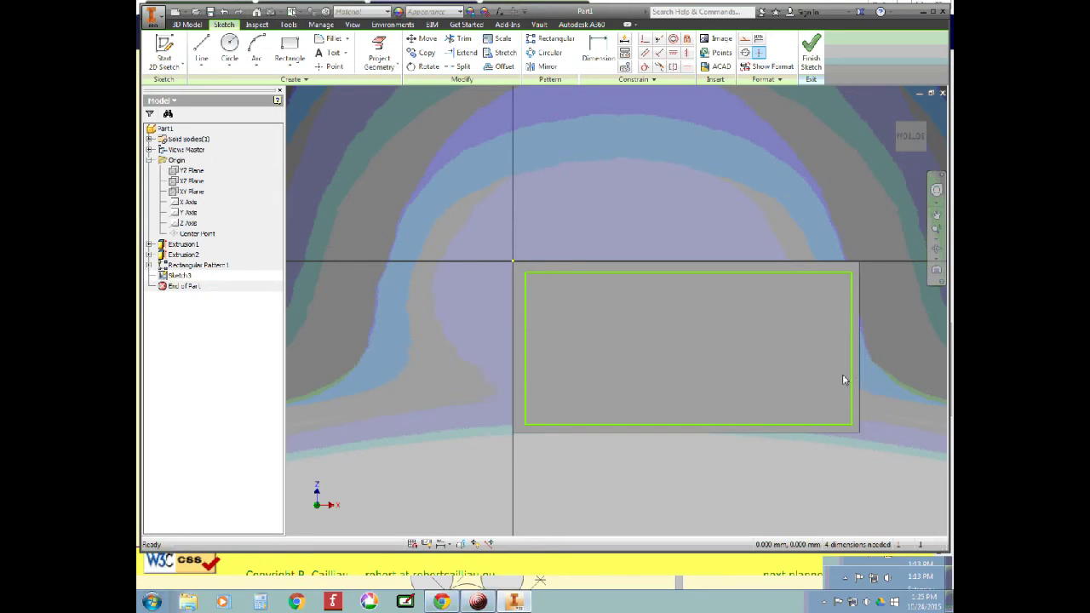
pyautogui.click(817, 393)
pyautogui.click(838, 326)
pyautogui.click(751, 327)
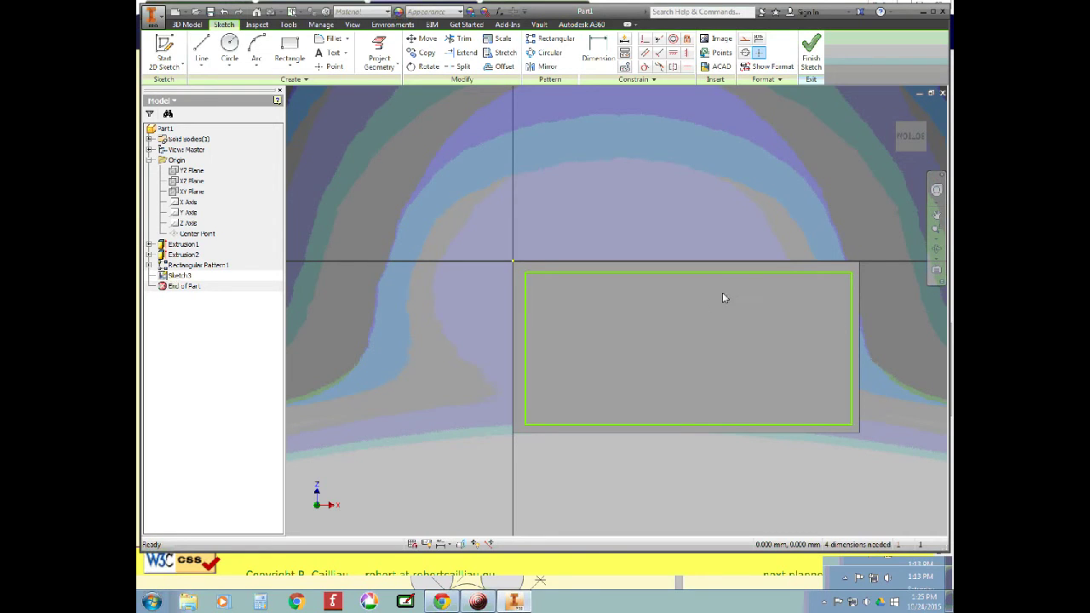
pyautogui.click(597, 51)
pyautogui.click(547, 272)
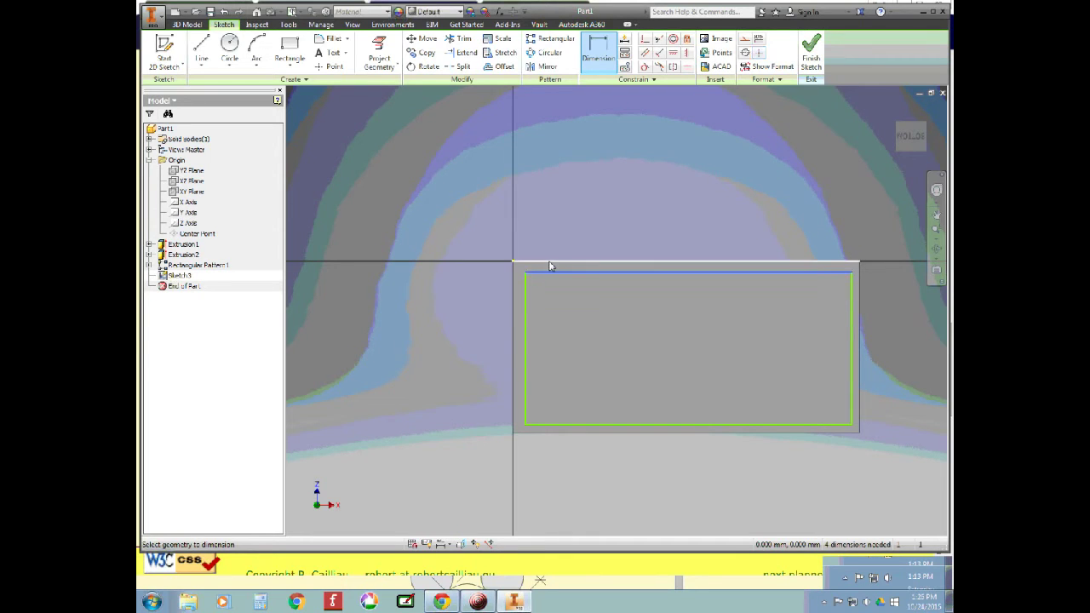
pyautogui.press('Escape')
pyautogui.press('Escape')
pyautogui.click(586, 24)
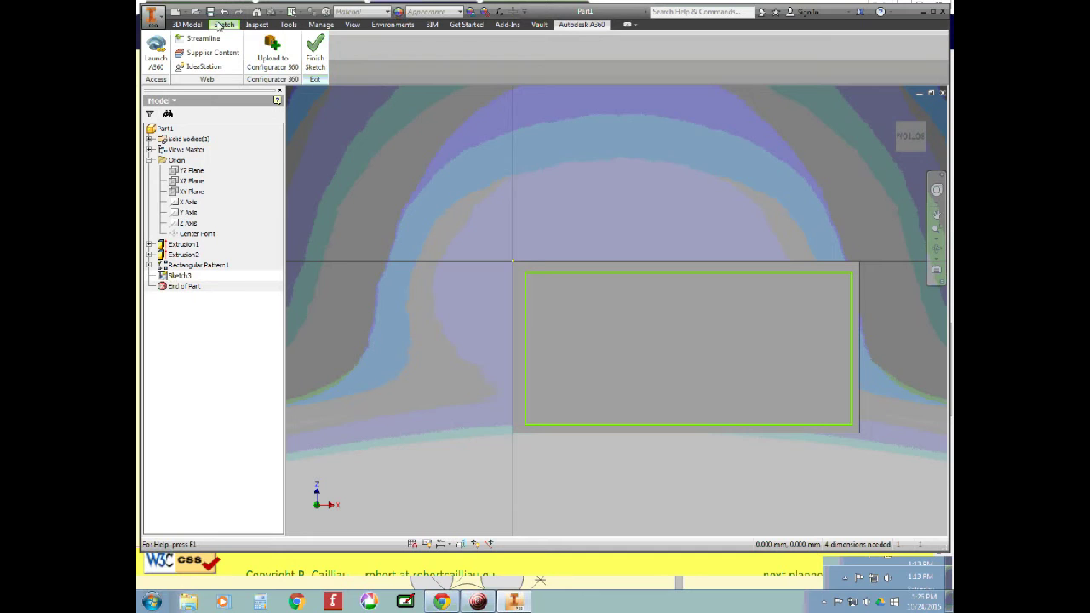
pyautogui.click(219, 25)
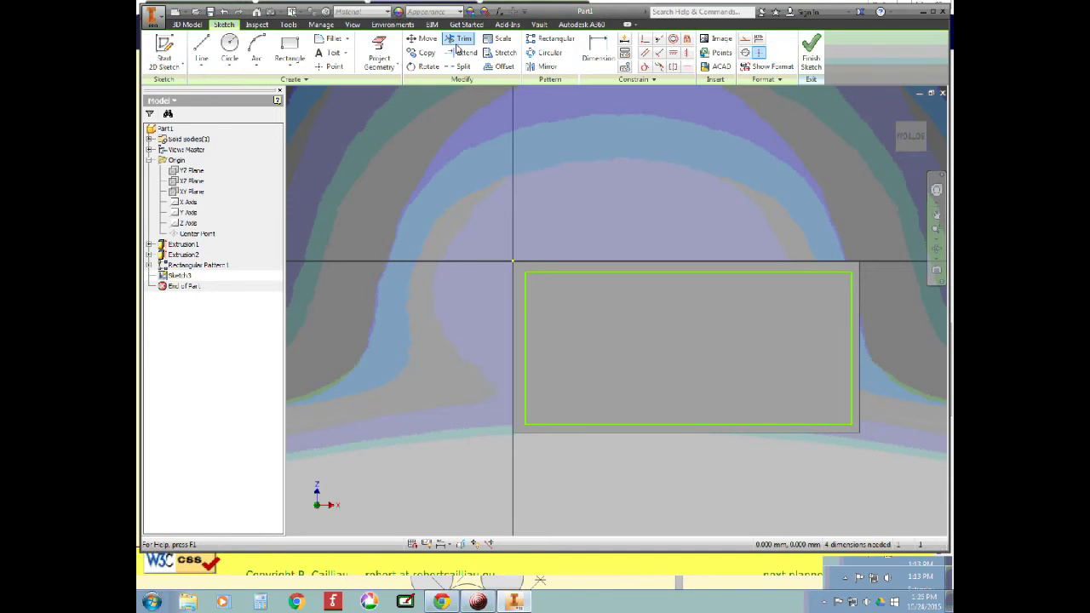
# Step: Dimension the gap between the rectangle's upper line and the block's upper edge and set it to 1.2 mm
pyautogui.click(598, 51)
pyautogui.scroll(5, 591, 195)
pyautogui.scroll(-2, 623, 361)
pyautogui.scroll(-3, 655, 521)
pyautogui.scroll(2, 651, 511)
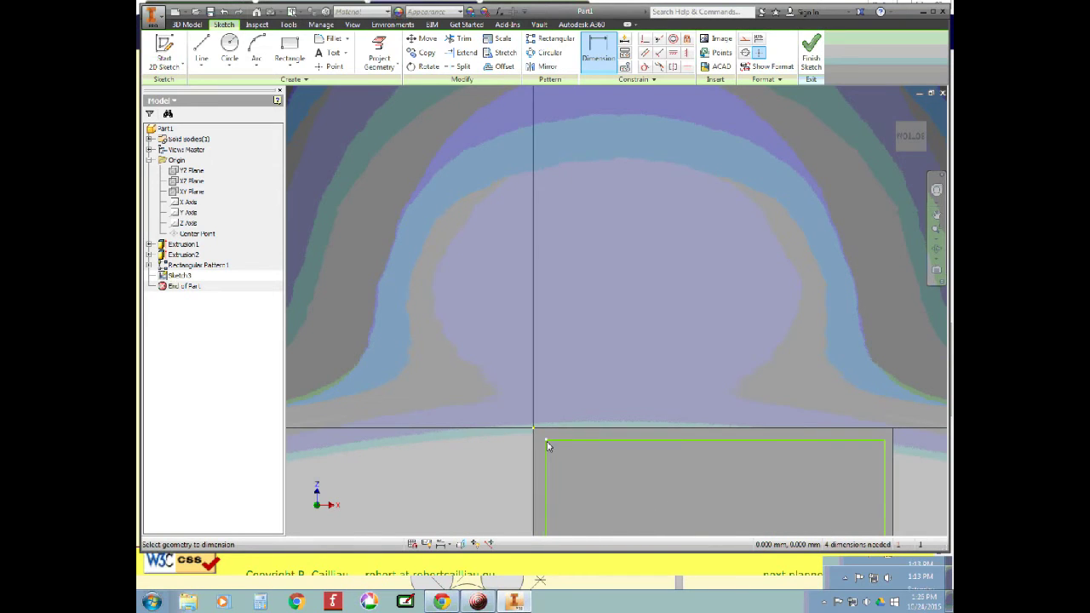
pyautogui.click(550, 437)
pyautogui.click(550, 427)
pyautogui.click(596, 389)
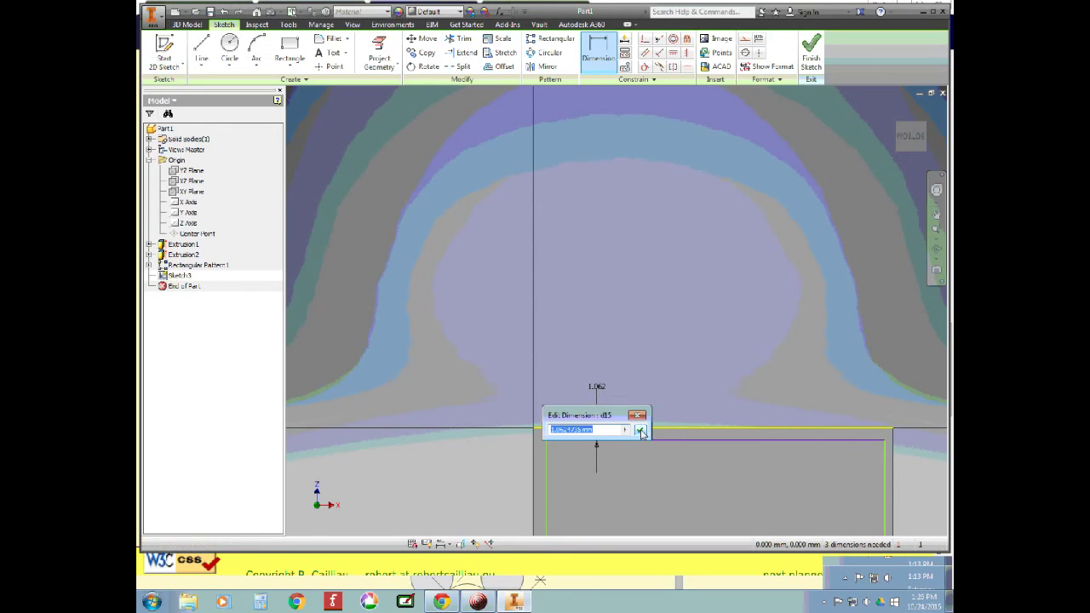
pyautogui.write('1.2')
pyautogui.click(640, 430)
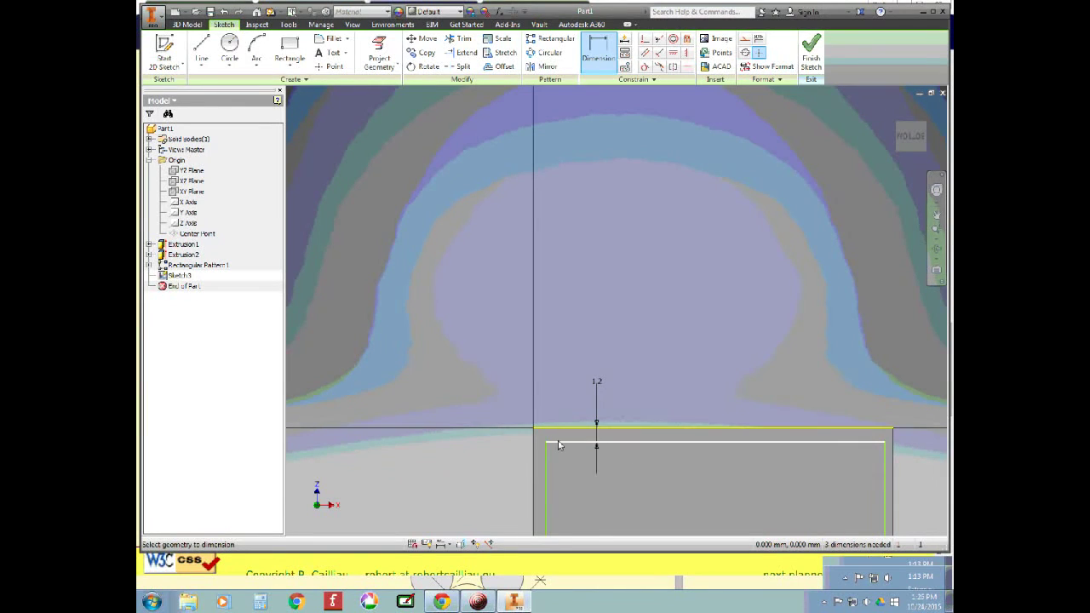
# Step: Dimension the gap between the rectangle's left line and the block's left edge, linking its value to the 1.2 mm upper gap dimension
pyautogui.scroll(-4, 572, 504)
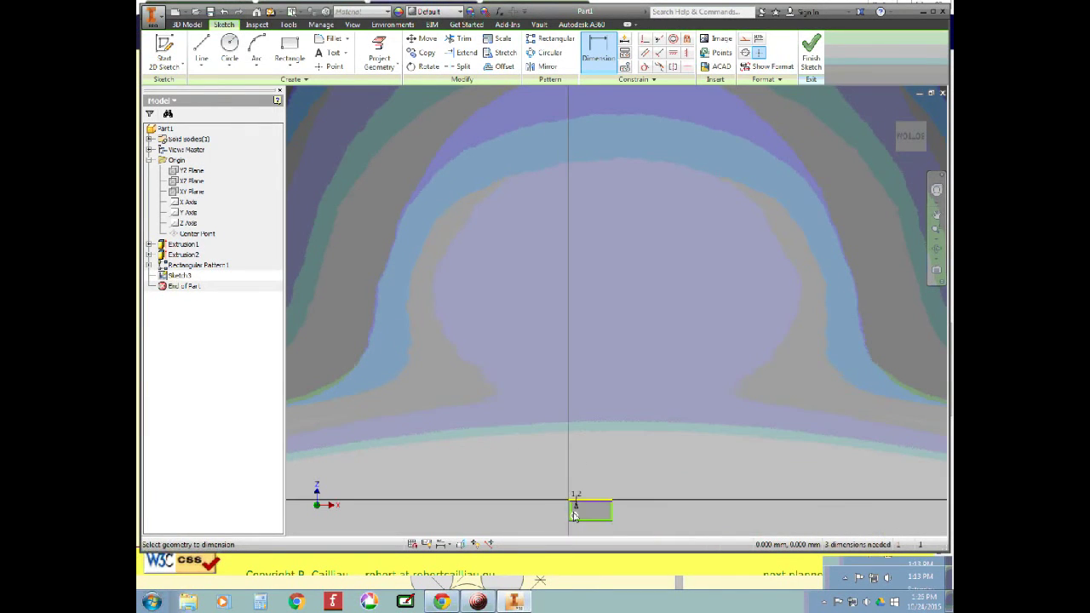
pyautogui.scroll(5, 572, 514)
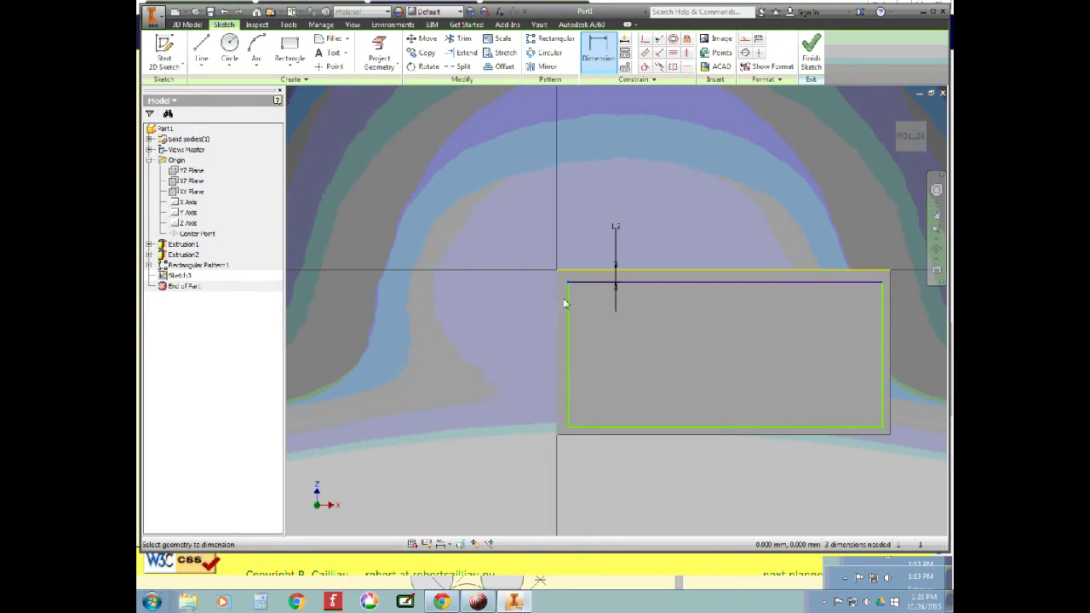
pyautogui.click(558, 302)
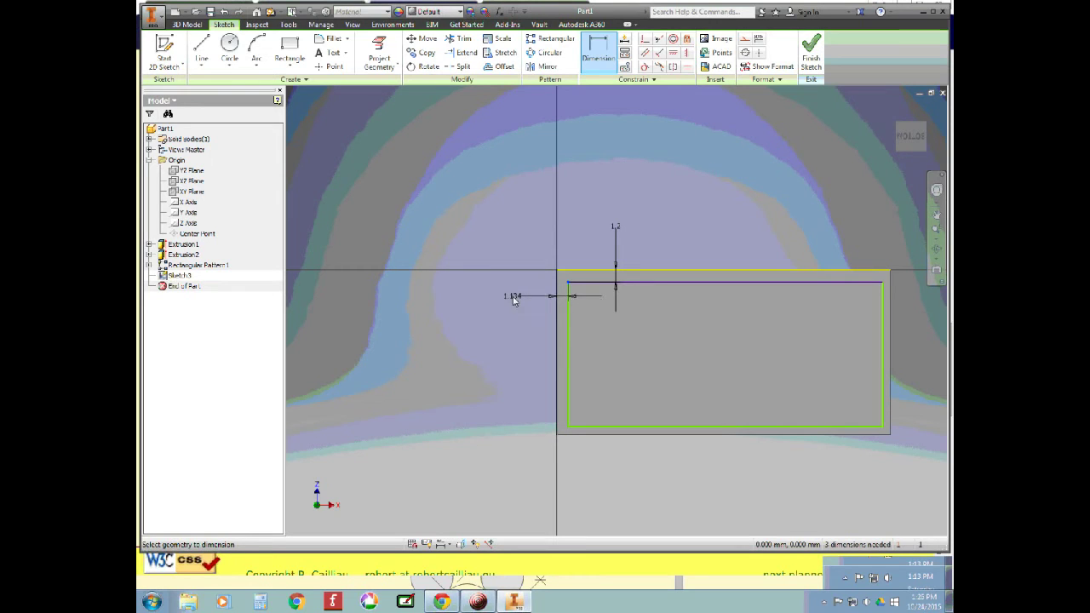
pyautogui.click(512, 296)
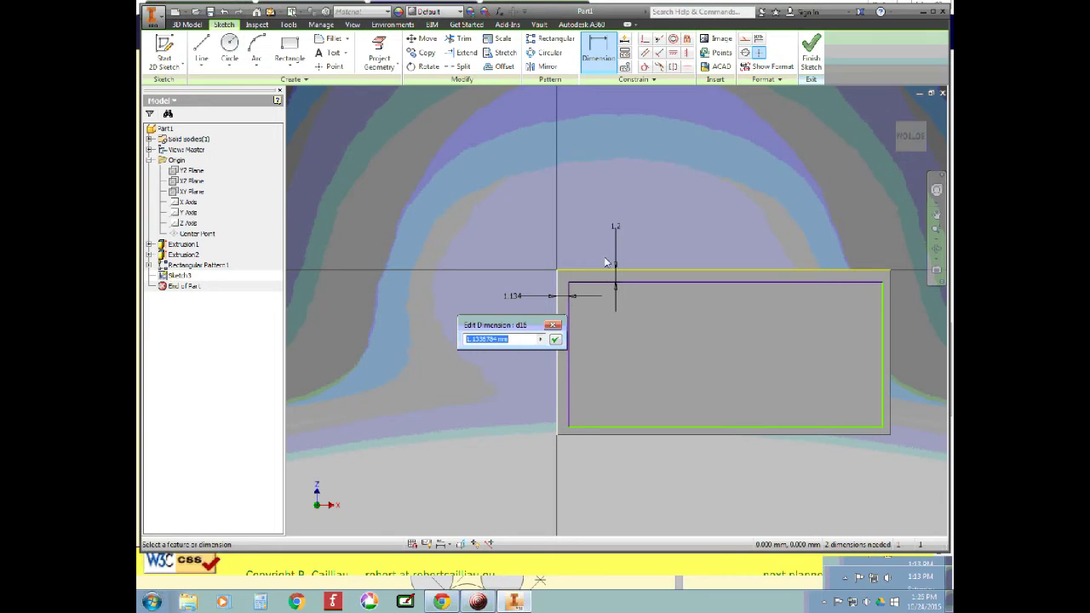
pyautogui.click(612, 229)
pyautogui.click(554, 339)
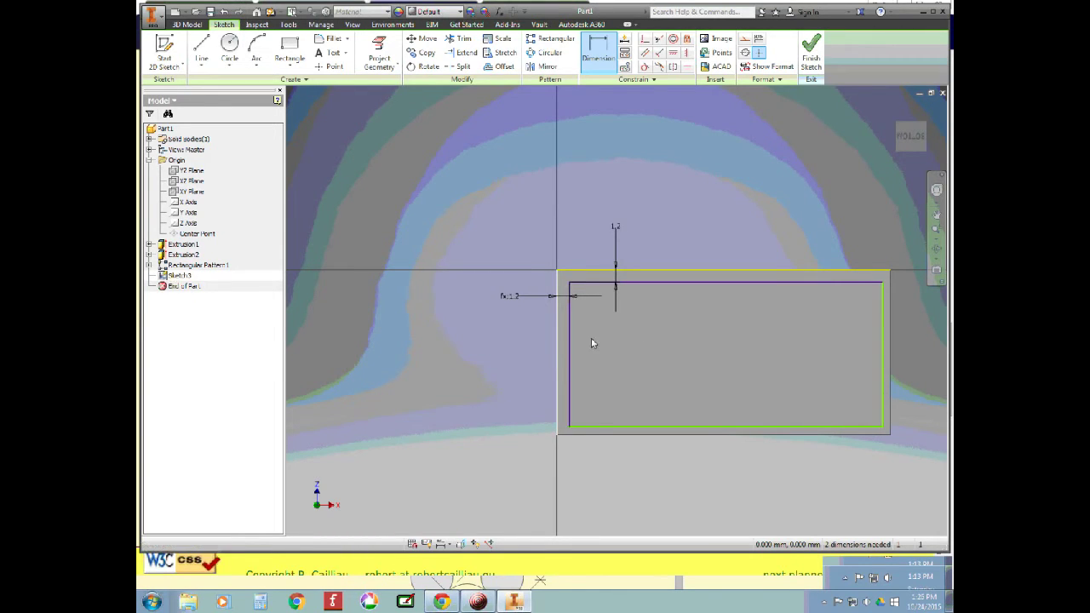
# Step: Dimension the gap between the rectangle's right line and the block's right edge, referencing the 1.2 mm upper gap dimension
pyautogui.click(571, 313)
pyautogui.click(768, 392)
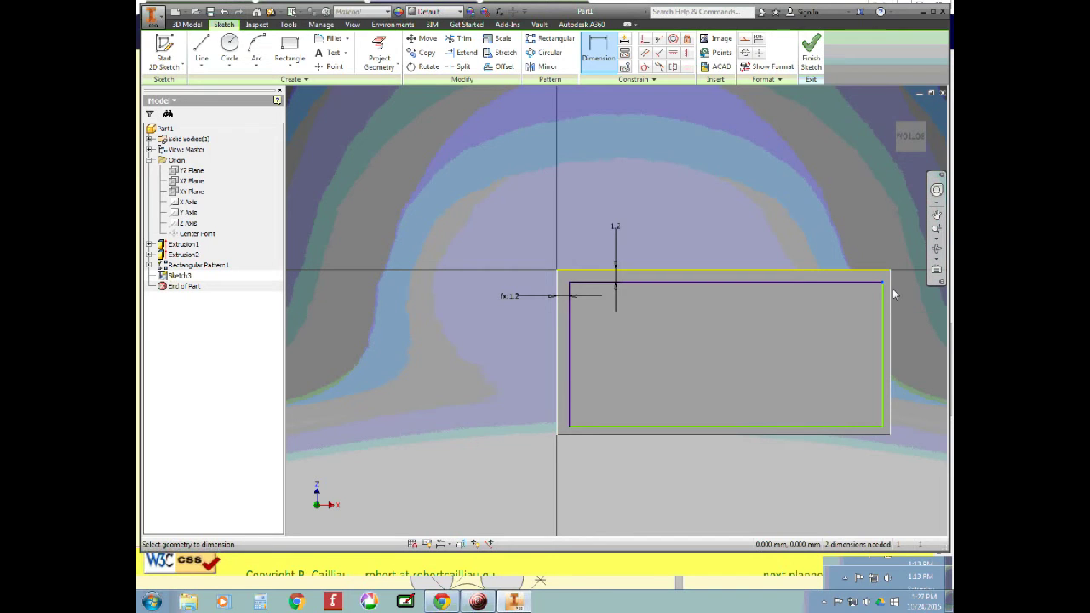
pyautogui.click(891, 294)
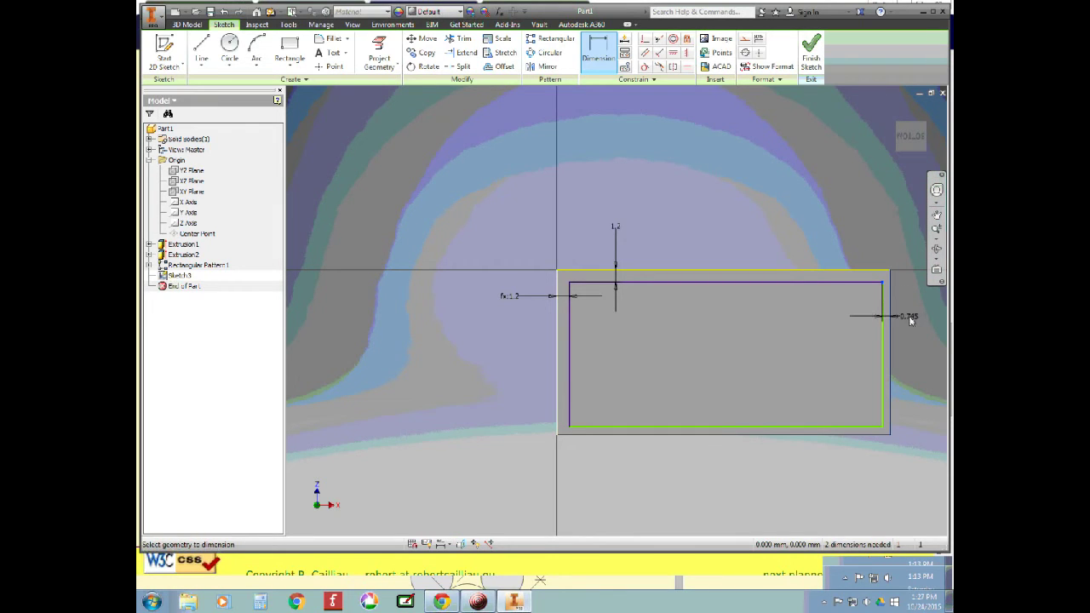
pyautogui.click(915, 322)
pyautogui.click(617, 228)
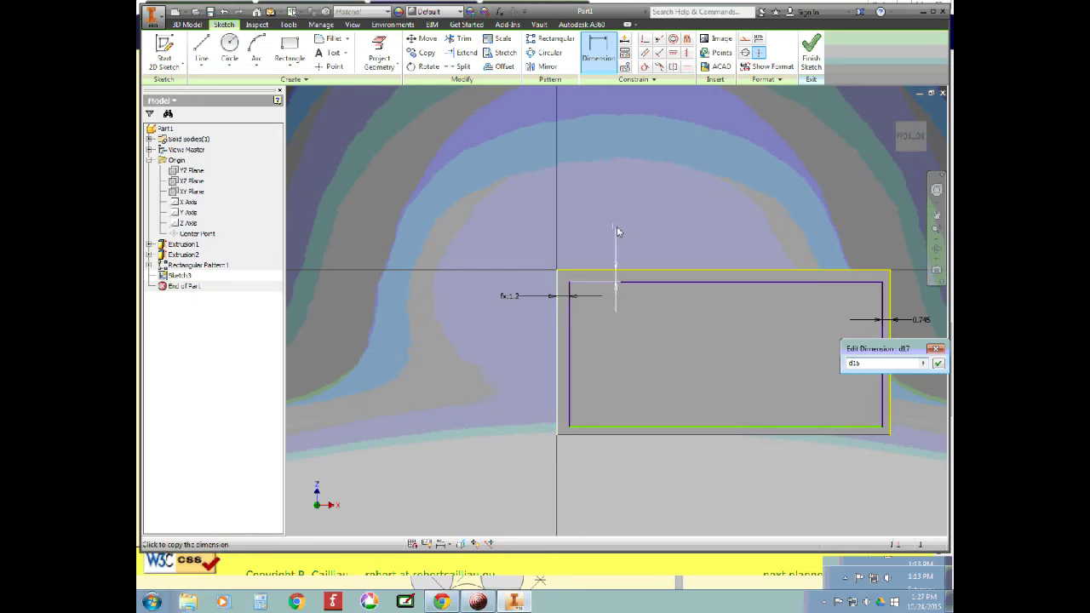
pyautogui.click(938, 364)
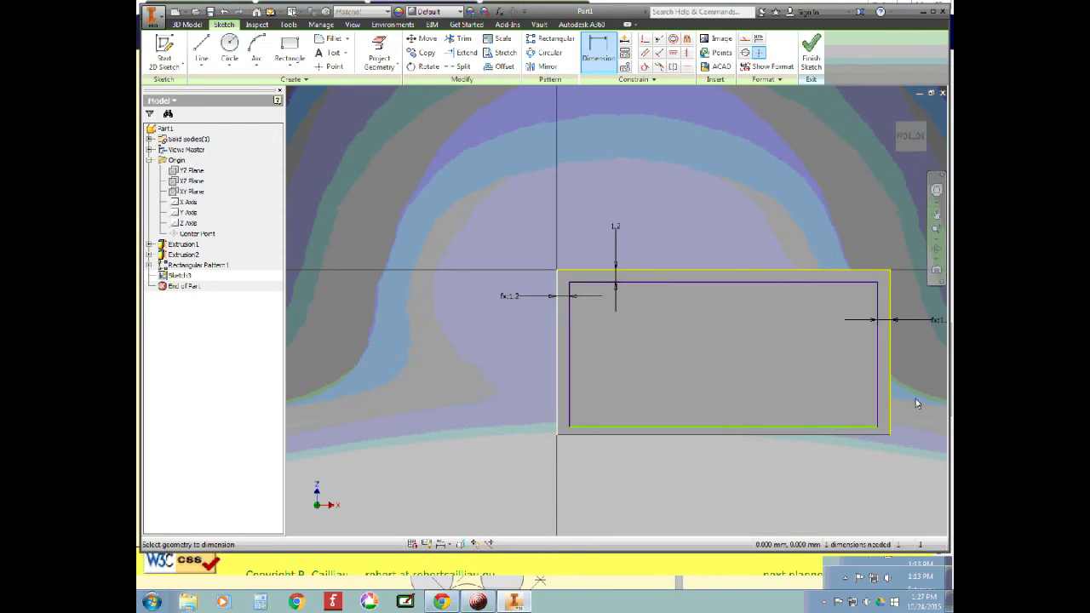
# Step: Dimension the gap between the rectangle's lower line and the block's lower edge, tied to the 1.2 mm upper gap dimension
pyautogui.click(877, 436)
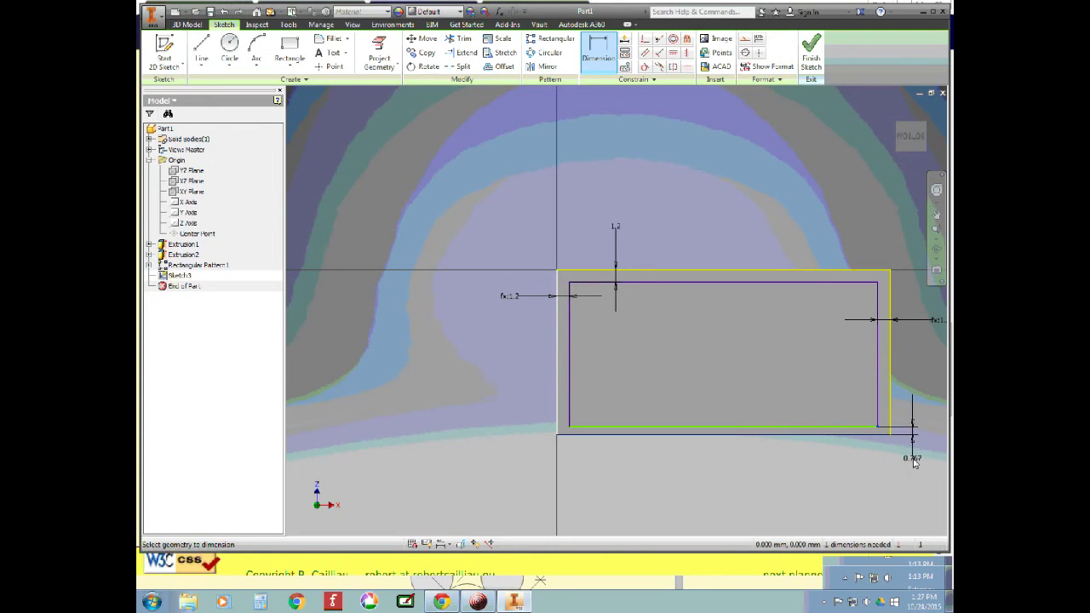
pyautogui.click(913, 462)
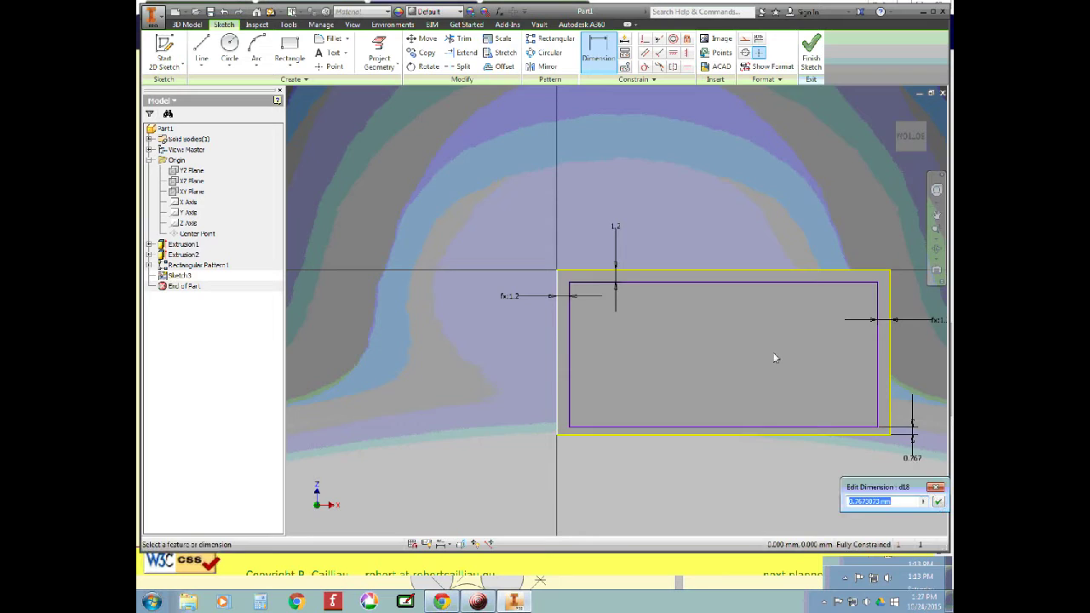
pyautogui.click(616, 227)
pyautogui.click(937, 503)
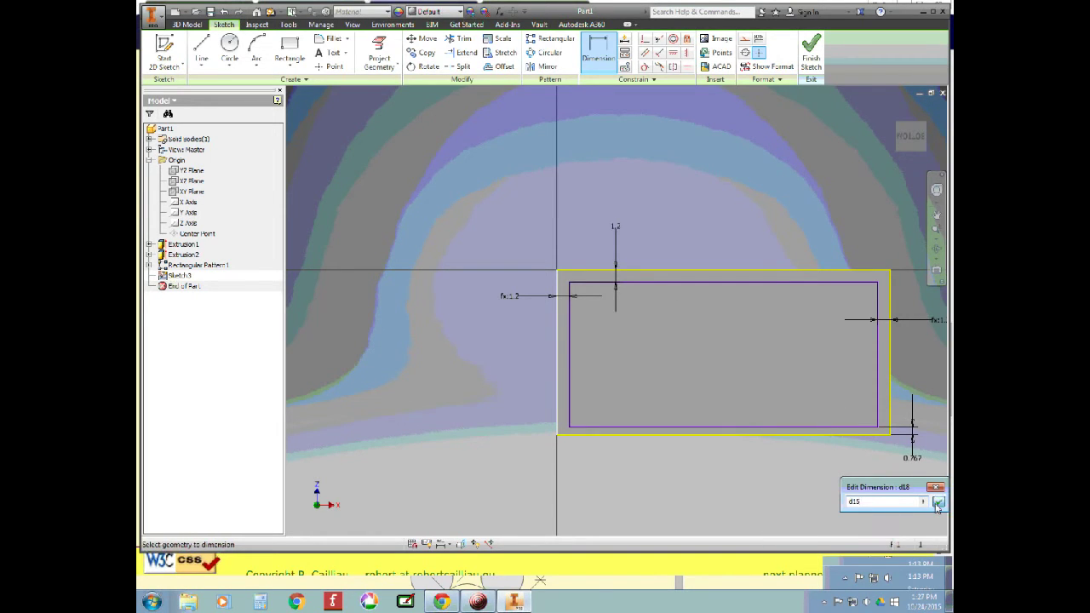
# Step: Test the linked wall dimensions by setting the upper gap to 2.4 mm and restoring it to 1.2 mm
pyautogui.click(615, 228)
pyautogui.click(657, 273)
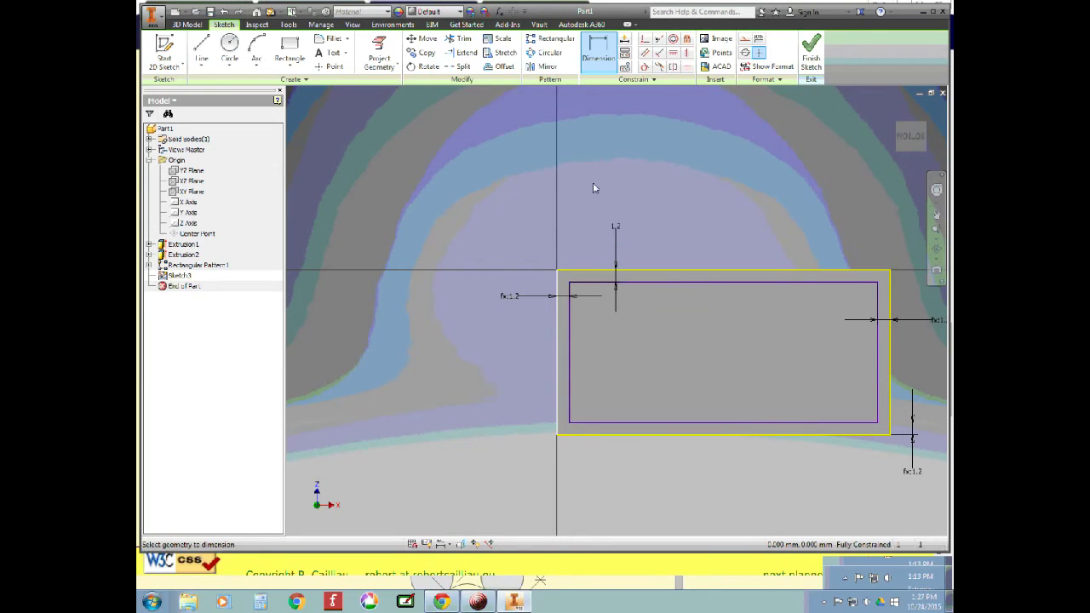
pyautogui.click(616, 226)
pyautogui.write('2.4')
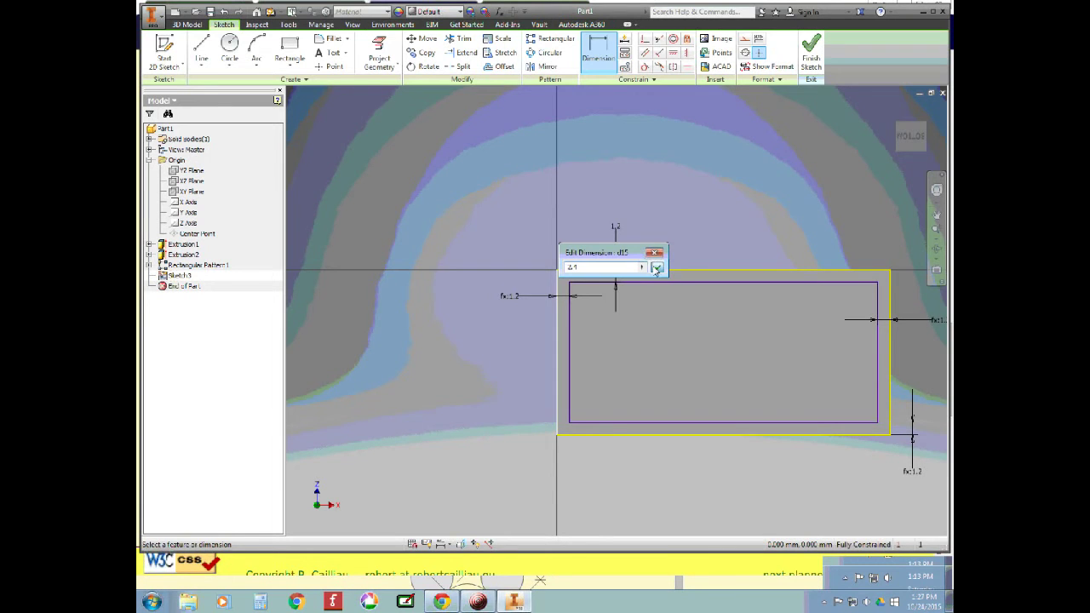
pyautogui.click(657, 268)
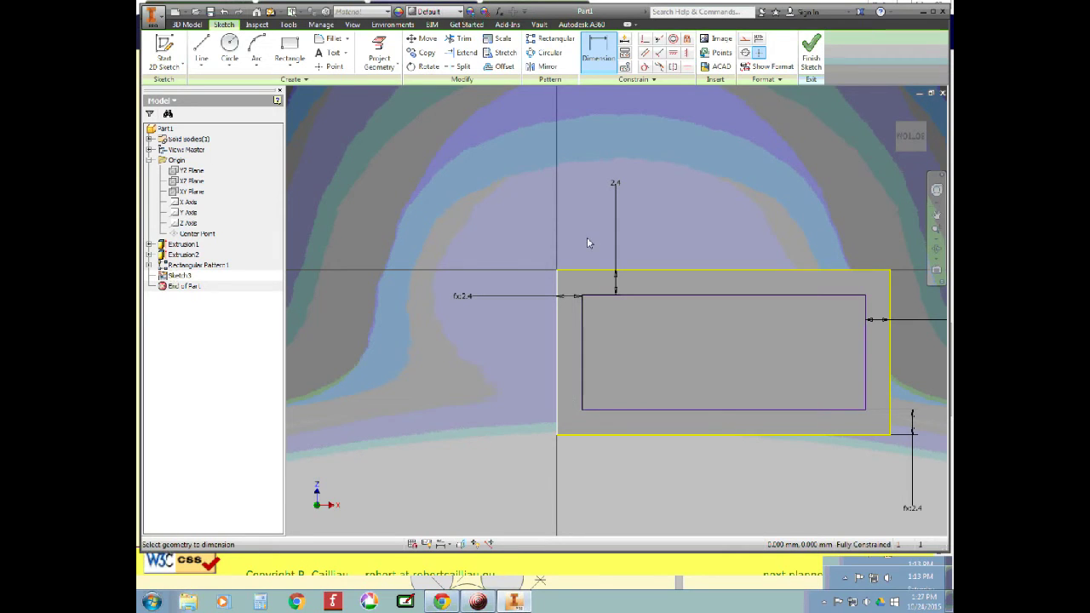
pyautogui.doubleClick(616, 183)
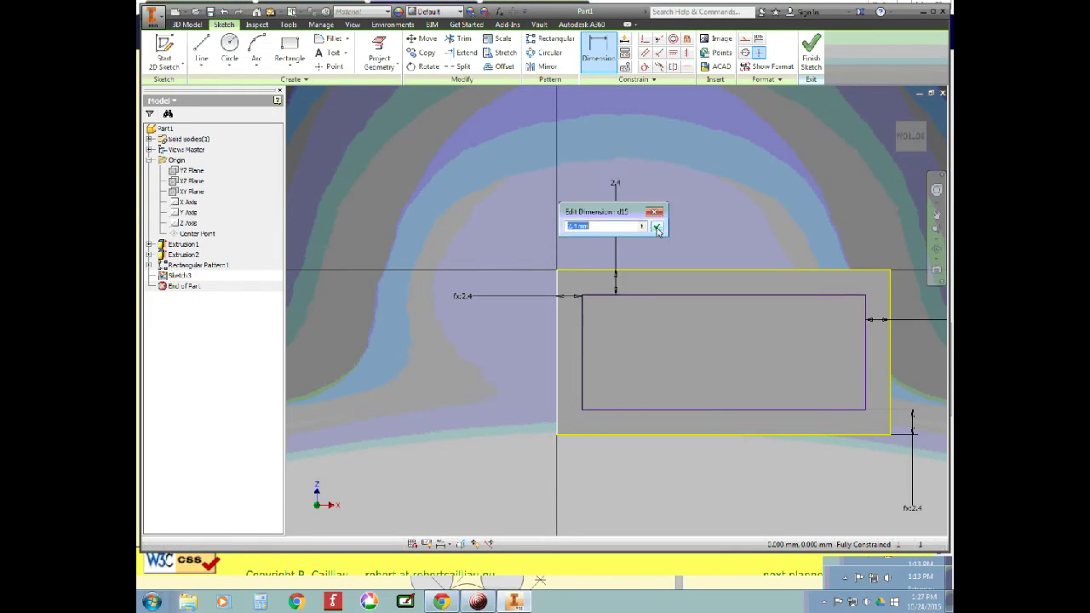
pyautogui.write('1.2')
pyautogui.click(656, 227)
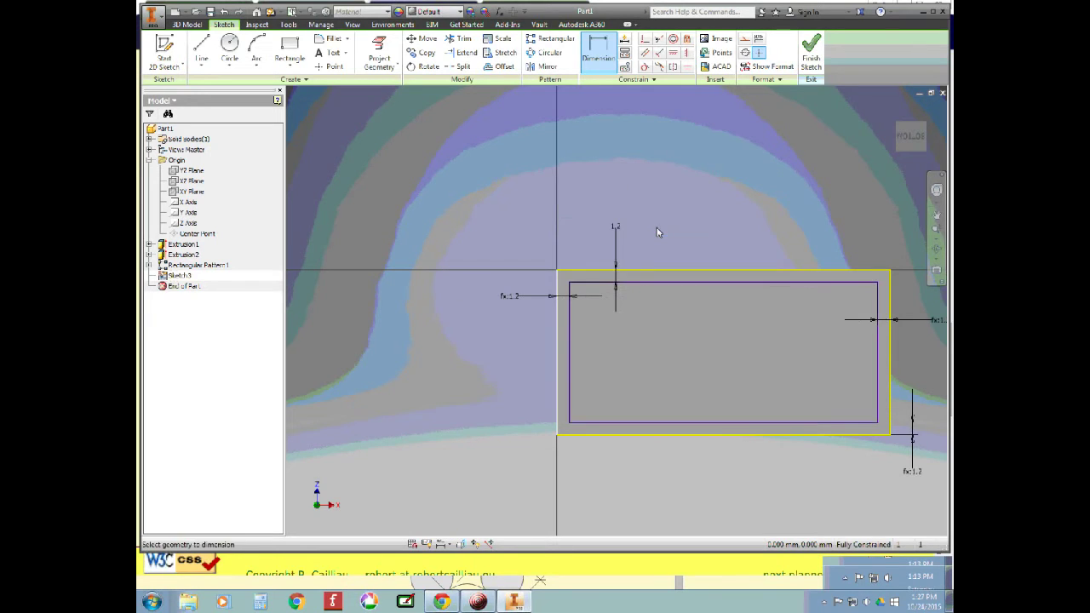
pyautogui.scroll(6, 943, 427)
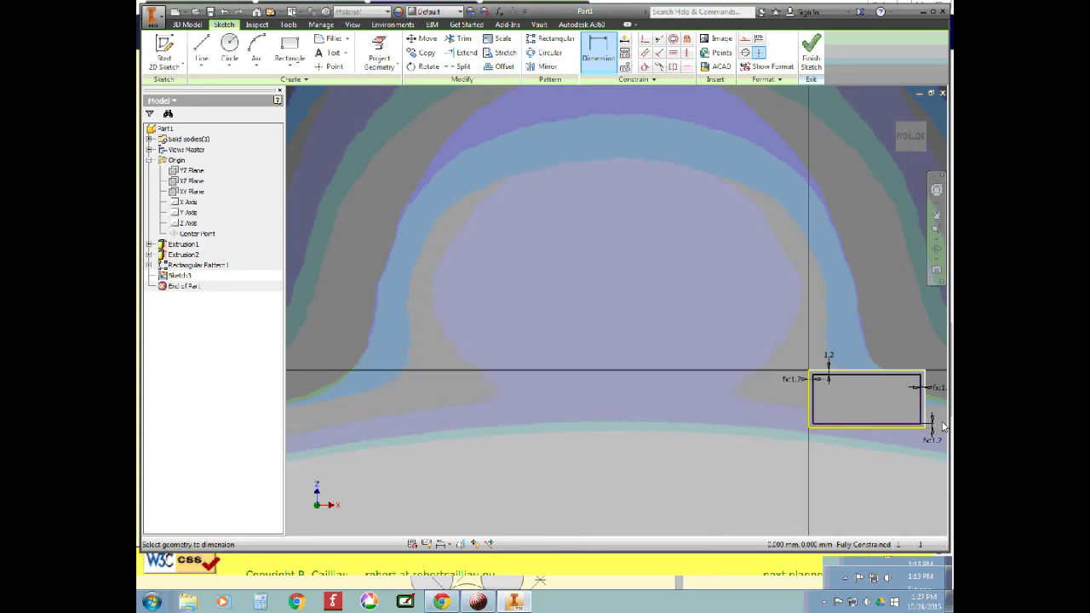
pyautogui.scroll(-6, 943, 424)
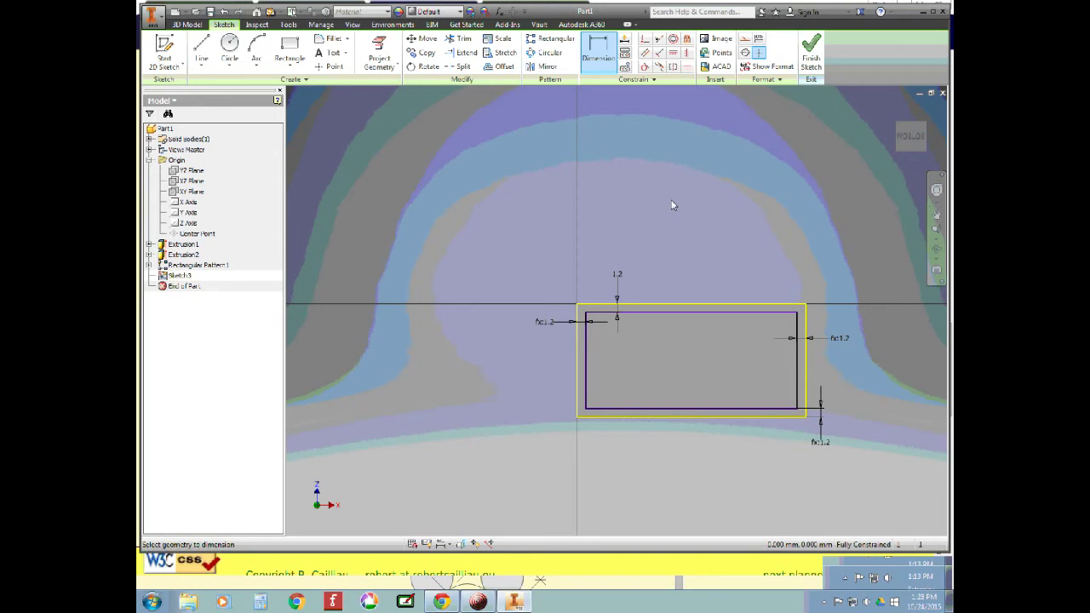
# Step: Finish the sketch and start extruding the inner rectangle as a cut directed into the block
pyautogui.hotkey('ctrl', 'Return')
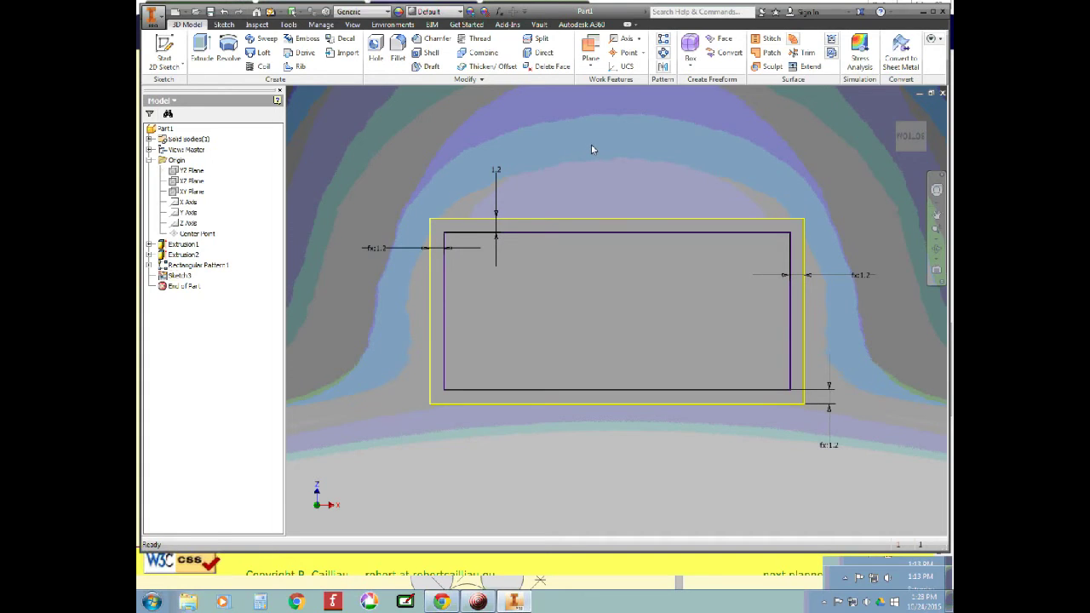
pyautogui.press('e')
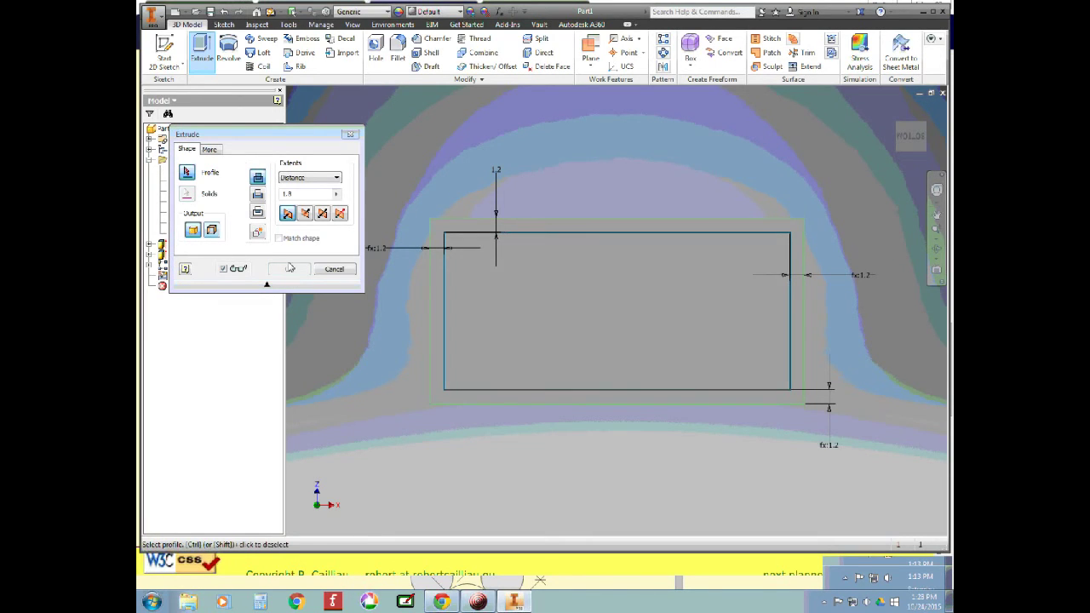
pyautogui.click(562, 309)
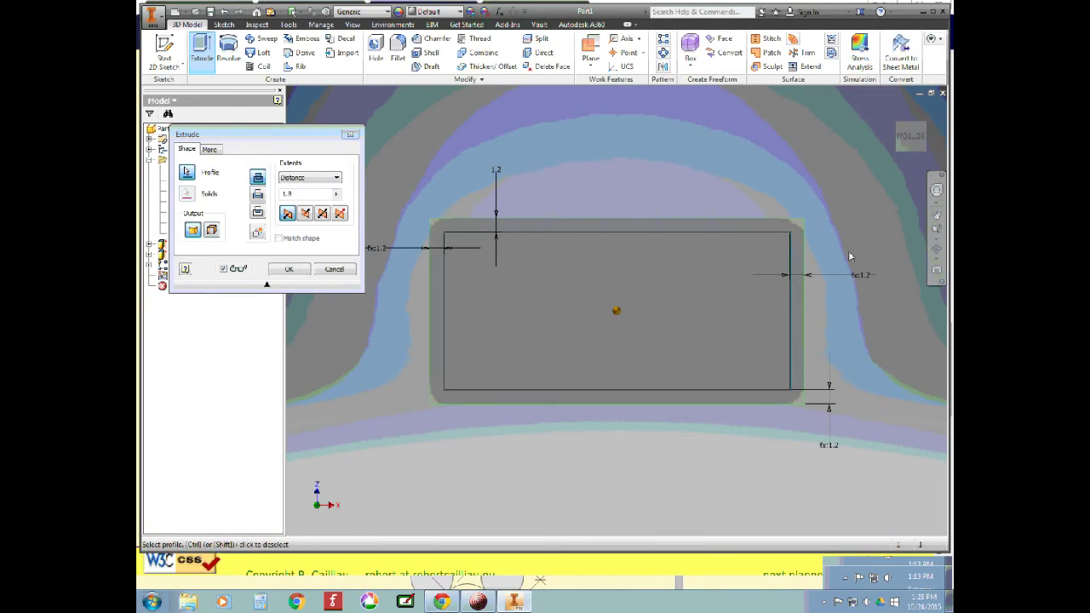
pyautogui.moveTo(913, 130)
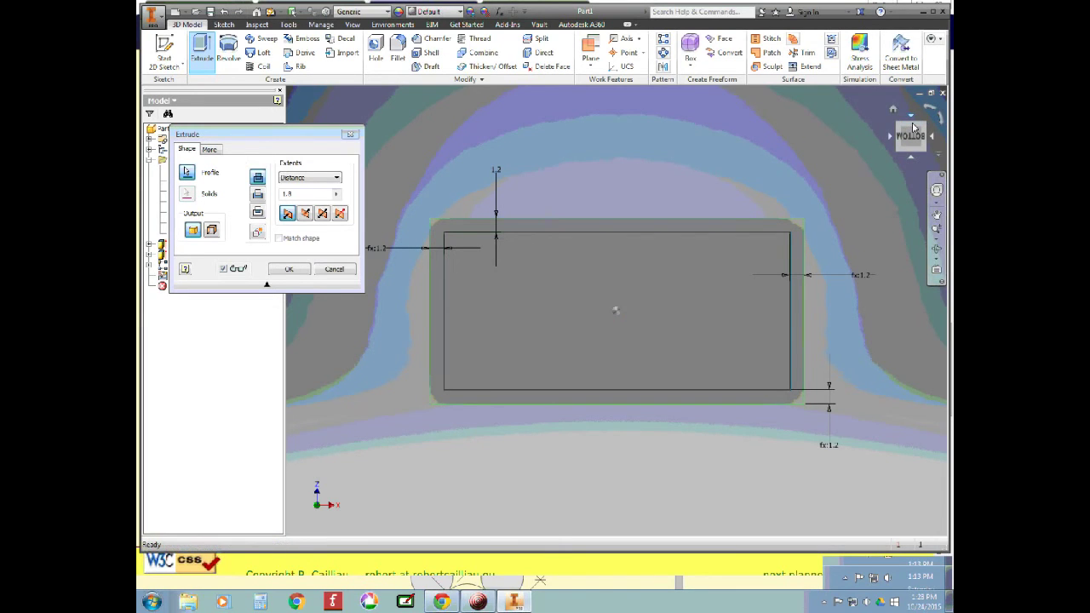
pyautogui.click(912, 130)
pyautogui.moveTo(891, 160); pyautogui.dragTo(910, 127)
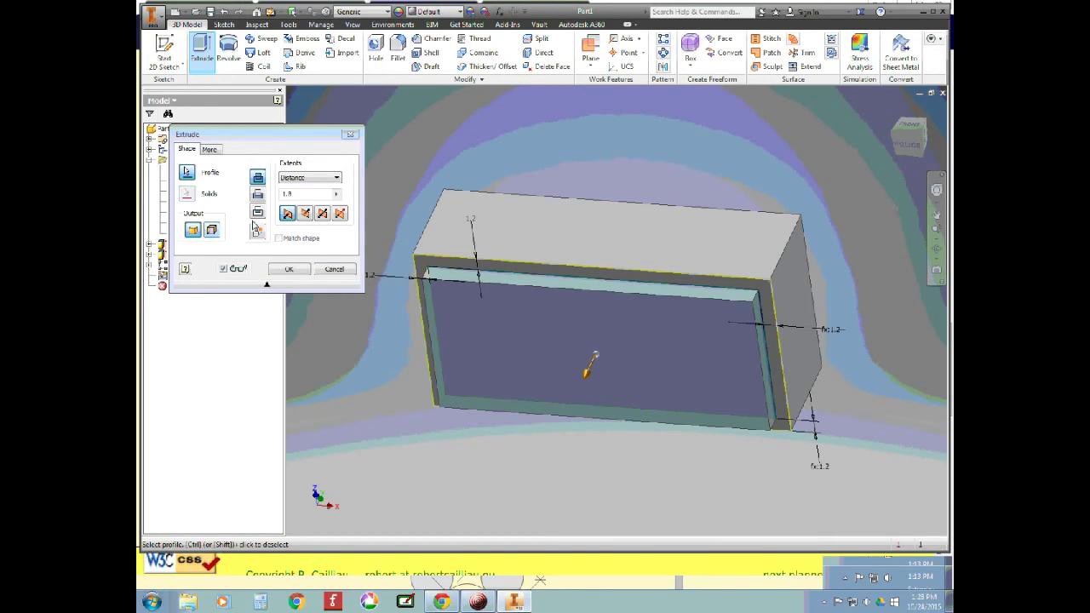
pyautogui.click(306, 214)
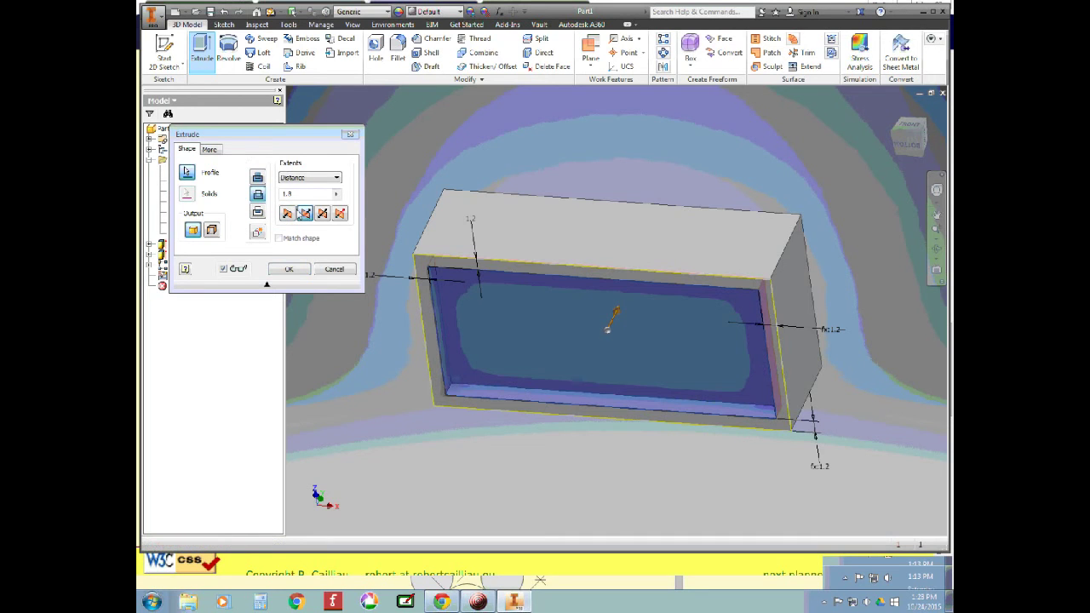
pyautogui.click(286, 213)
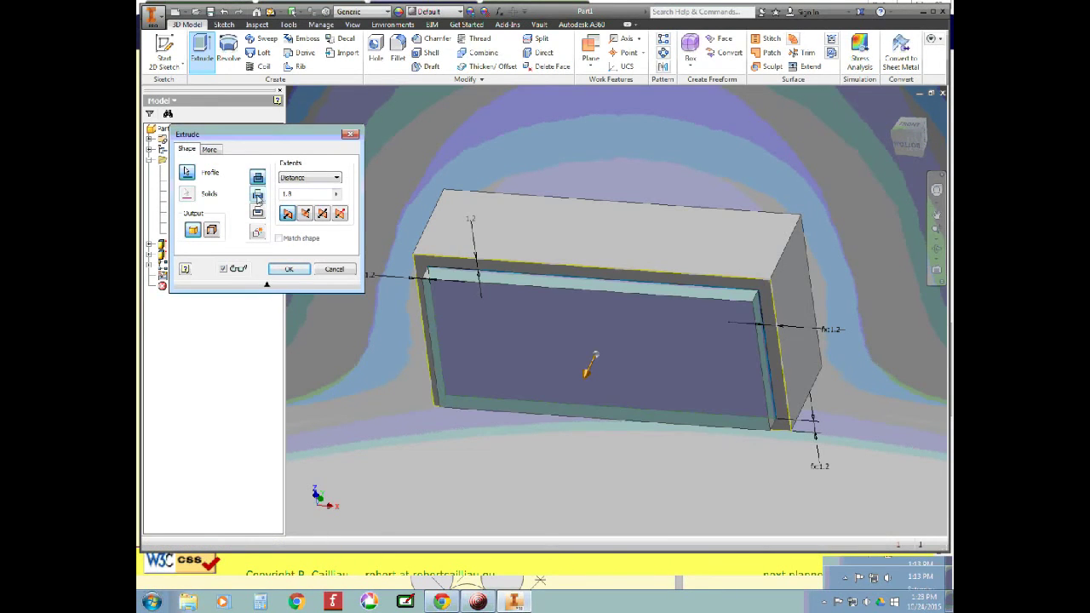
pyautogui.click(305, 213)
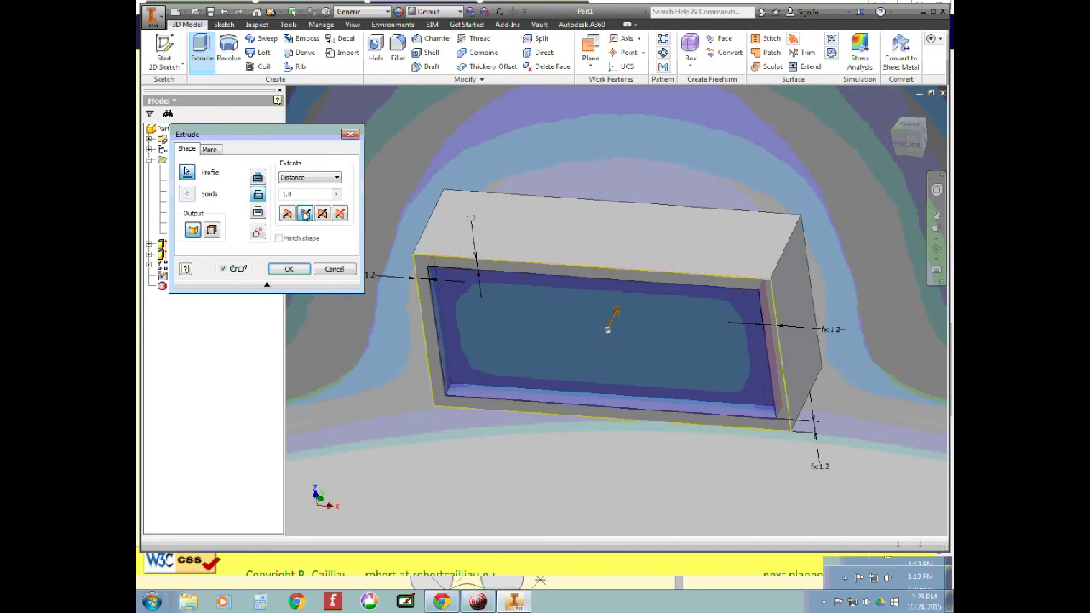
# Step: Check the top wall thickness in the browser's brick drawing, and cut the cavity in Inventor to a depth of 9.6-1 mm
pyautogui.hotkey('alt', 'Tab')
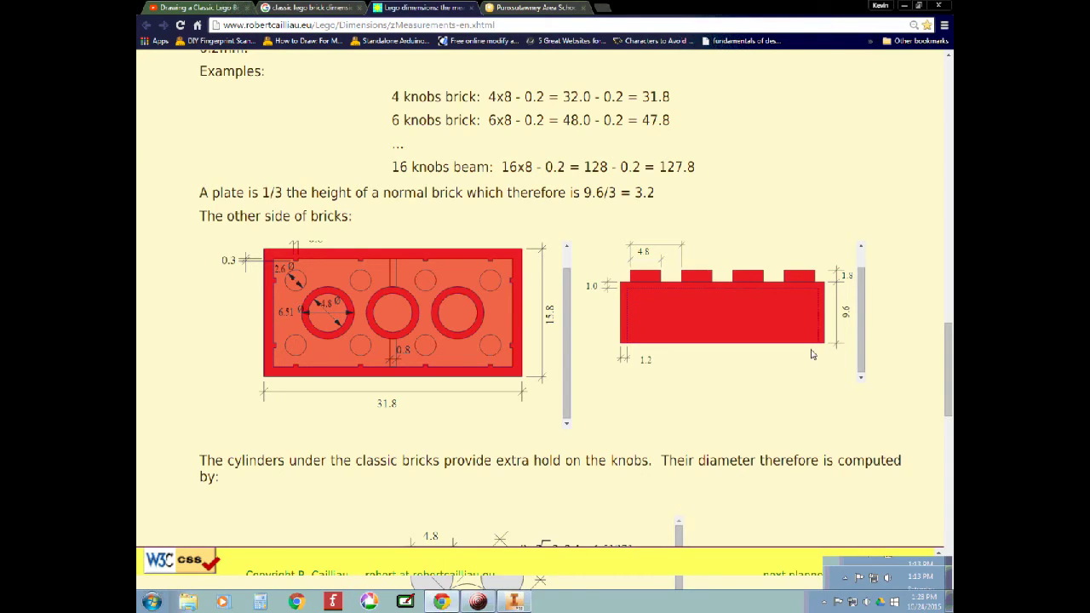
pyautogui.hotkey('alt', 'Tab')
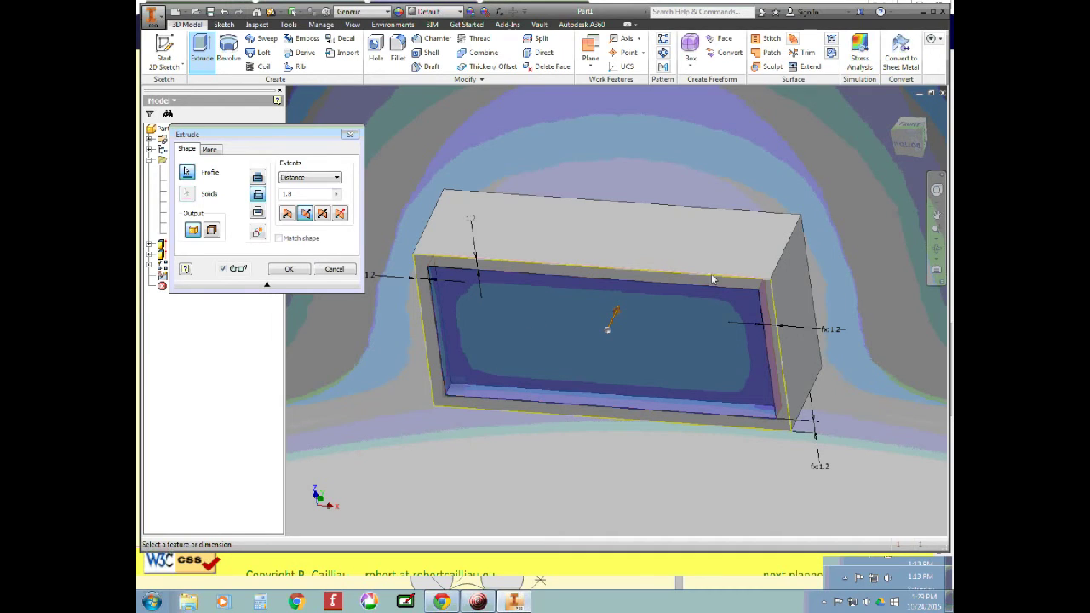
pyautogui.click(317, 199)
pyautogui.click(305, 200)
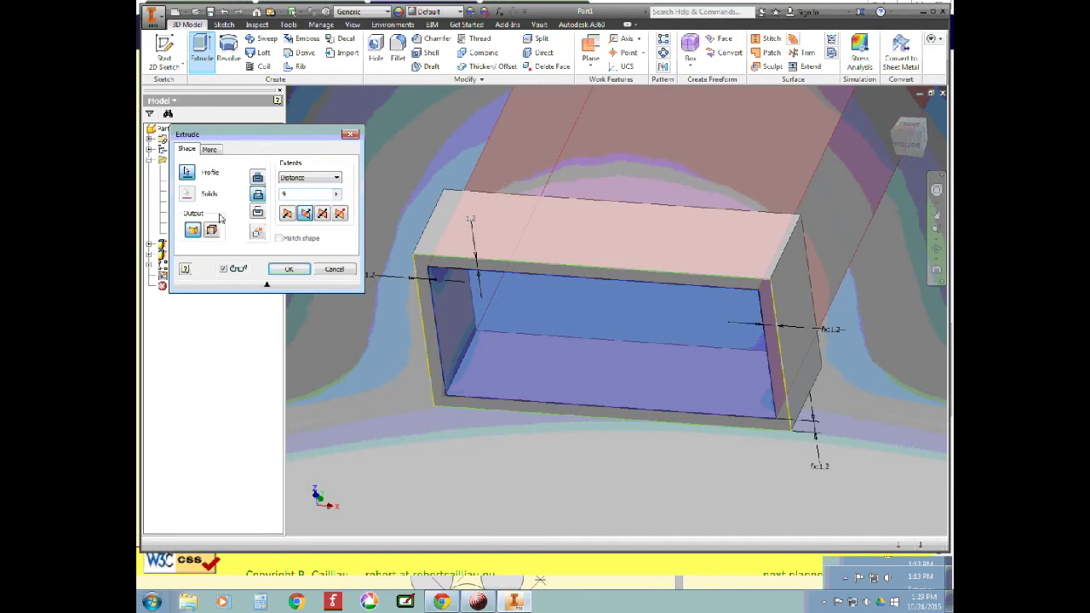
pyautogui.write('9.5+')
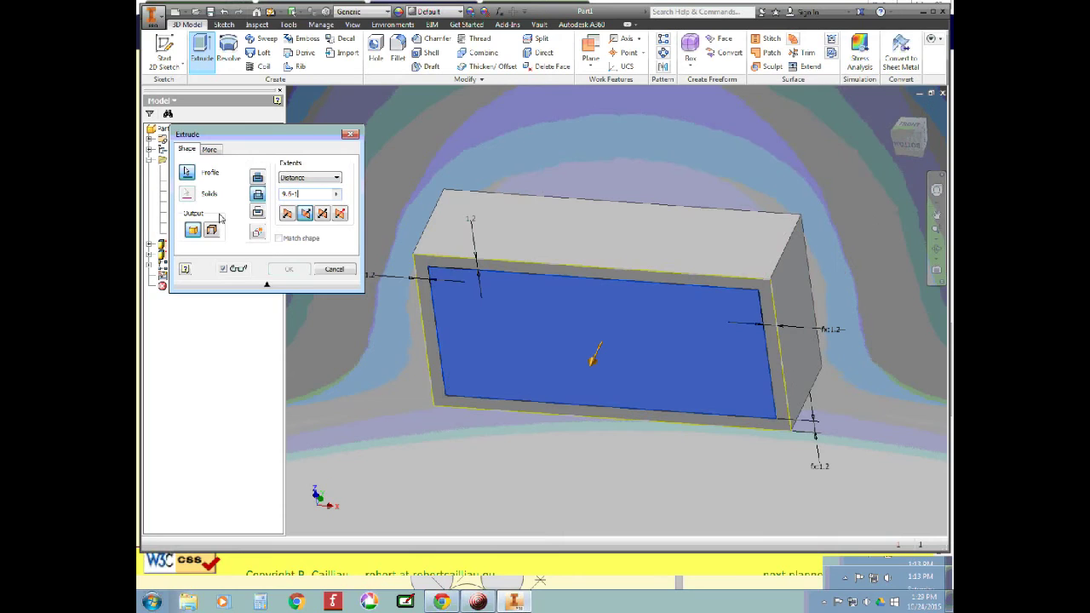
pyautogui.write('1.2')
pyautogui.click(288, 268)
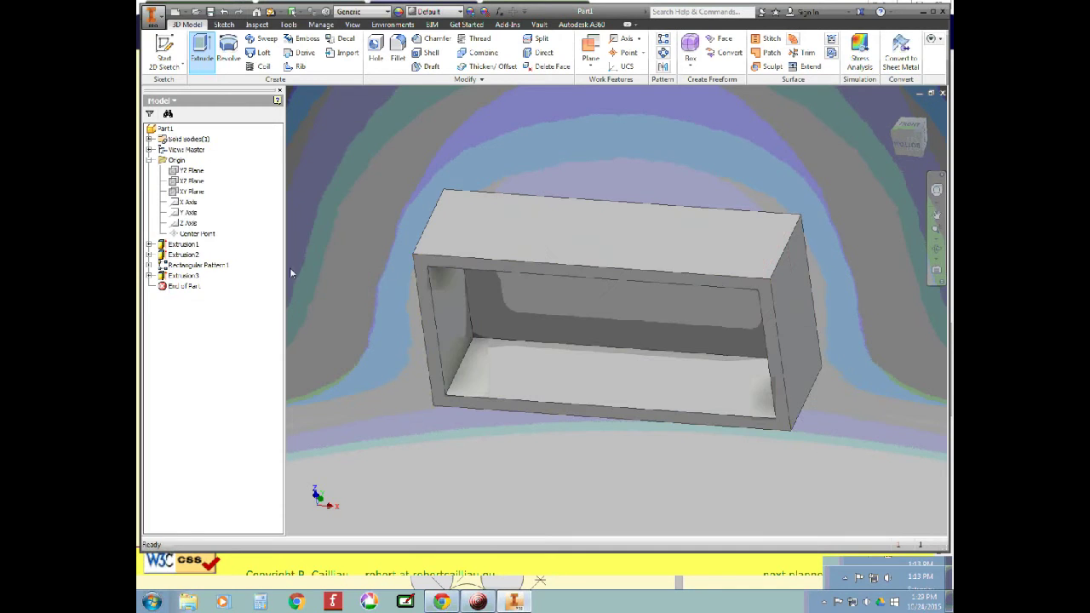
# Step: Edit the cavity cut to preview a depth of 9.6 mm, and restore the depth to 9.6 mm-1
pyautogui.click(170, 279)
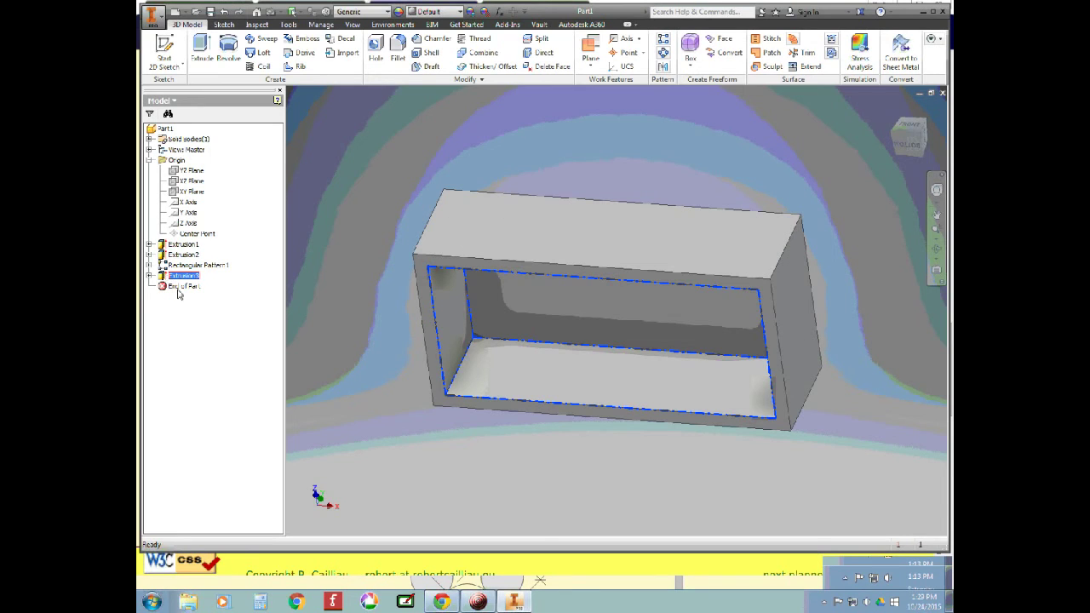
pyautogui.moveTo(190, 360); pyautogui.dragTo(427, 172, button='right')
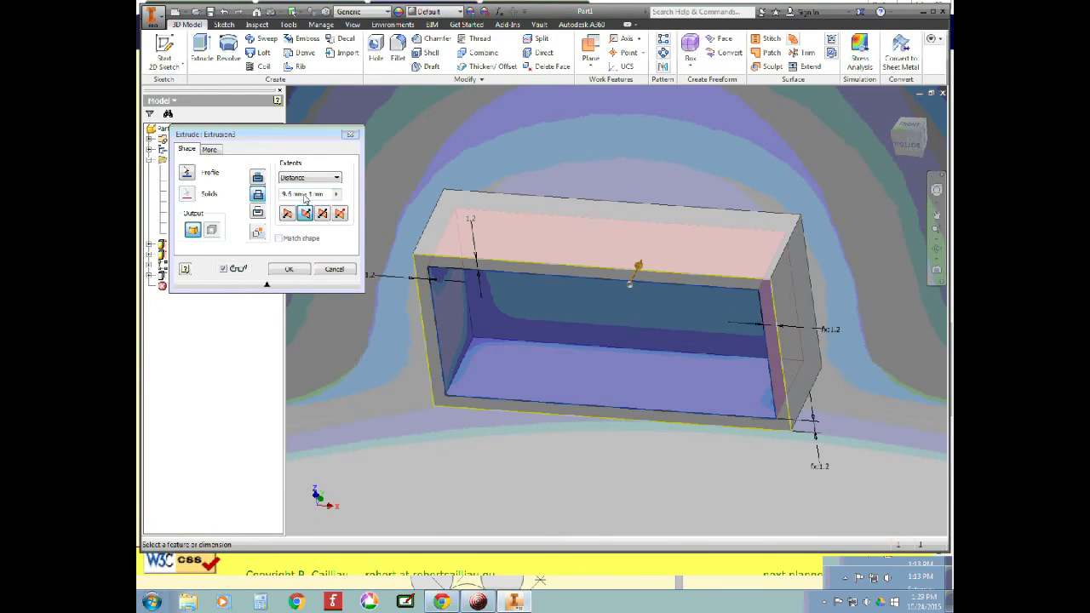
pyautogui.moveTo(304, 198); pyautogui.dragTo(347, 195)
pyautogui.press('BackSpace')
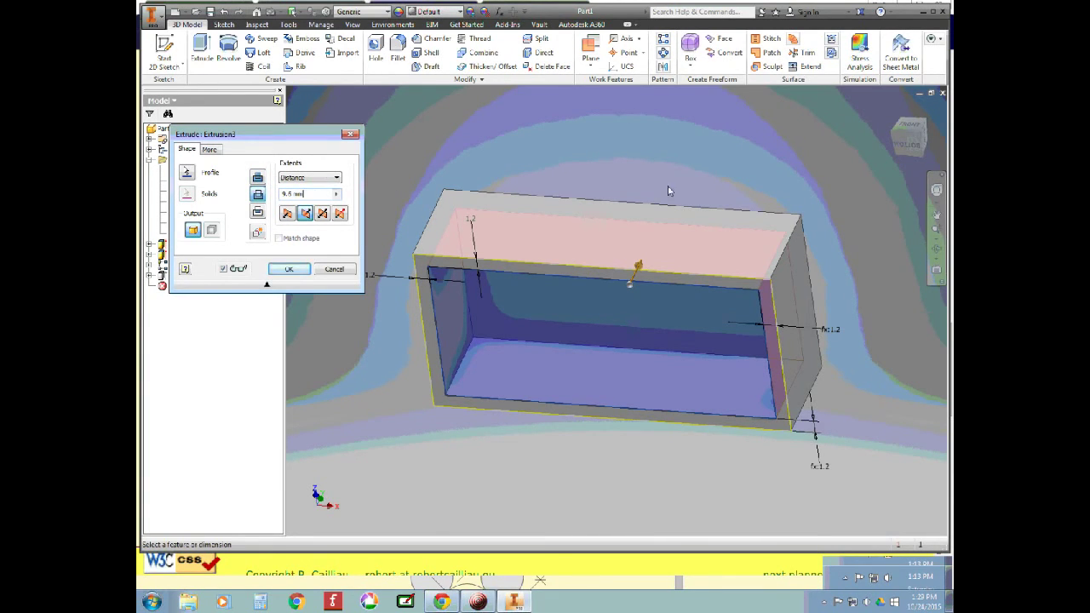
pyautogui.moveTo(905, 141)
pyautogui.mouseDown()
pyautogui.moveTo(876, 289)
pyautogui.moveTo(877, 353)
pyautogui.moveTo(865, 332)
pyautogui.moveTo(875, 94)
pyautogui.mouseUp()
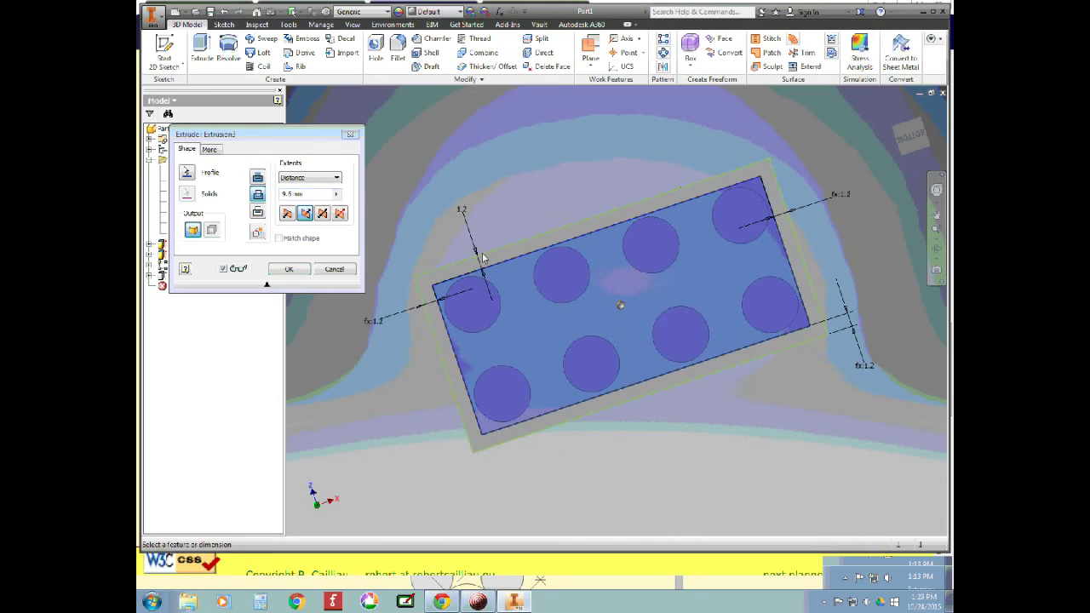
pyautogui.click(312, 197)
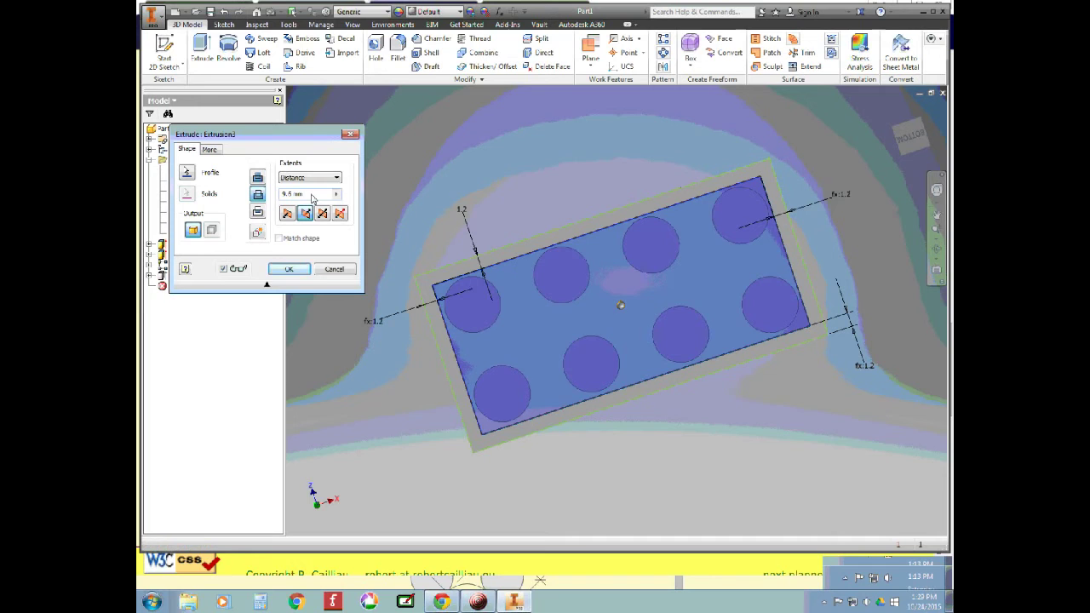
pyautogui.write('-1')
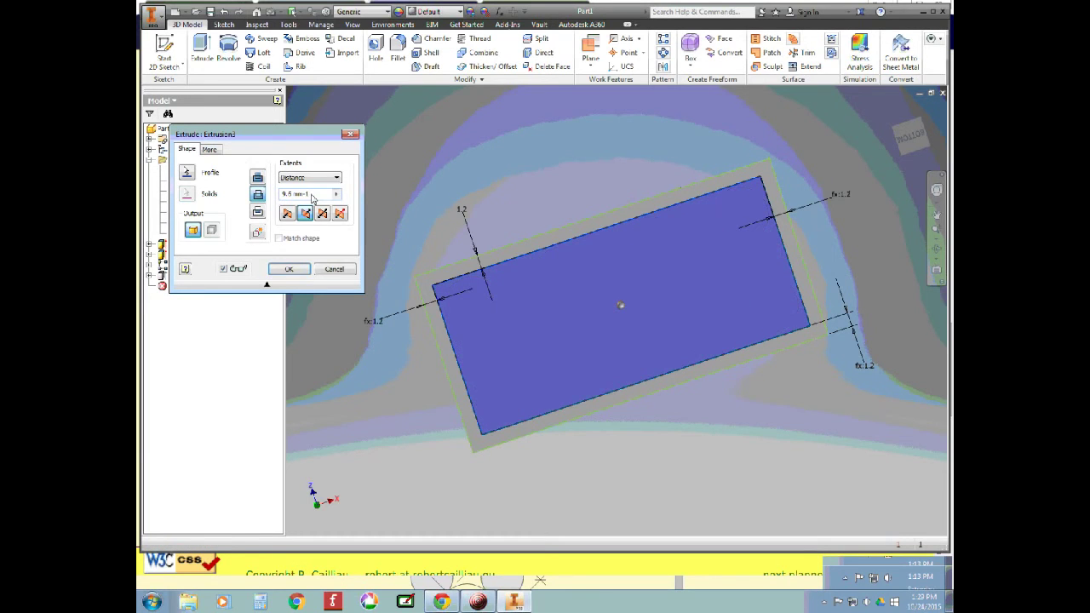
pyautogui.click(289, 269)
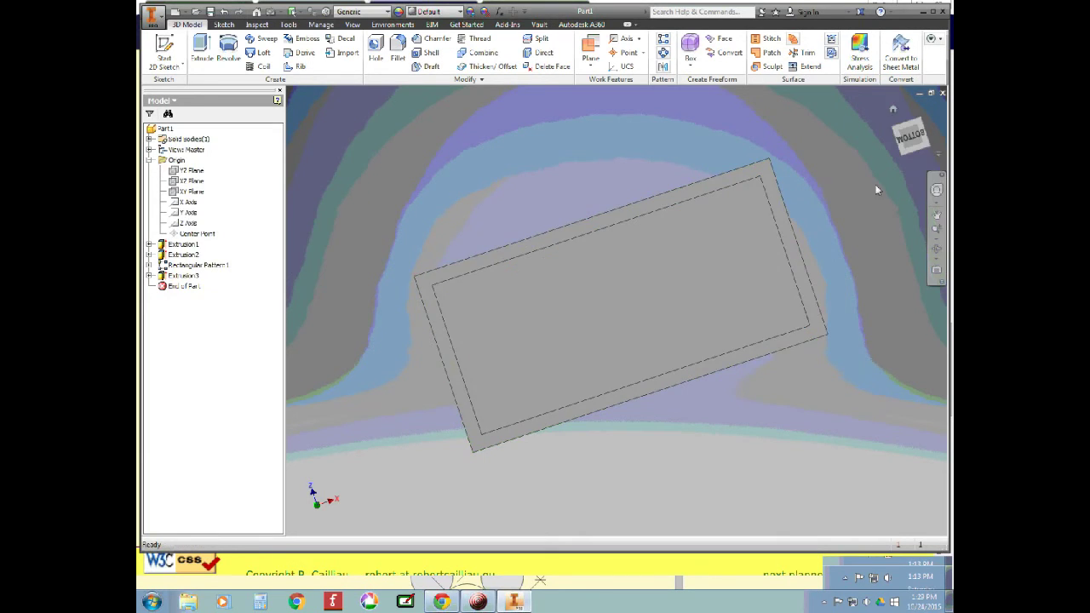
# Step: Rename the first extrusion in the model tree as "base block"
pyautogui.click(905, 150)
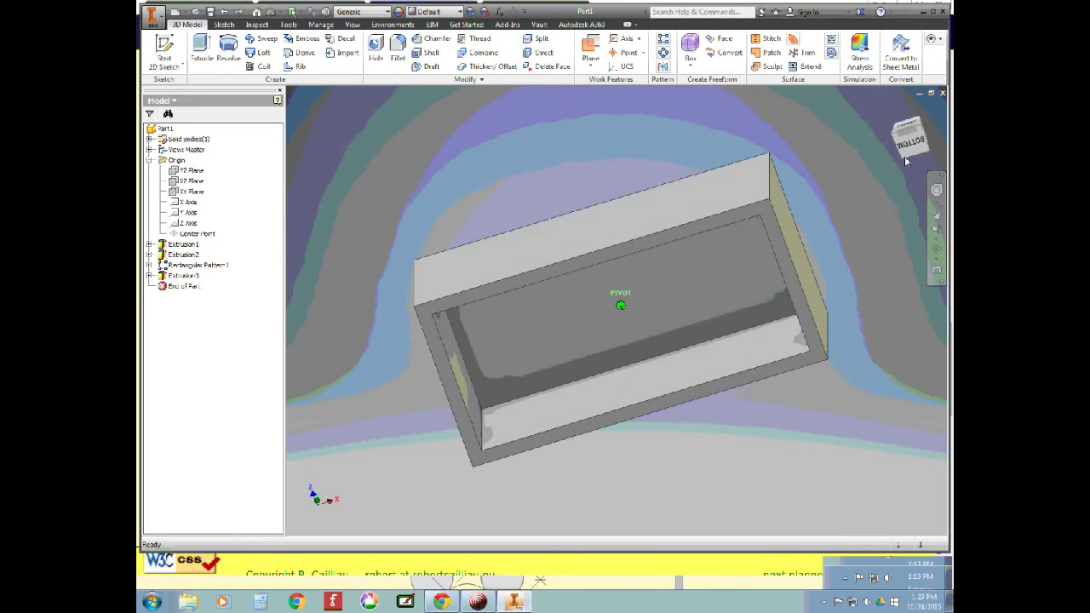
pyautogui.keyDown('shift'); pyautogui.moveTo(896, 210); pyautogui.dragTo(750, 151, button='middle'); pyautogui.keyUp('shift')
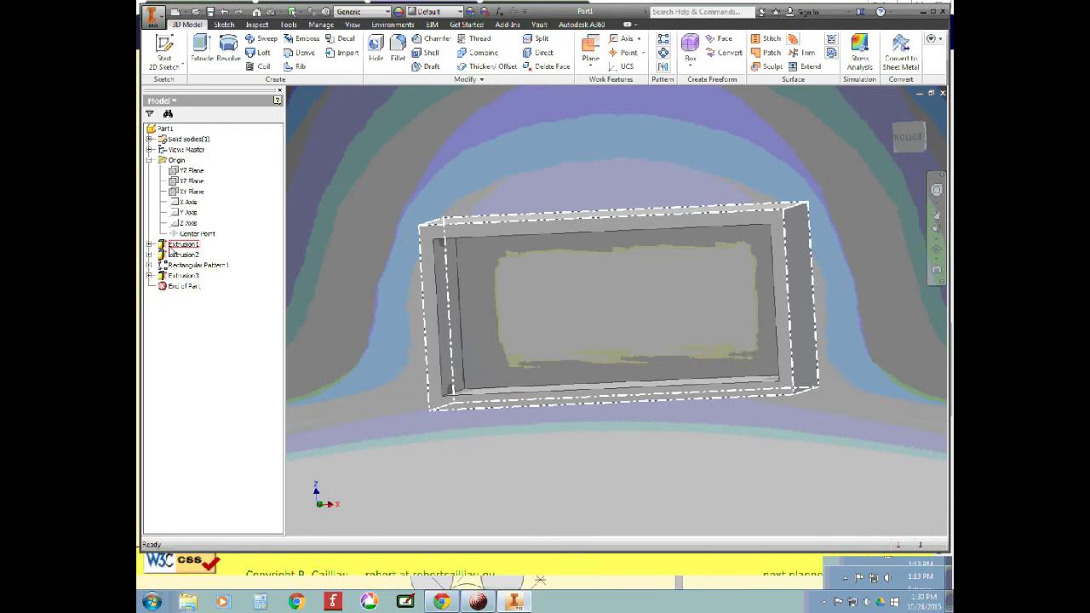
pyautogui.click(182, 244)
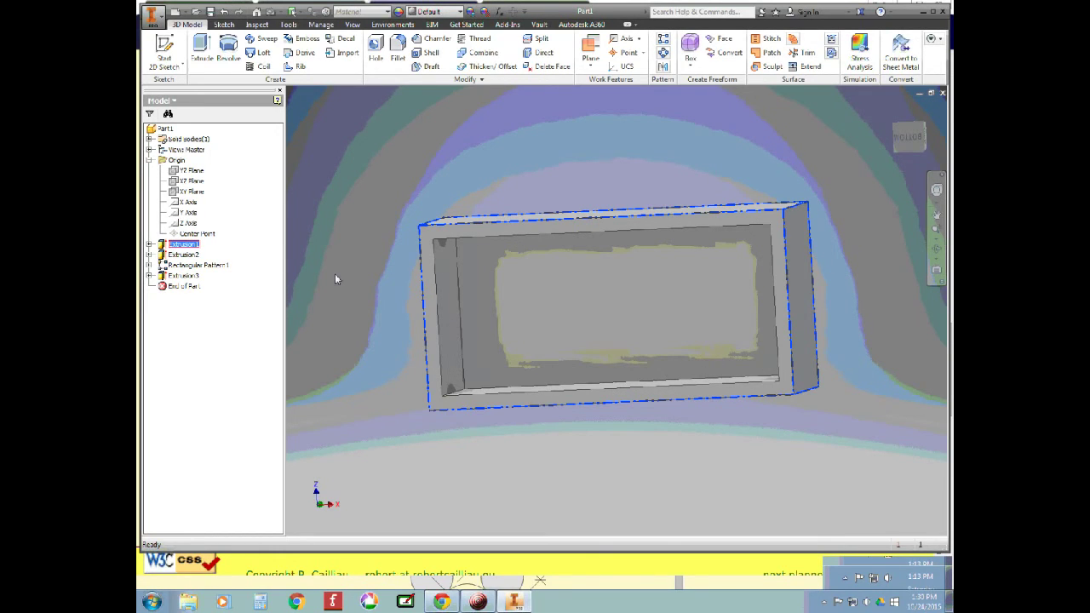
pyautogui.click(185, 244)
pyautogui.write('bo')
pyautogui.write('sc block')
pyautogui.press('Return')
pyautogui.click(724, 161)
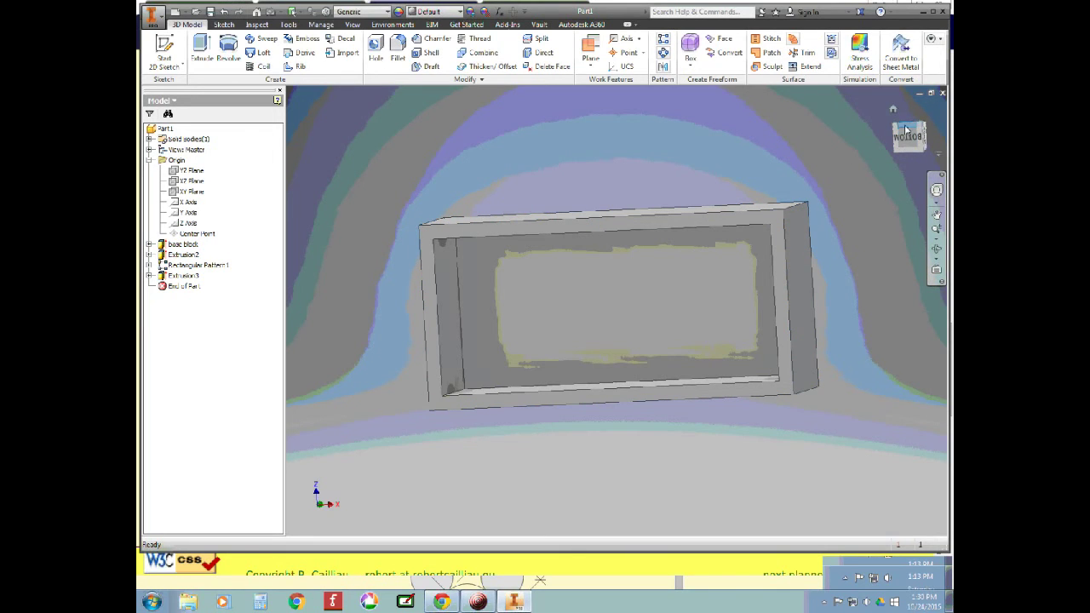
# Step: Rename the stud's extrusion in the model tree as "Knob extrude"
pyautogui.click(906, 129)
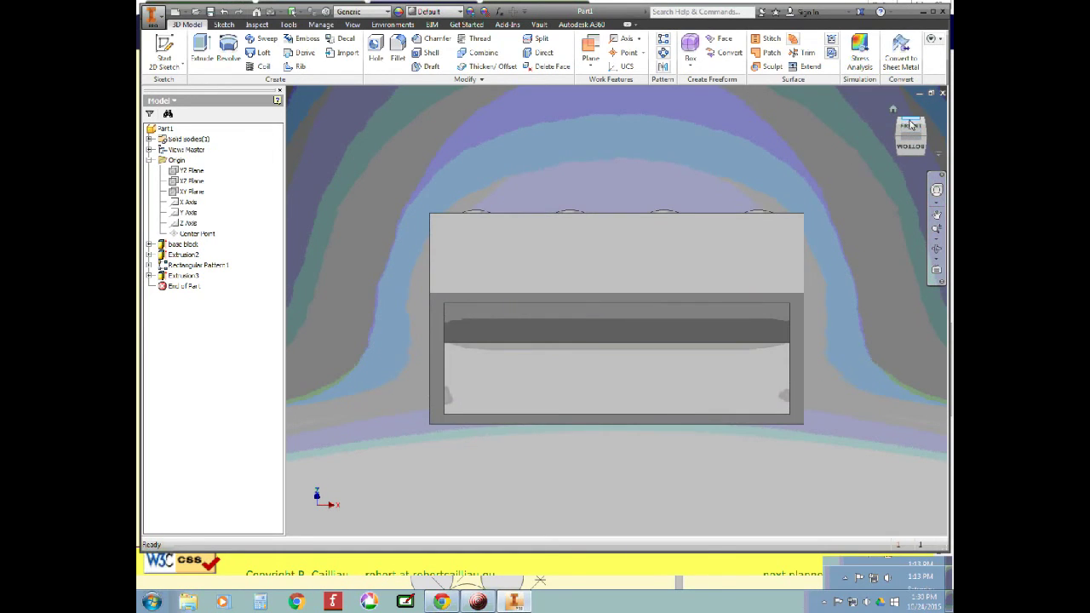
pyautogui.click(911, 125)
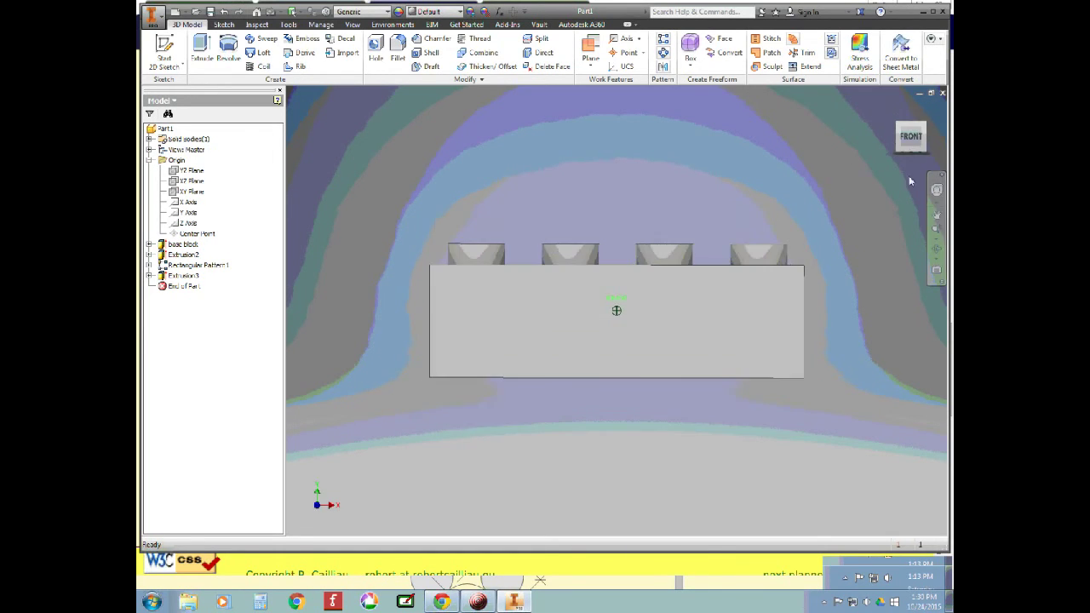
pyautogui.click(192, 256)
pyautogui.click(193, 255)
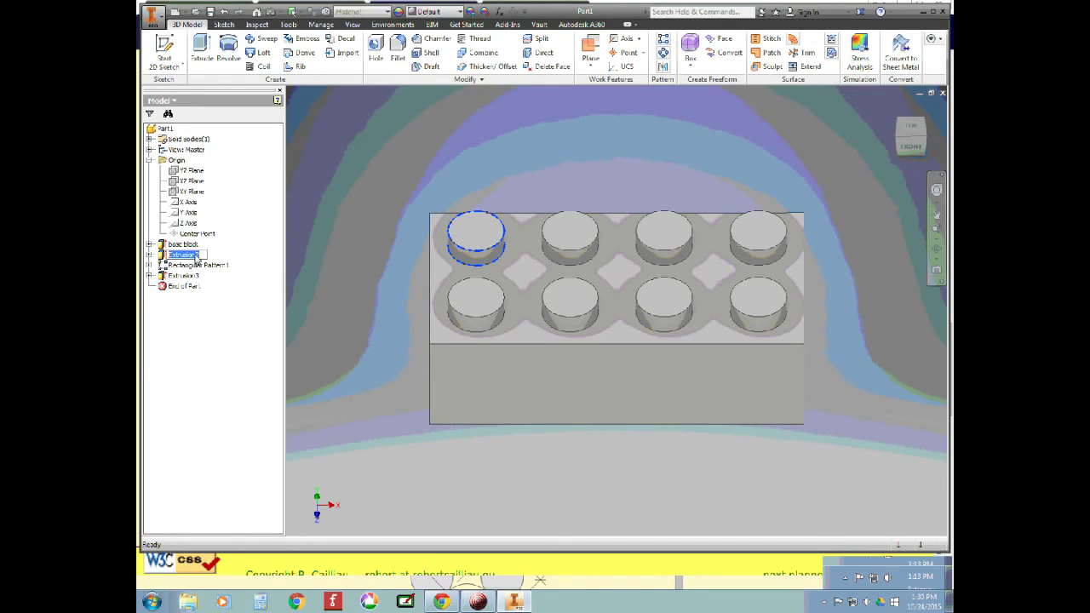
pyautogui.write('Knob')
pyautogui.press('Return')
pyautogui.write('de')
pyautogui.press('Return')
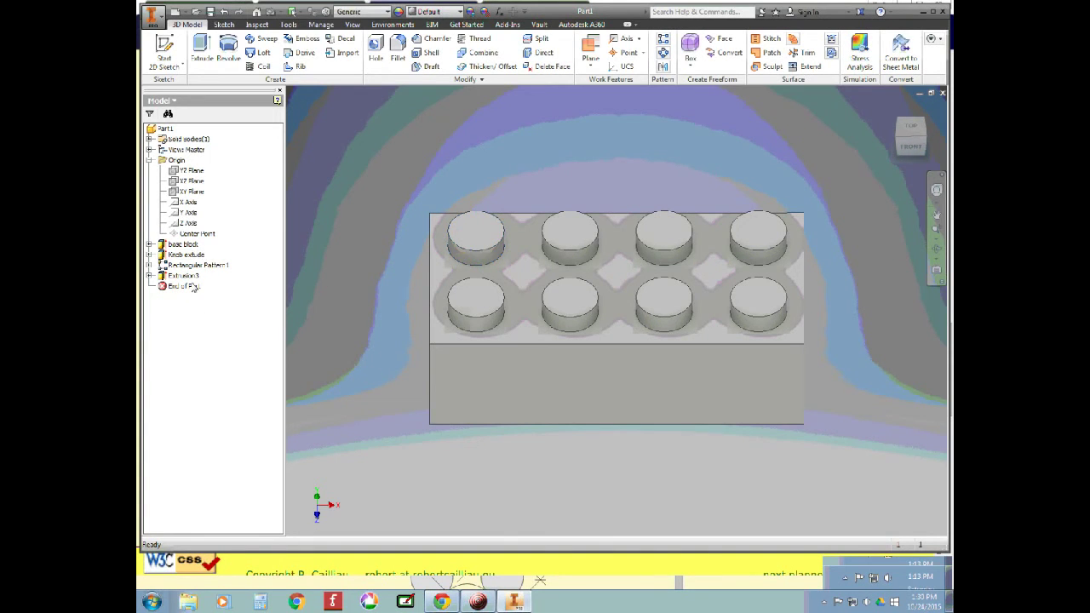
# Step: Rename the cavity's extrusion in the model tree as "Hollow base"
pyautogui.click(189, 276)
pyautogui.click(189, 277)
pyautogui.write('Hollow base')
pyautogui.press('Return')
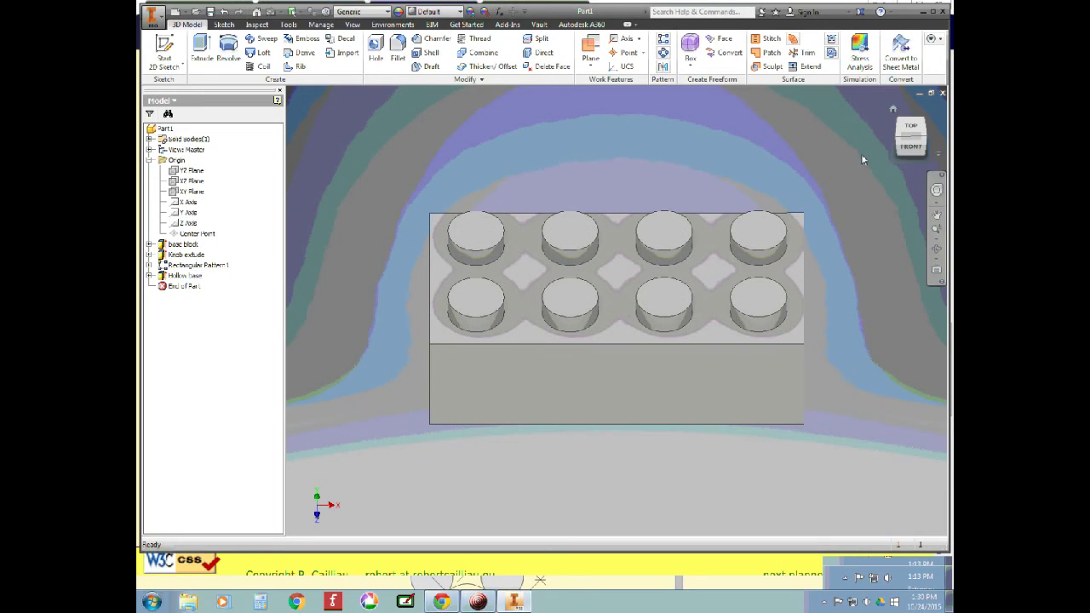
# Step: Examine the underside tubes in the browser's brick drawing, and return to Inventor with the brick viewed from below
pyautogui.hotkey('alt', 'Tab')
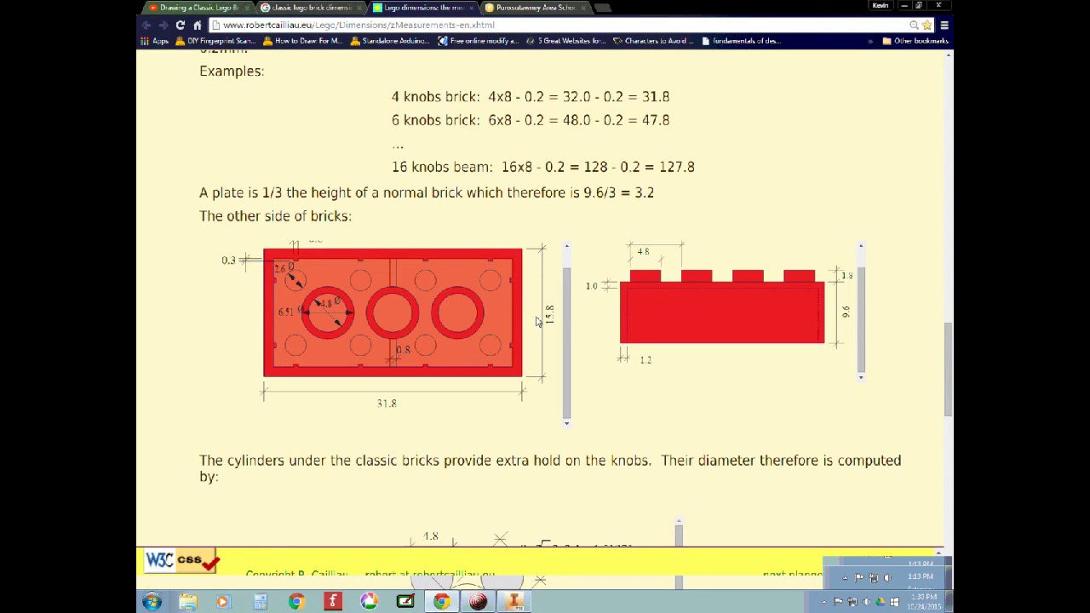
pyautogui.hotkey('alt', 'Tab')
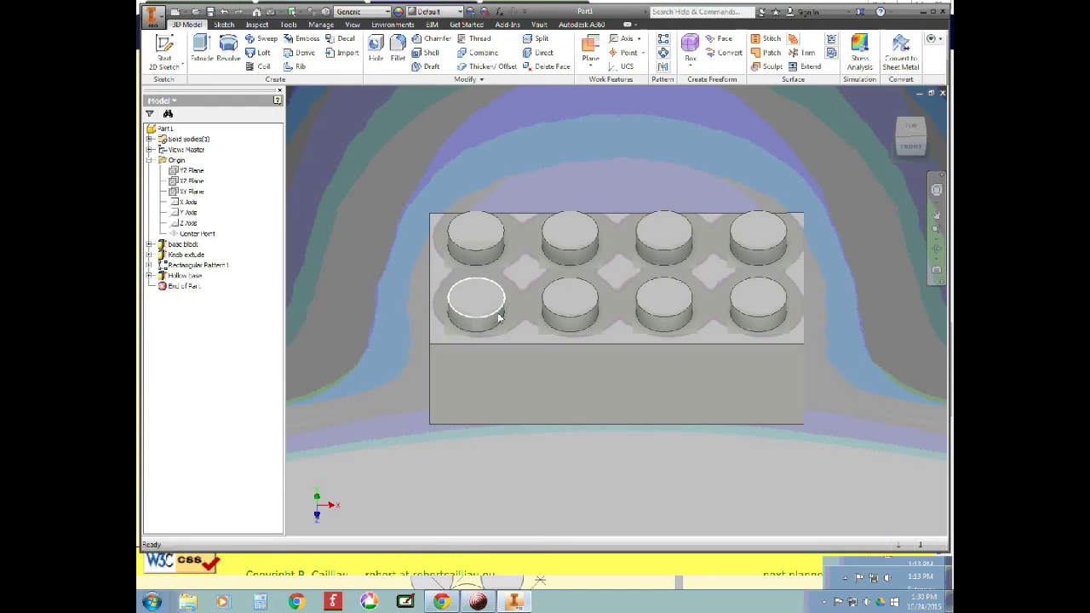
pyautogui.click(911, 148)
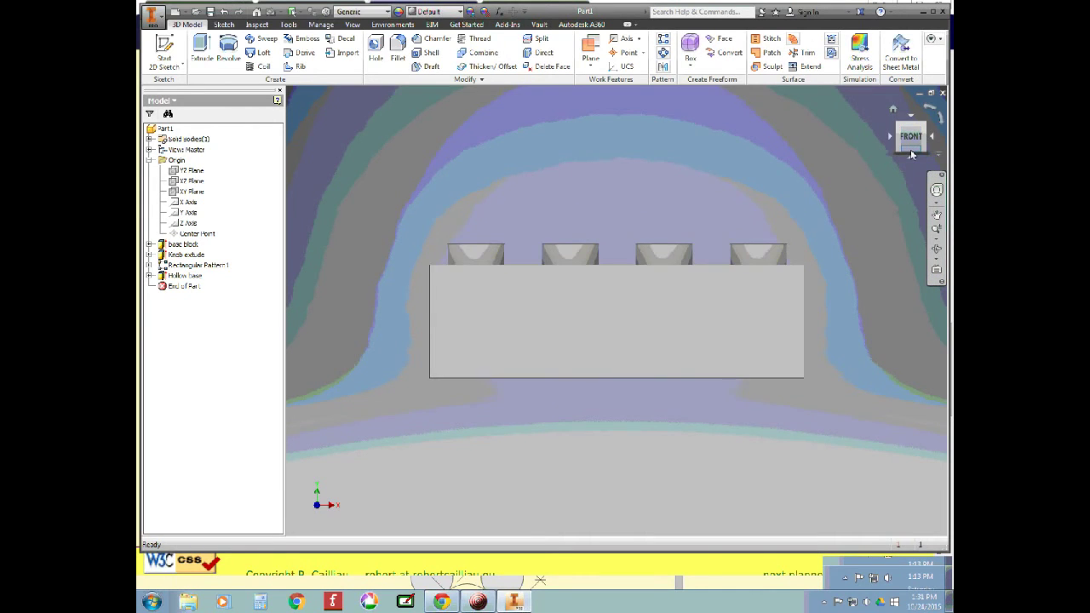
pyautogui.click(911, 152)
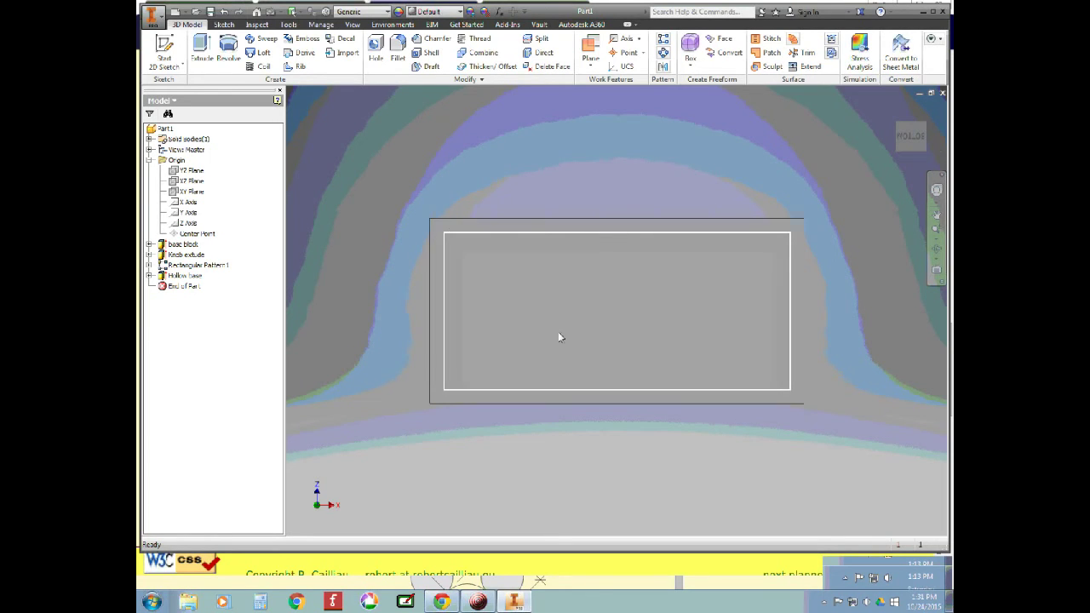
pyautogui.hotkey('alt', 'Tab')
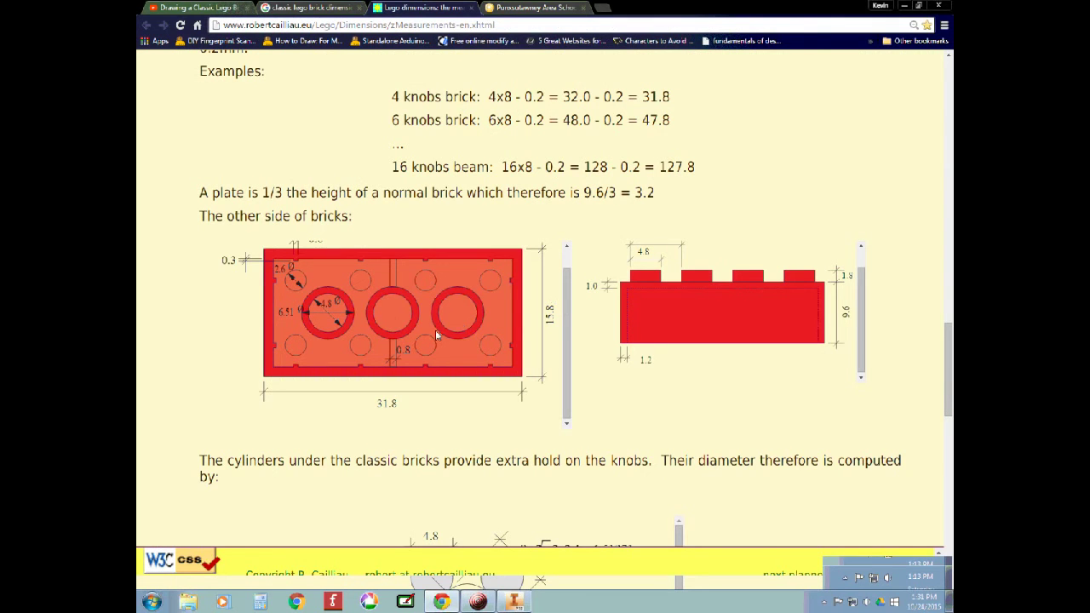
pyautogui.hotkey('alt', 'Tab')
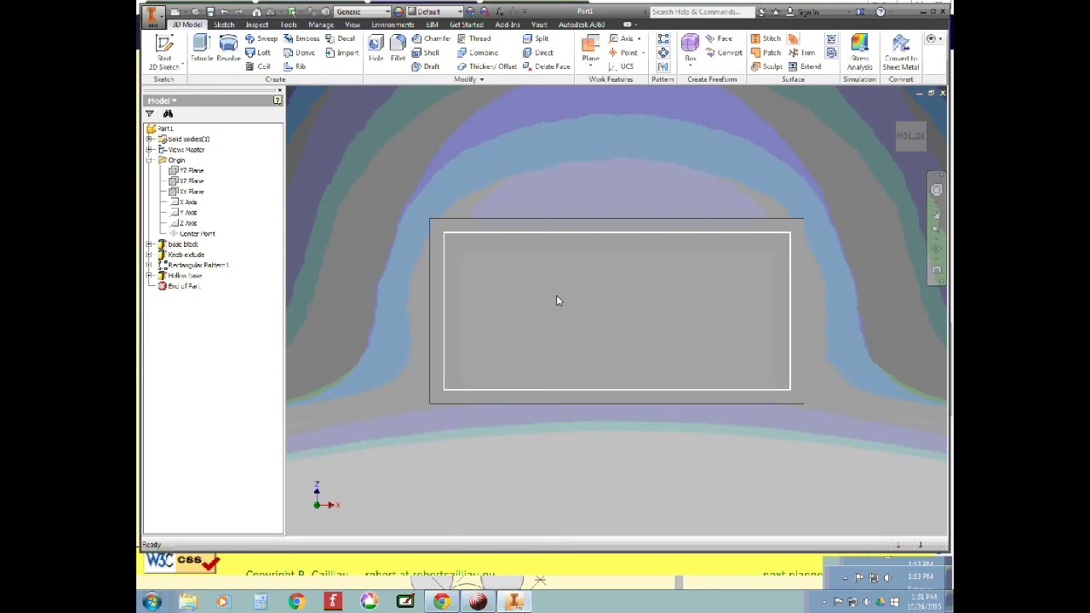
# Step: Start a new sketch on the inner face at the bottom of the cavity
pyautogui.moveTo(910, 128)
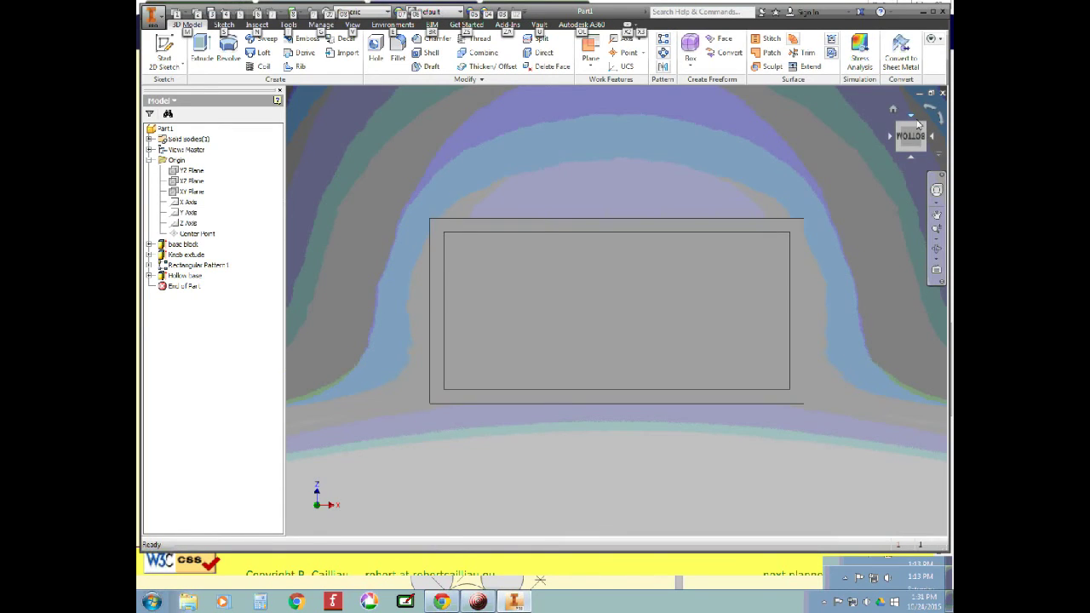
pyautogui.click(909, 121)
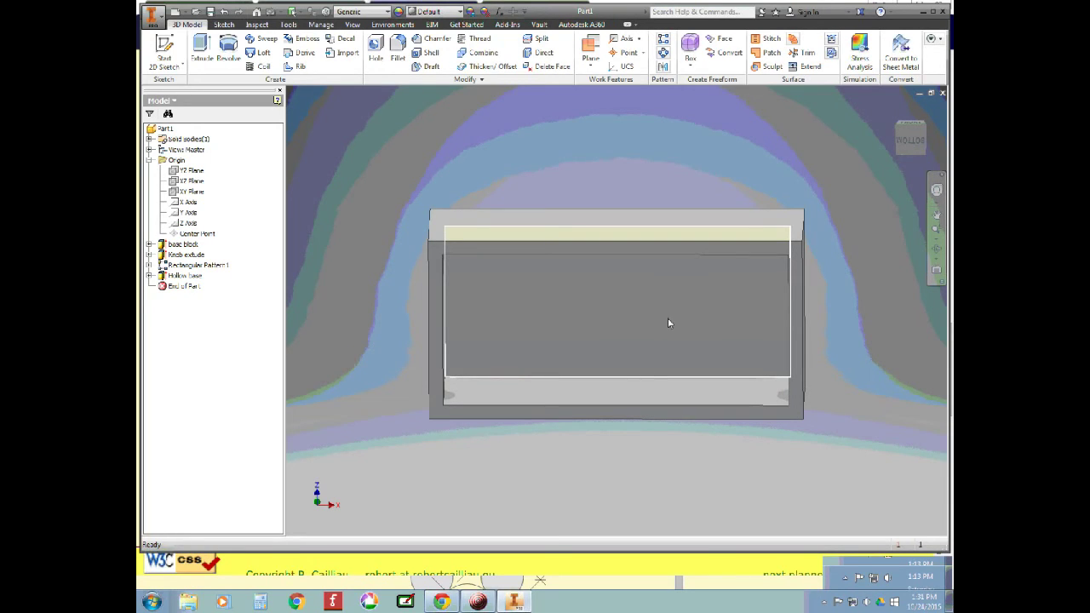
pyautogui.click(618, 316)
pyautogui.click(606, 337)
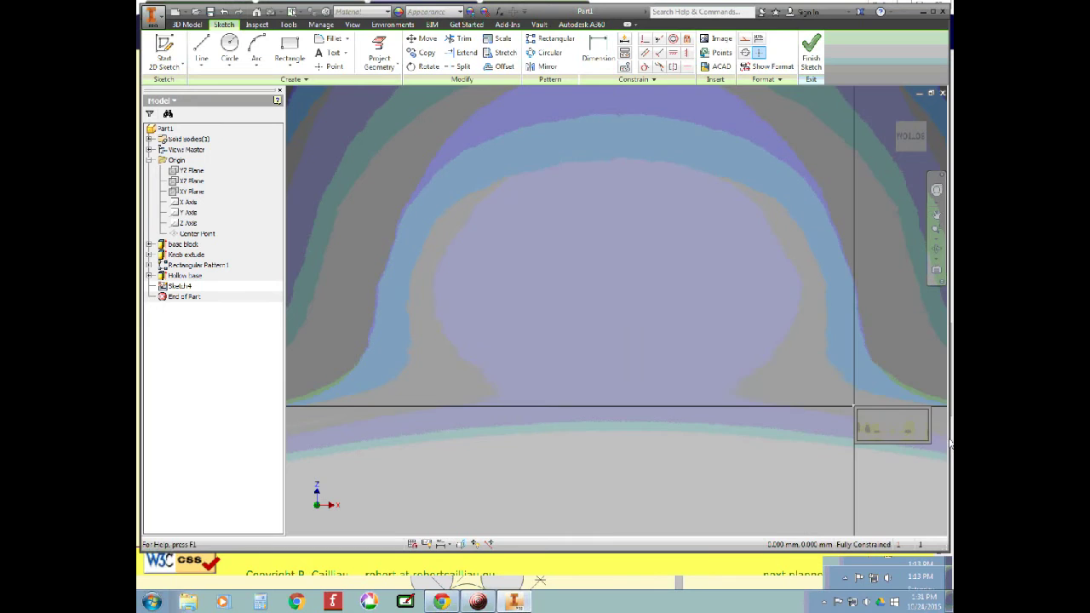
pyautogui.scroll(3, 927, 439)
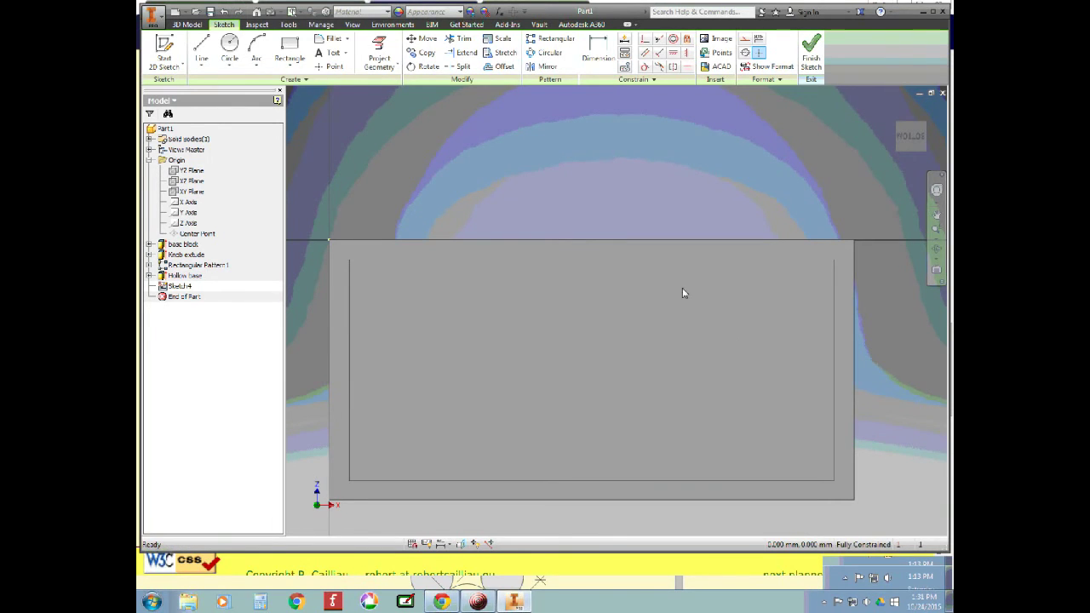
# Step: Check the tube diameters in the browser's drawing, and sketch two separate circles of 4.8 mm and 6.51 mm above the brick in Inventor
pyautogui.hotkey('alt', 'Tab')
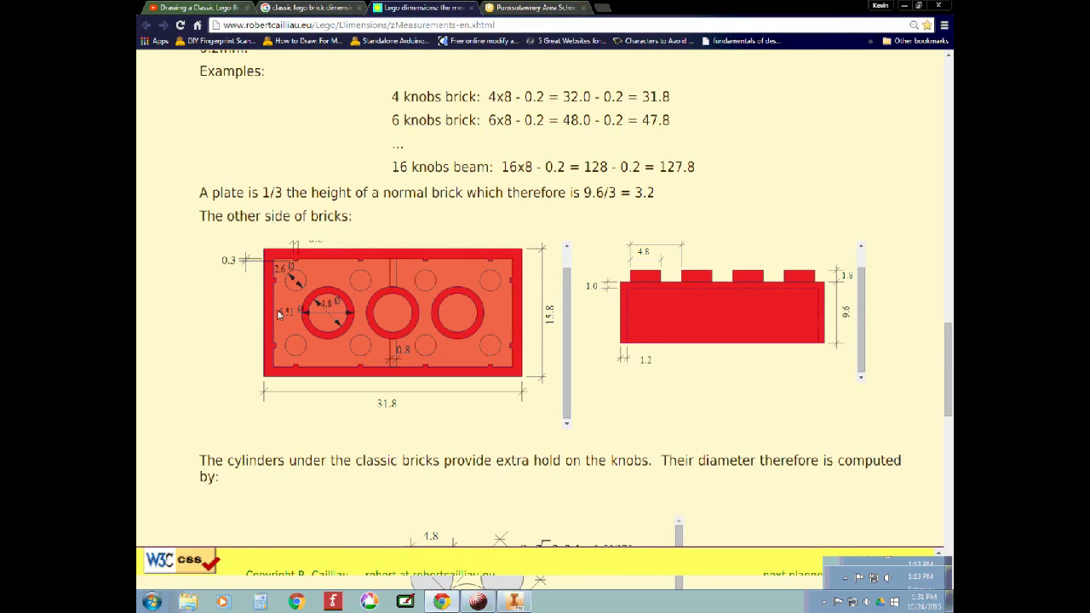
pyautogui.hotkey('alt', 'Tab')
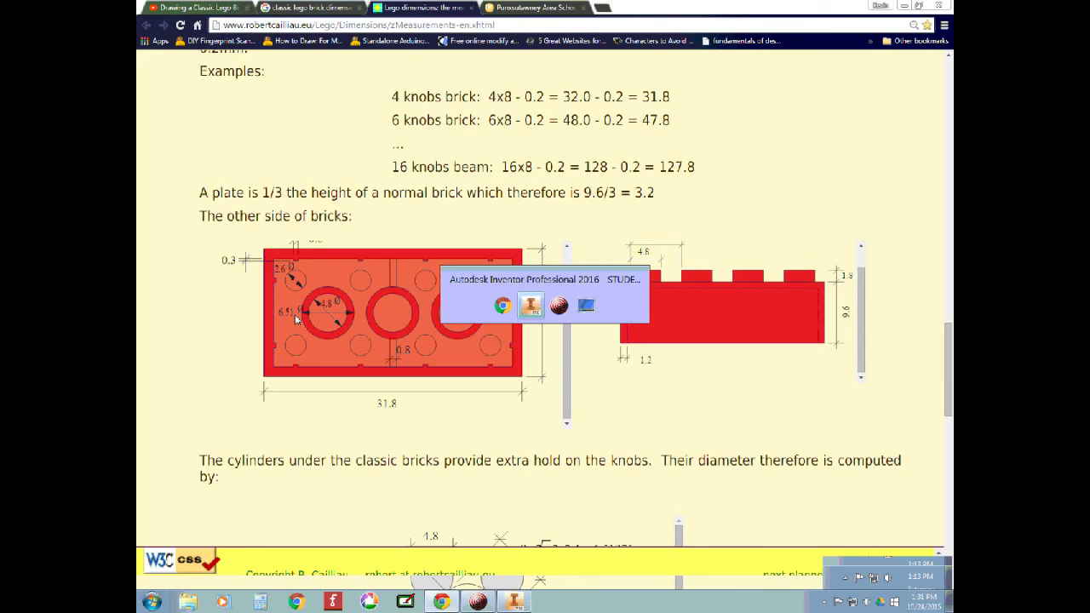
pyautogui.click(237, 49)
pyautogui.click(426, 133)
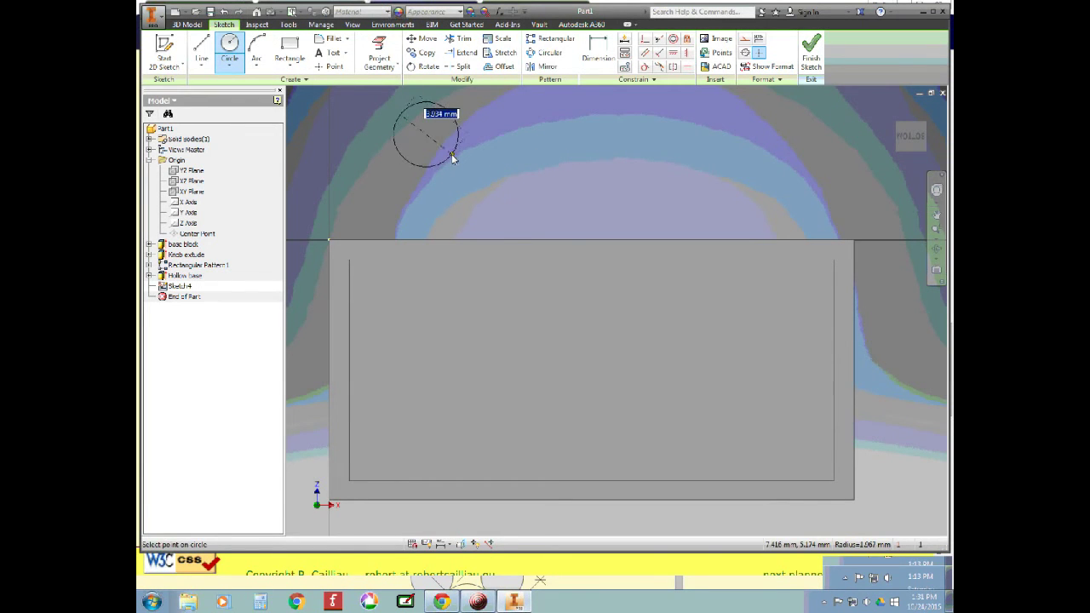
pyautogui.write('4.8')
pyautogui.press('Return')
pyautogui.click(519, 124)
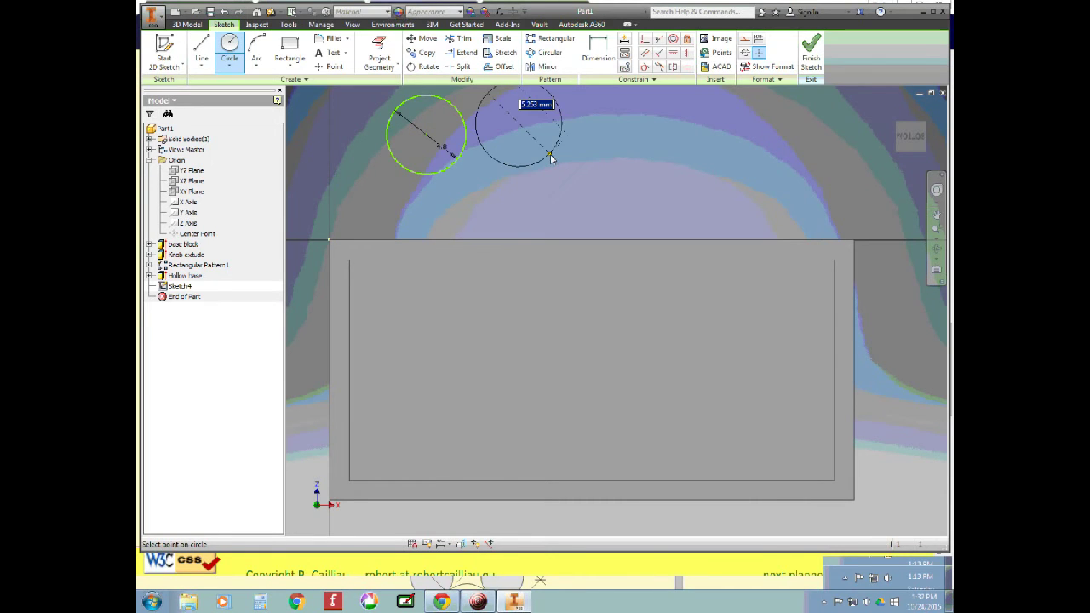
pyautogui.write('6.51')
pyautogui.press('Return')
# Step: Recheck the tube in the browser's drawing, pull the 6.51 mm circle away from the 4.8 mm circle, and make the two circles concentric in Inventor
pyautogui.scroll(3, 596, 162)
pyautogui.hotkey('alt', 'Tab')
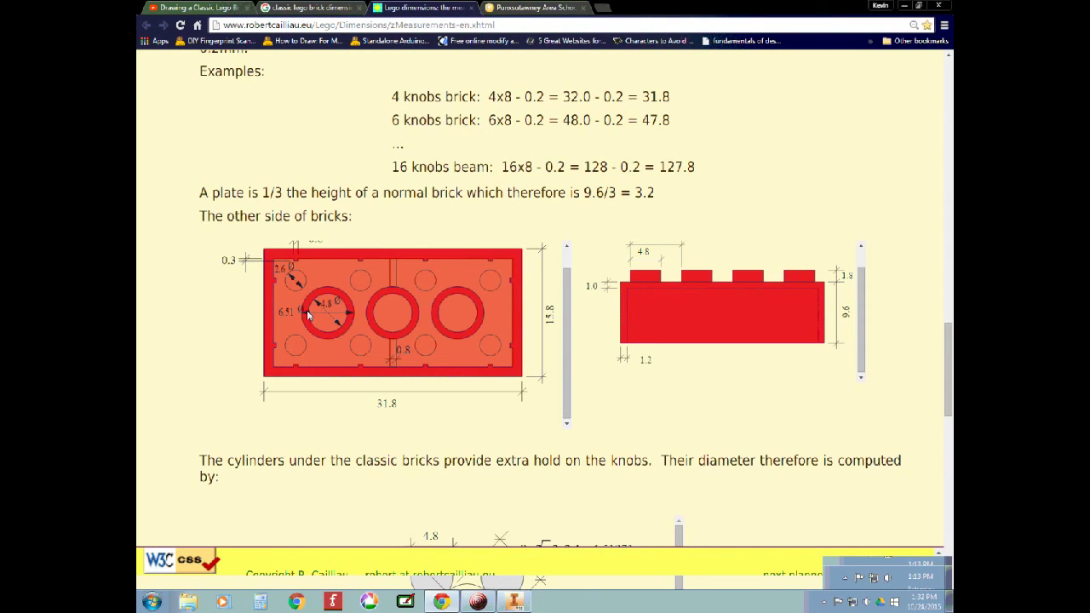
pyautogui.hotkey('alt', 'Tab')
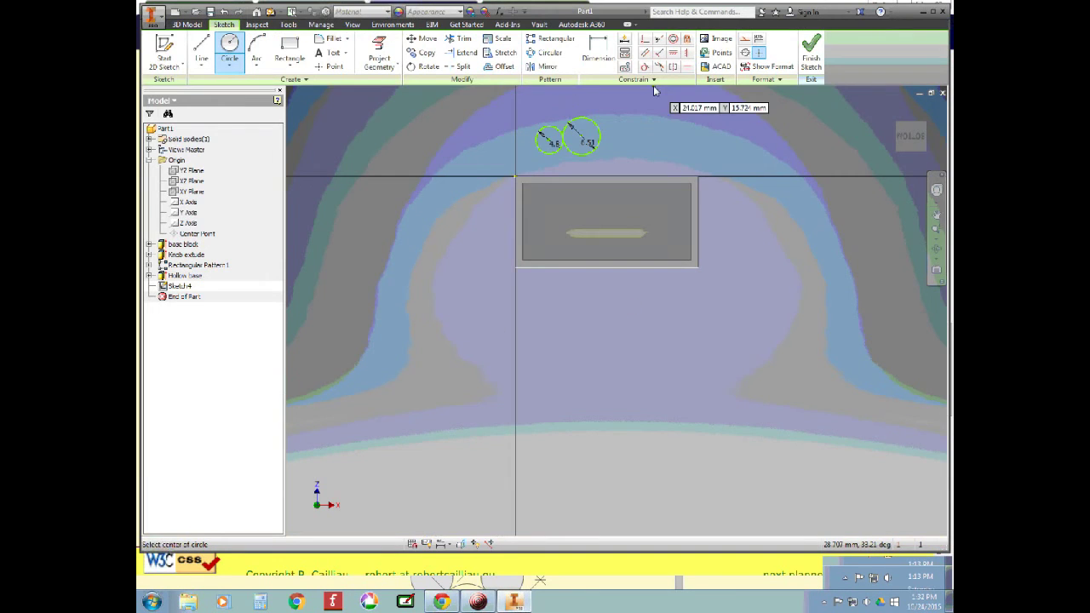
pyautogui.scroll(-1, 557, 107)
pyautogui.scroll(3, 559, 111)
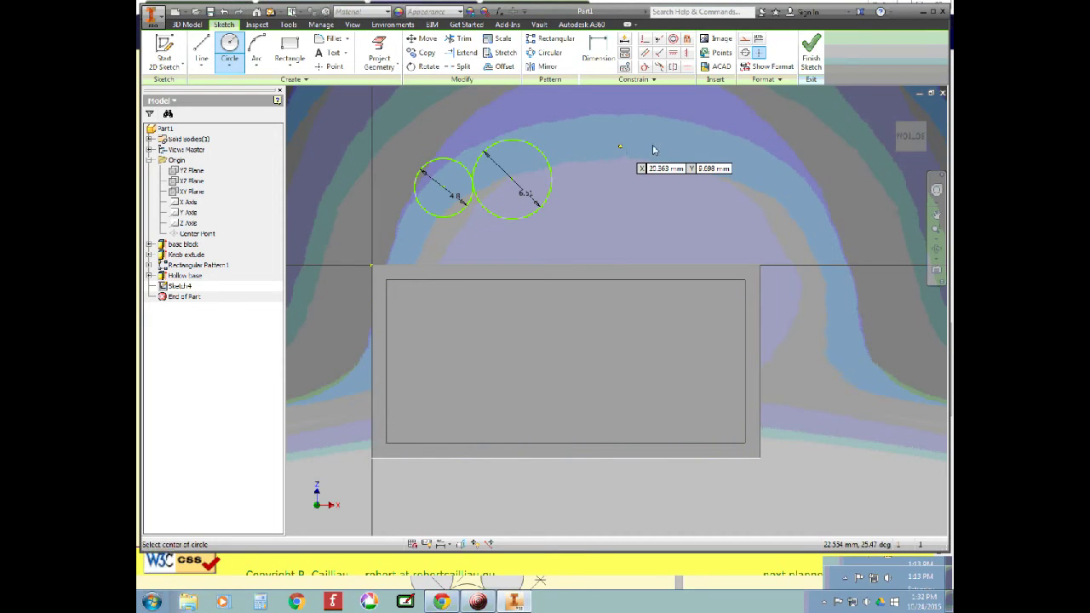
pyautogui.press('Escape')
pyautogui.moveTo(511, 181); pyautogui.dragTo(501, 185)
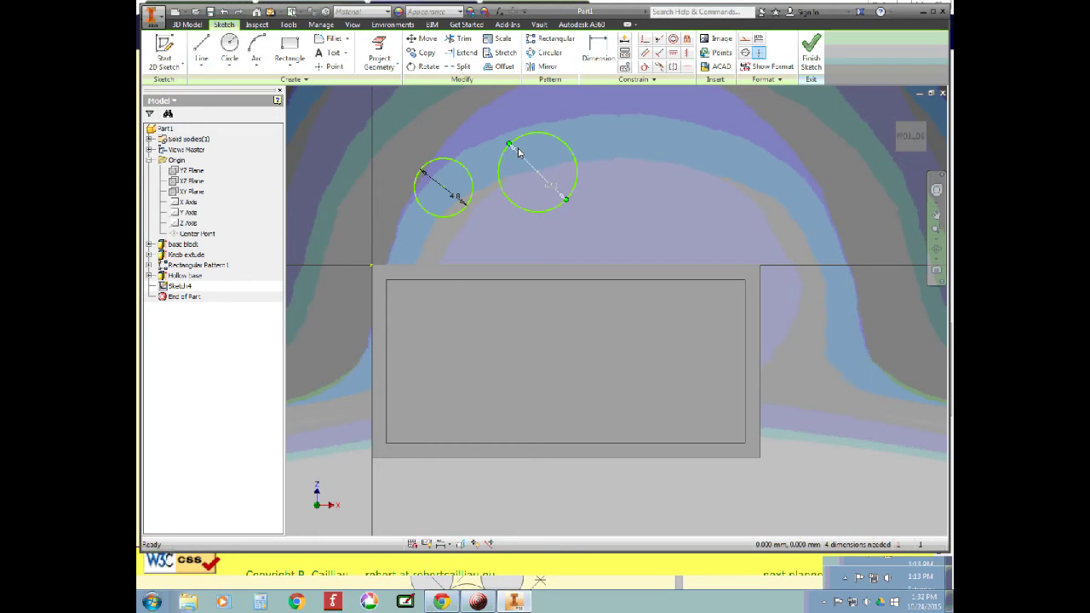
pyautogui.click(673, 42)
pyautogui.click(497, 162)
pyautogui.click(470, 173)
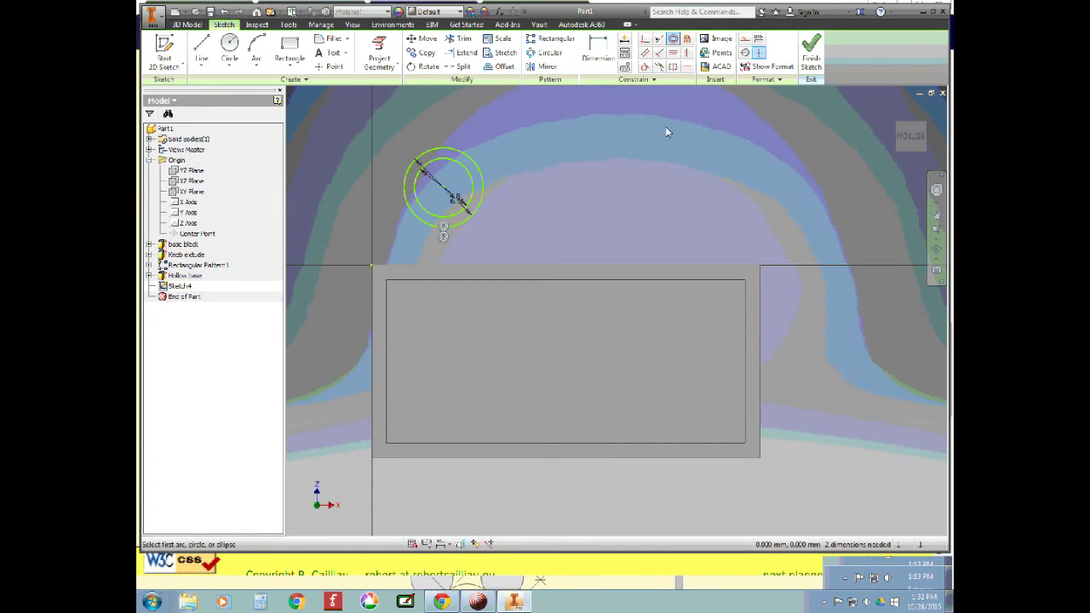
pyautogui.press('Escape')
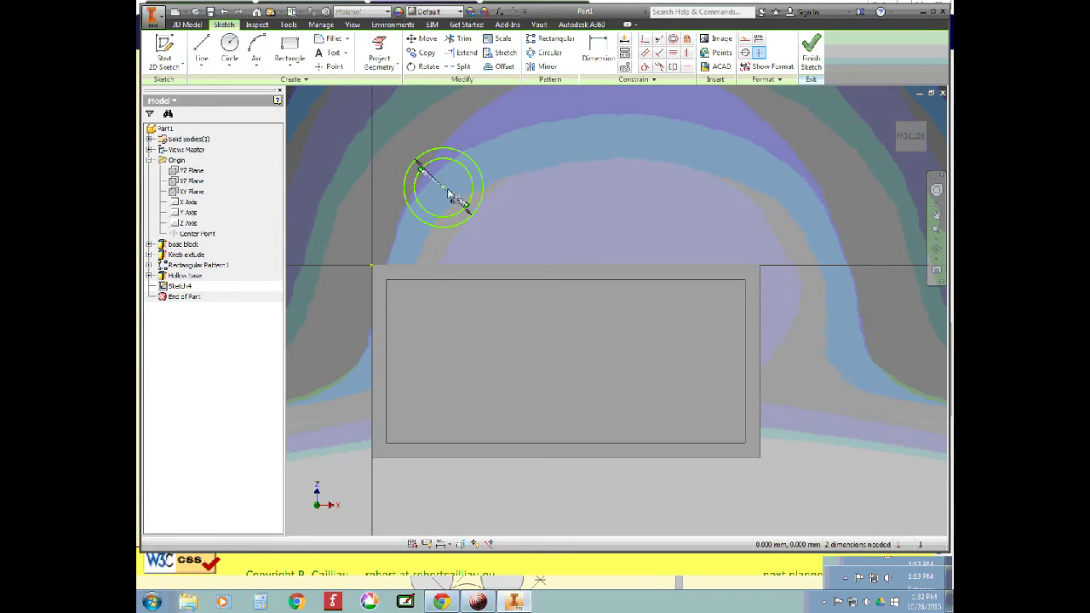
# Step: Move the concentric circles to the middle of the cavity, and check the brick's overall dimensions in the browser's drawing before returning to Inventor
pyautogui.moveTo(452, 197)
pyautogui.mouseDown()
pyautogui.moveTo(498, 232)
pyautogui.moveTo(574, 383)
pyautogui.moveTo(557, 388)
pyautogui.moveTo(584, 366)
pyautogui.moveTo(567, 364)
pyautogui.mouseUp()
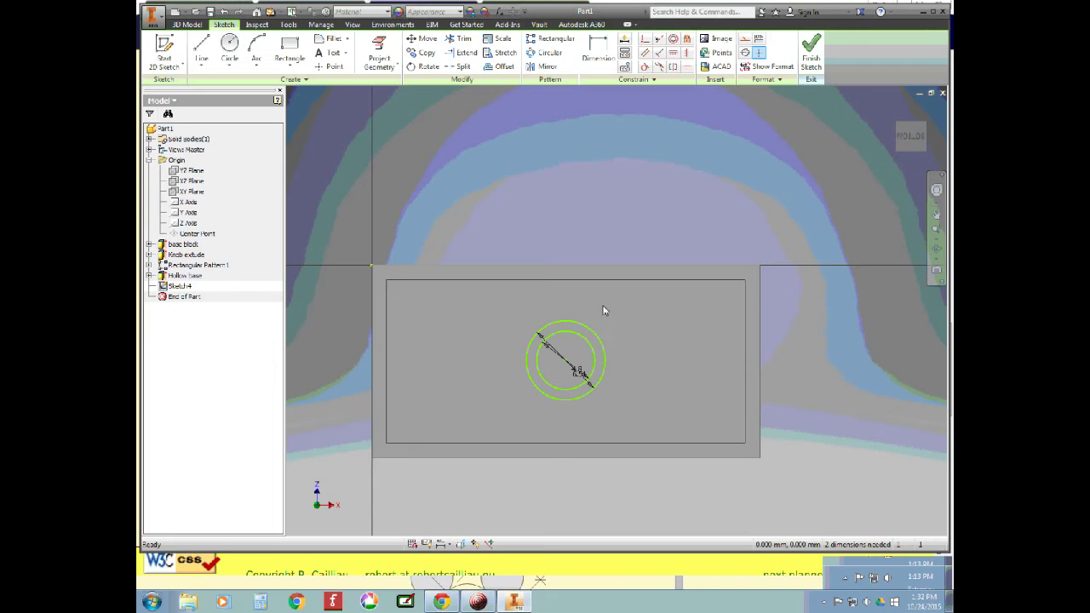
pyautogui.hotkey('alt', 'Tab')
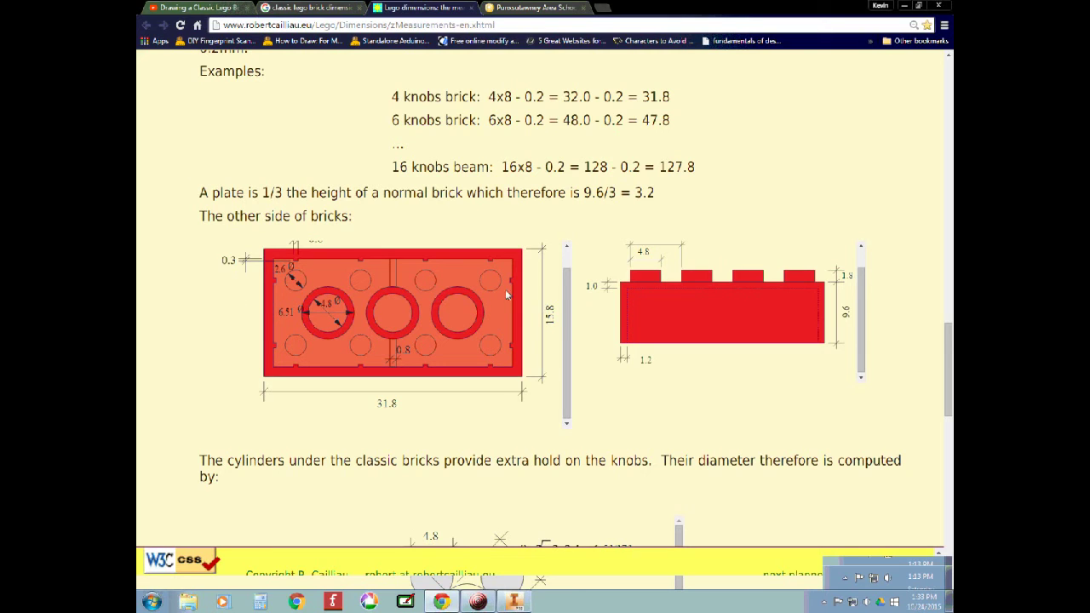
pyautogui.hotkey('alt', 'Tab')
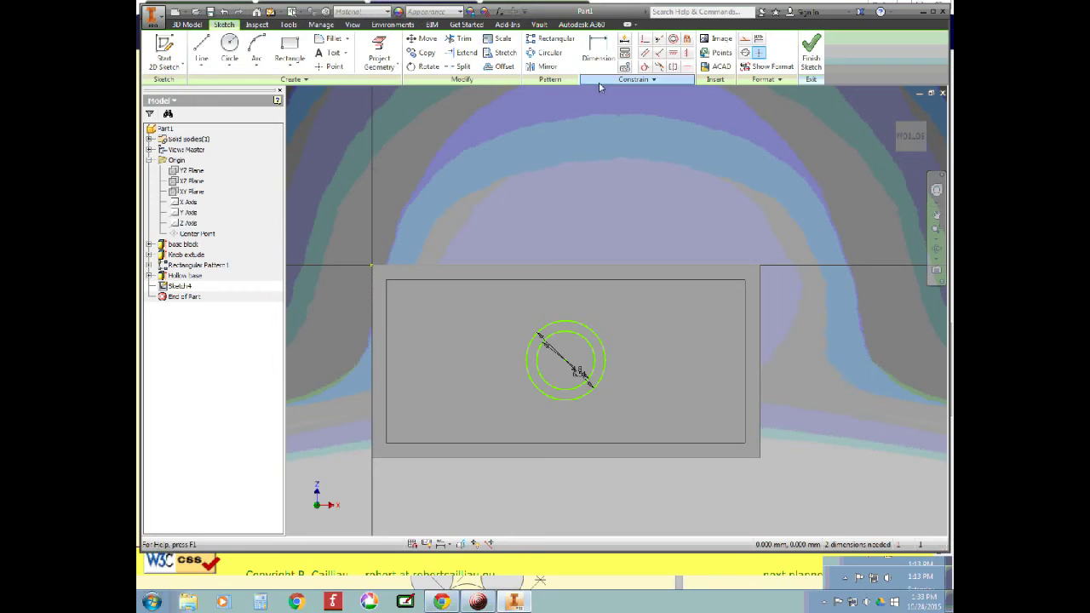
# Step: Dimension the vertical distance between the circles' shared centre and the brick's upper long edge
pyautogui.click(599, 51)
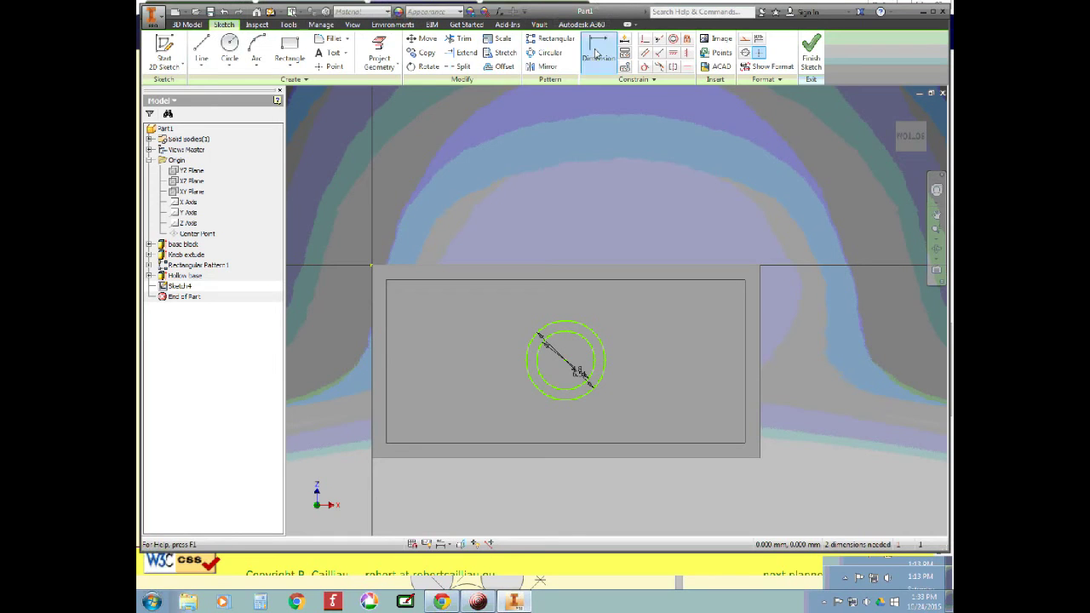
pyautogui.click(566, 361)
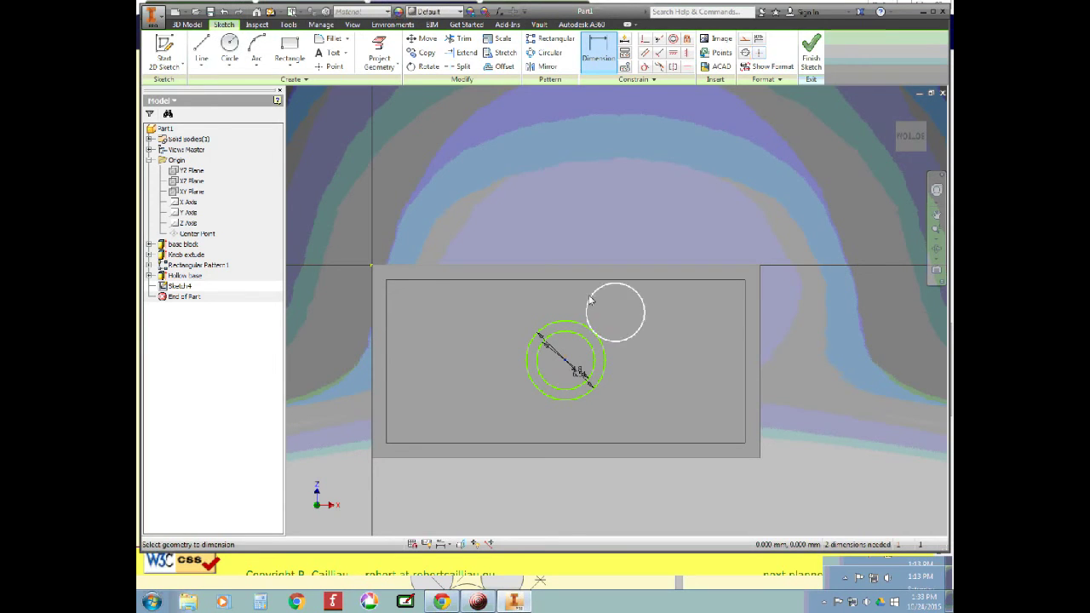
pyautogui.click(587, 265)
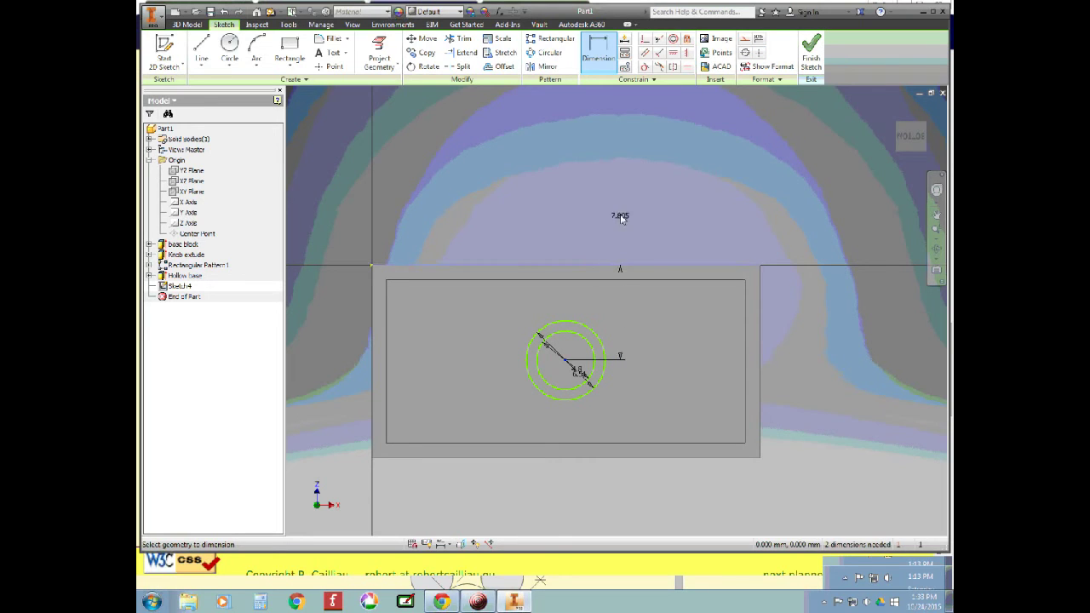
pyautogui.click(616, 180)
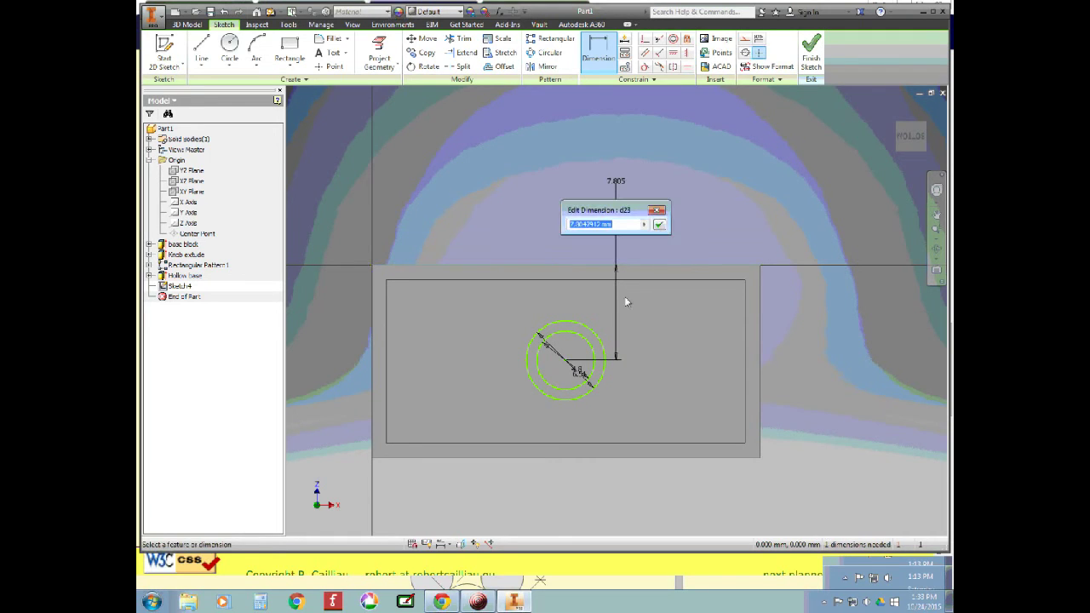
pyautogui.write('11.0/2')
pyautogui.press('Return')
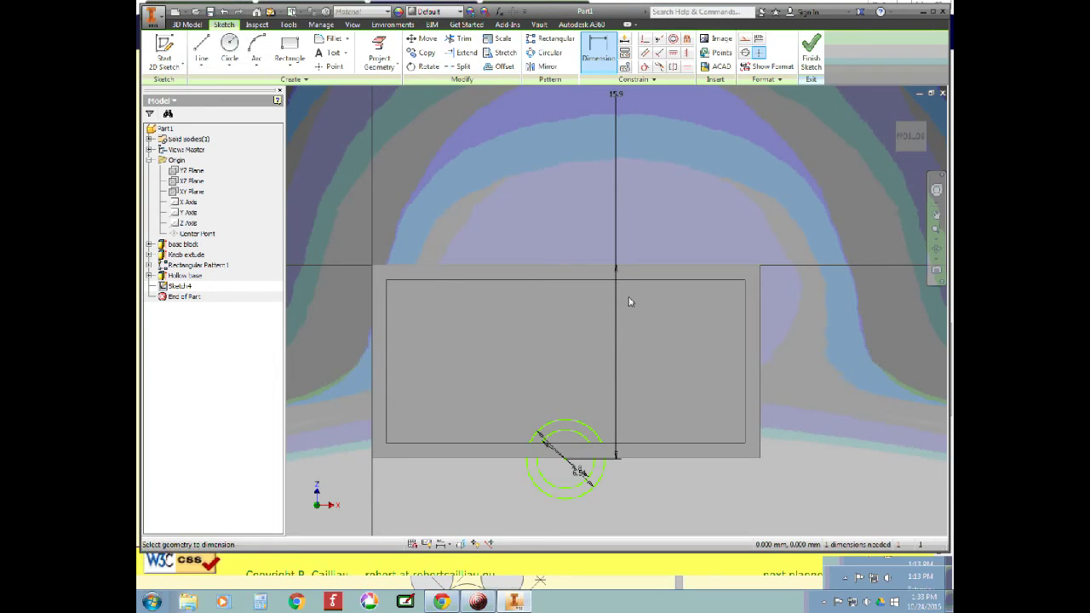
pyautogui.hotkey('ctrl', 'z')
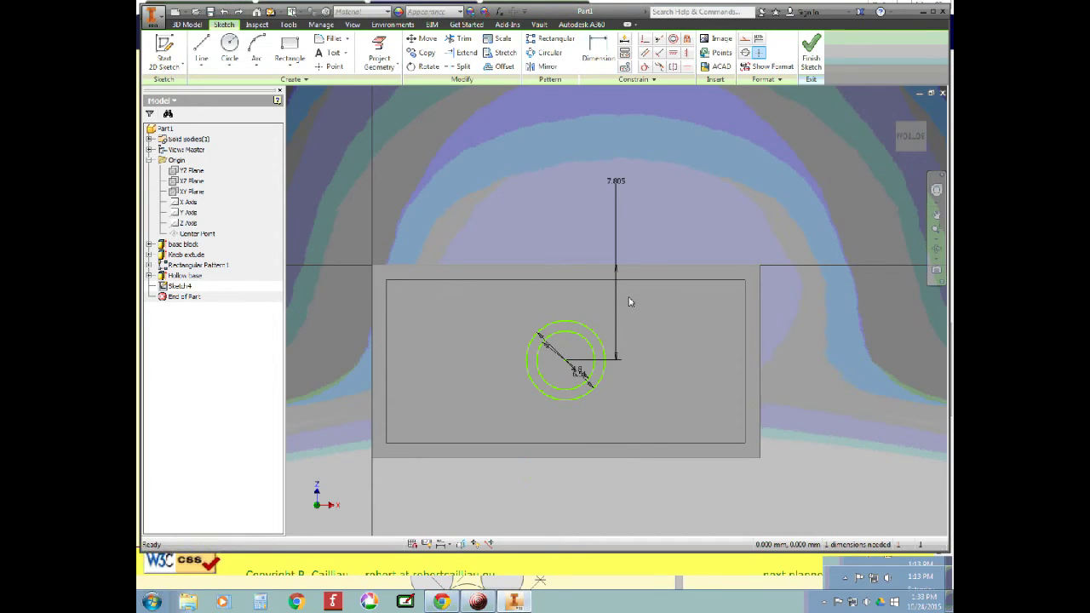
# Step: Set the vertical distance from the upper long edge to the circles' centre to 7.9 mm
pyautogui.doubleClick(614, 179)
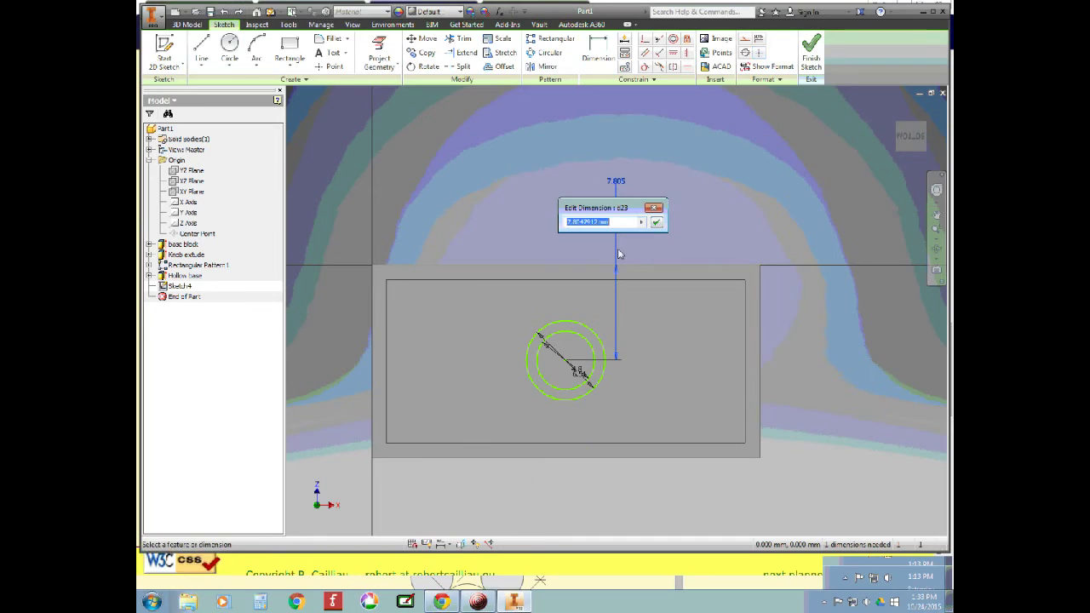
pyautogui.write('15.5/2')
pyautogui.press('Return')
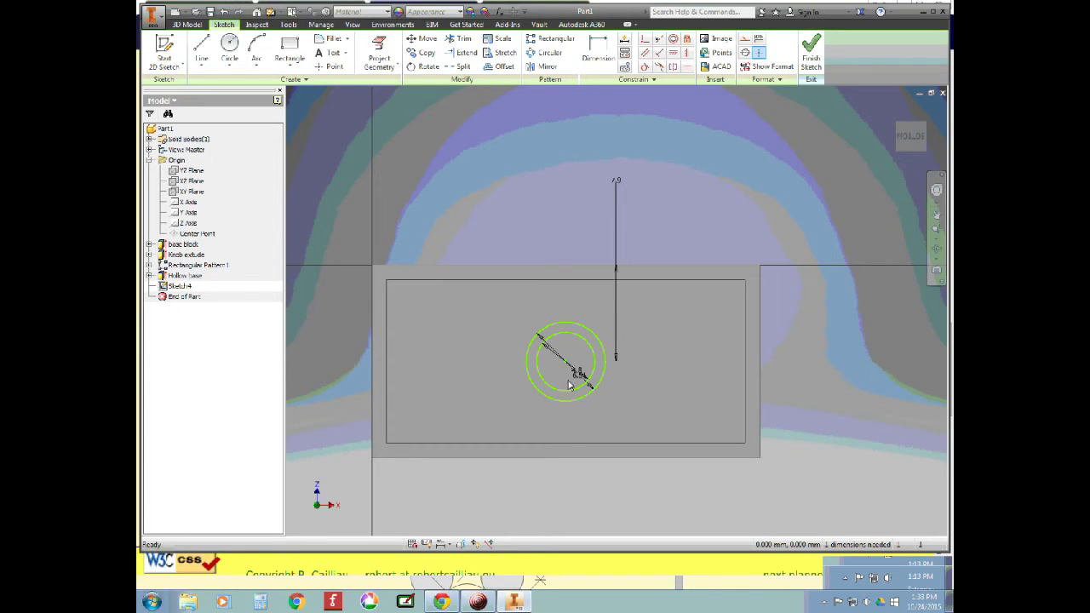
# Step: Dimension the horizontal distance from the brick's left short edge to the circles' centre as 31.8/2 mm
pyautogui.press('d')
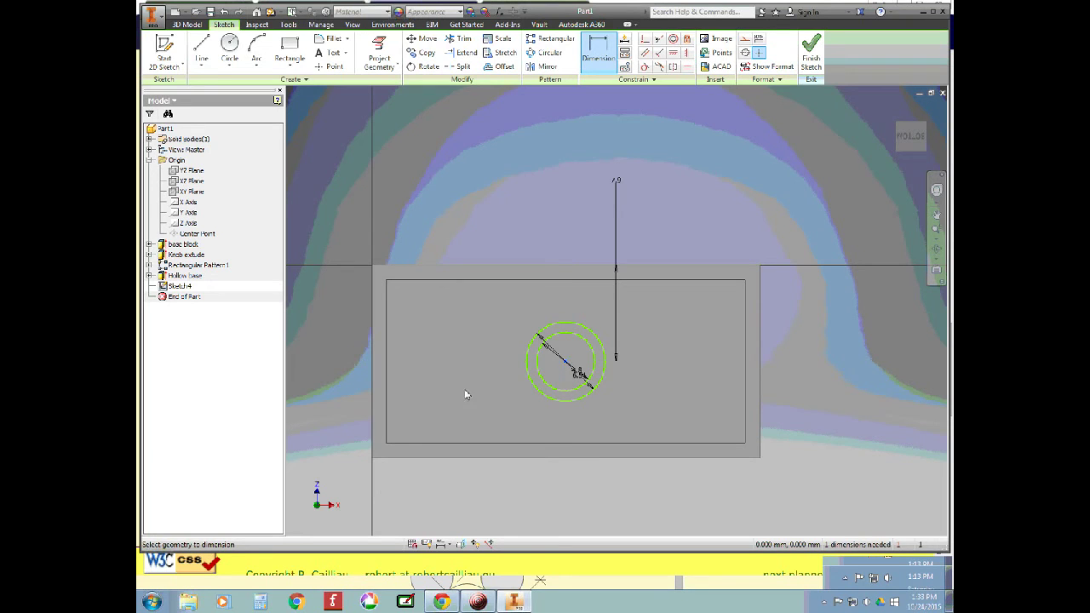
pyautogui.click(372, 381)
pyautogui.click(564, 361)
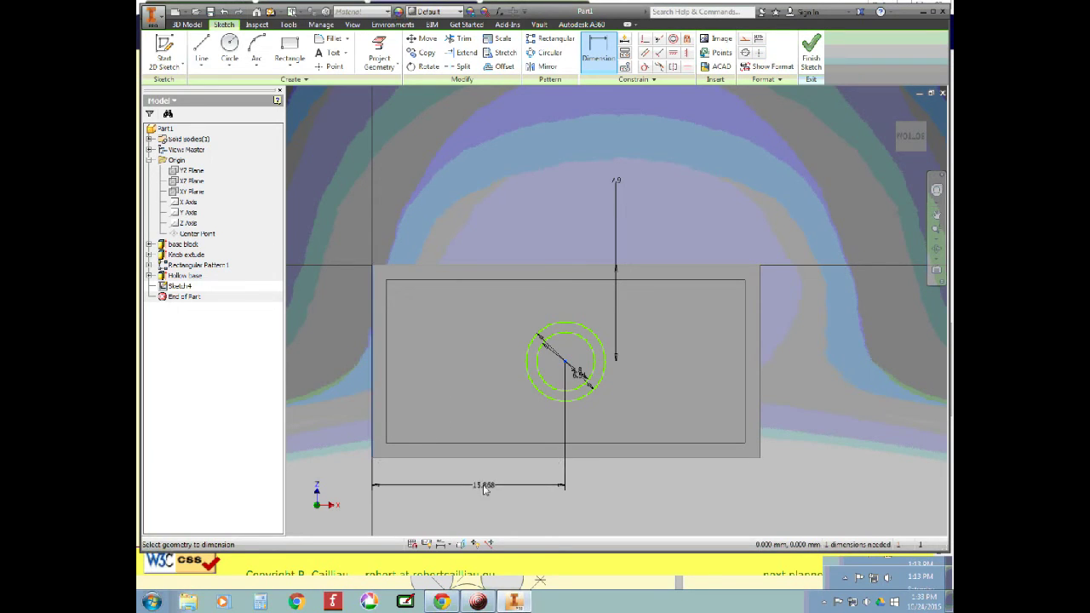
pyautogui.click(511, 486)
pyautogui.write('31.8/2')
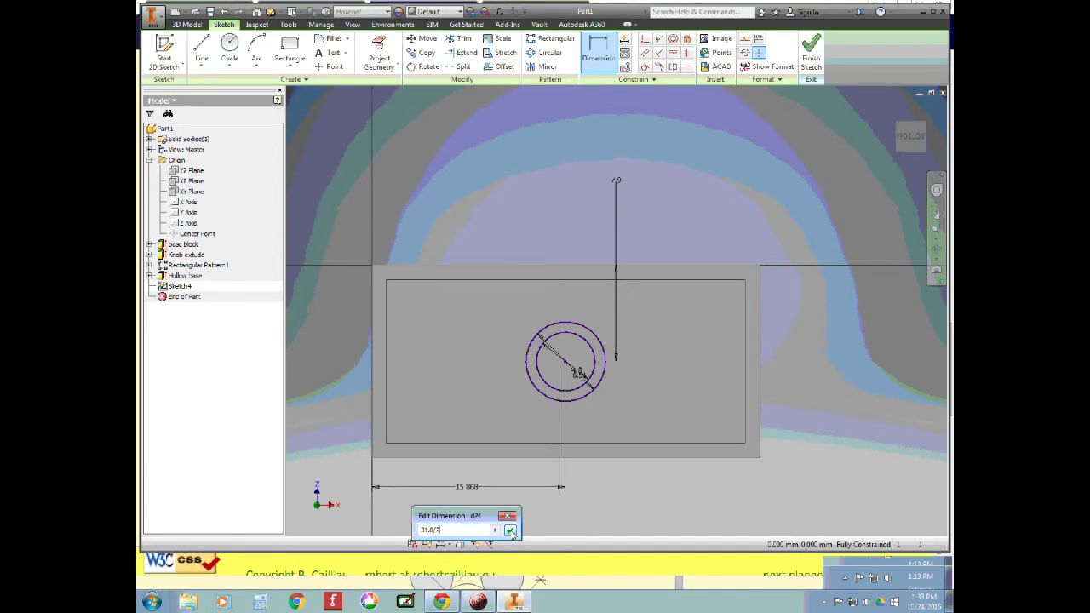
pyautogui.click(510, 530)
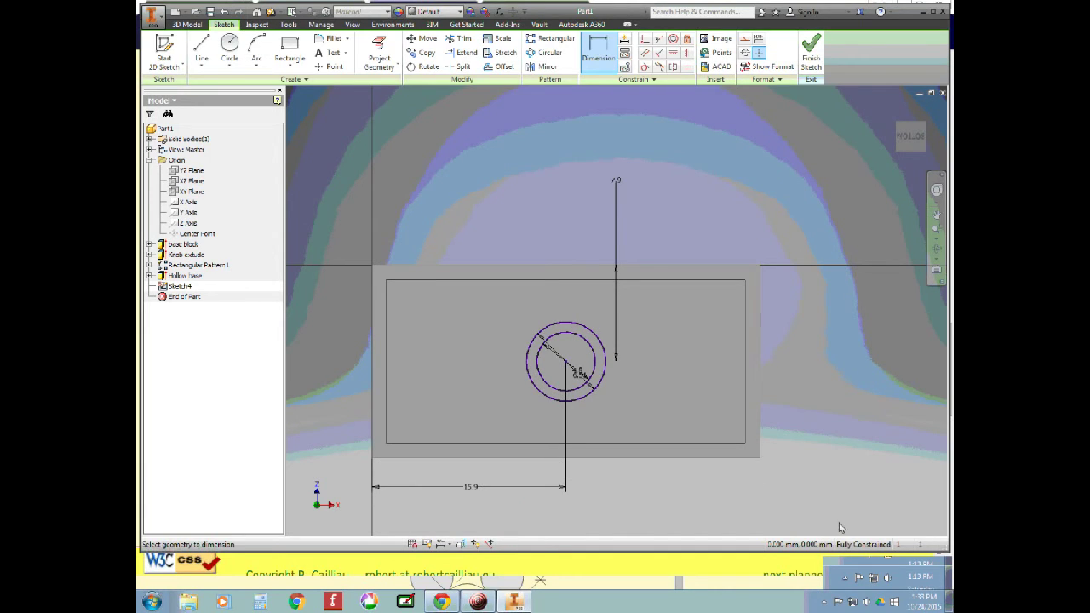
pyautogui.scroll(3, 819, 448)
pyautogui.scroll(-5, 815, 448)
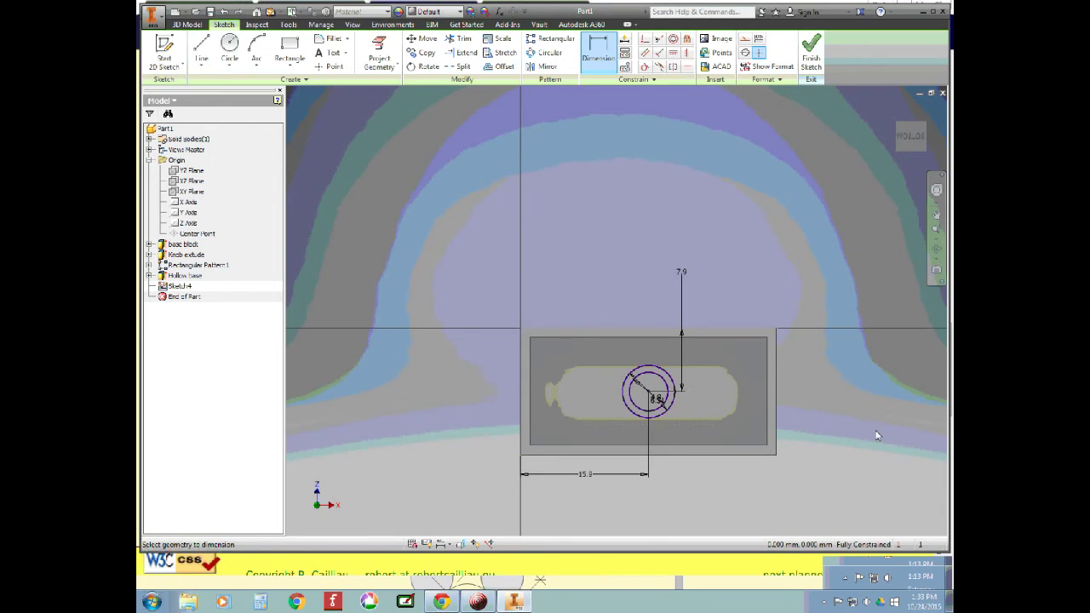
pyautogui.press('Escape')
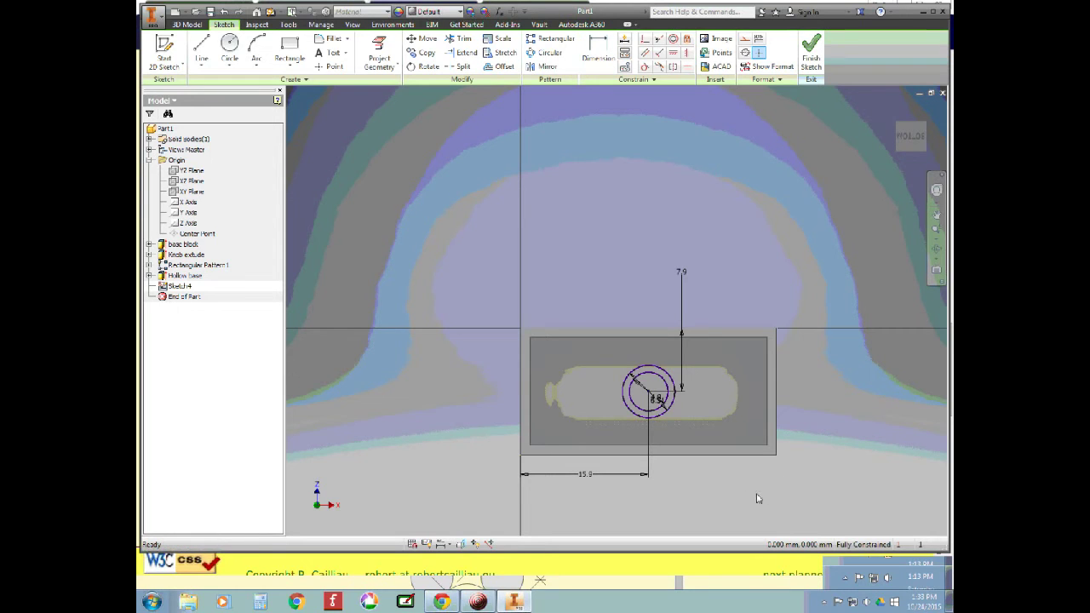
# Step: Reposition the circles' vertical and horizontal location dimensions closer to the brick, and finish the sketch
pyautogui.scroll(3, 839, 477)
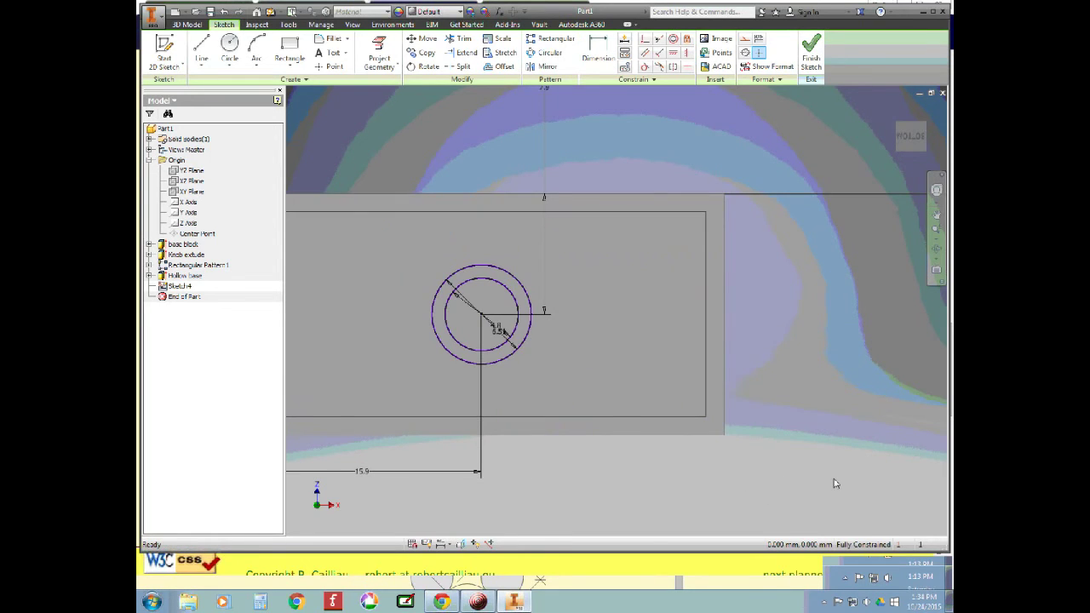
pyautogui.scroll(-2, 833, 483)
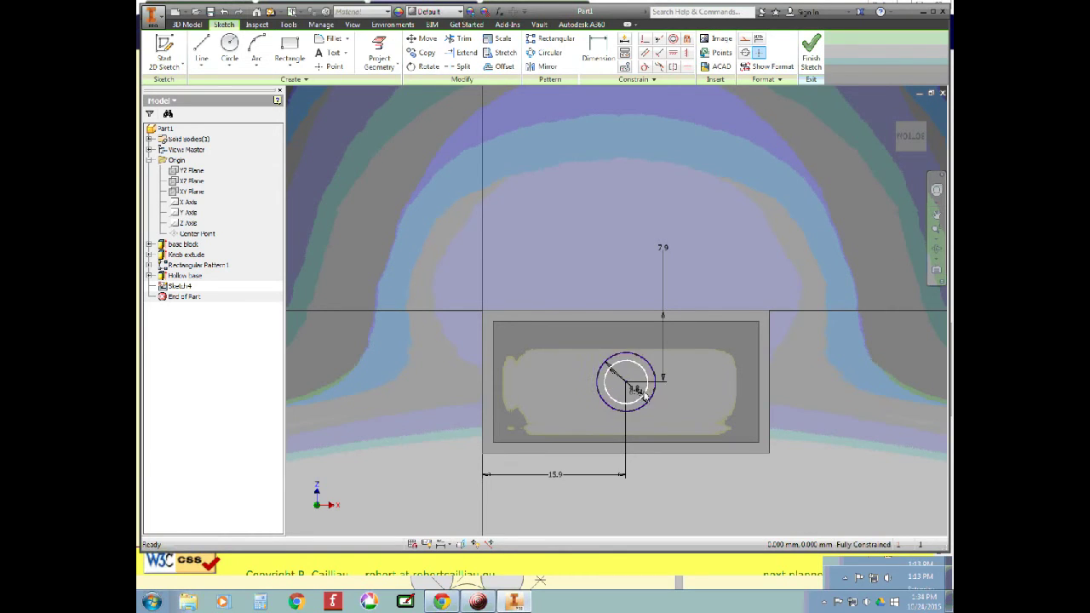
pyautogui.moveTo(662, 246); pyautogui.dragTo(658, 298)
pyautogui.moveTo(555, 475); pyautogui.dragTo(555, 464)
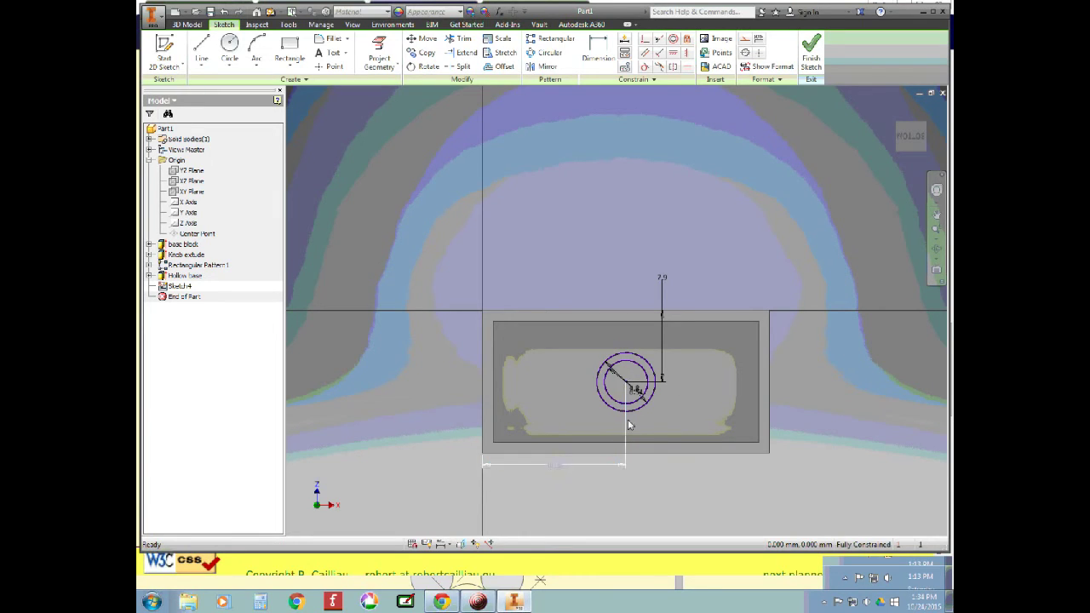
pyautogui.click(634, 394)
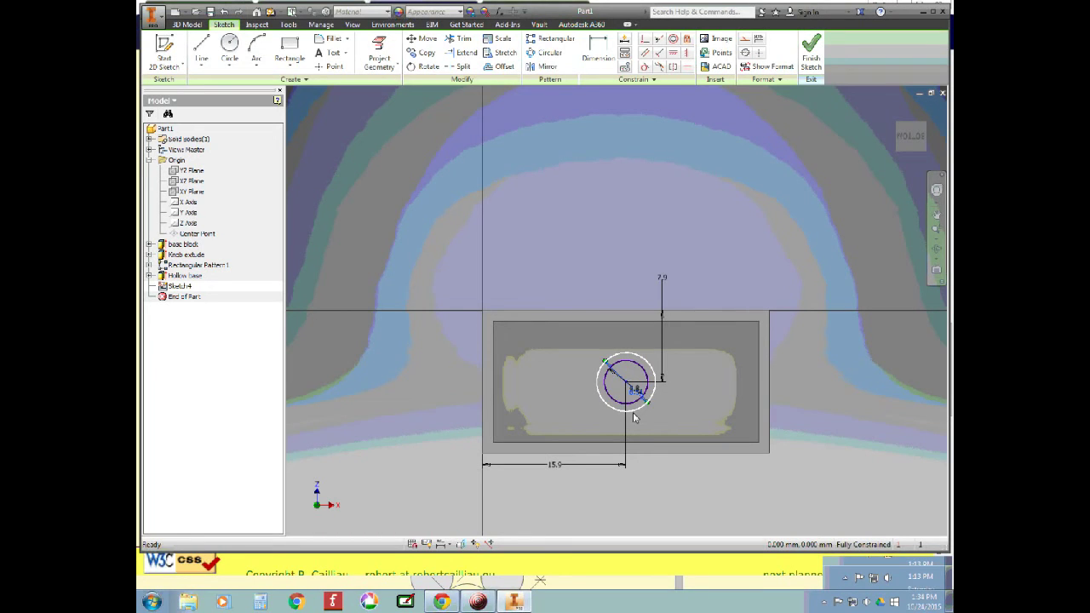
pyautogui.click(634, 417)
pyautogui.hotkey('ctrl', 'Return')
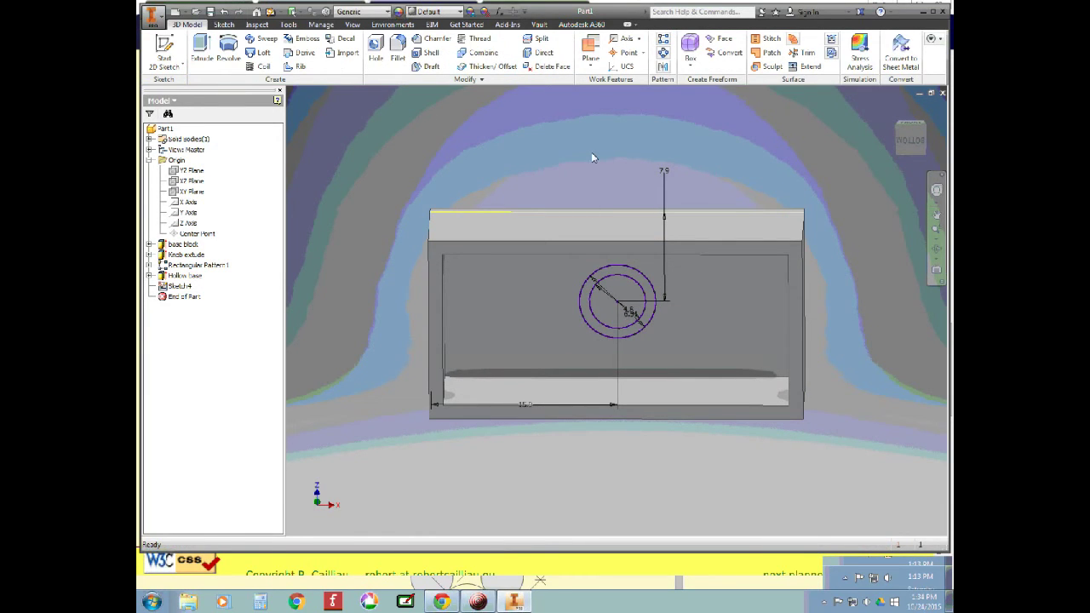
# Step: Extrude the ring between the two circles by 9.6-1 mm as the centre tube, checking the underside drawing in the browser before confirming
pyautogui.press('e')
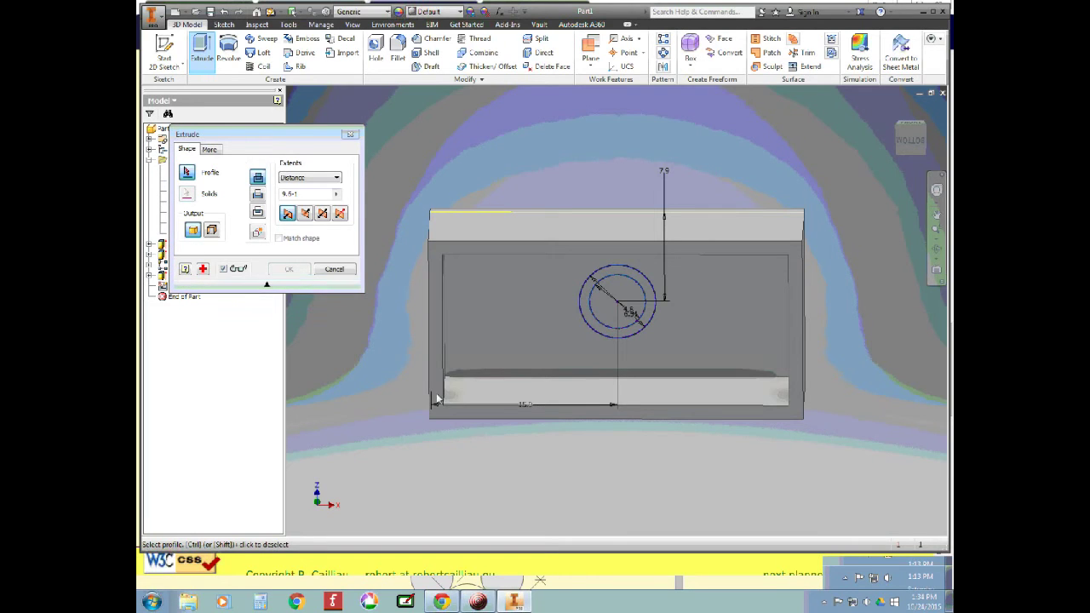
pyautogui.click(587, 315)
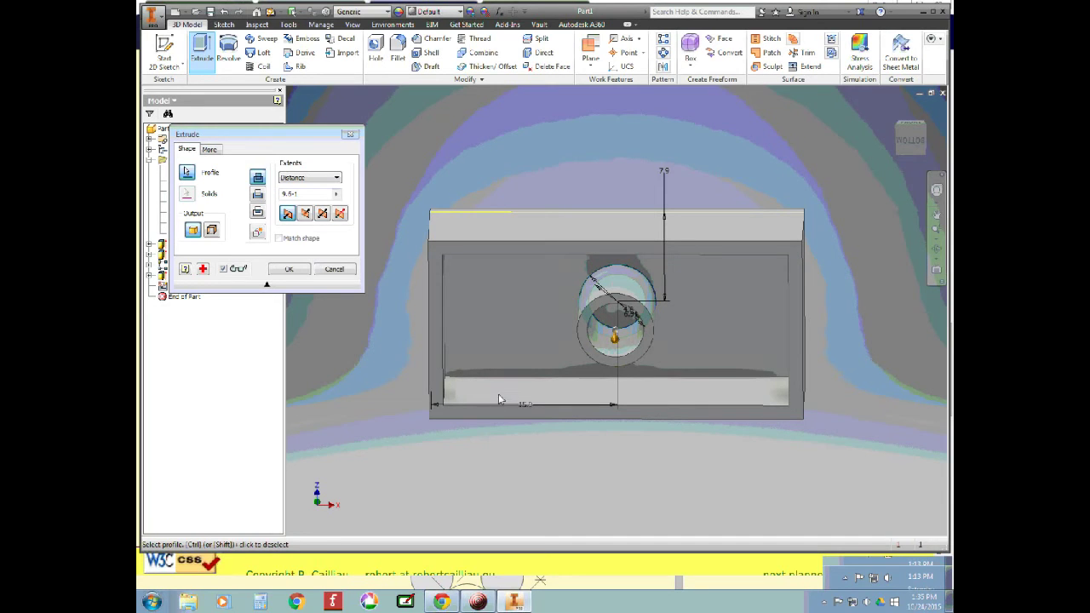
pyautogui.hotkey('alt', 'Tab')
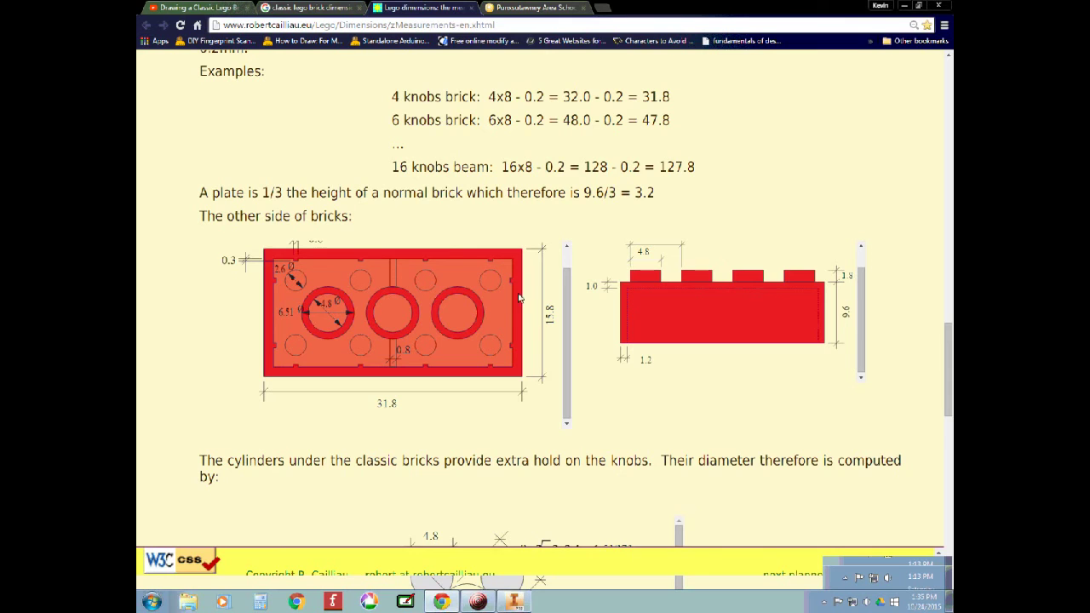
pyautogui.hotkey('alt', 'Tab')
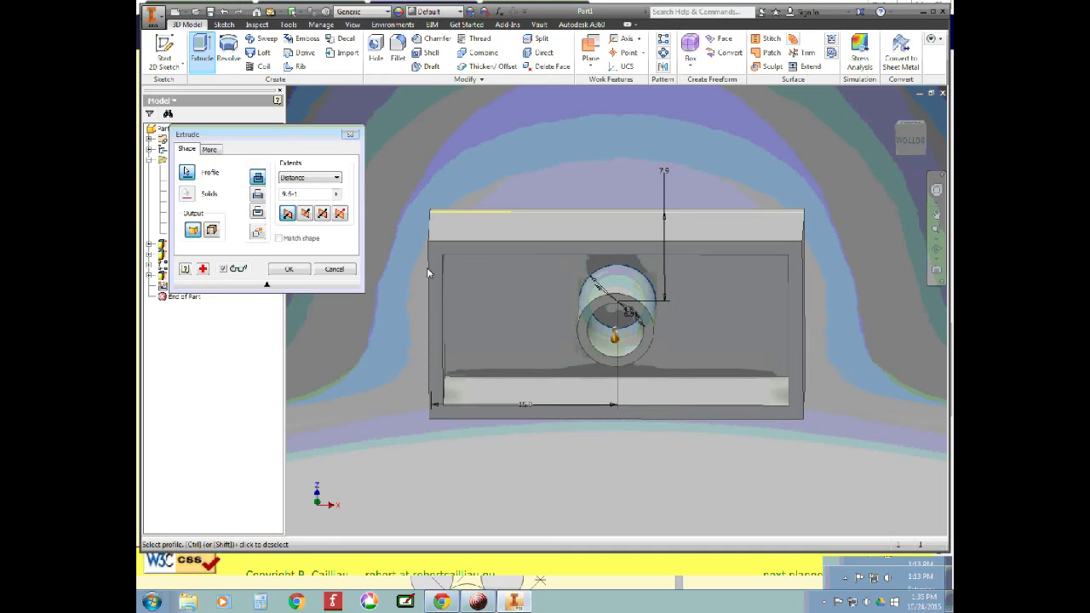
pyautogui.click(296, 272)
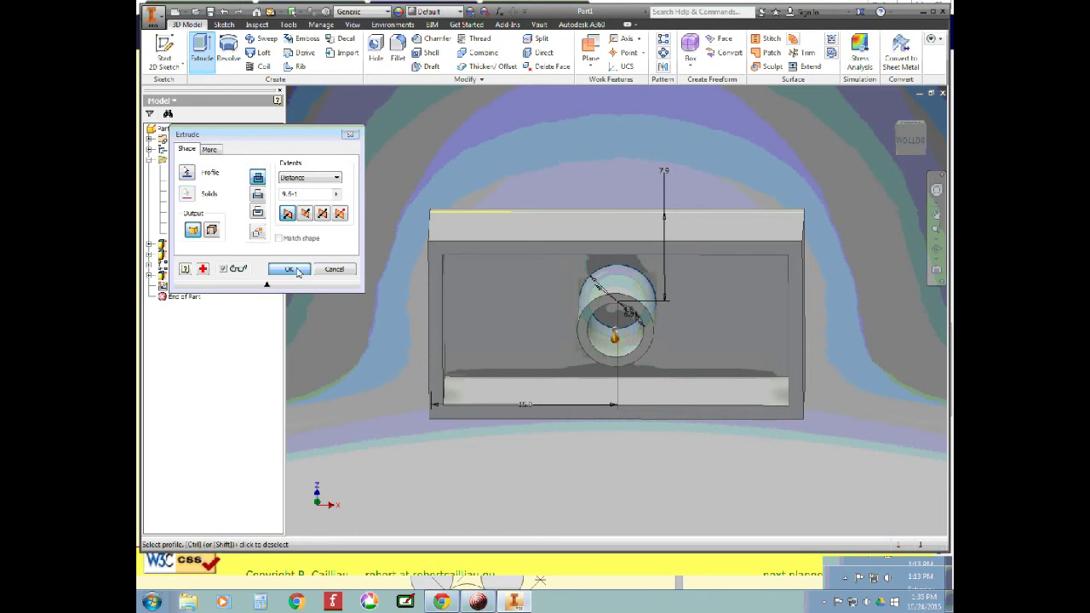
# Step: Start a rectangular pattern of the centre tube, and look up the spacing in the browser's classic brick drawing before returning to Inventor
pyautogui.moveTo(909, 133)
pyautogui.mouseDown()
pyautogui.moveTo(919, 504)
pyautogui.moveTo(917, 486)
pyautogui.moveTo(906, 497)
pyautogui.moveTo(904, 97)
pyautogui.mouseUp()
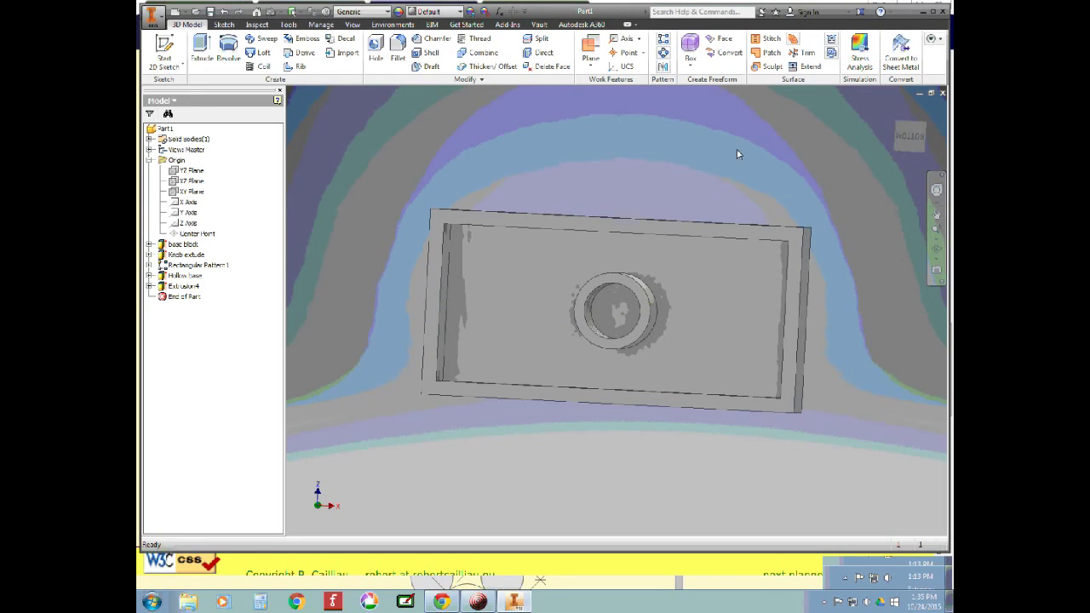
pyautogui.click(663, 41)
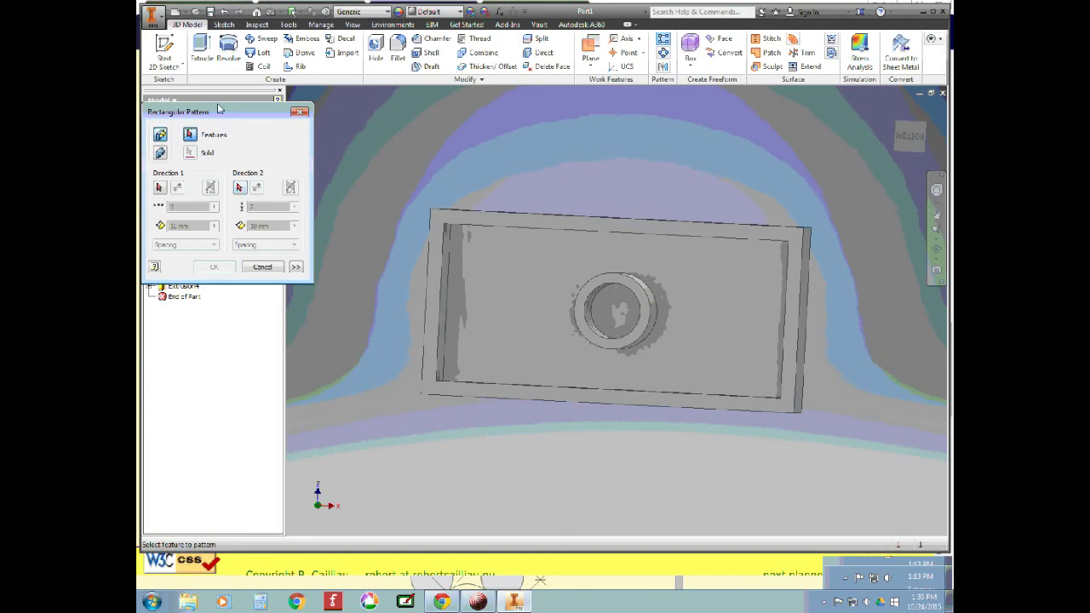
pyautogui.moveTo(218, 110); pyautogui.dragTo(244, 116)
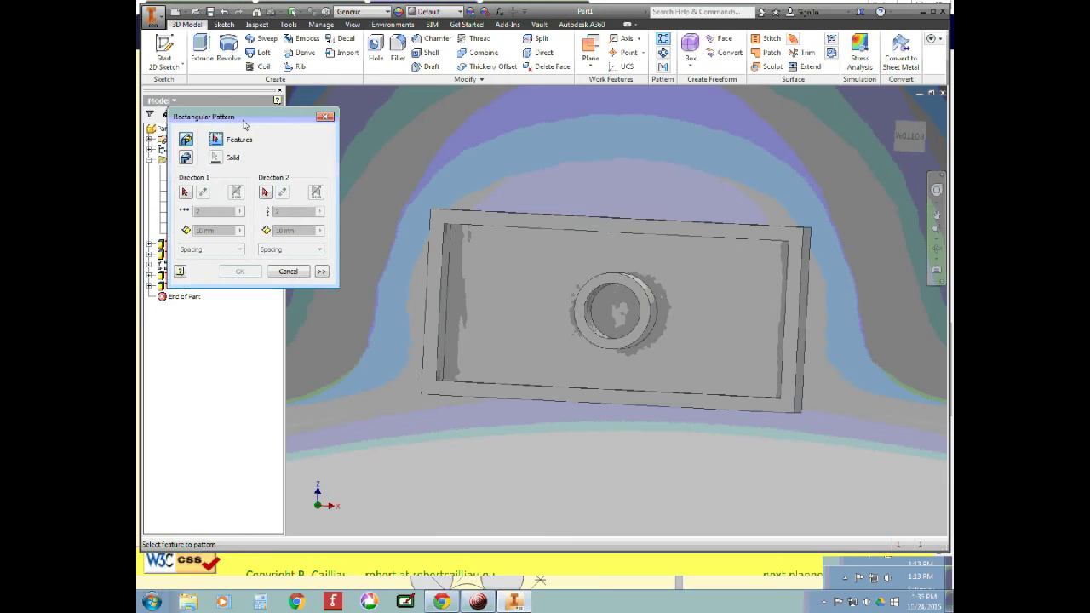
pyautogui.click(613, 286)
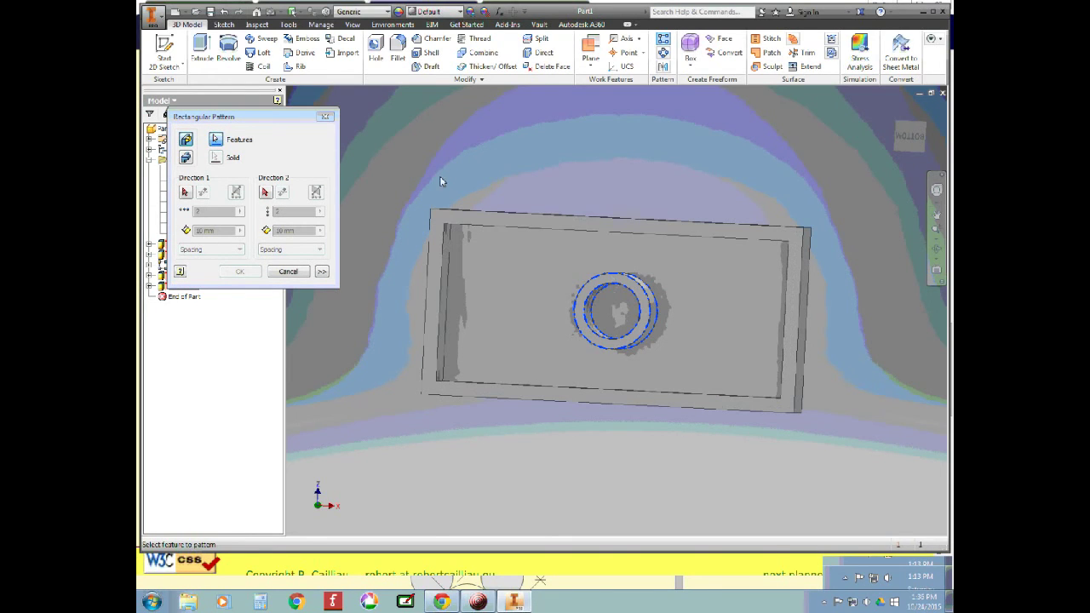
pyautogui.hotkey('alt', 'Tab')
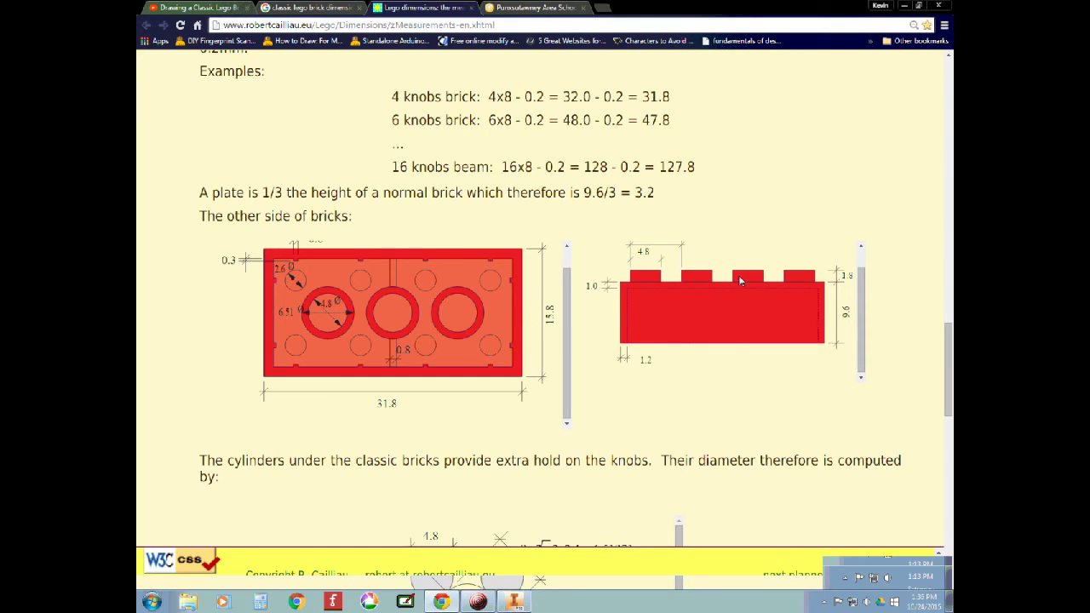
pyautogui.moveTo(948, 341); pyautogui.dragTo(948, 239)
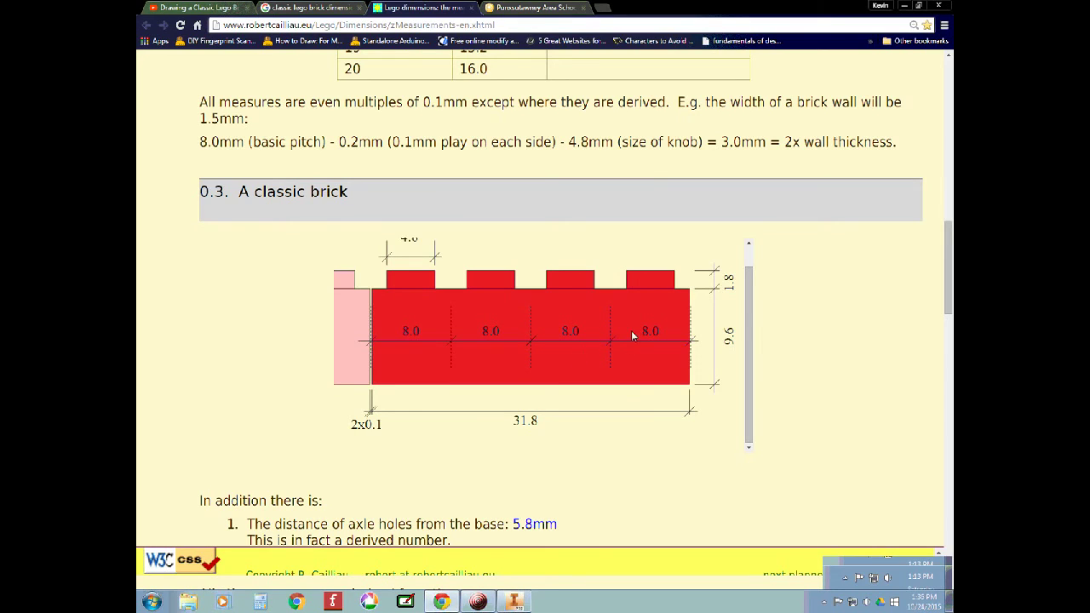
pyautogui.hotkey('alt', 'Tab')
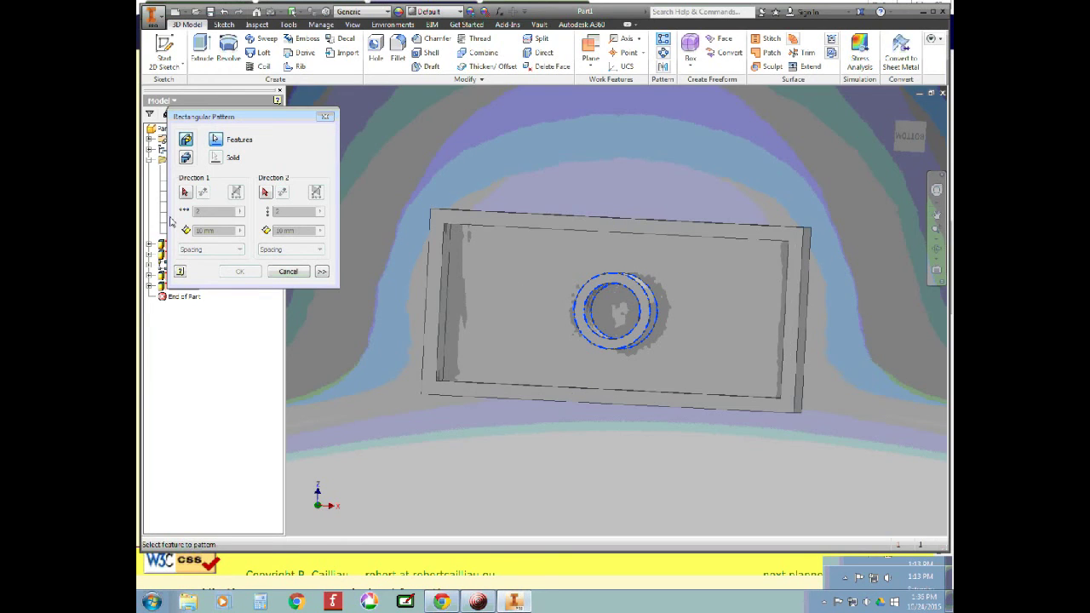
# Step: Pattern the tube along the brick's upper long edge, mid-plane about the original, with 3 occurrences spaced 8 mm apart
pyautogui.click(185, 193)
pyautogui.click(577, 223)
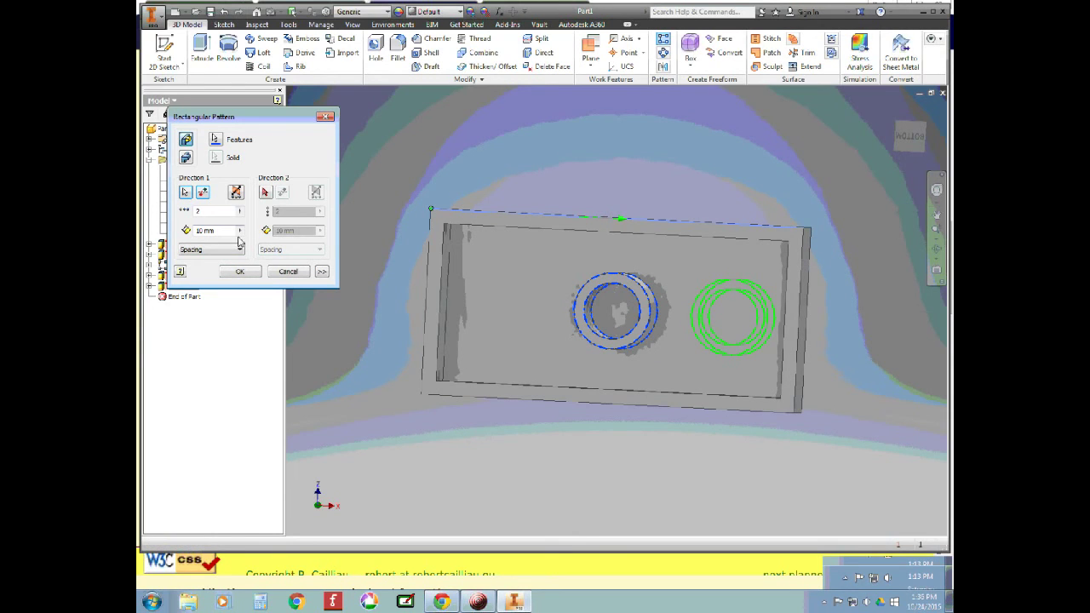
pyautogui.click(909, 138)
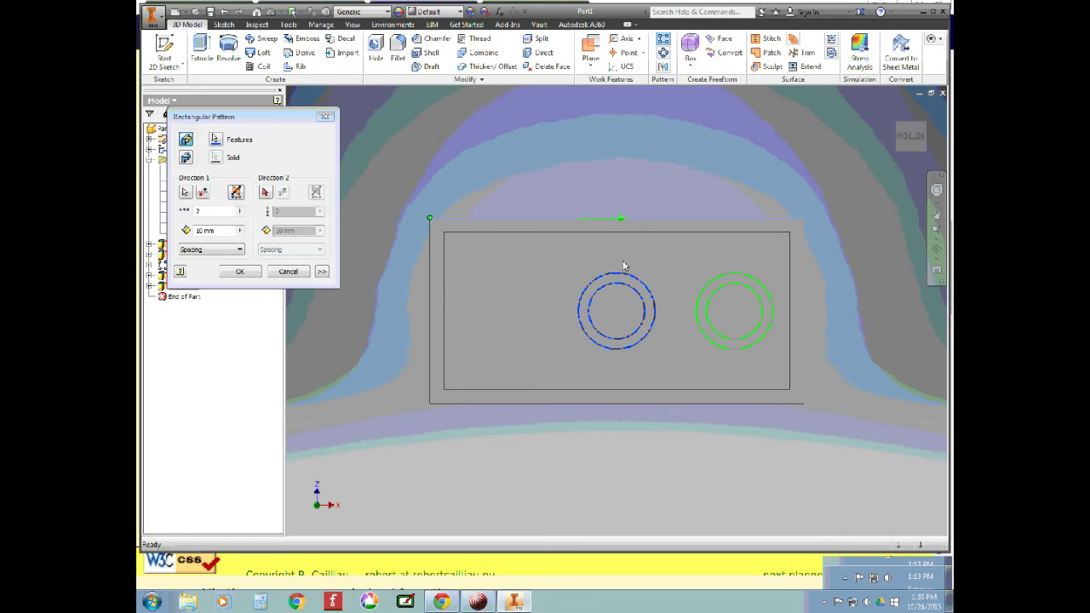
pyautogui.click(236, 194)
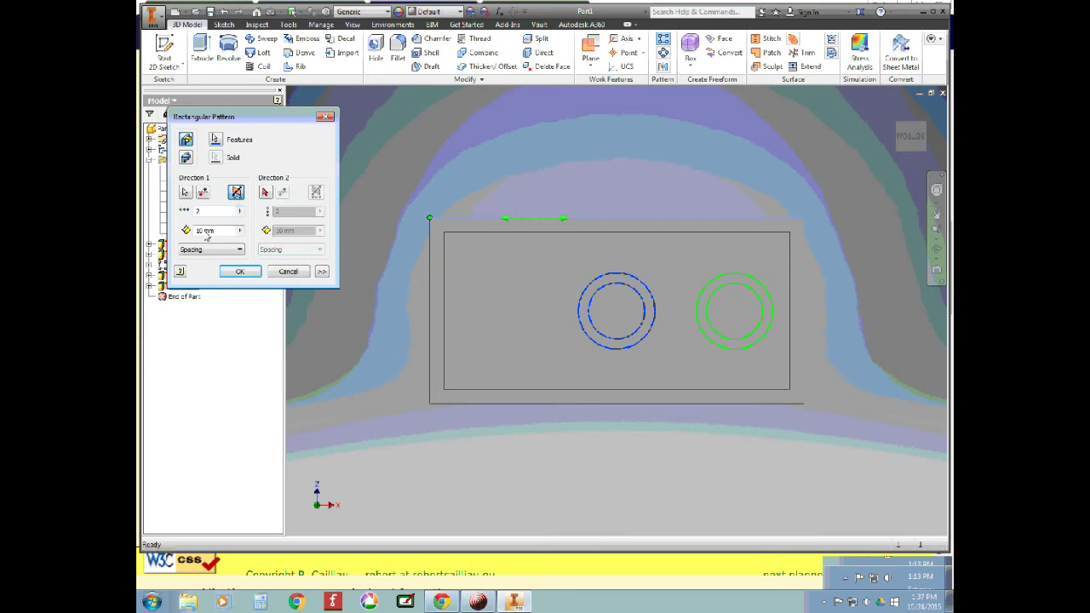
pyautogui.click(209, 210)
pyautogui.write('3')
pyautogui.press('Tab')
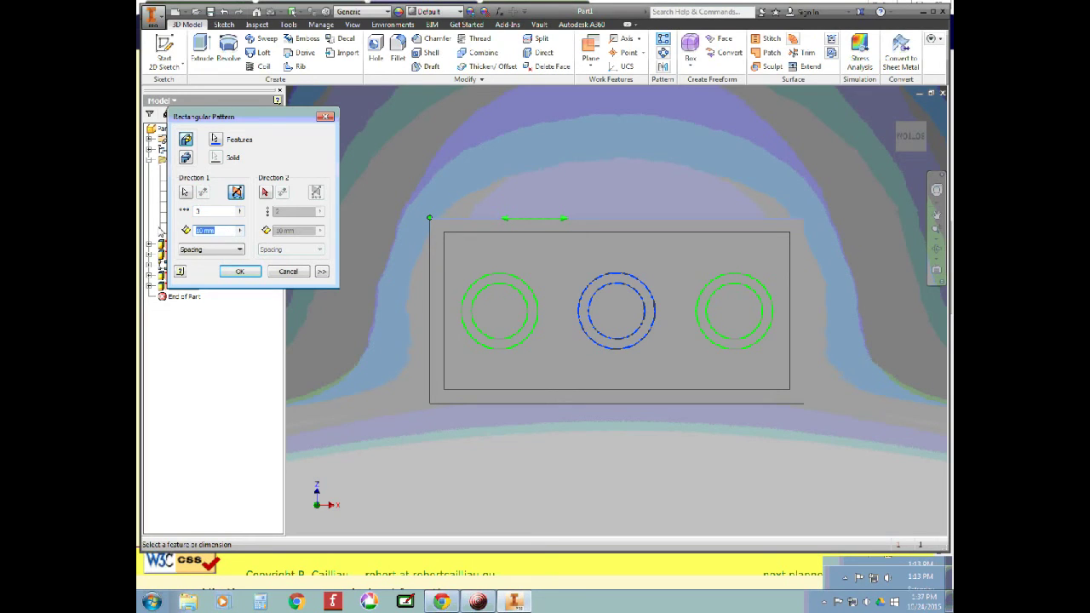
pyautogui.write('8')
pyautogui.click(239, 272)
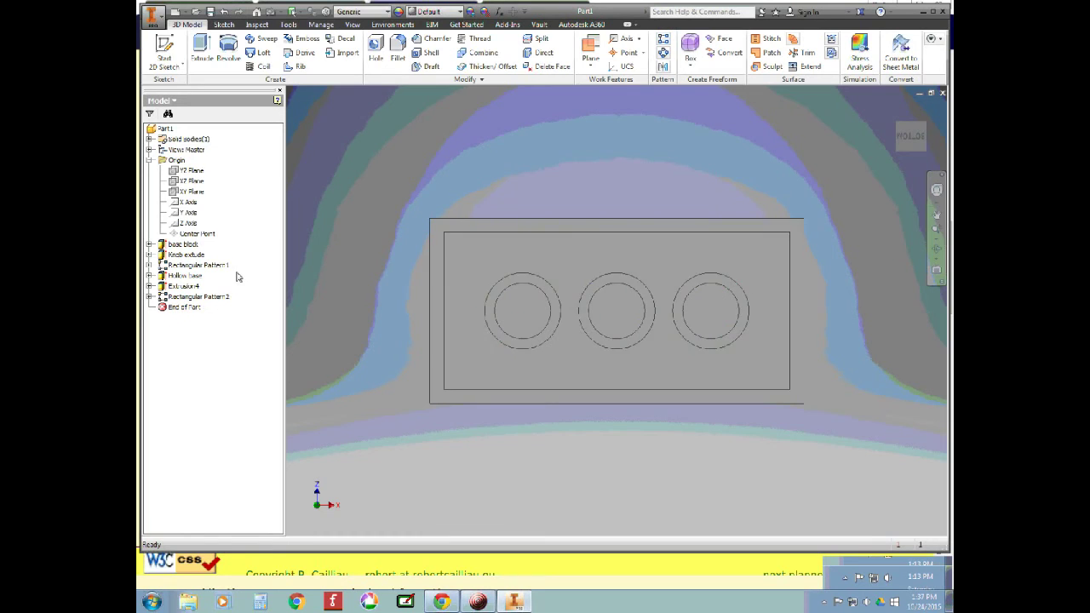
# Step: Check the small wall ridges and their dimensions in the browser's underside drawing, and return to Inventor
pyautogui.moveTo(916, 126); pyautogui.dragTo(908, 100)
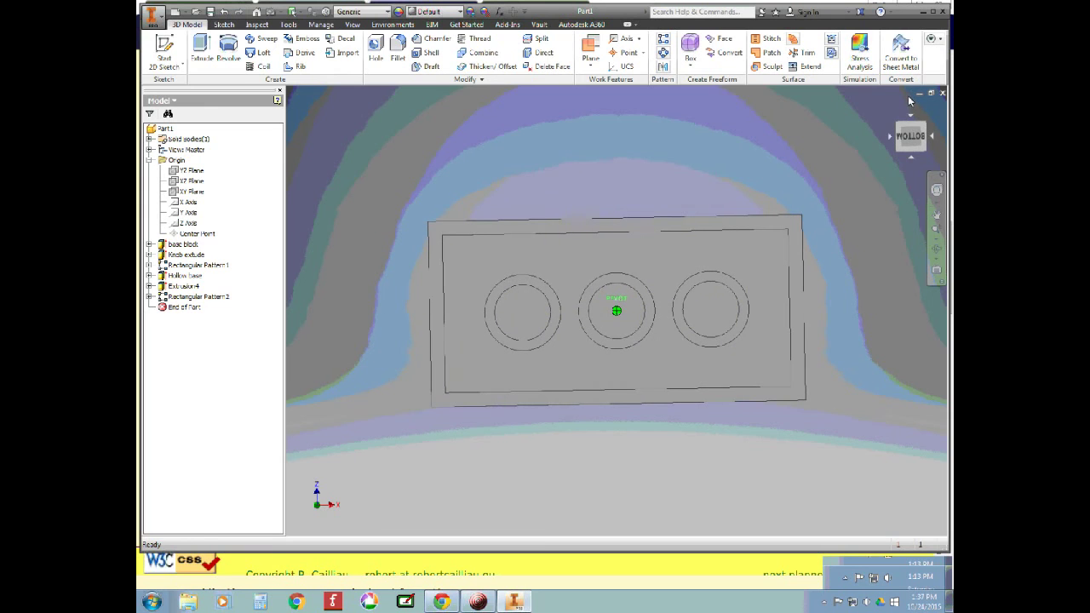
pyautogui.hotkey('alt', 'Tab')
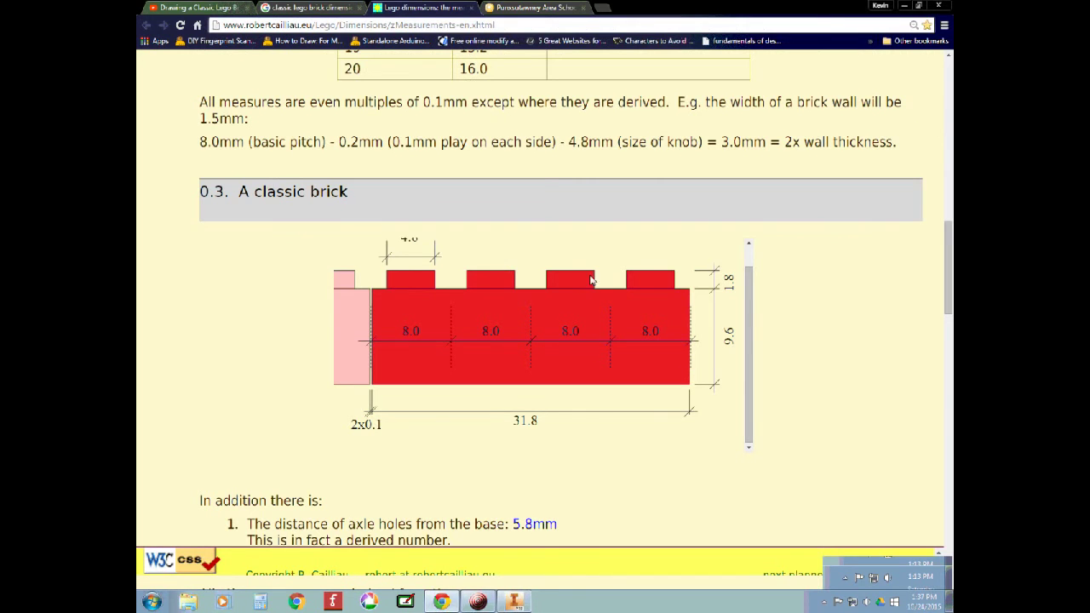
pyautogui.moveTo(949, 259); pyautogui.dragTo(948, 349)
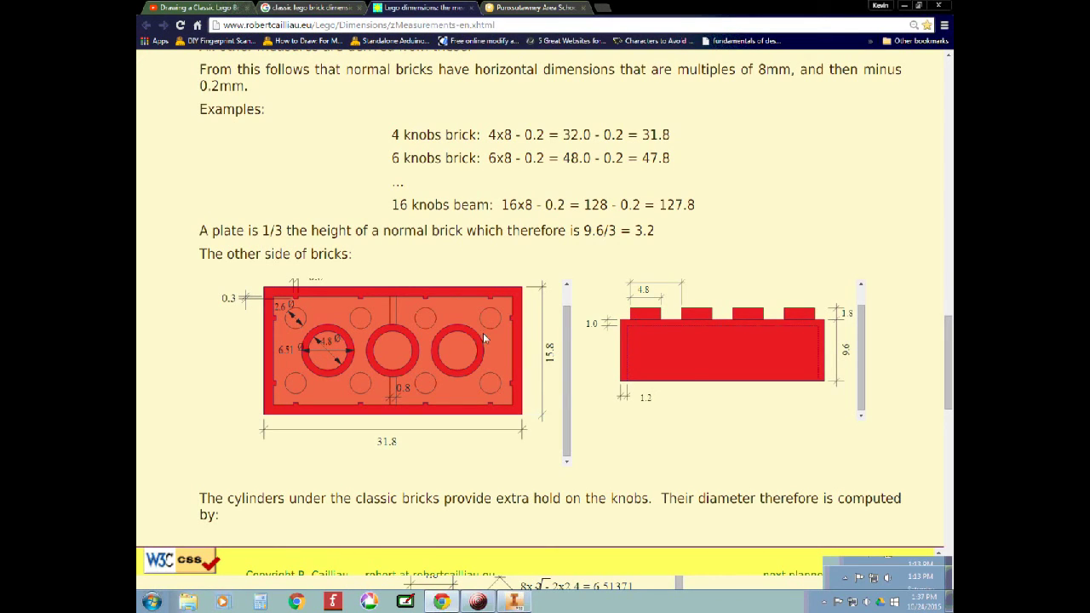
pyautogui.scroll(1, 315, 295)
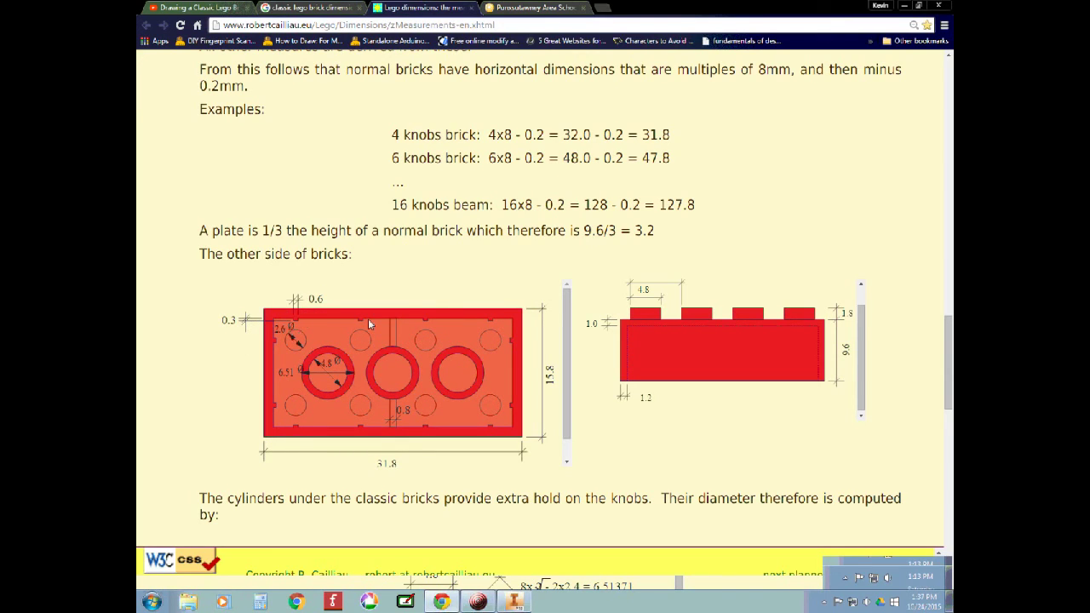
pyautogui.hotkey('alt', 'Tab')
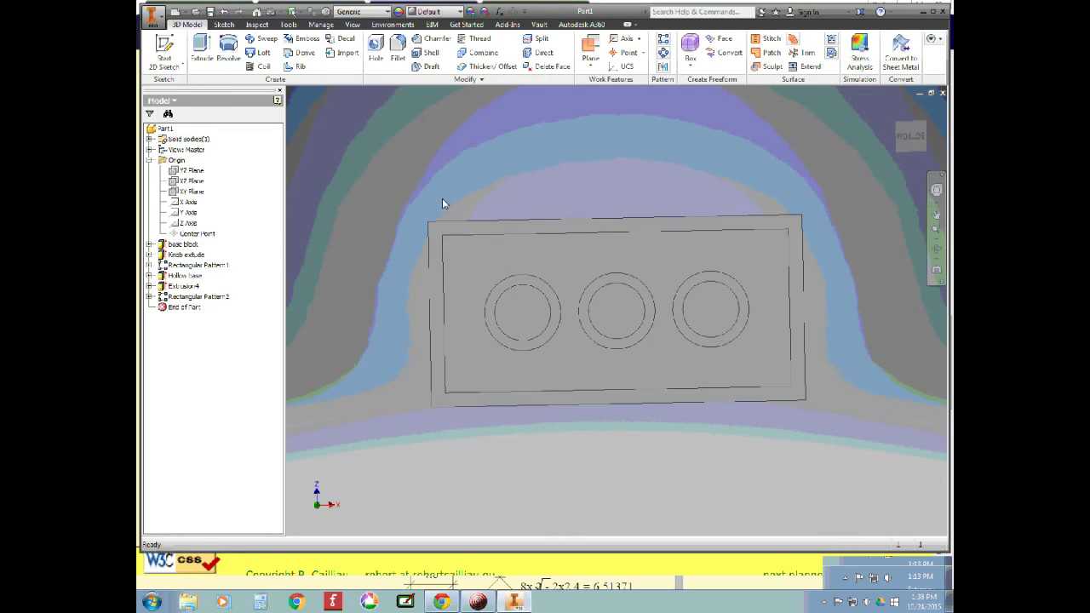
# Step: Start a sketch on the brick's underside rim and draw a 0.6 by 0.3 mm rectangle above the brick
pyautogui.click(523, 230)
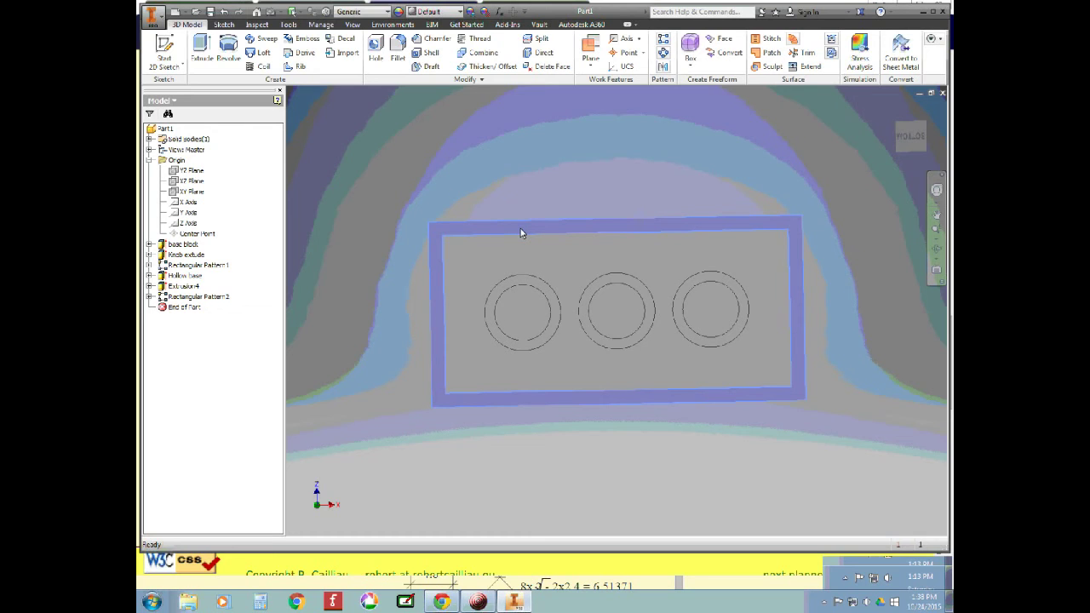
pyautogui.press('s')
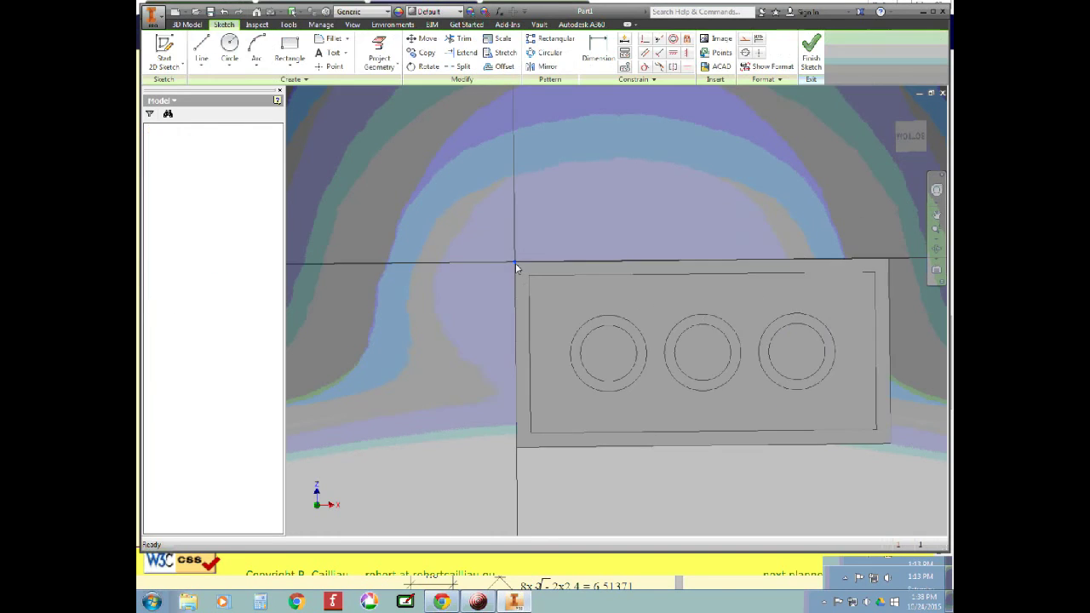
pyautogui.click(290, 50)
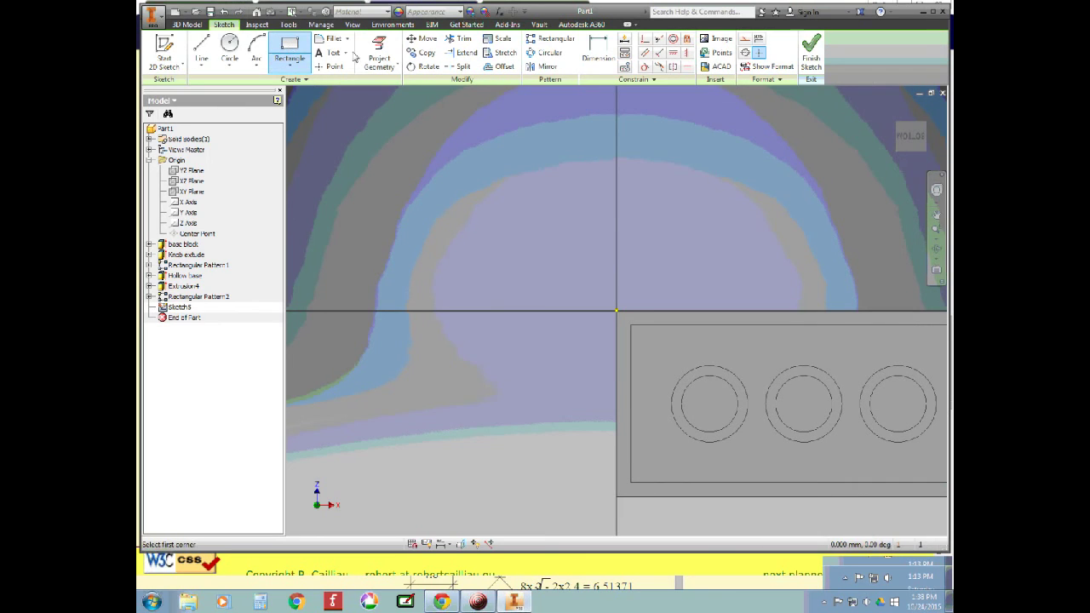
pyautogui.click(663, 204)
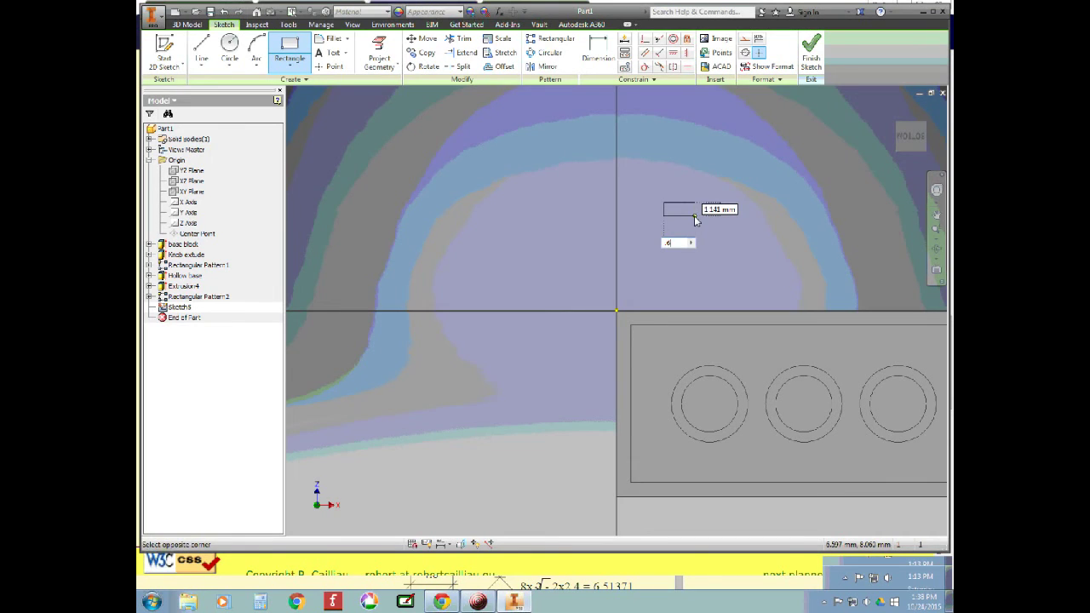
pyautogui.write('.5')
pyautogui.press('Tab')
pyautogui.press('BackSpace')
pyautogui.write('.3')
pyautogui.press('Return')
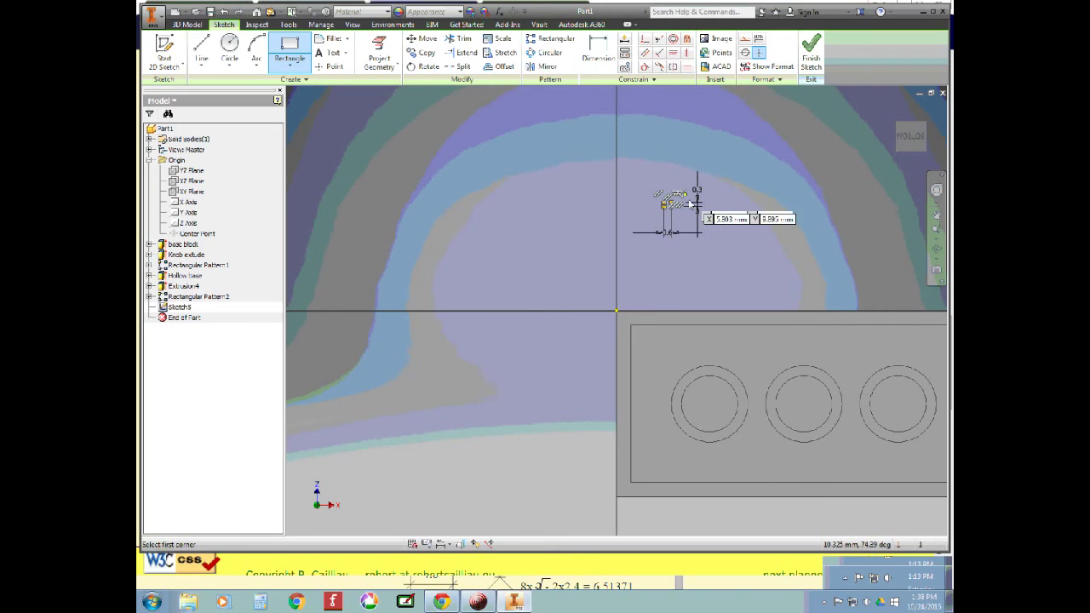
pyautogui.scroll(2, 689, 207)
pyautogui.scroll(-2, 690, 206)
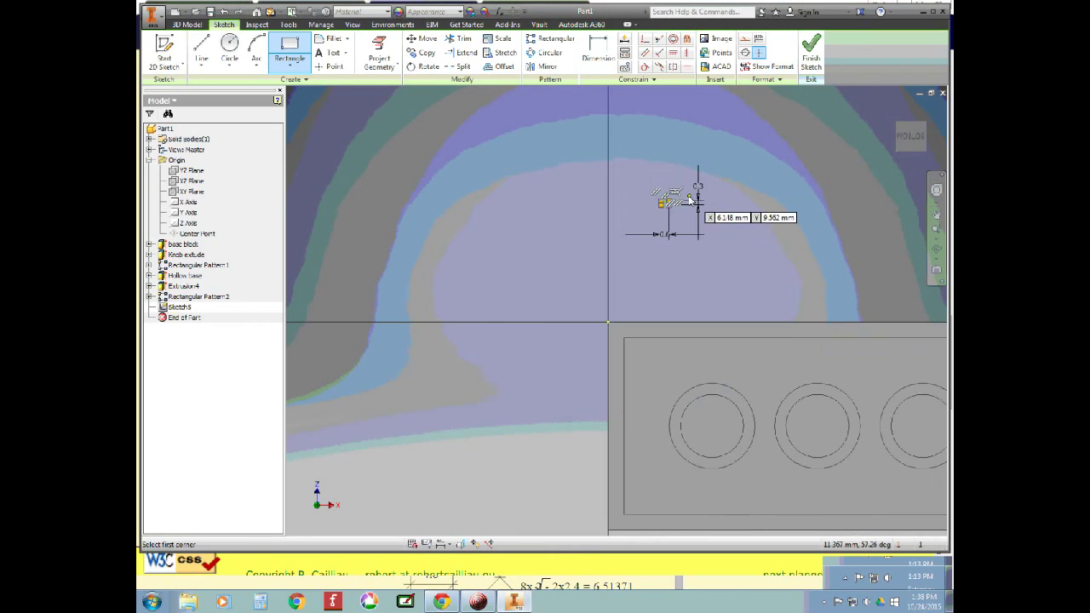
pyautogui.press('Escape')
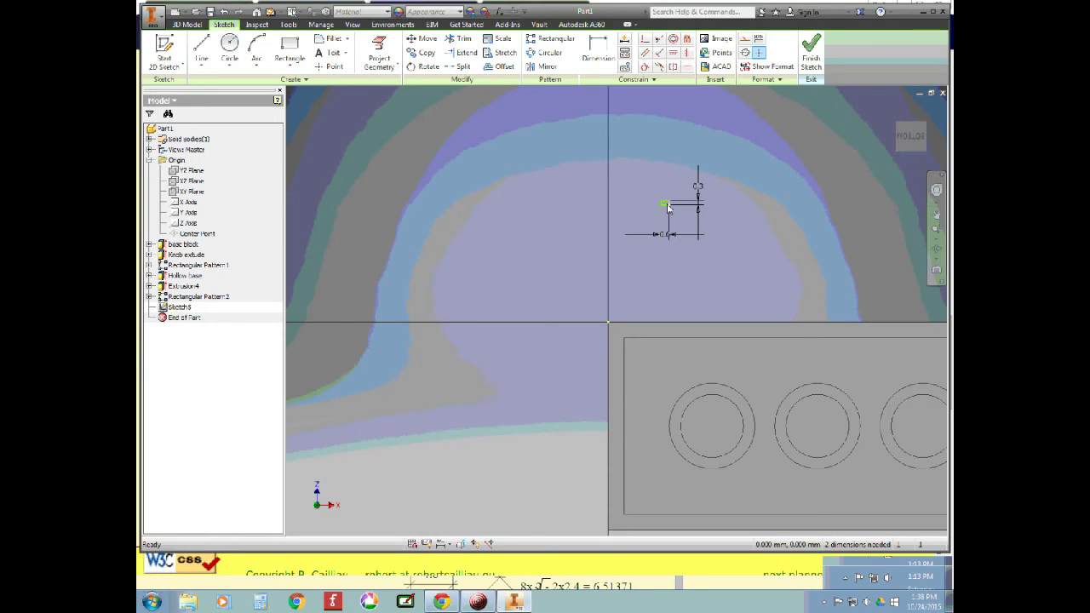
# Step: Move the small rectangle inside the brick and constrain its upper edge's midpoint coincident with the upper long inner wall edge
pyautogui.moveTo(662, 209)
pyautogui.mouseDown()
pyautogui.moveTo(679, 289)
pyautogui.moveTo(656, 364)
pyautogui.moveTo(666, 352)
pyautogui.mouseUp()
pyautogui.scroll(2, 674, 300)
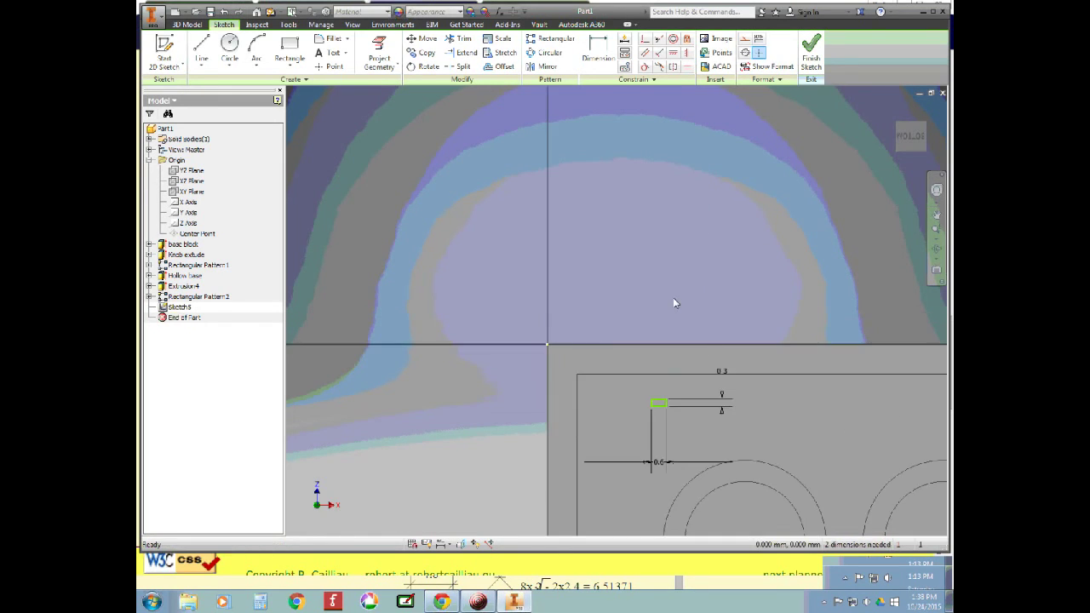
pyautogui.scroll(2, 664, 366)
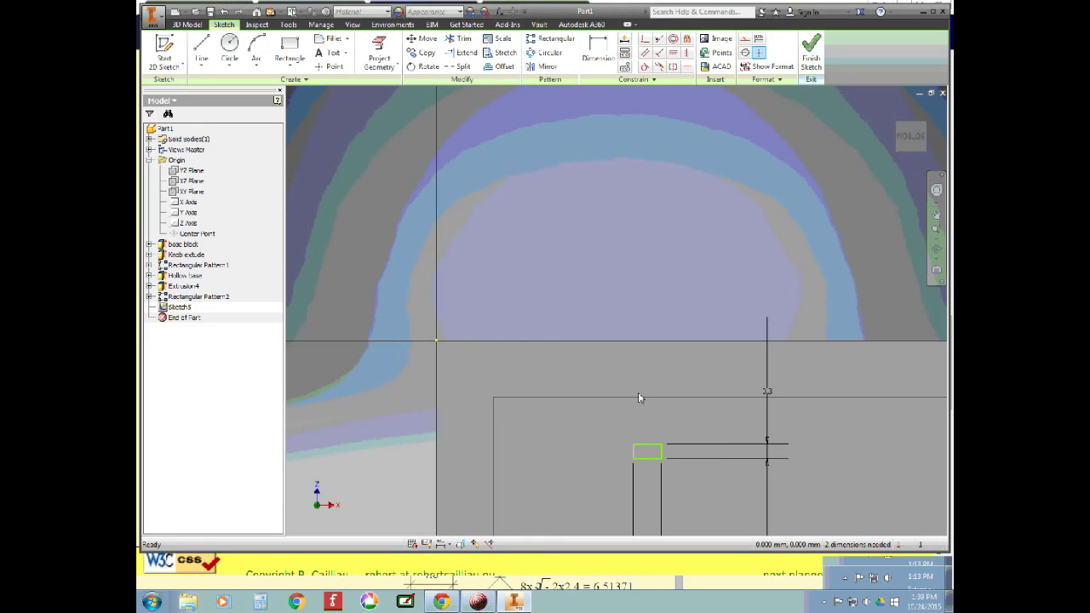
pyautogui.click(645, 39)
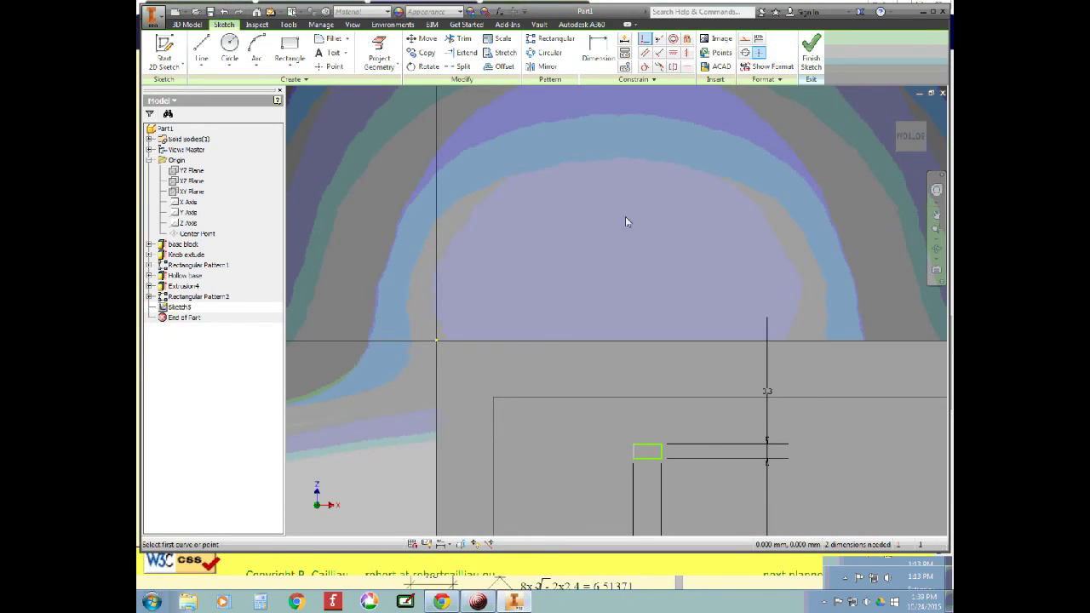
pyautogui.click(648, 446)
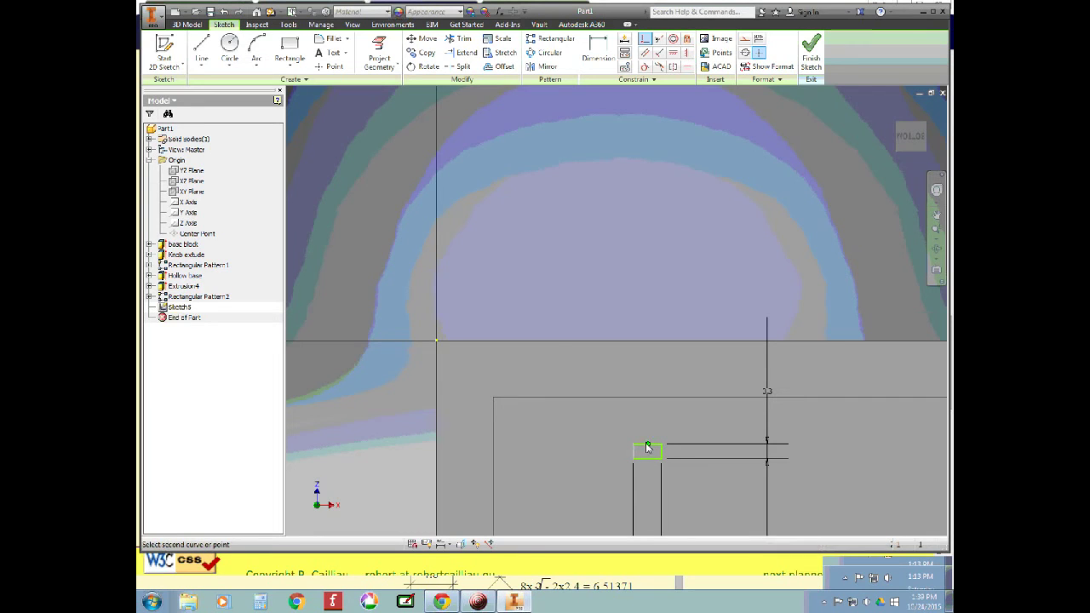
pyautogui.click(642, 399)
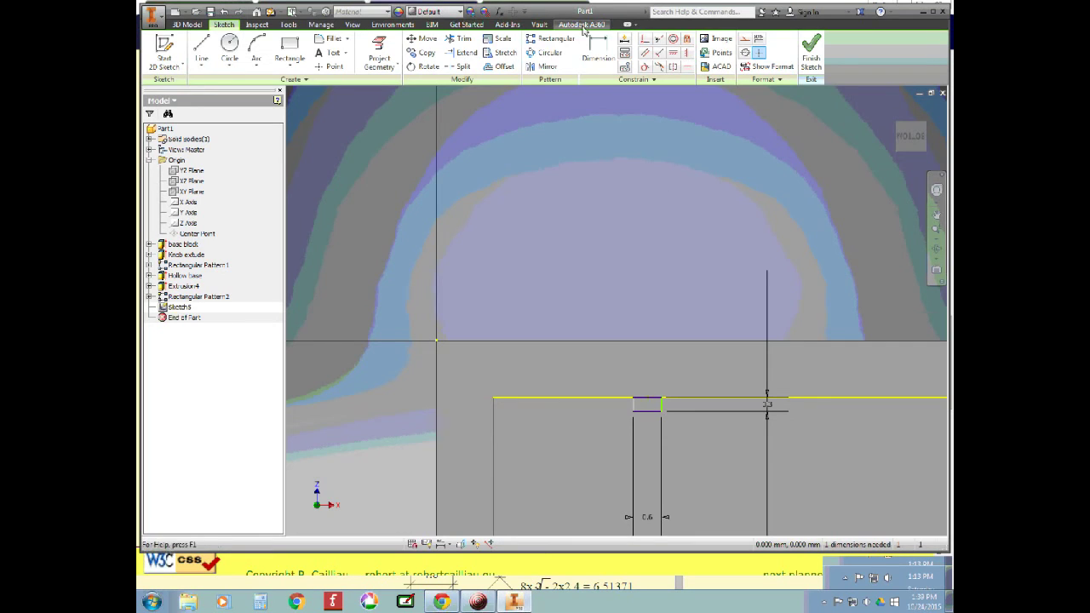
# Step: Look up the ridge's horizontal position in the browser's underside drawing and return to the Inventor sketch
pyautogui.click(598, 52)
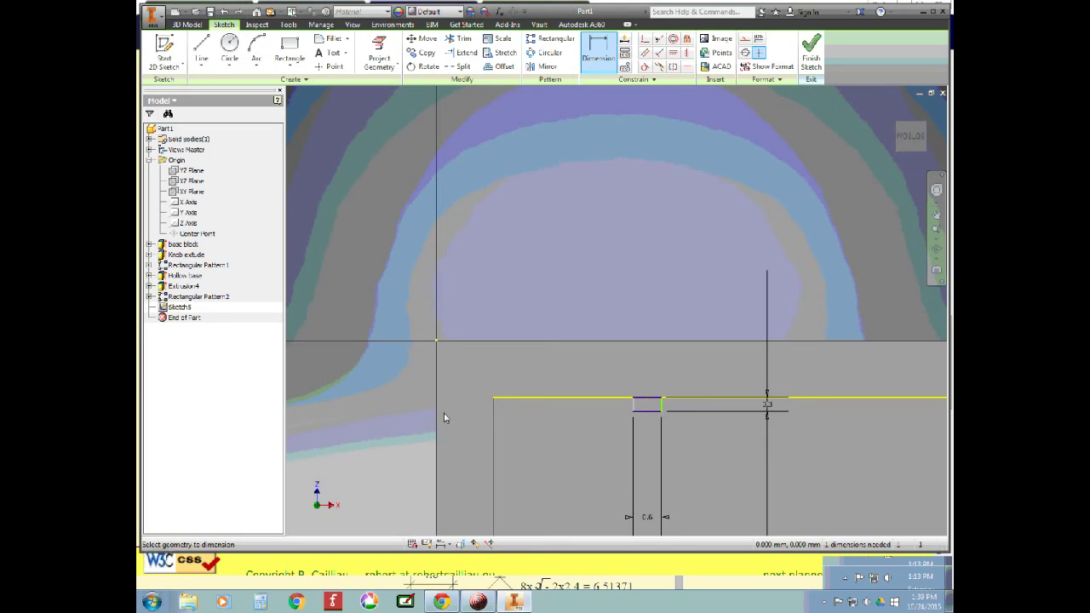
pyautogui.hotkey('alt', 'Tab')
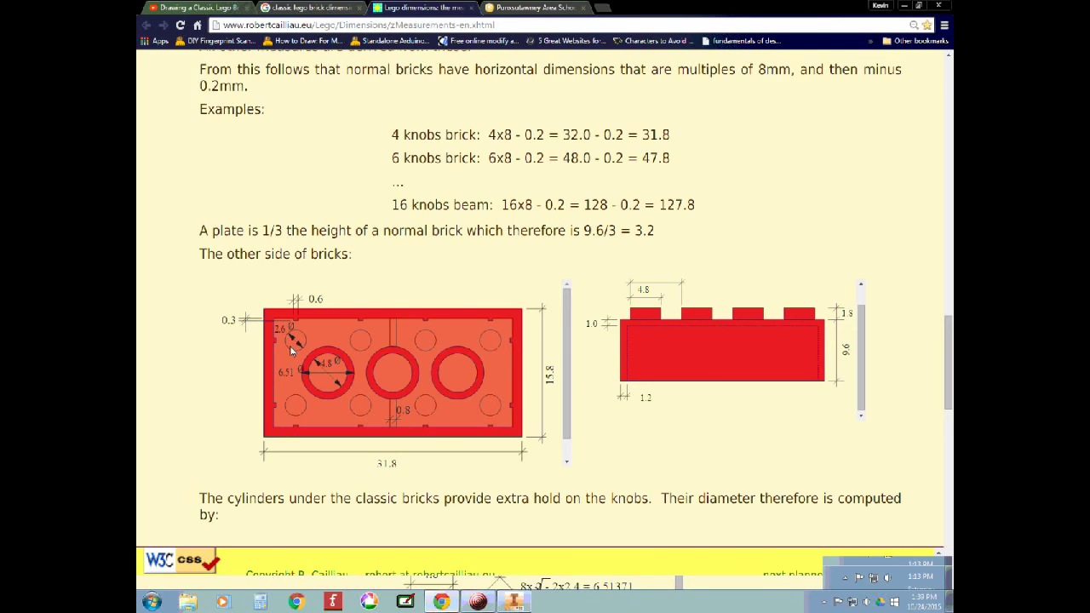
pyautogui.scroll(-1, 287, 346)
pyautogui.scroll(1, 290, 344)
pyautogui.hotkey('alt', 'Tab')
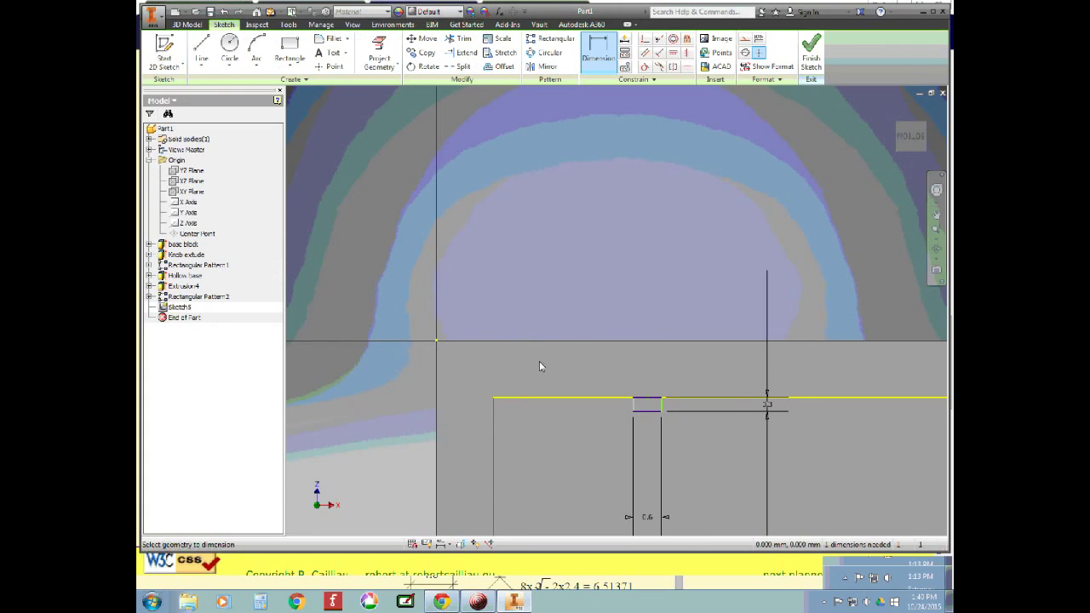
pyautogui.scroll(-3, 538, 366)
pyautogui.press('Escape')
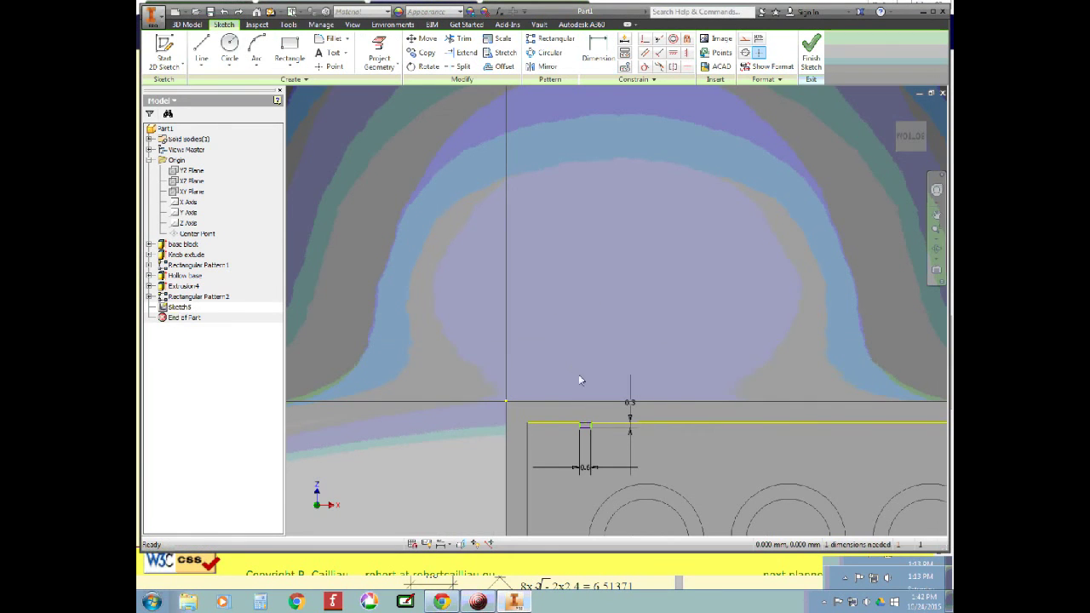
pyautogui.scroll(3, 577, 426)
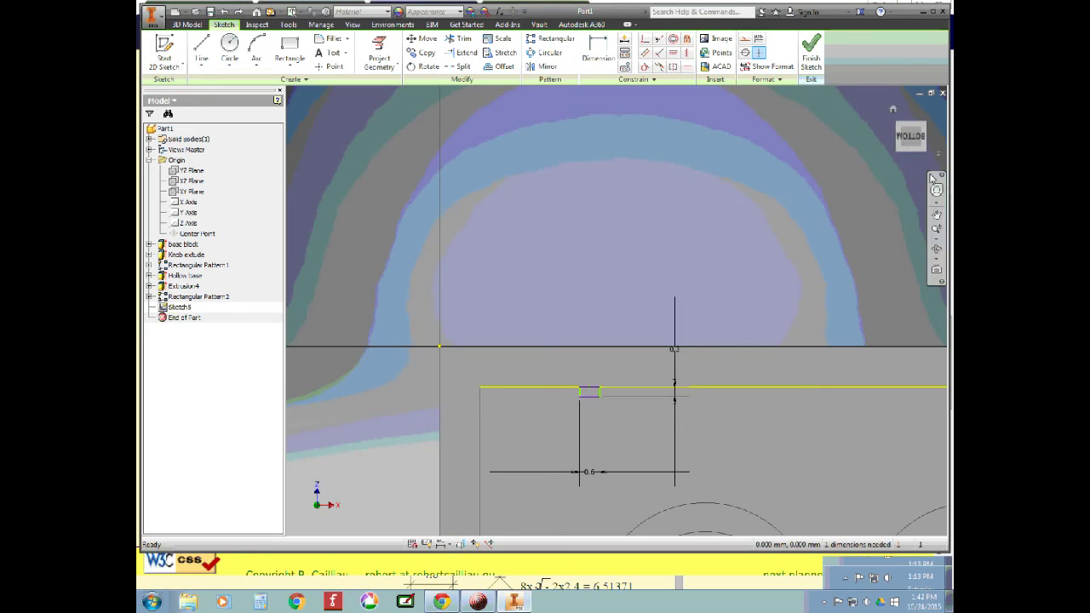
pyautogui.click(911, 134)
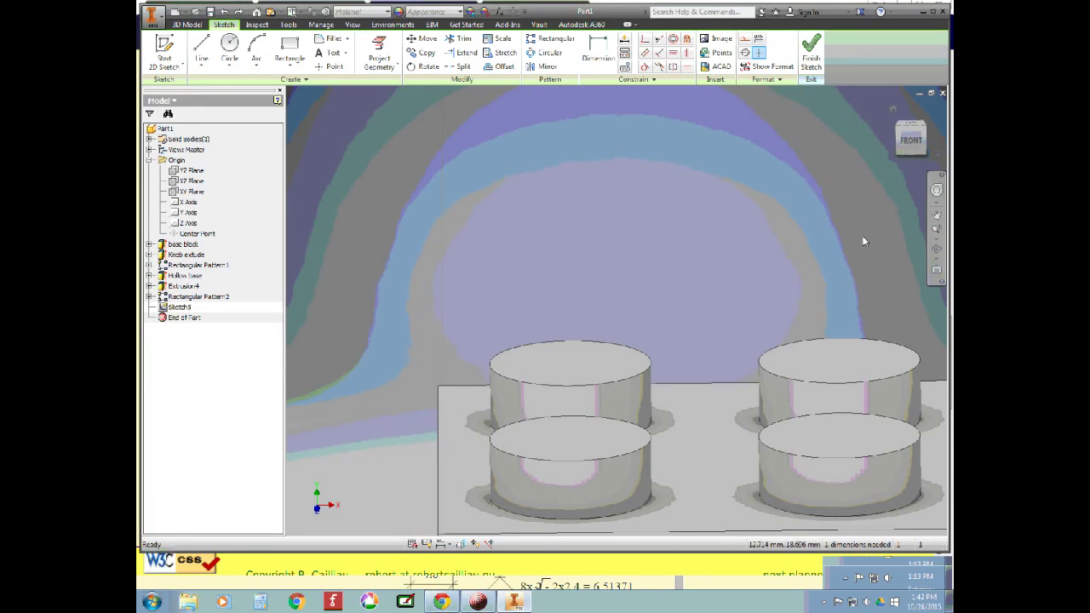
pyautogui.click(910, 141)
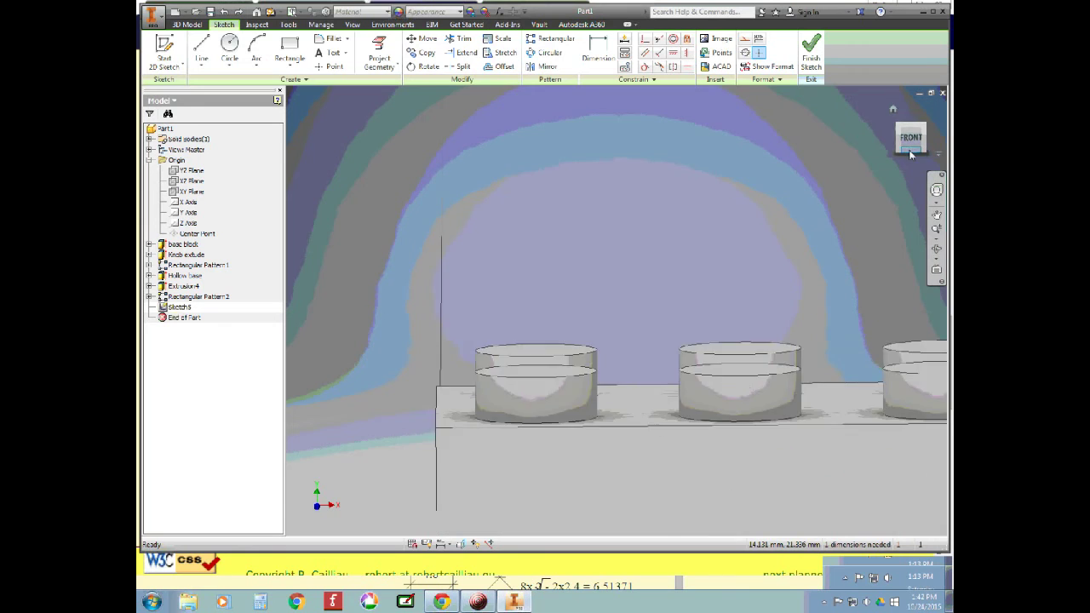
pyautogui.click(910, 143)
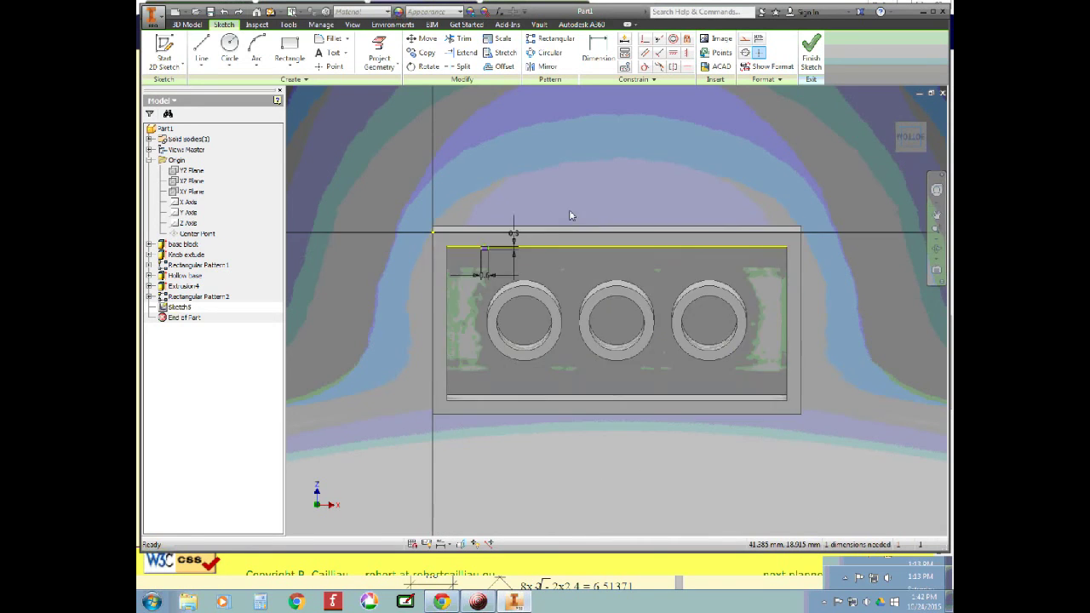
# Step: Dimension the ridge rectangle's near side 3.65 mm from the brick's left outer edge
pyautogui.scroll(-5, 469, 235)
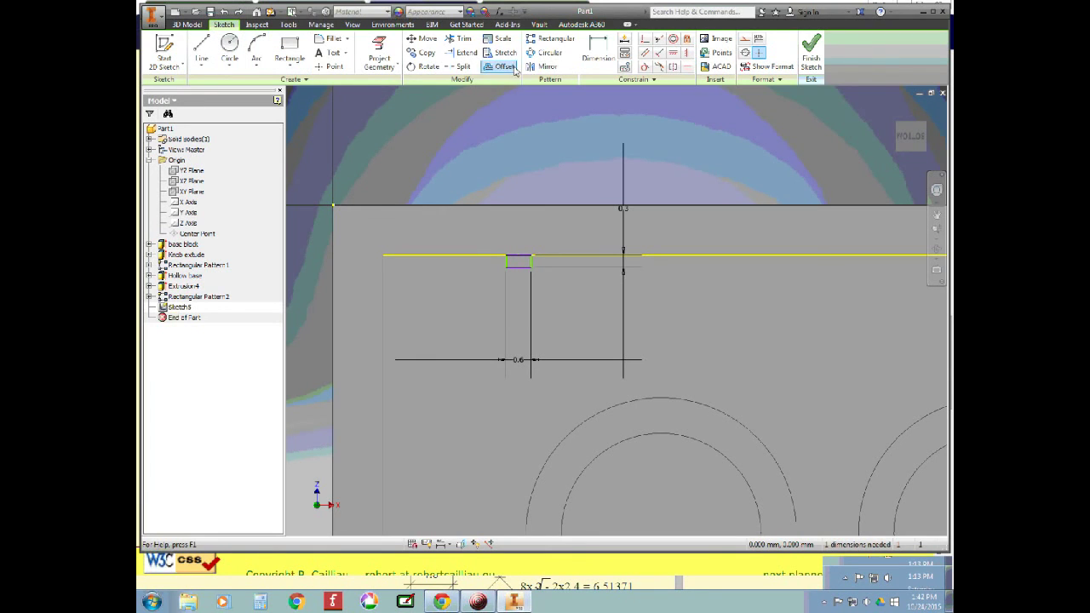
pyautogui.click(597, 51)
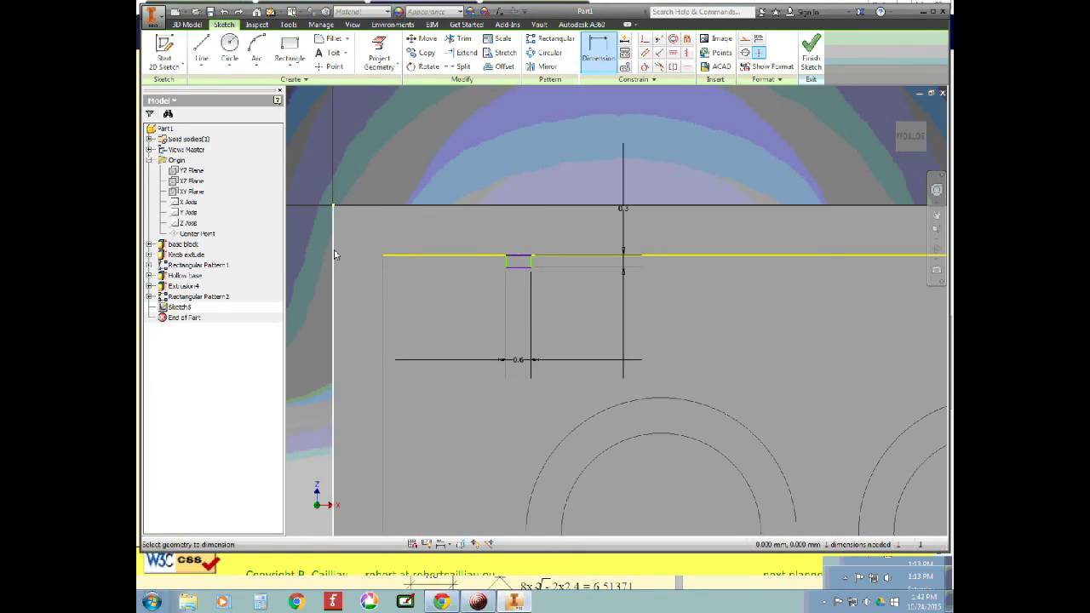
pyautogui.click(506, 266)
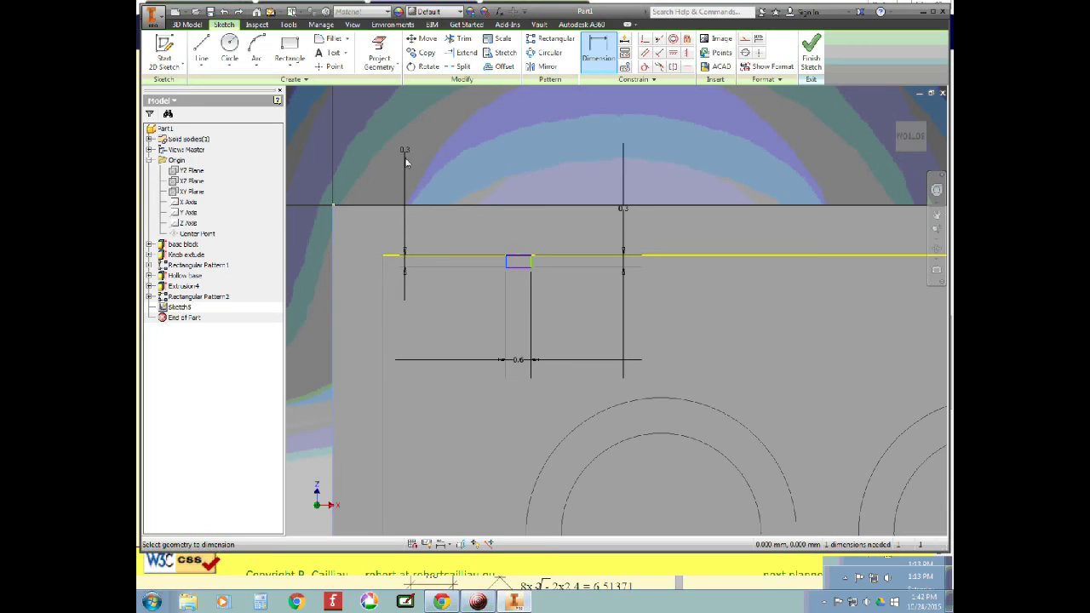
pyautogui.press('Escape')
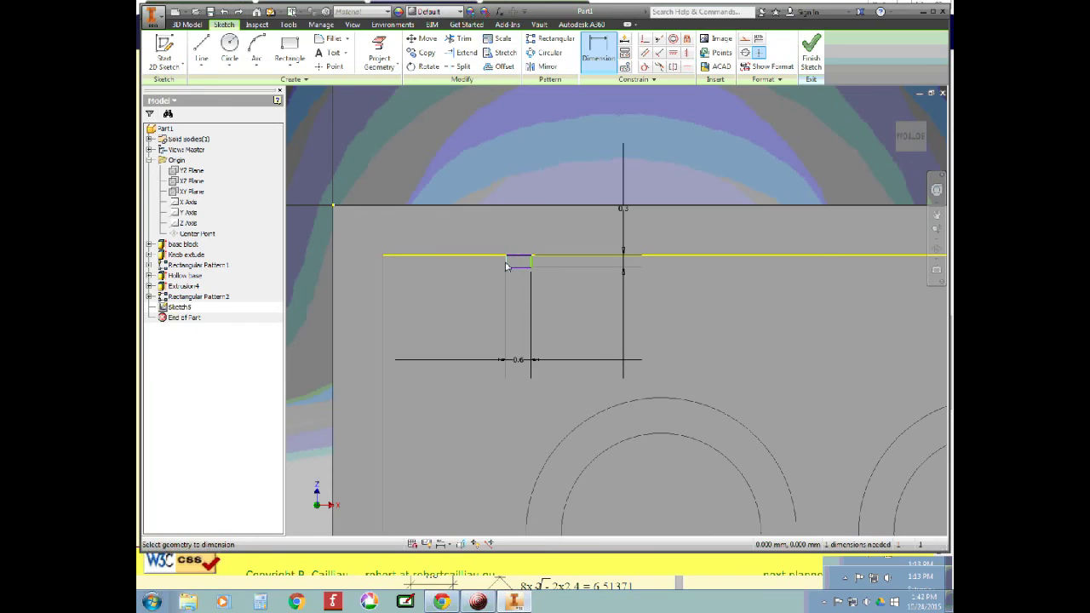
pyautogui.click(334, 275)
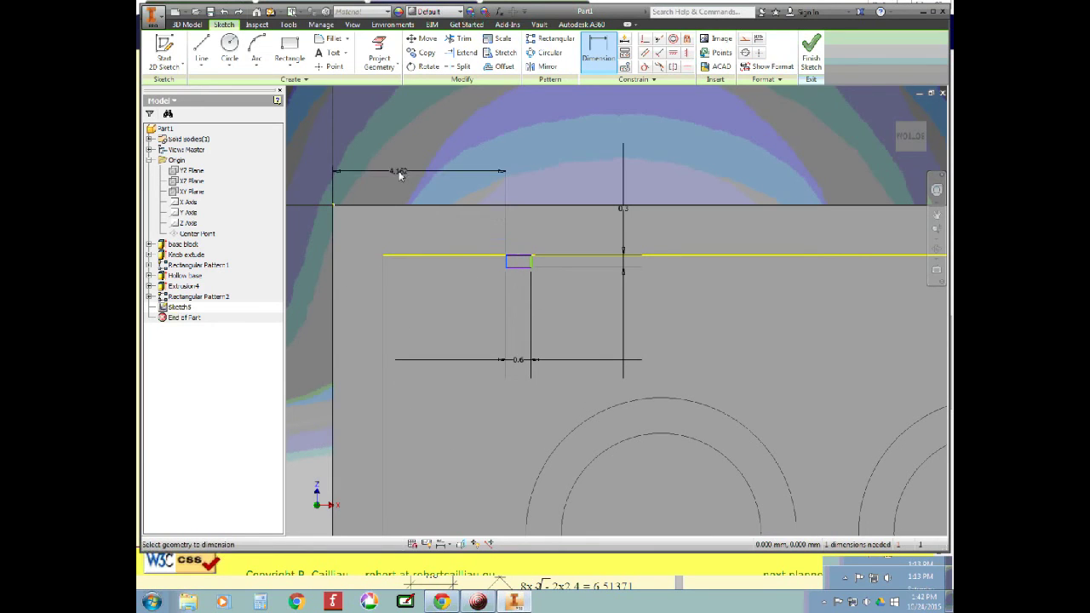
pyautogui.click(397, 164)
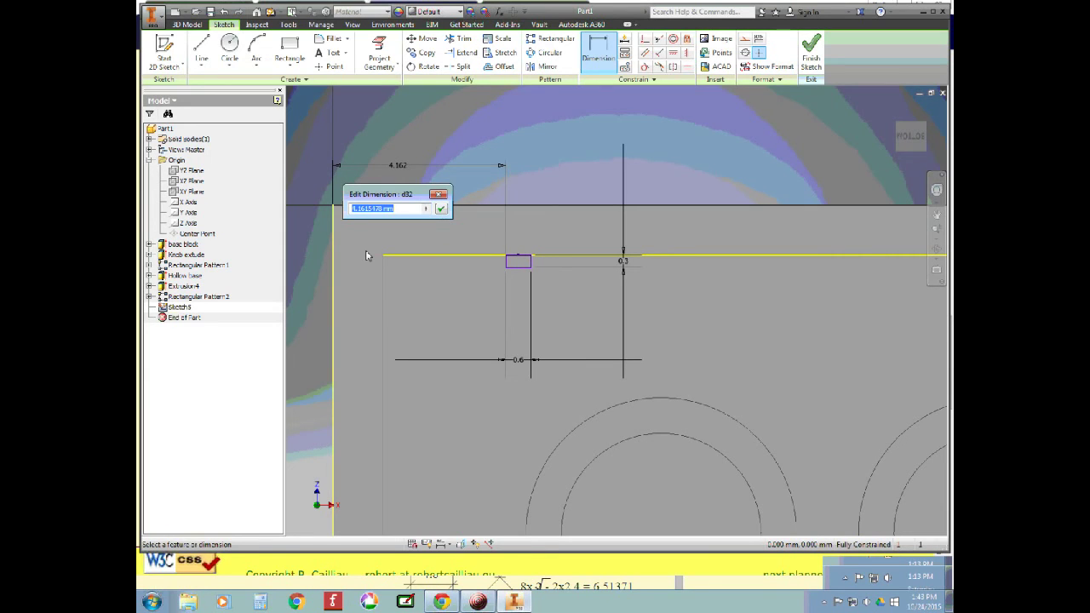
pyautogui.write('7')
pyautogui.write('3')
pyautogui.click(441, 211)
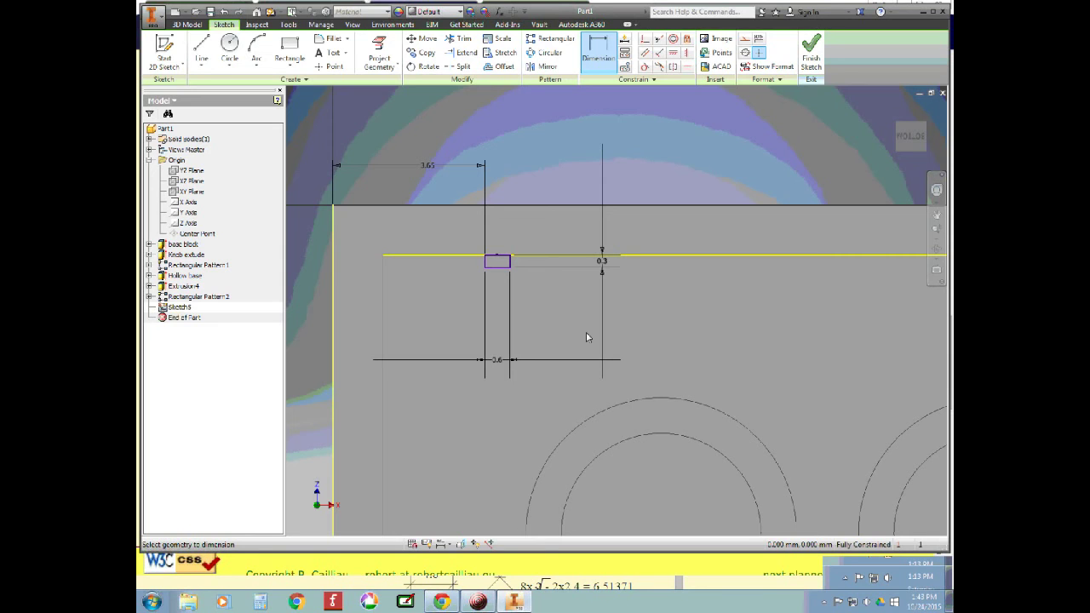
# Step: Check the placement of the ridge rectangle on the underside and finish the sketch
pyautogui.scroll(1, 525, 405)
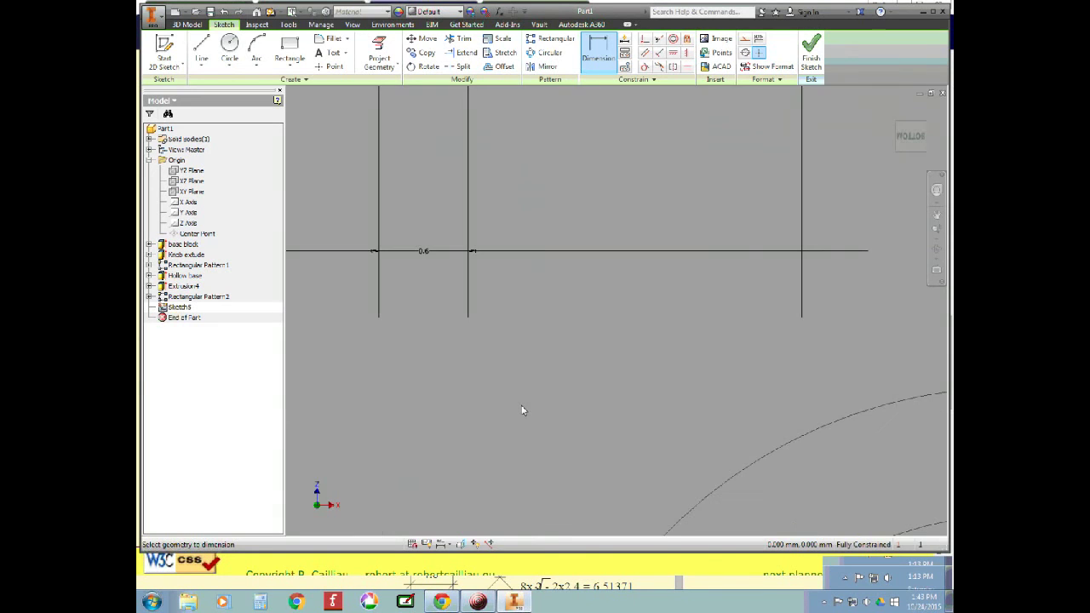
pyautogui.scroll(-4, 523, 408)
pyautogui.scroll(-5, 558, 534)
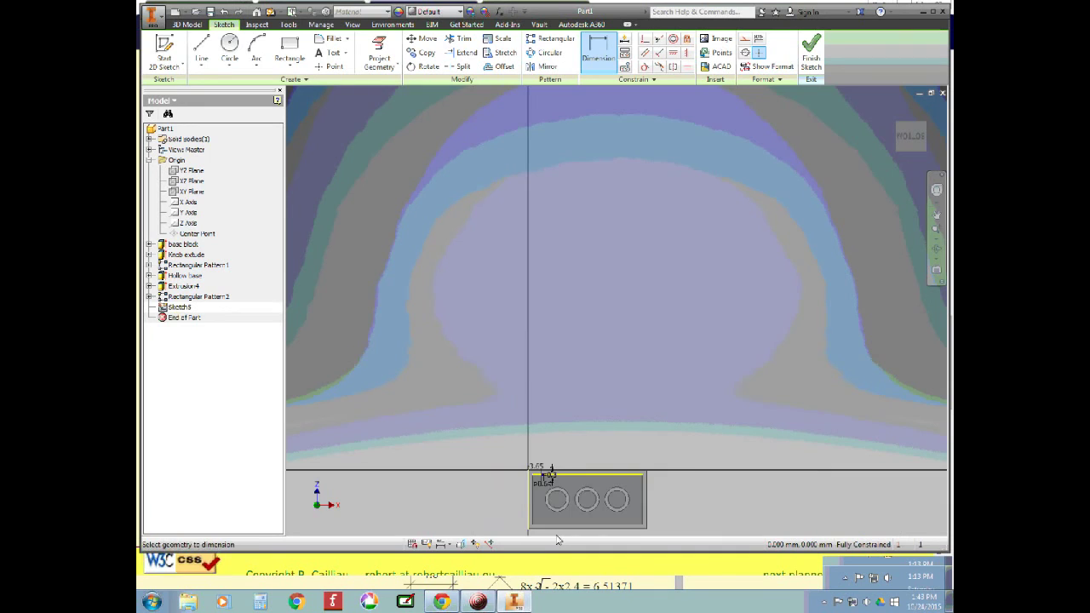
pyautogui.scroll(1, 576, 360)
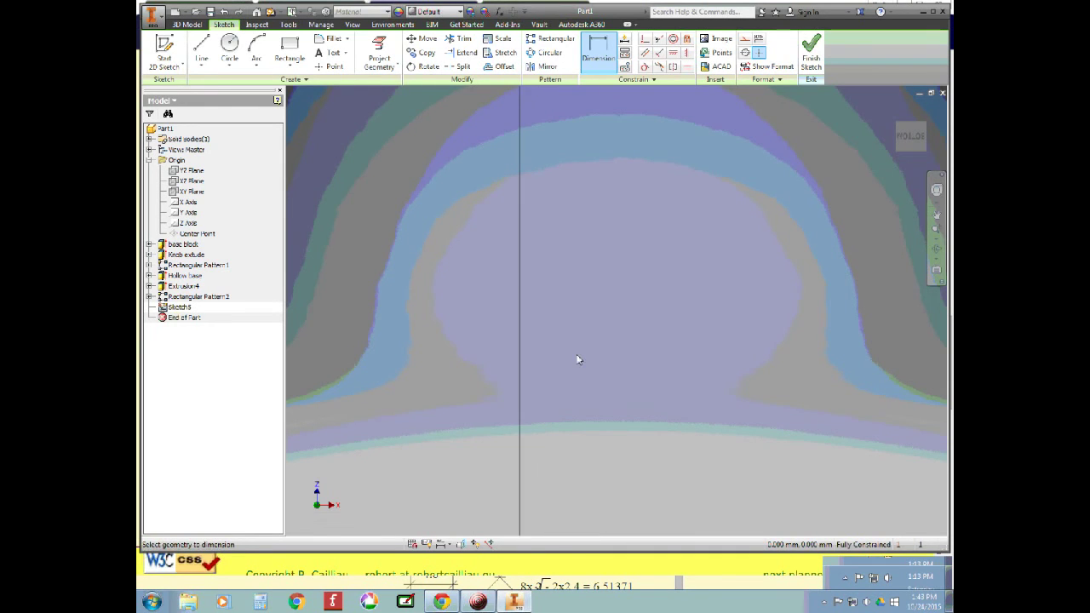
pyautogui.scroll(1, 587, 479)
pyautogui.scroll(1, 569, 378)
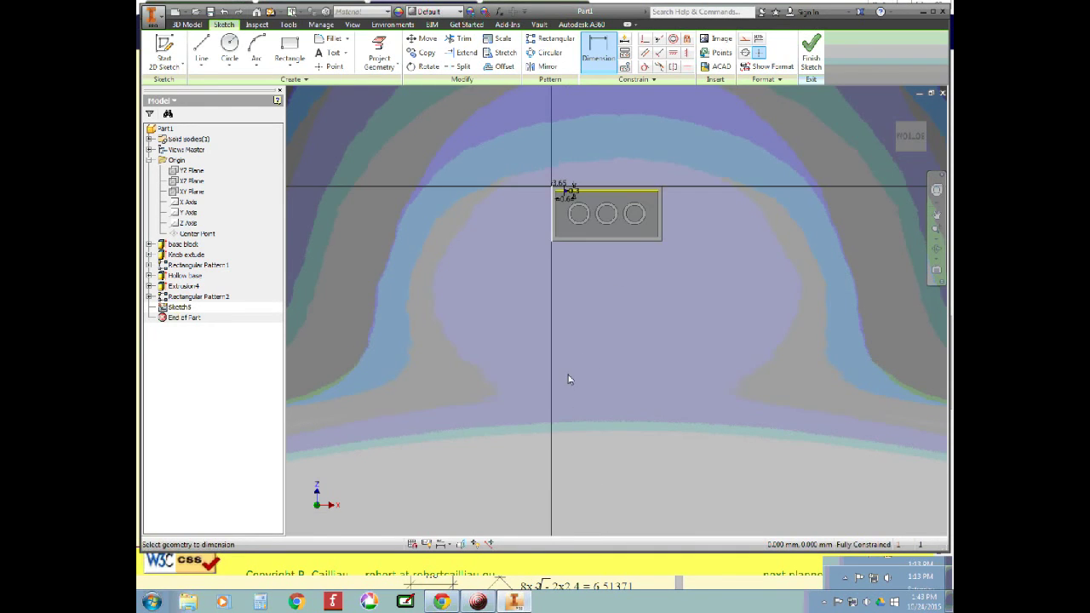
pyautogui.scroll(6, 600, 213)
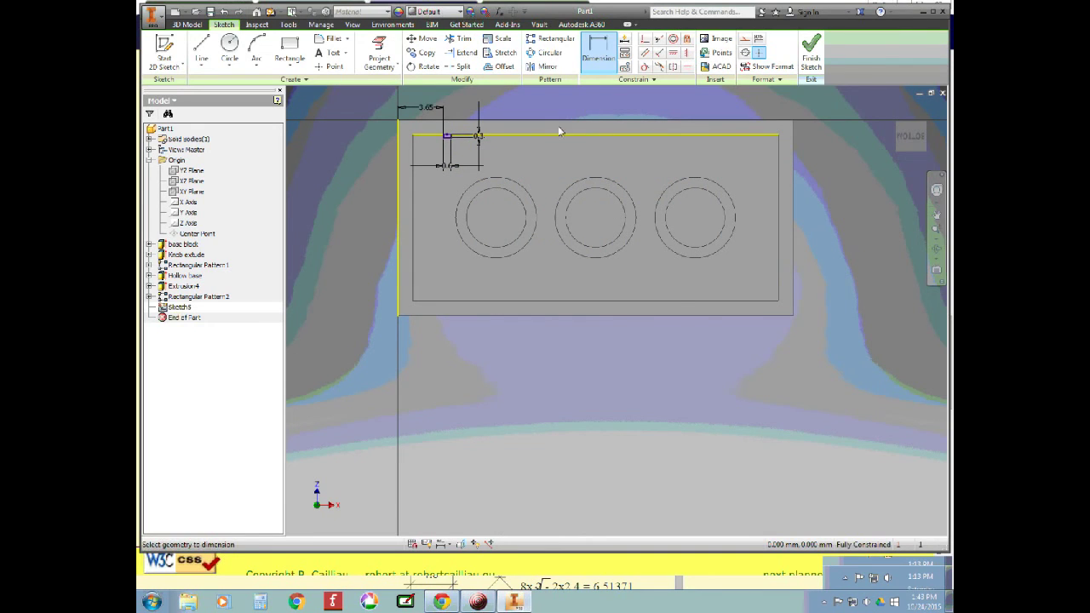
pyautogui.click(447, 136)
pyautogui.moveTo(910, 124)
pyautogui.mouseDown()
pyautogui.moveTo(923, 338)
pyautogui.moveTo(934, 114)
pyautogui.mouseUp()
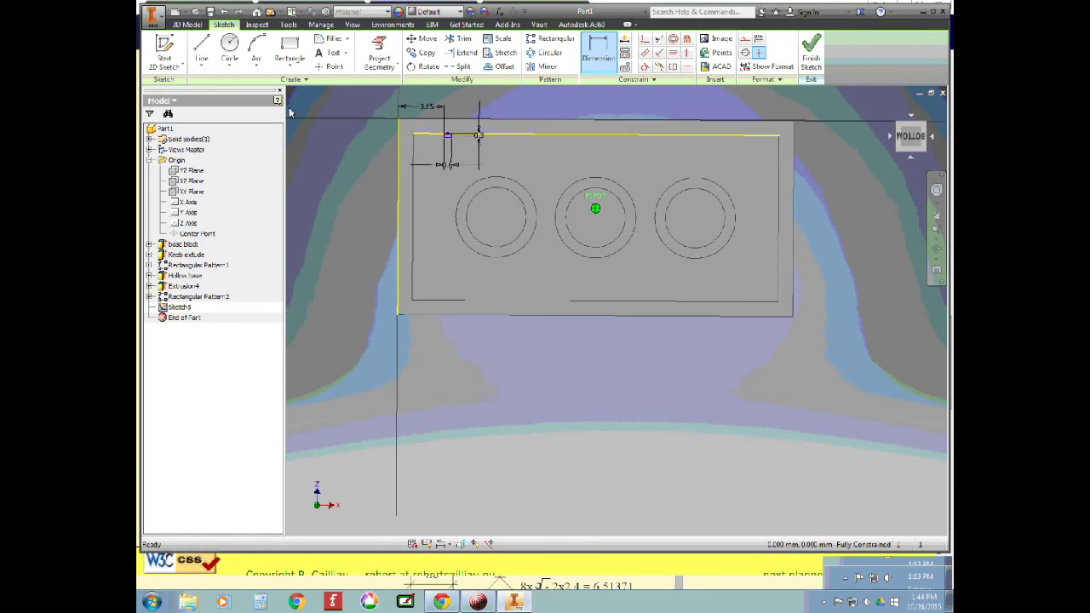
pyautogui.click(909, 138)
pyautogui.scroll(3, 444, 164)
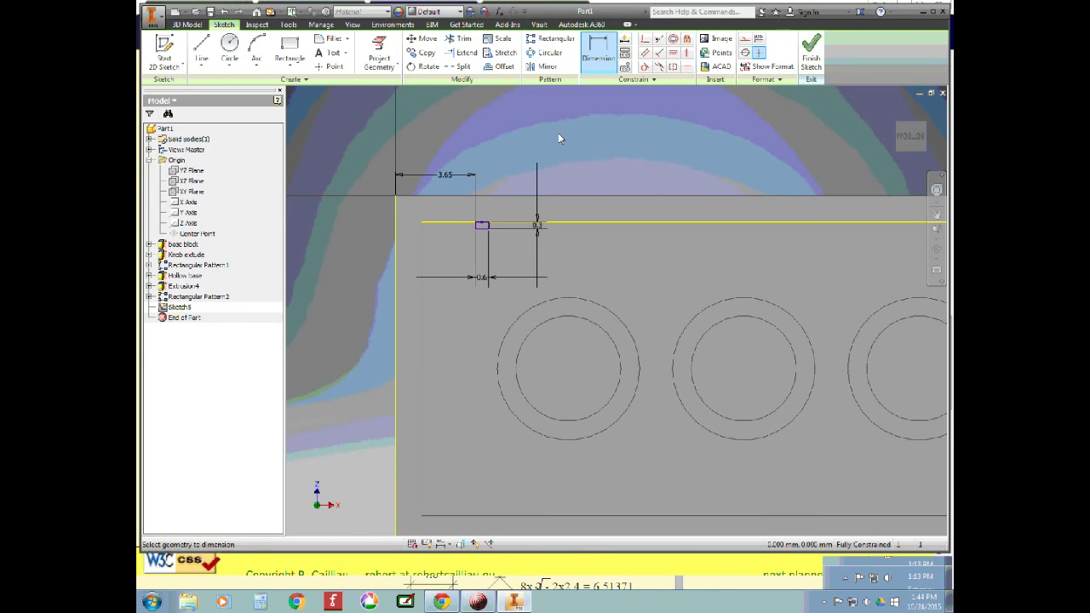
pyautogui.scroll(-4, 560, 163)
pyautogui.click(810, 51)
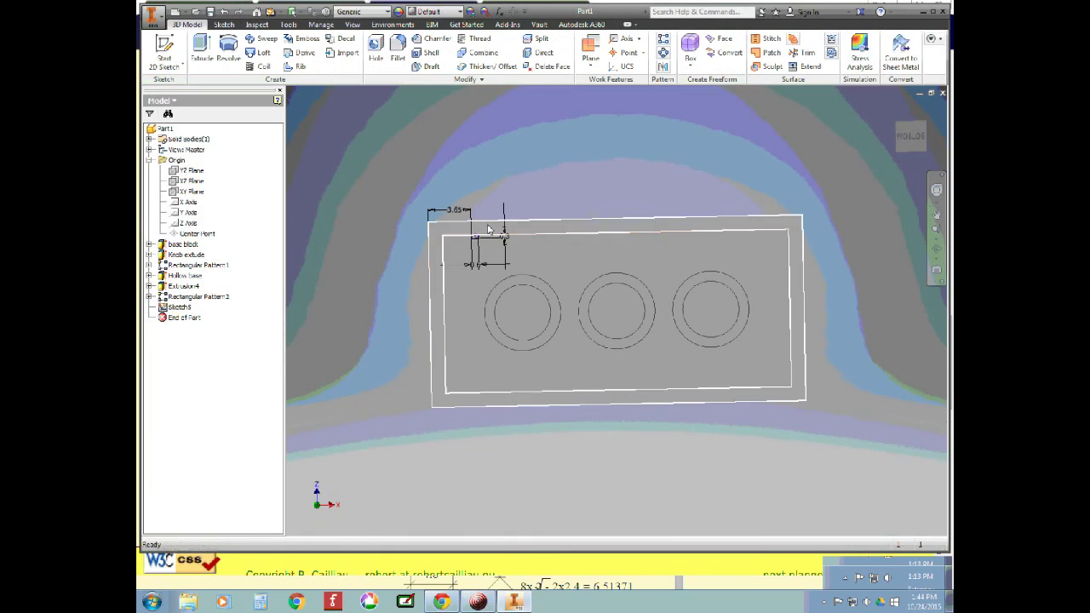
# Step: Start an Extrude of the small ridge rectangle at distance 9.6-1, with its direction flipped into the brick's hollow underside
pyautogui.scroll(5, 485, 246)
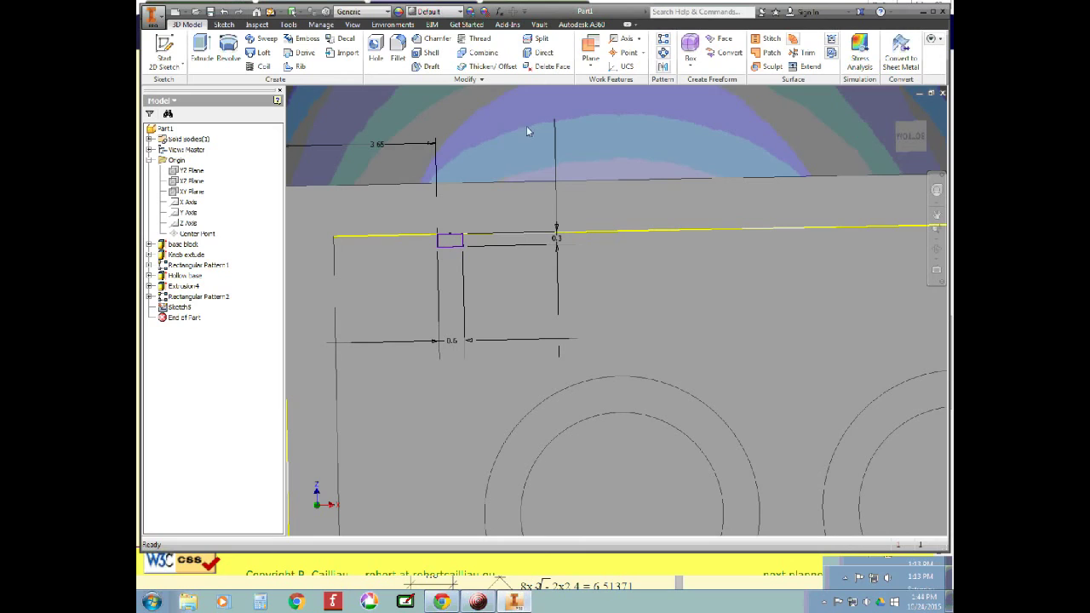
pyautogui.press('e')
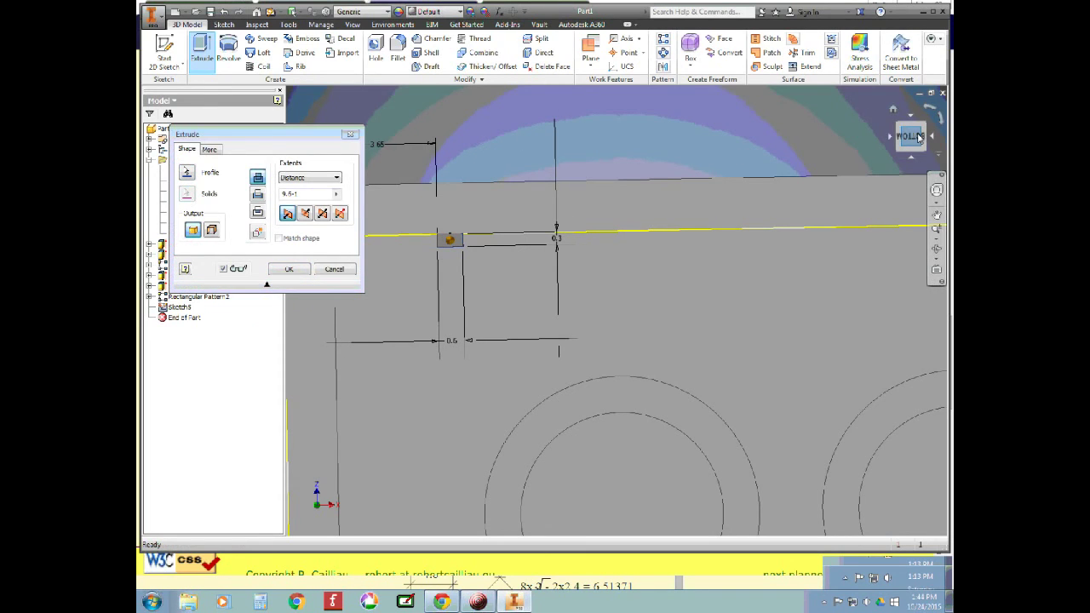
pyautogui.moveTo(907, 138); pyautogui.dragTo(911, 167)
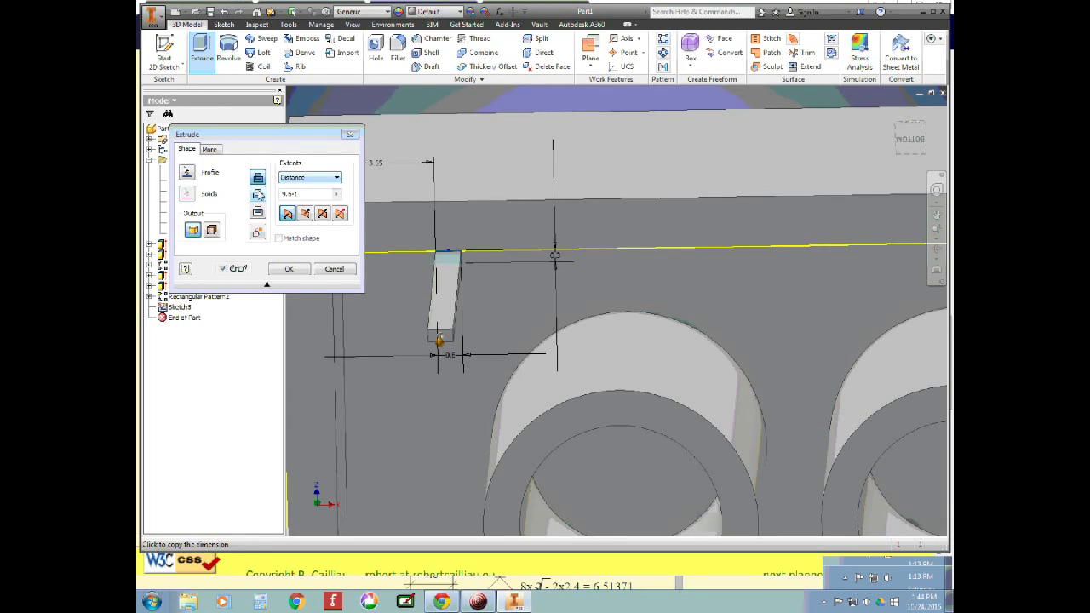
pyautogui.click(304, 215)
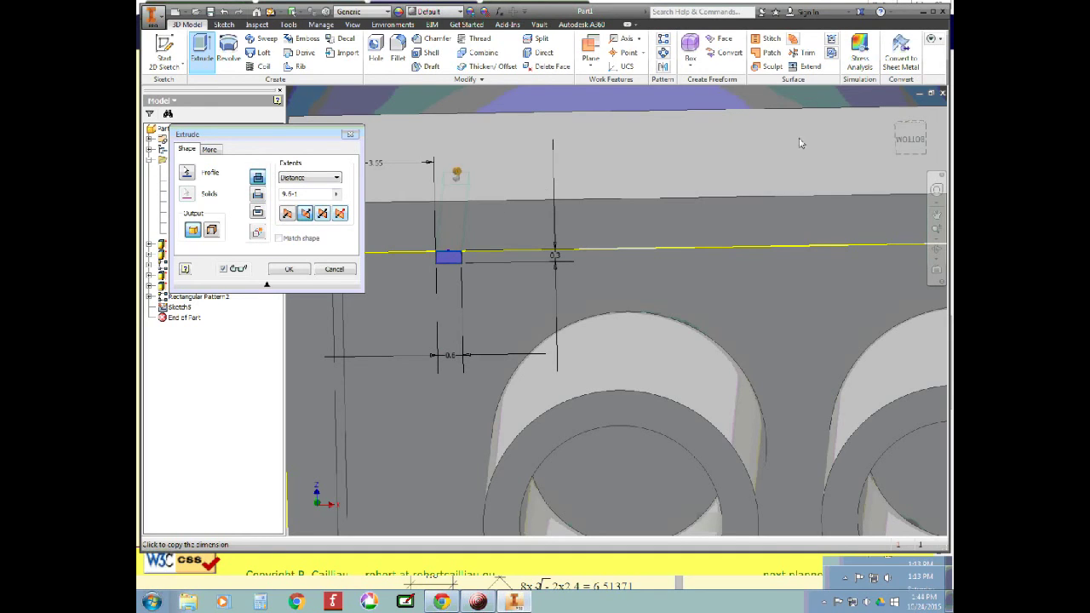
pyautogui.click(911, 158)
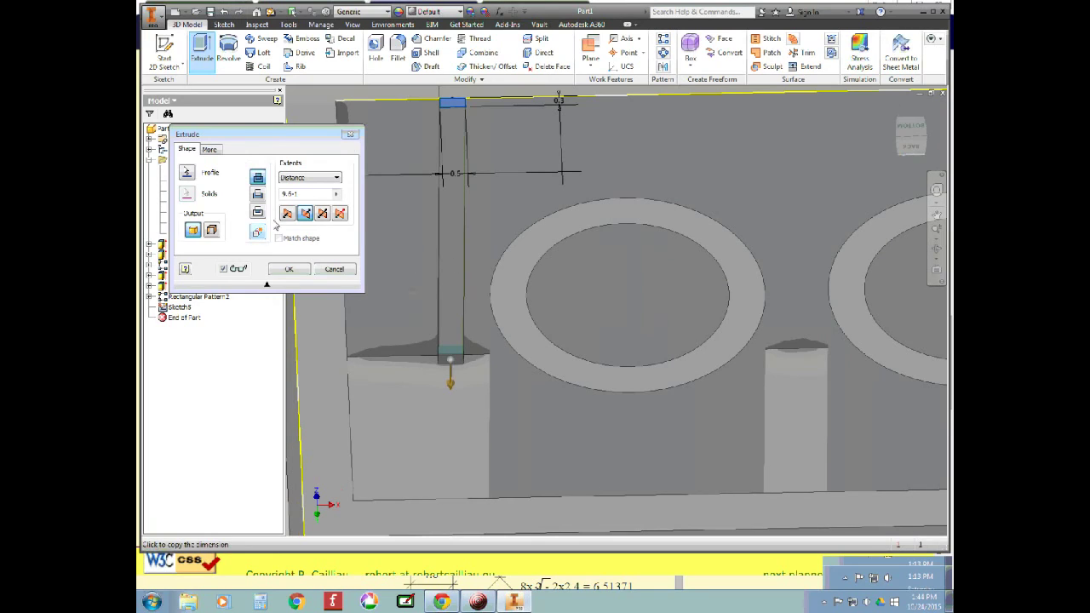
pyautogui.click(316, 180)
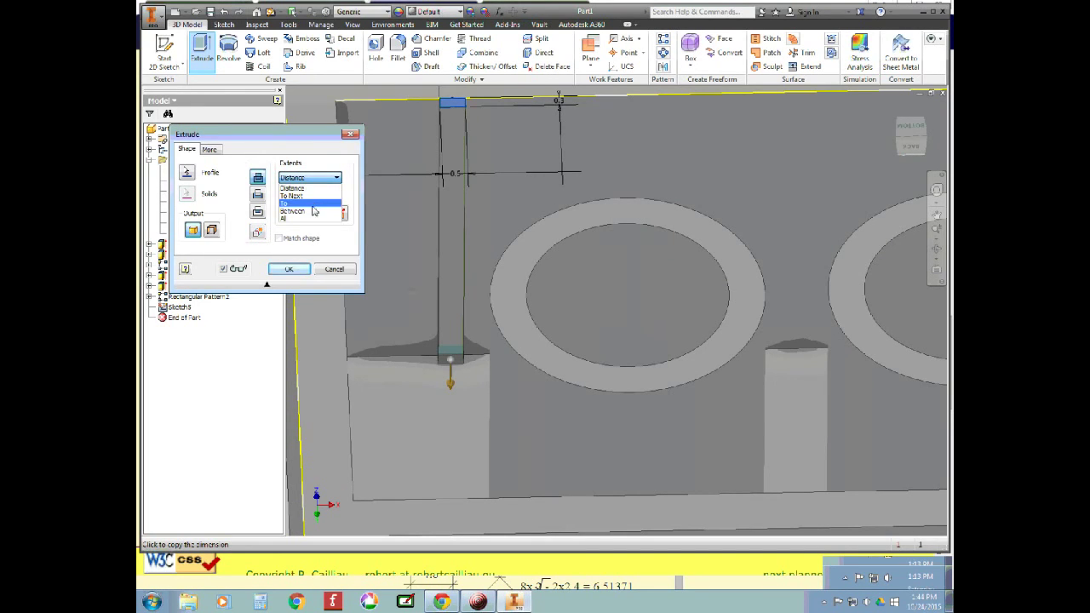
pyautogui.click(315, 195)
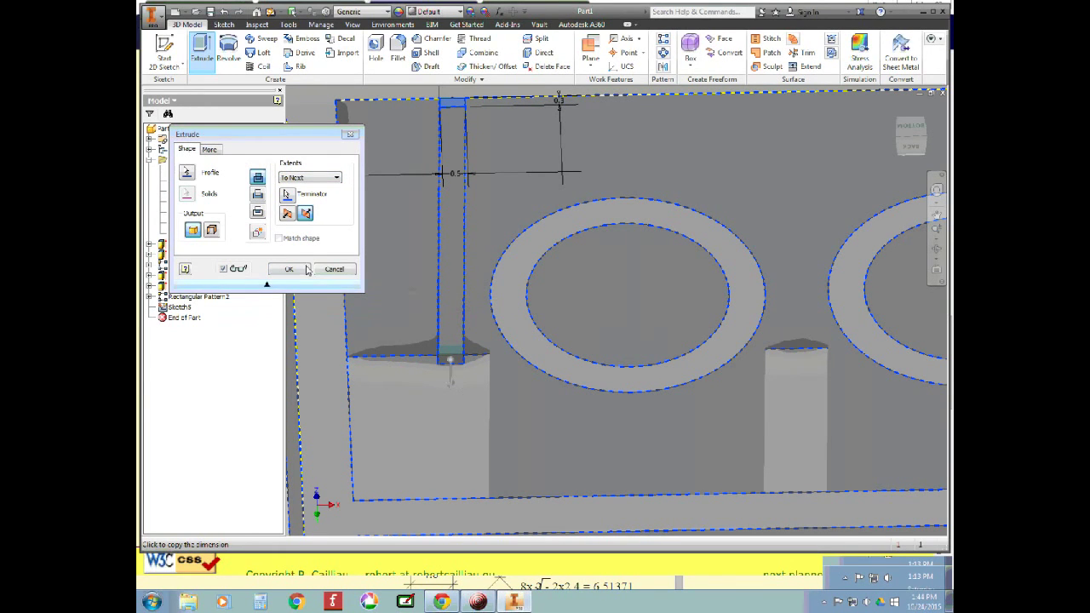
pyautogui.click(307, 178)
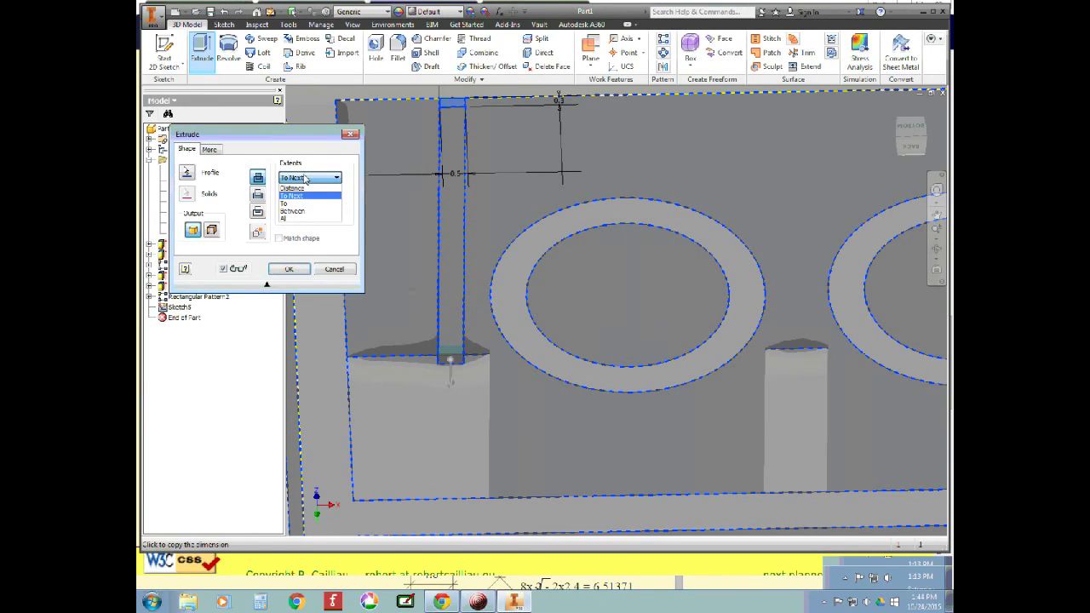
pyautogui.click(302, 188)
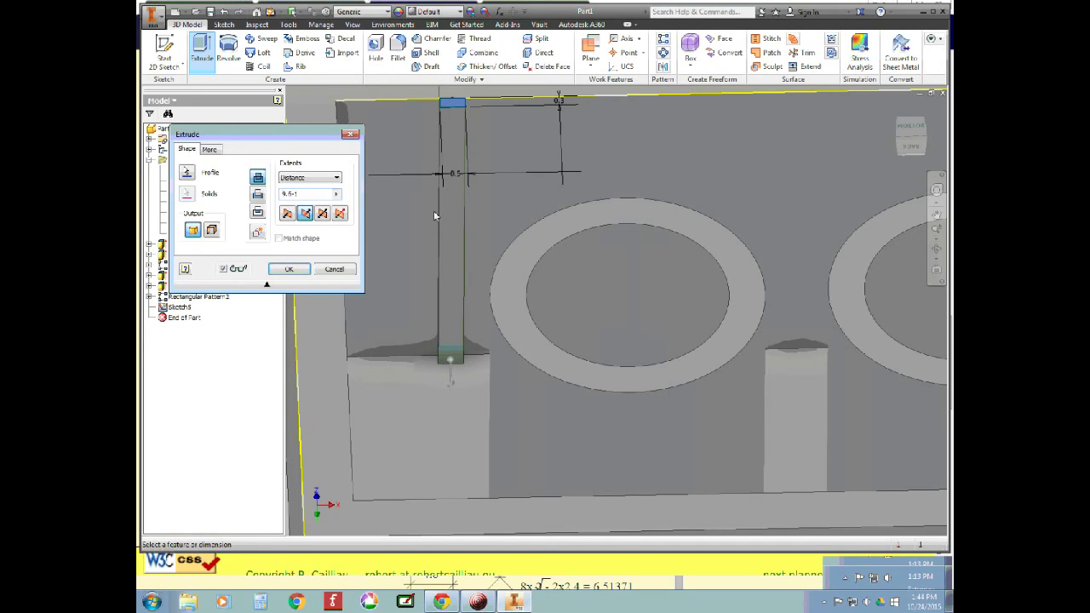
# Step: Complete the ridge extrusion along the long inner wall using the Distance extent of 9.6-1
pyautogui.click(287, 269)
pyautogui.scroll(-5, 637, 226)
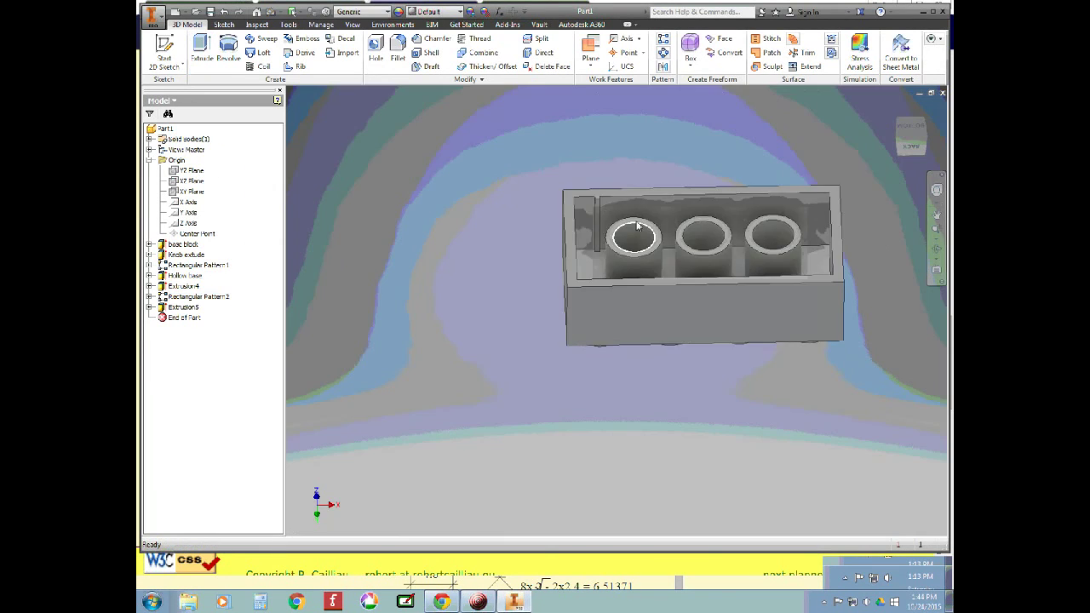